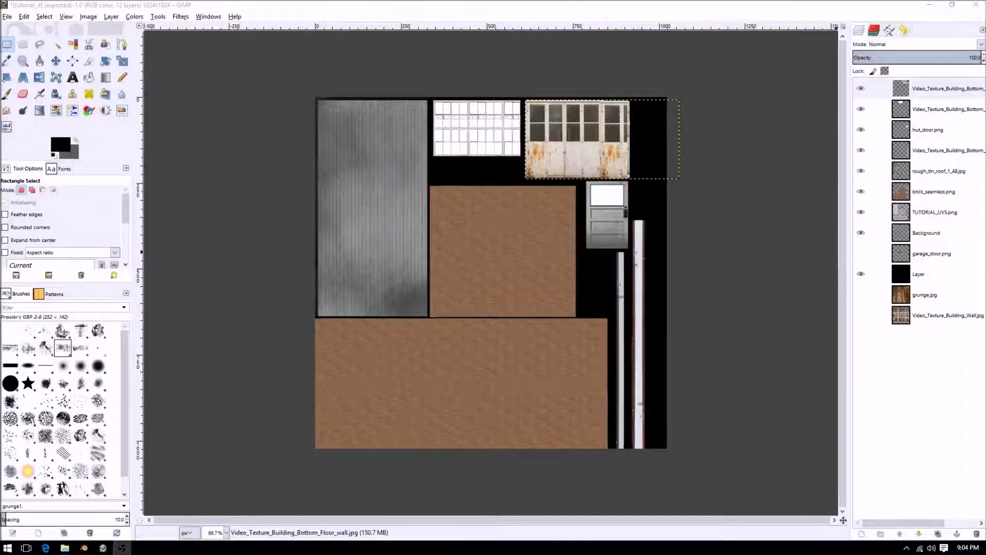
# Look through the upper texture layers one by one, from the garage door to the tin roof, ending on the garage door layer
pyautogui.click(925, 90)
pyautogui.click(921, 109)
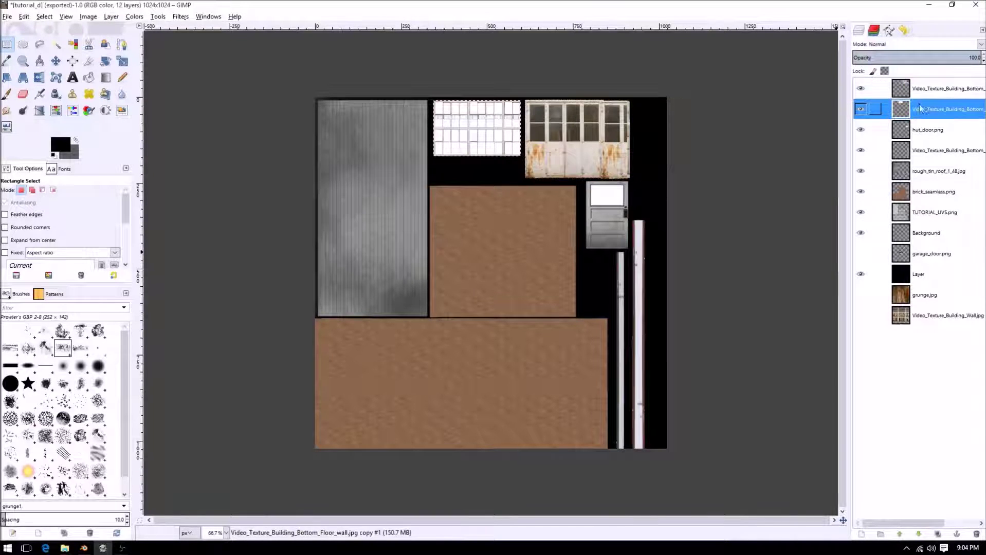
pyautogui.click(928, 95)
pyautogui.click(925, 109)
pyautogui.click(924, 129)
pyautogui.click(924, 150)
pyautogui.click(923, 170)
pyautogui.click(931, 92)
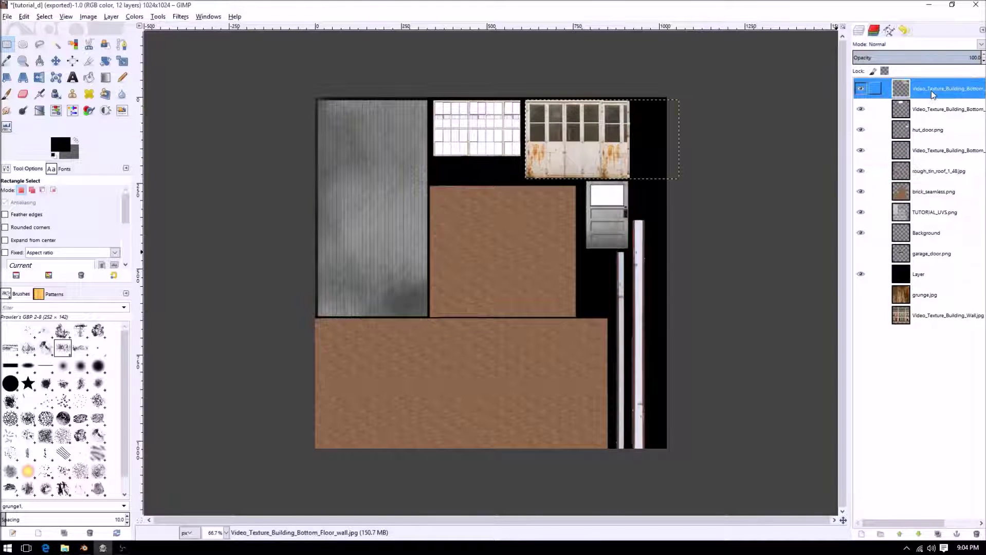
pyautogui.click(111, 16)
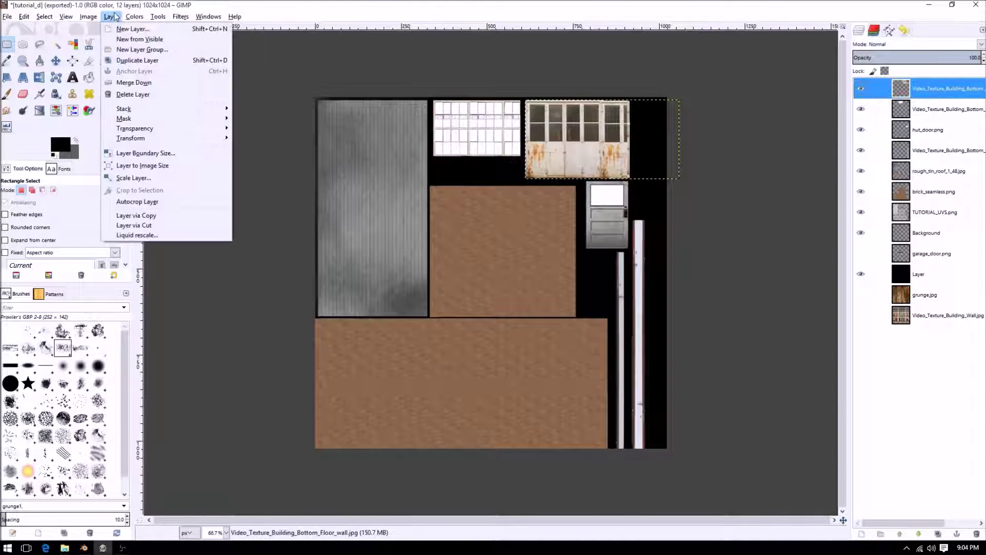
pyautogui.click(115, 16)
pyautogui.click(113, 17)
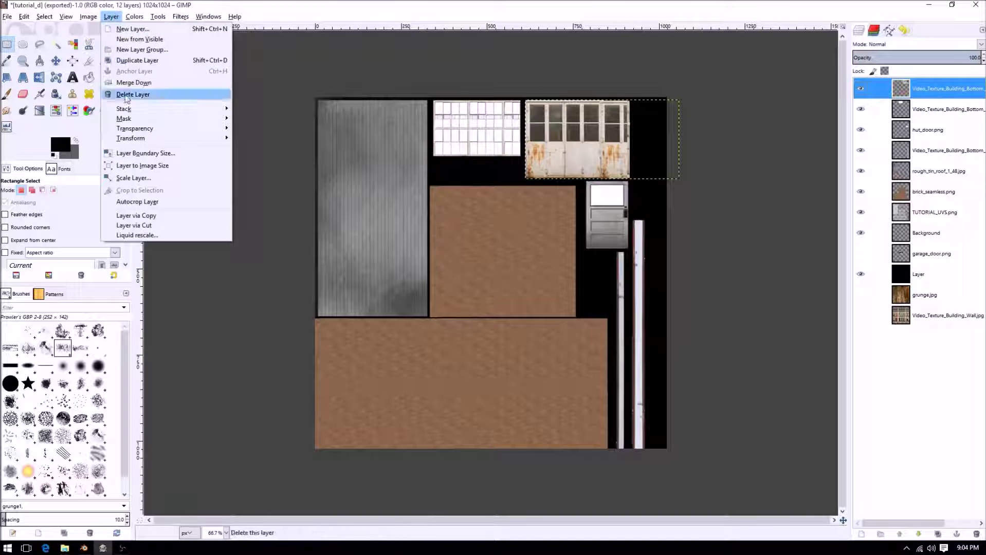
pyautogui.click(404, 10)
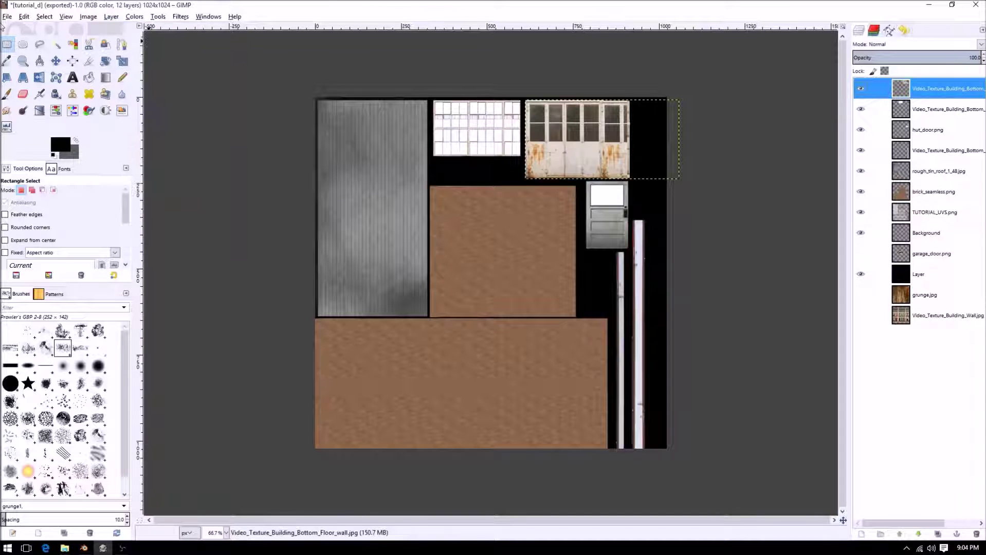
# Start saving the layered image as an XCF file in the Desktop folder
pyautogui.click(5, 18)
pyautogui.click(31, 109)
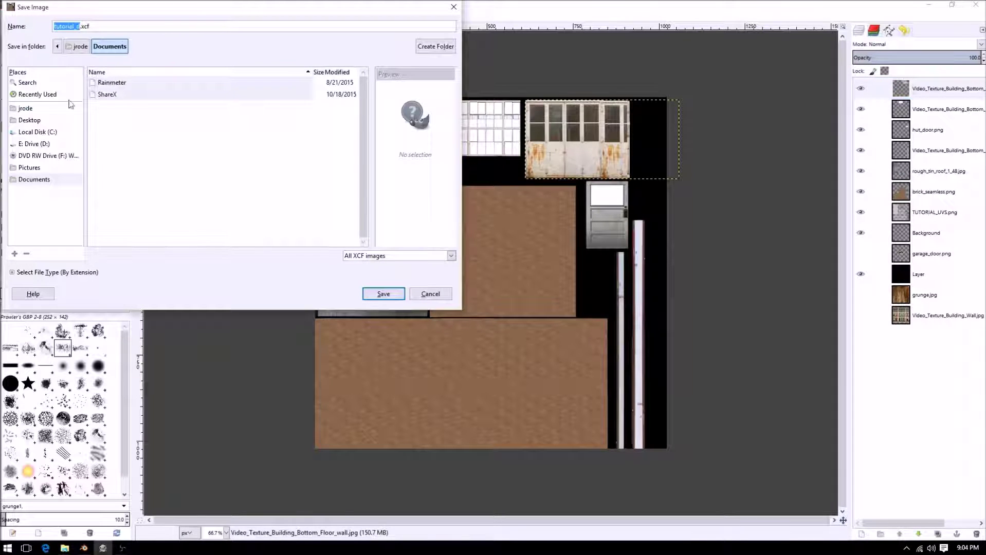
pyautogui.click(32, 119)
# Name the file tutorial_diffuse.xcf and save it to the Desktop
pyautogui.click(71, 26)
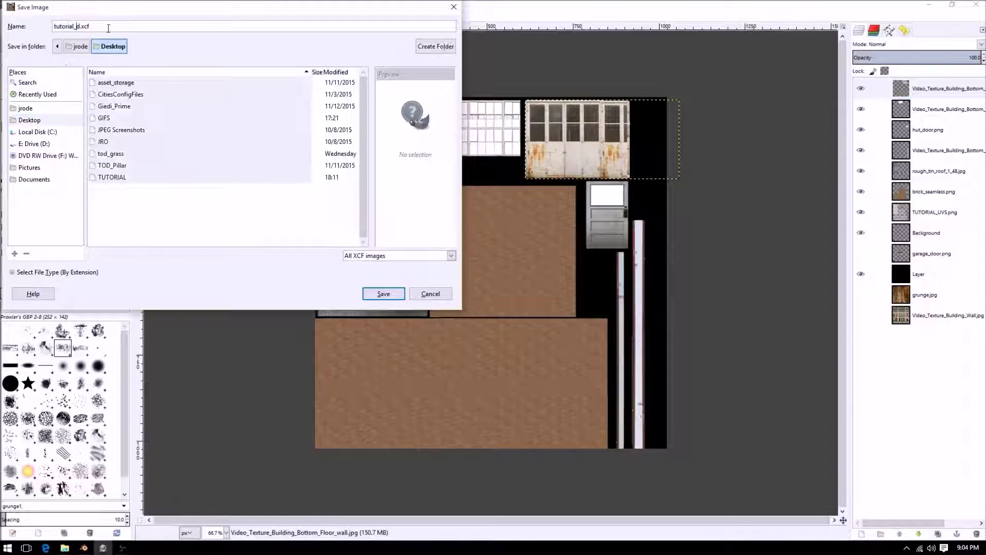
pyautogui.write('Diffuse')
pyautogui.press('Tab')
pyautogui.press('Tab')
pyautogui.press('Tab')
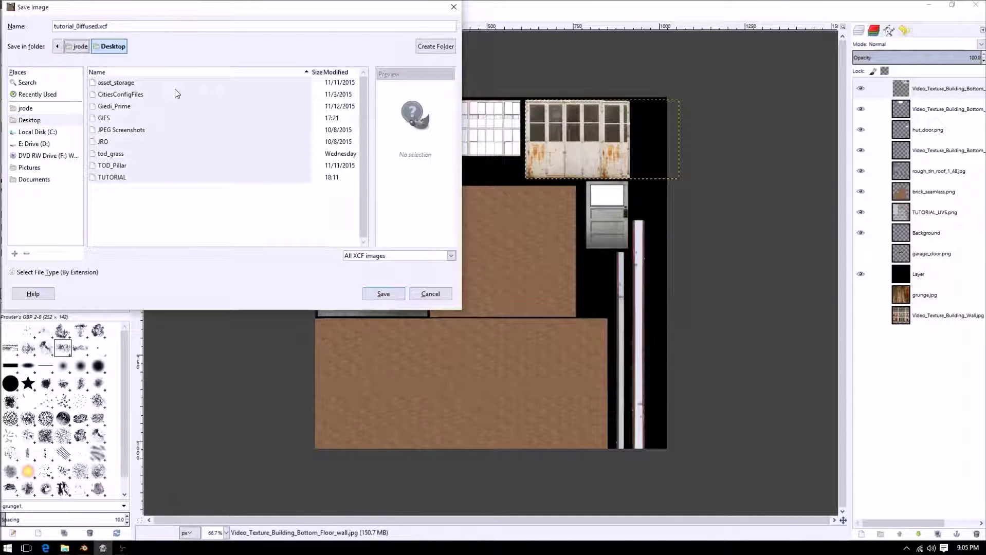
pyautogui.click(76, 30)
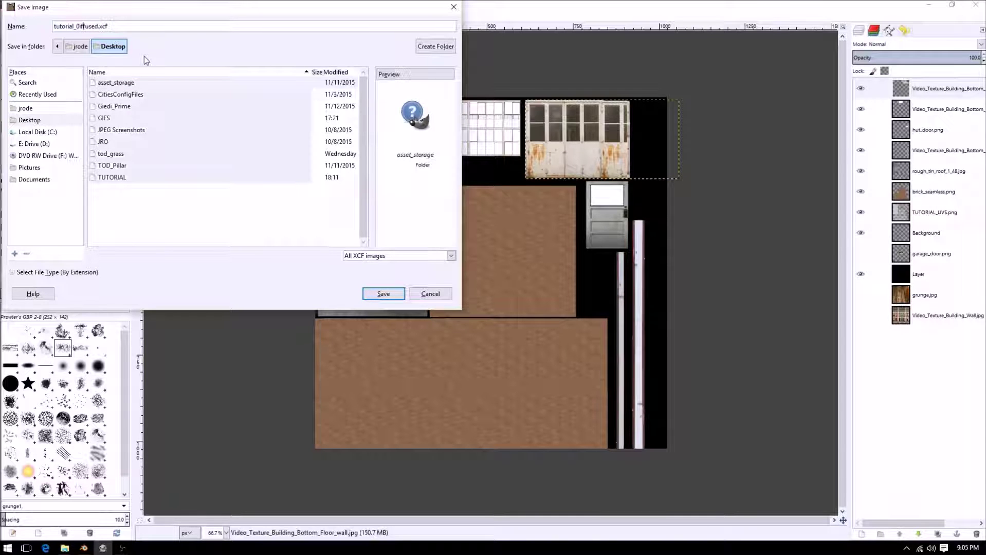
pyautogui.press('Delete')
pyautogui.write('d')
pyautogui.press('Right')
pyautogui.press('Right')
pyautogui.press('Right')
pyautogui.press('Right')
pyautogui.press('Right')
pyautogui.press('Right')
pyautogui.press('Delete')
pyautogui.click(27, 119)
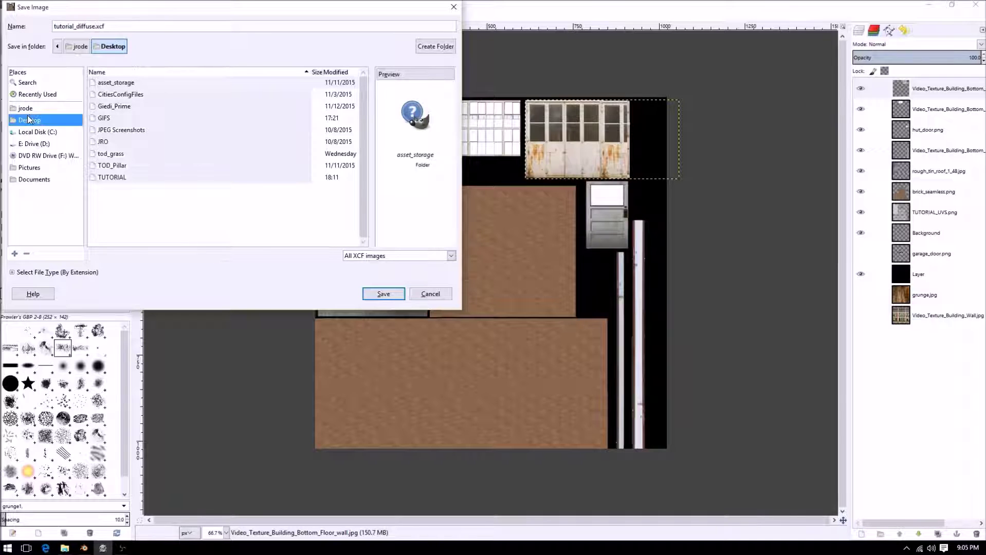
pyautogui.click(383, 293)
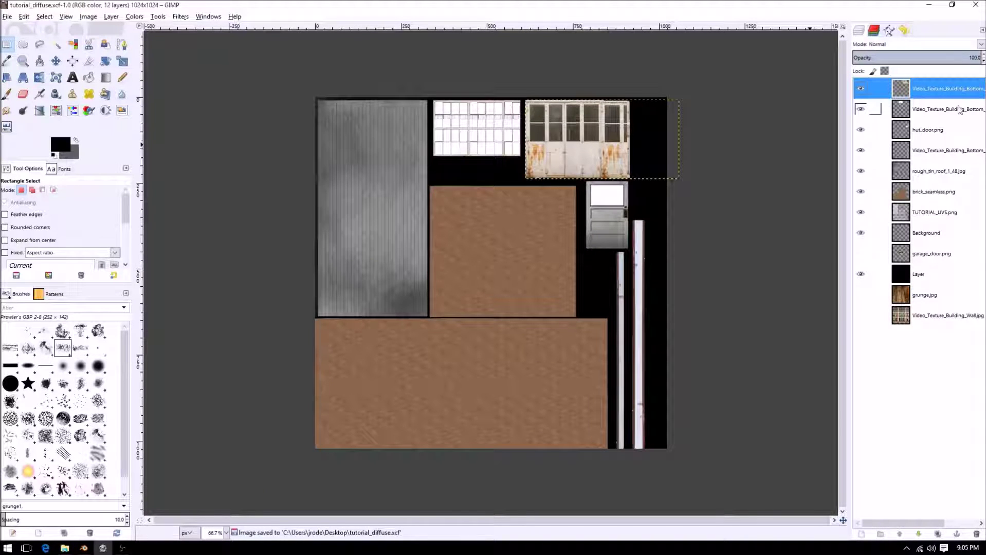
# Desaturate the garage door layer to greyscale
pyautogui.click(134, 16)
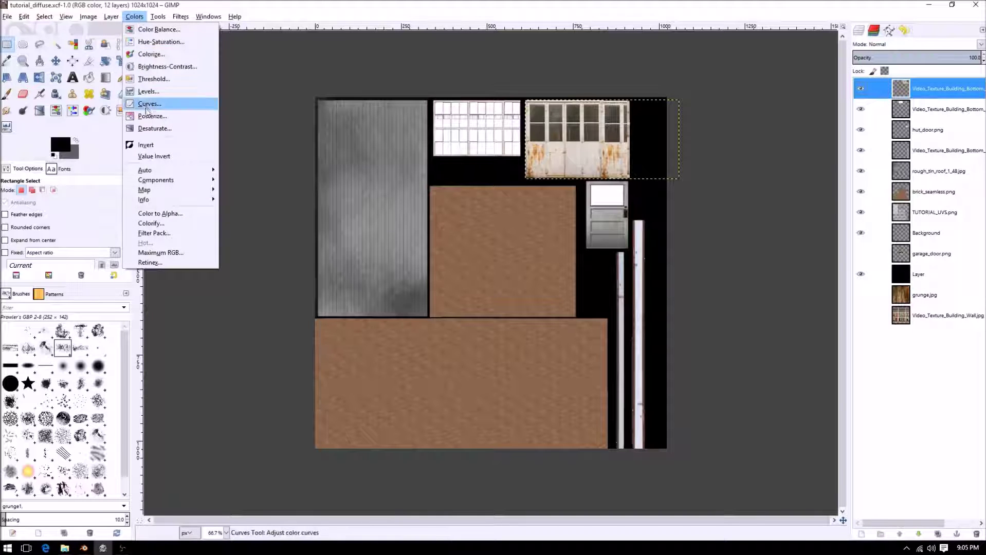
pyautogui.click(167, 134)
pyautogui.click(180, 187)
pyautogui.click(134, 16)
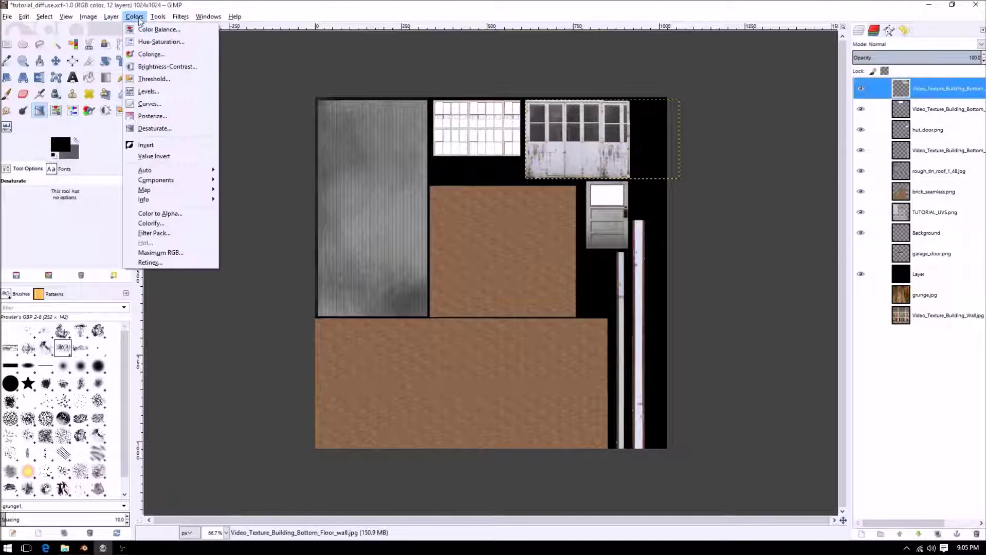
pyautogui.click(147, 91)
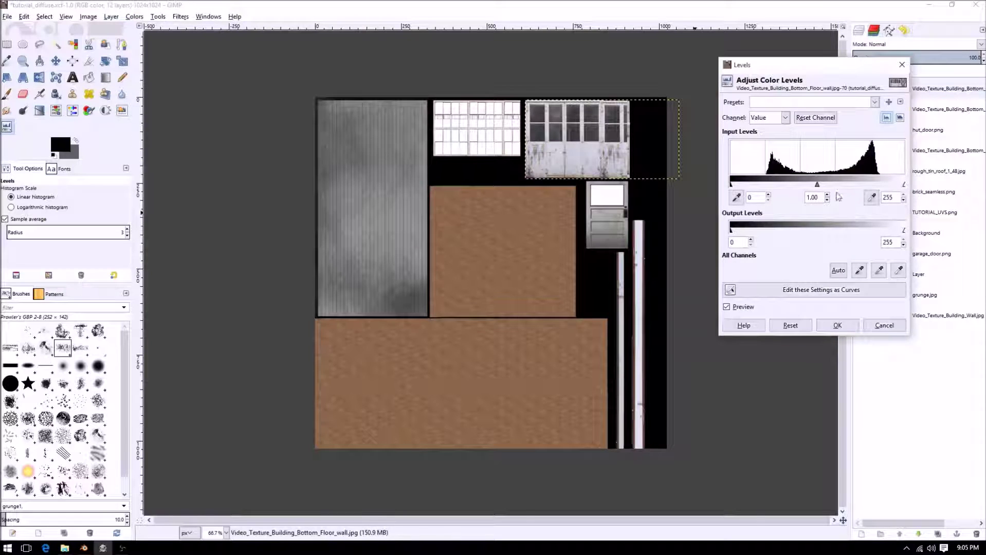
pyautogui.moveTo(814, 189); pyautogui.dragTo(841, 190)
pyautogui.moveTo(904, 189); pyautogui.dragTo(806, 189)
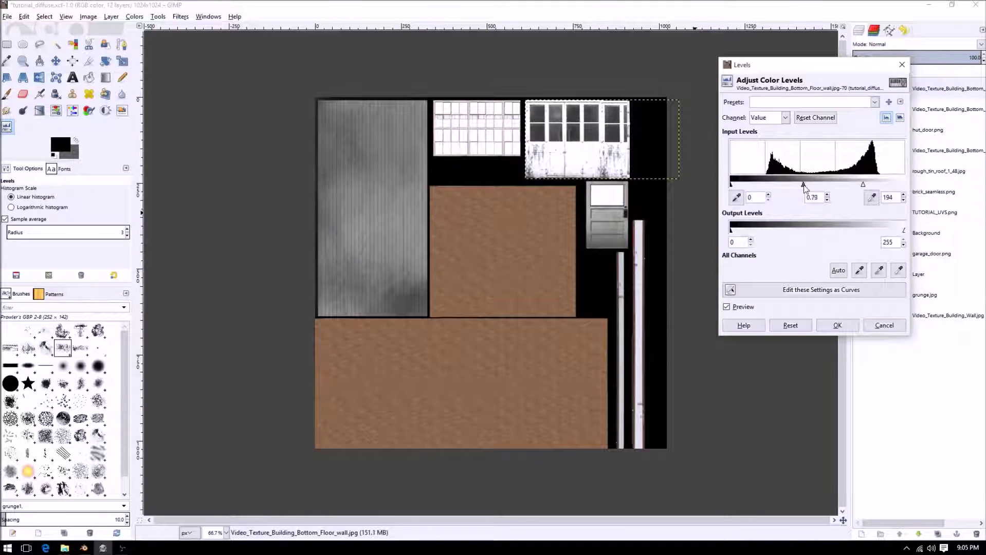
pyautogui.moveTo(732, 189); pyautogui.dragTo(832, 189)
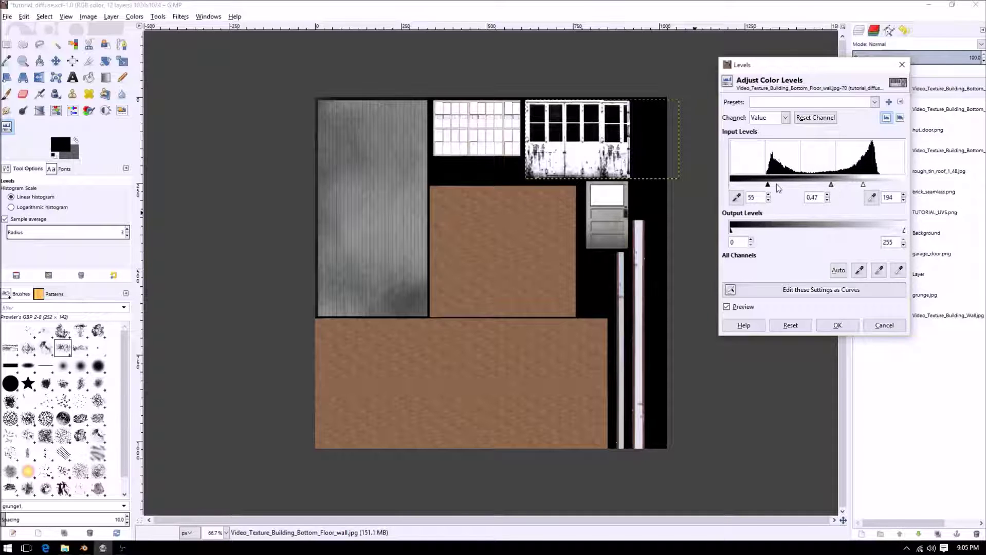
pyautogui.moveTo(755, 186); pyautogui.dragTo(716, 187)
pyautogui.moveTo(820, 190)
pyautogui.mouseDown()
pyautogui.moveTo(788, 190)
pyautogui.moveTo(825, 190)
pyautogui.mouseUp()
pyautogui.click(837, 325)
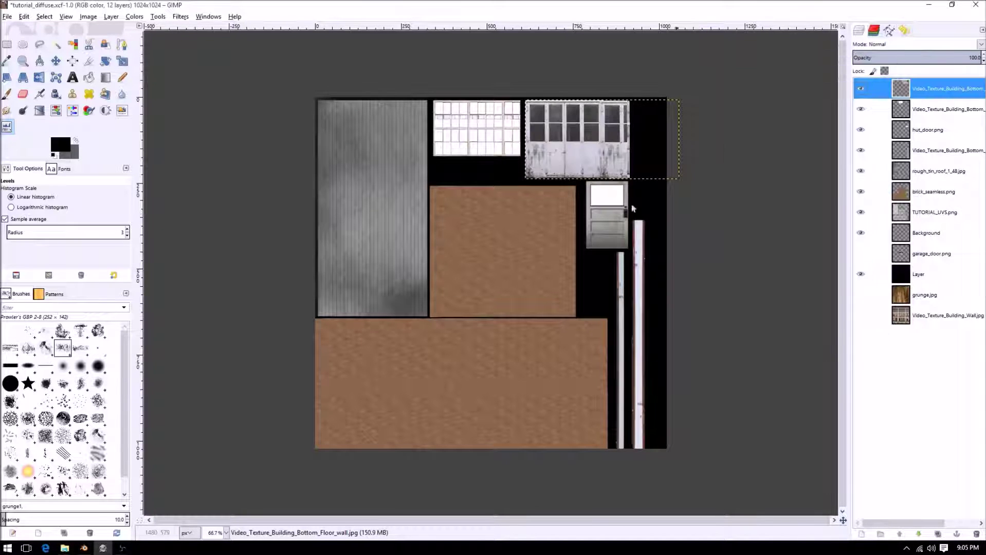
# Make a rectangular selection of about 285 by 112 pixels around the window panes in the garage door's upper half
pyautogui.keyDown('ctrl'); pyautogui.scroll(2, 540, 171); pyautogui.keyUp('ctrl')
pyautogui.moveTo(541, 171); pyautogui.dragTo(479, 275, button='middle')
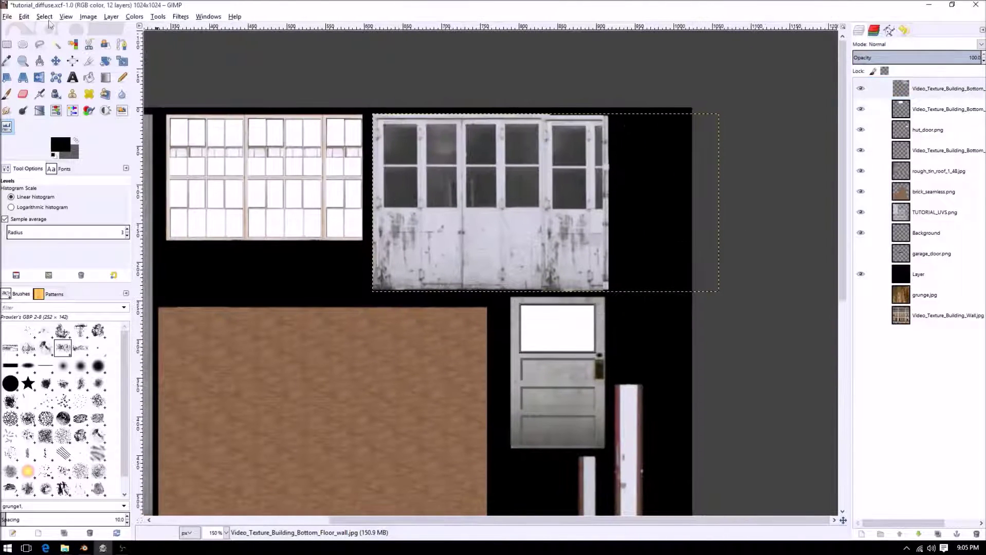
pyautogui.click(6, 44)
pyautogui.moveTo(382, 123); pyautogui.dragTo(610, 219)
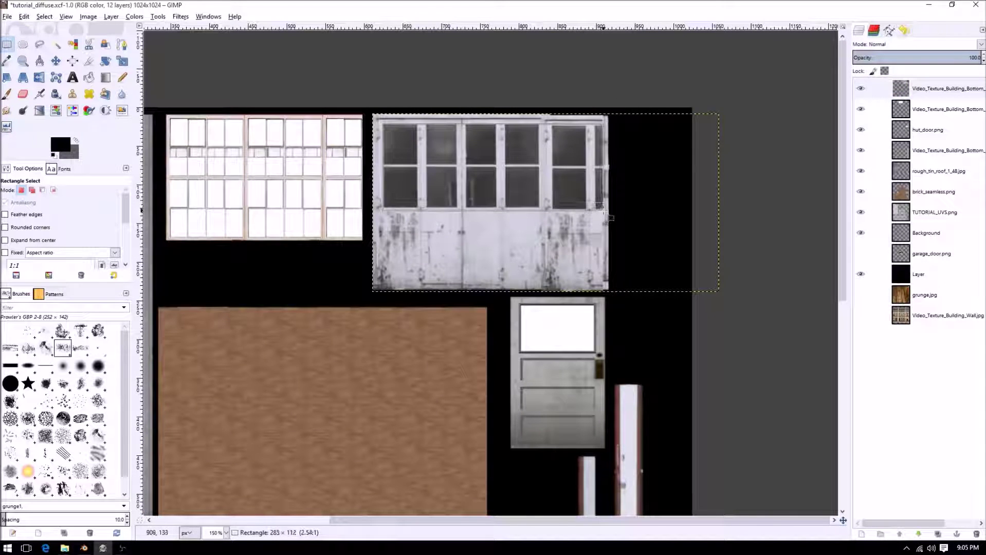
pyautogui.moveTo(611, 217); pyautogui.dragTo(610, 218)
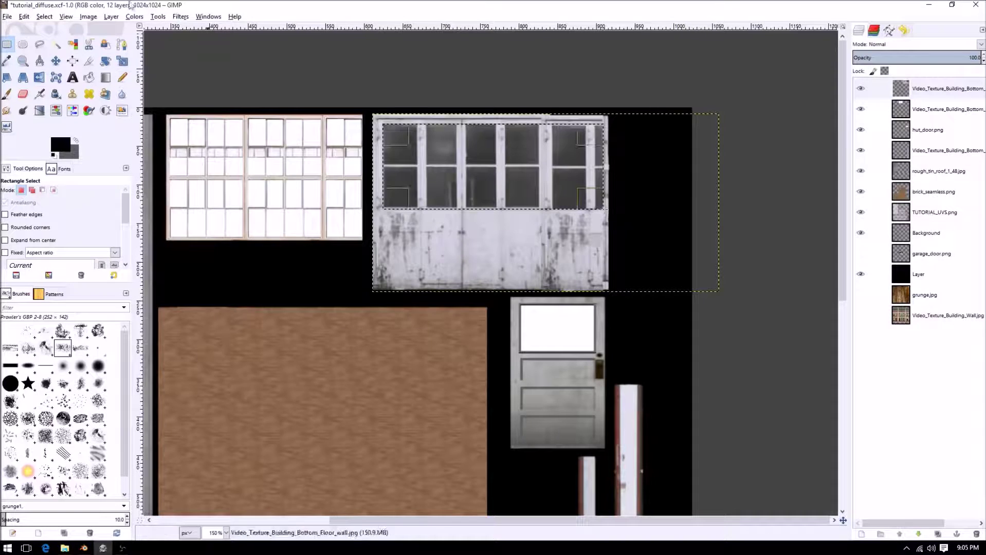
# Raise the contrast of the selected window area with Levels, using input levels of about 42, 0.35 and 188
pyautogui.click(111, 16)
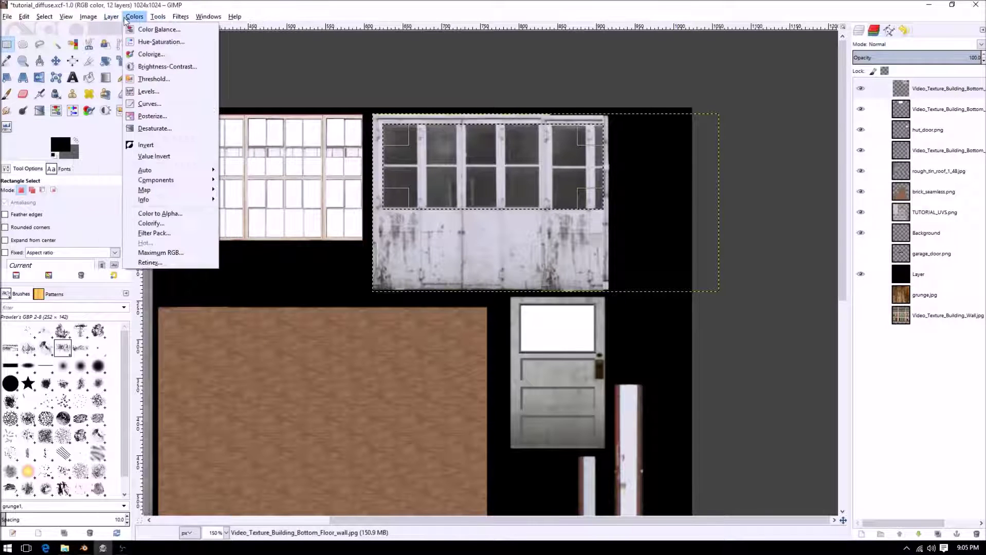
pyautogui.click(149, 92)
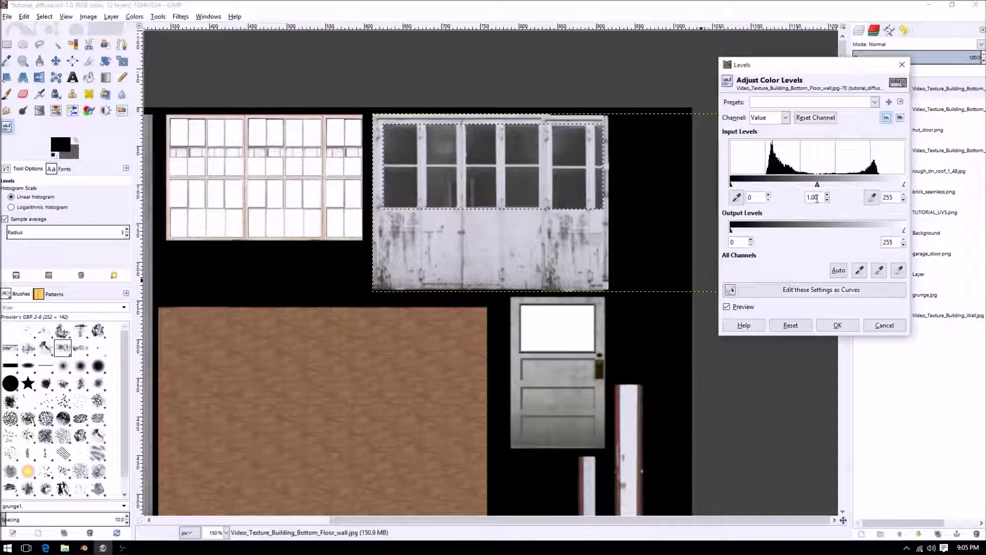
pyautogui.moveTo(818, 187)
pyautogui.mouseDown()
pyautogui.moveTo(900, 187)
pyautogui.moveTo(859, 186)
pyautogui.mouseUp()
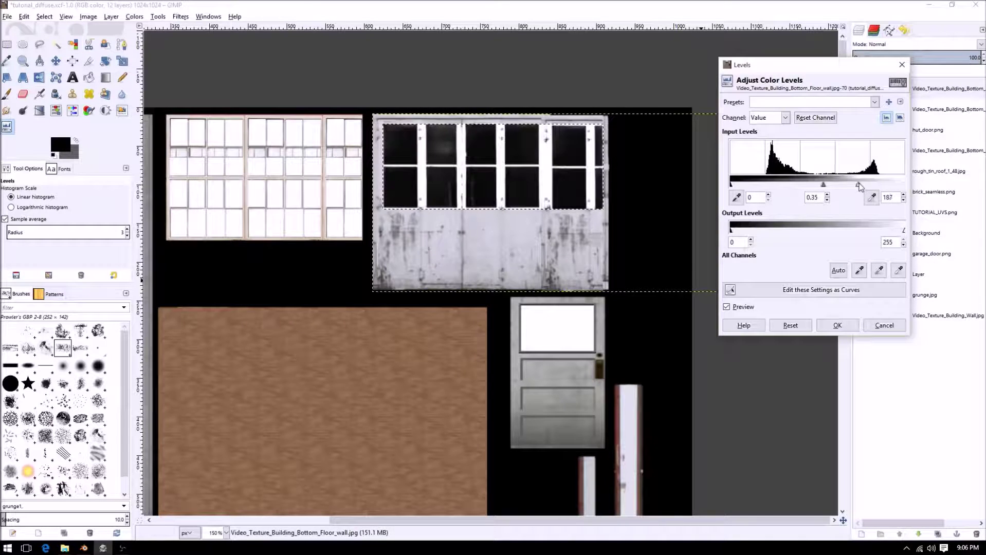
pyautogui.moveTo(741, 189); pyautogui.dragTo(761, 193)
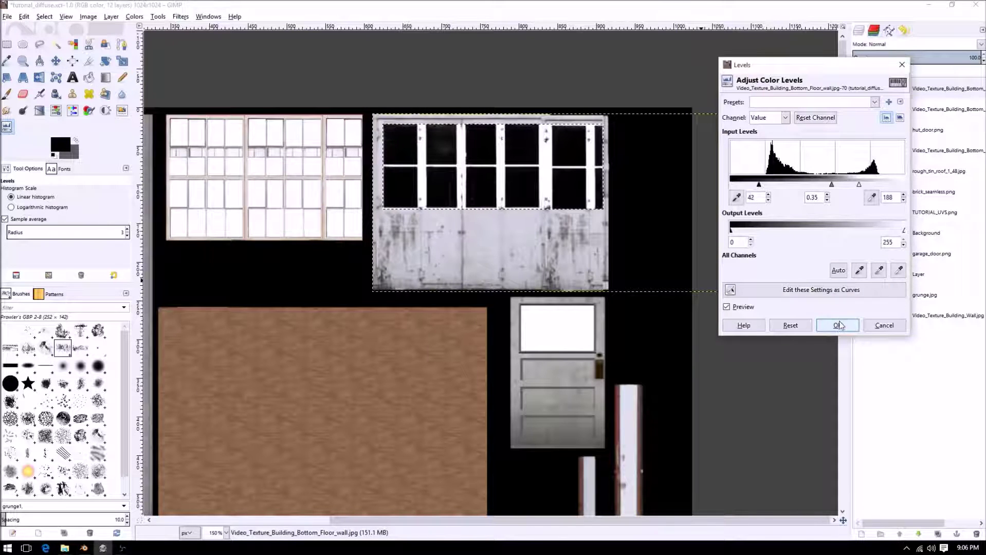
pyautogui.click(838, 325)
# Convert the selected window area to a normal map with the Normalmap filter, using Sobel 3x3 and a scale of 0.35
pyautogui.click(180, 16)
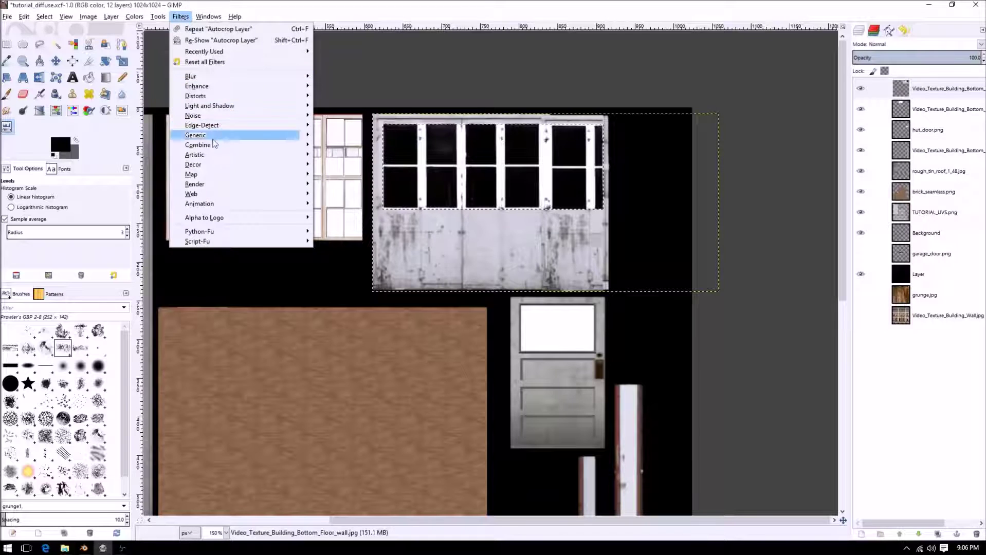
pyautogui.moveTo(203, 177)
pyautogui.click(339, 222)
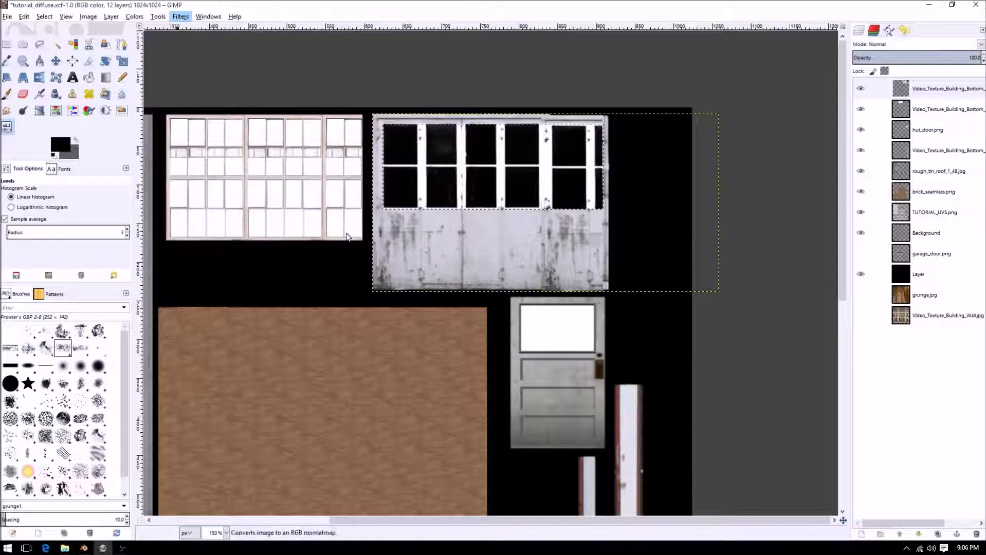
pyautogui.click(244, 60)
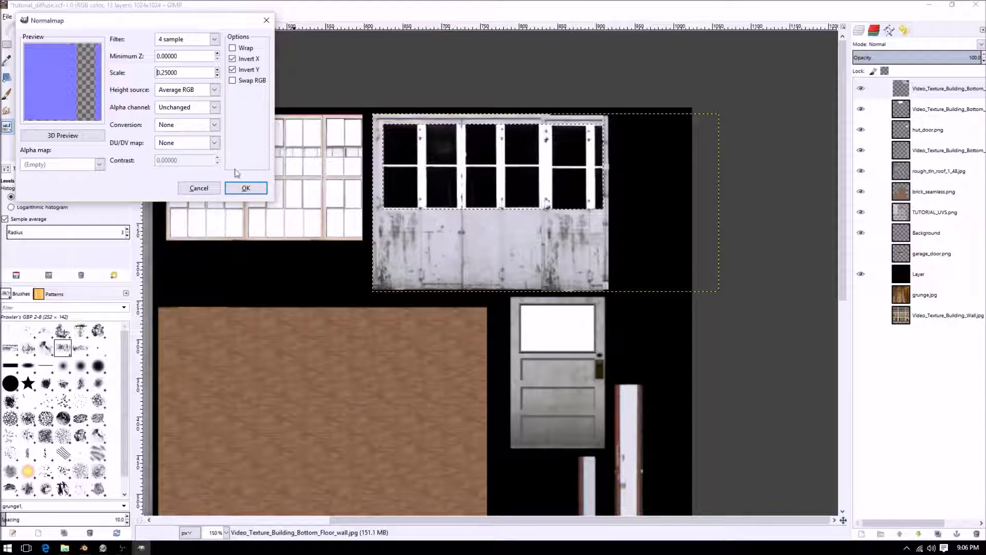
pyautogui.moveTo(181, 70); pyautogui.dragTo(146, 72)
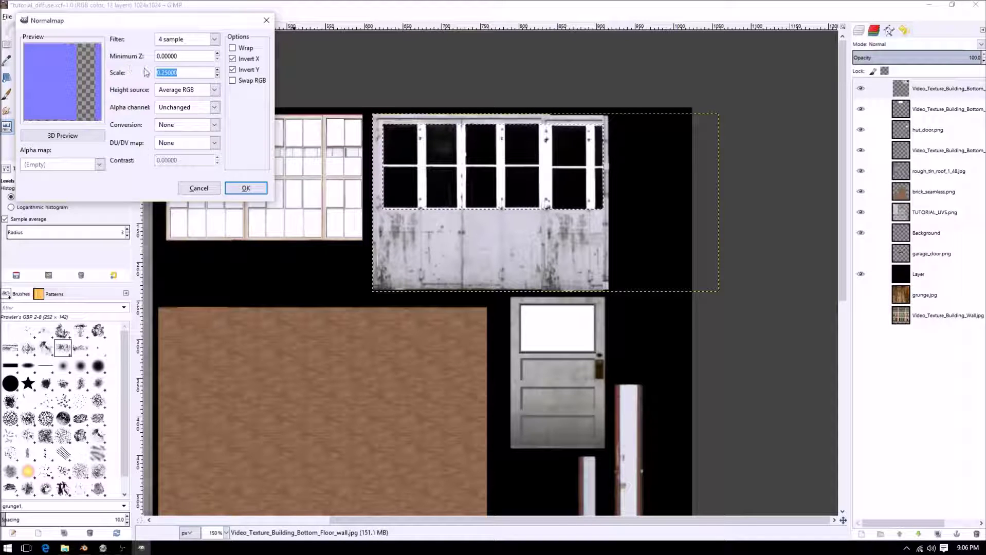
pyautogui.click(211, 40)
pyautogui.click(201, 46)
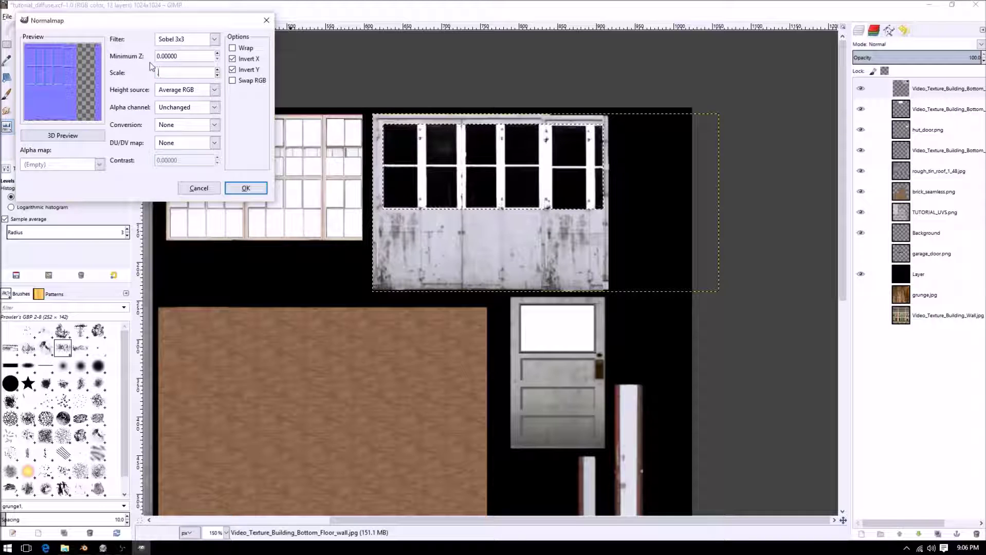
pyautogui.press('Return')
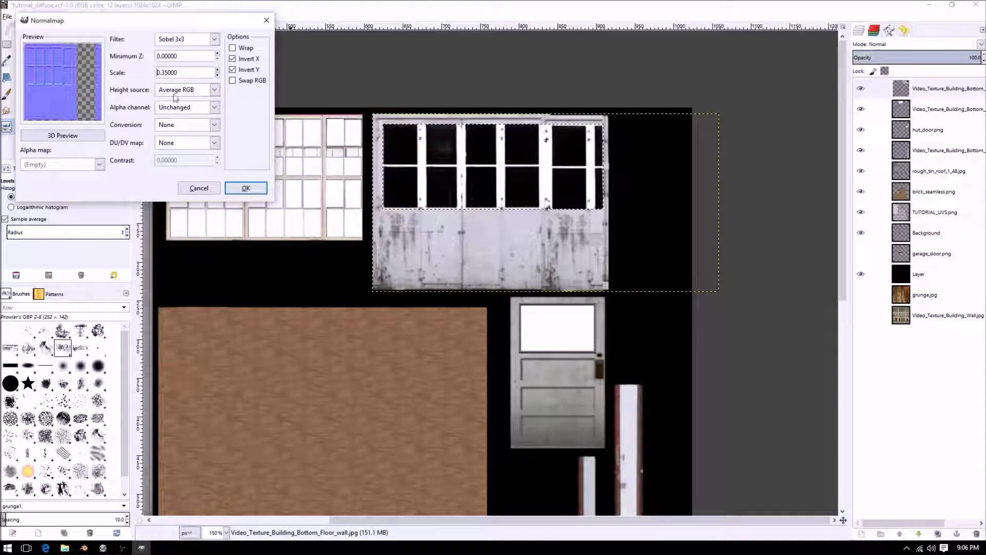
pyautogui.click(247, 188)
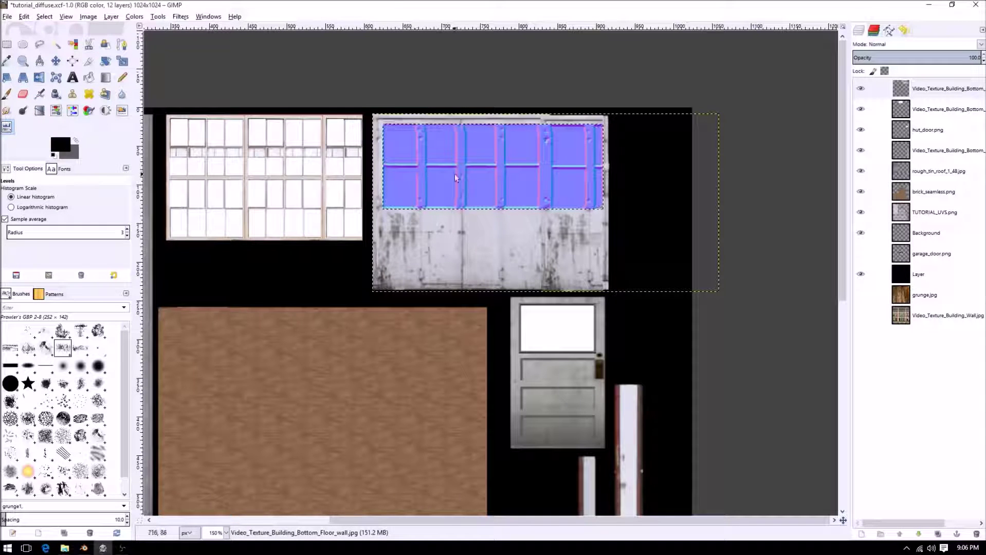
# Invert the selection to cover the rest of the garage door and set the background colour to mid-grey 808080
pyautogui.hotkey('ctrl', 'i')
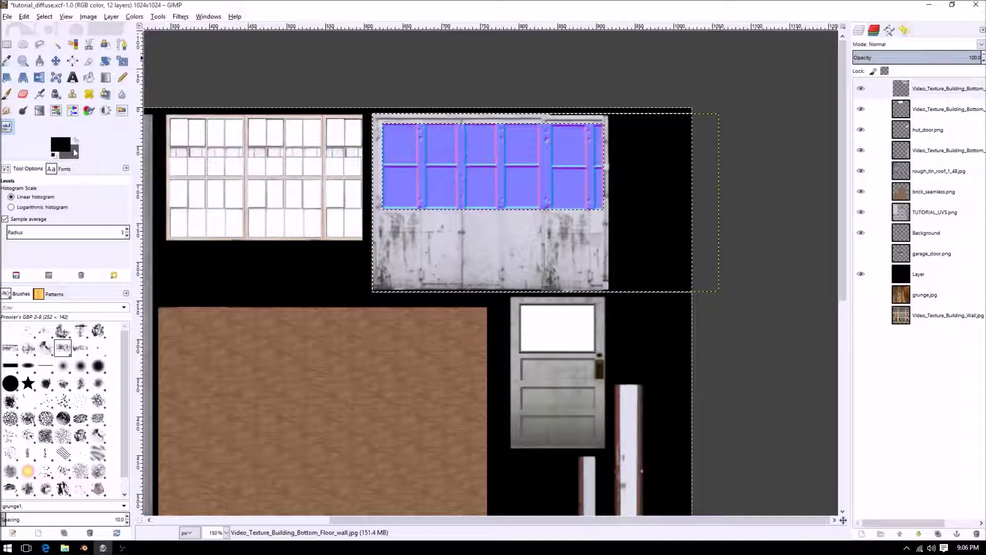
pyautogui.click(75, 153)
pyautogui.moveTo(953, 70); pyautogui.dragTo(880, 69)
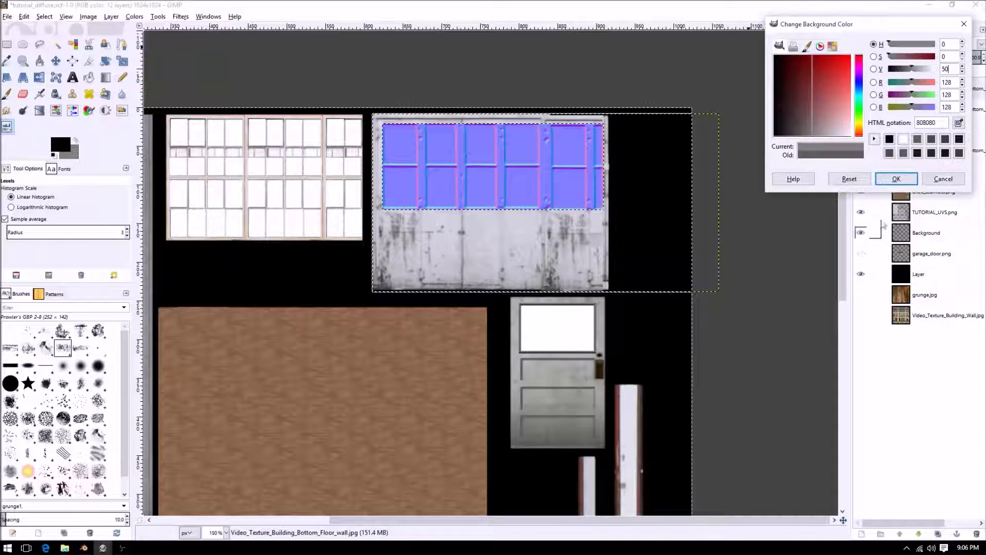
pyautogui.click(897, 180)
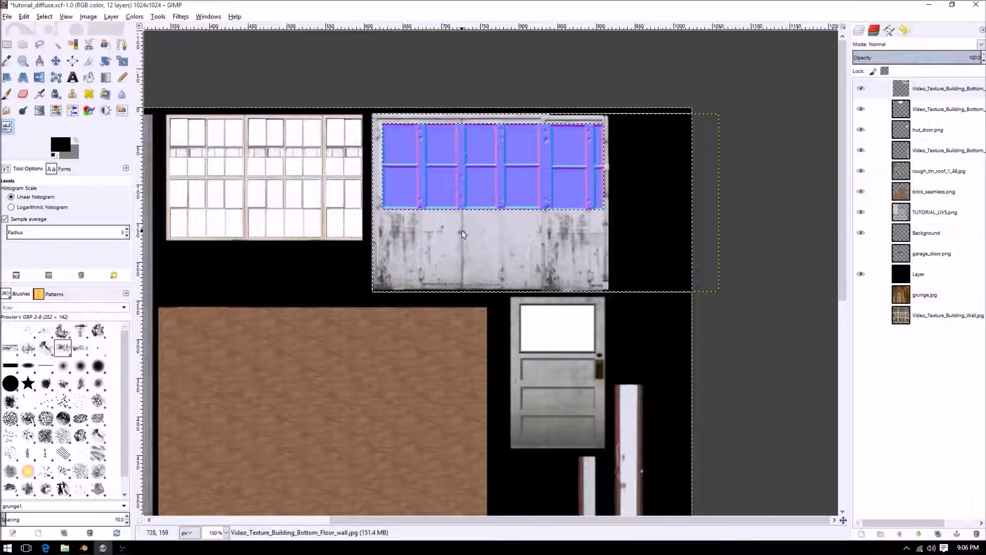
pyautogui.keyDown('ctrl'); pyautogui.scroll(3, 462, 231); pyautogui.keyUp('ctrl')
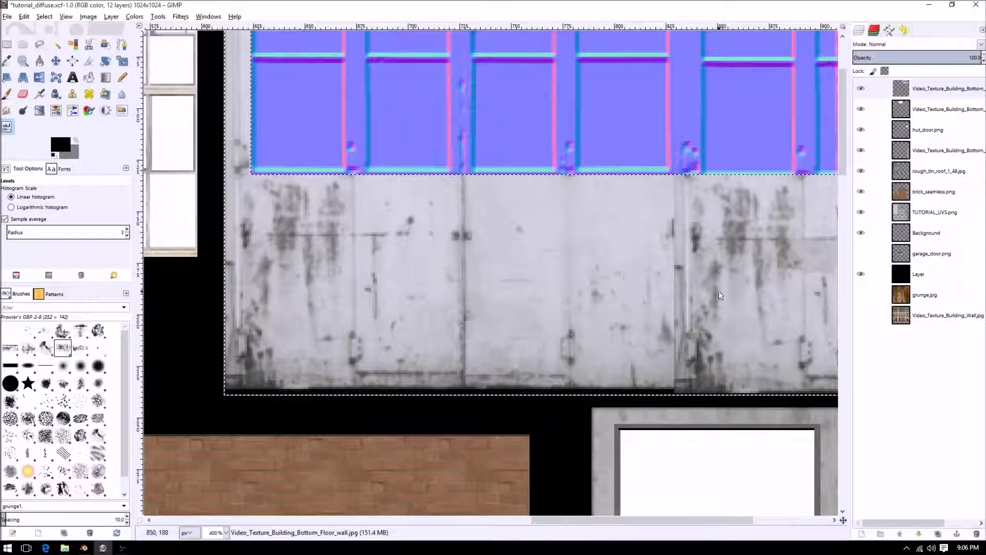
# Raise the contrast of the selected garage door area around the panes with Levels, using input levels of 0, 0.27 and 190
pyautogui.press('2')
pyautogui.click(158, 17)
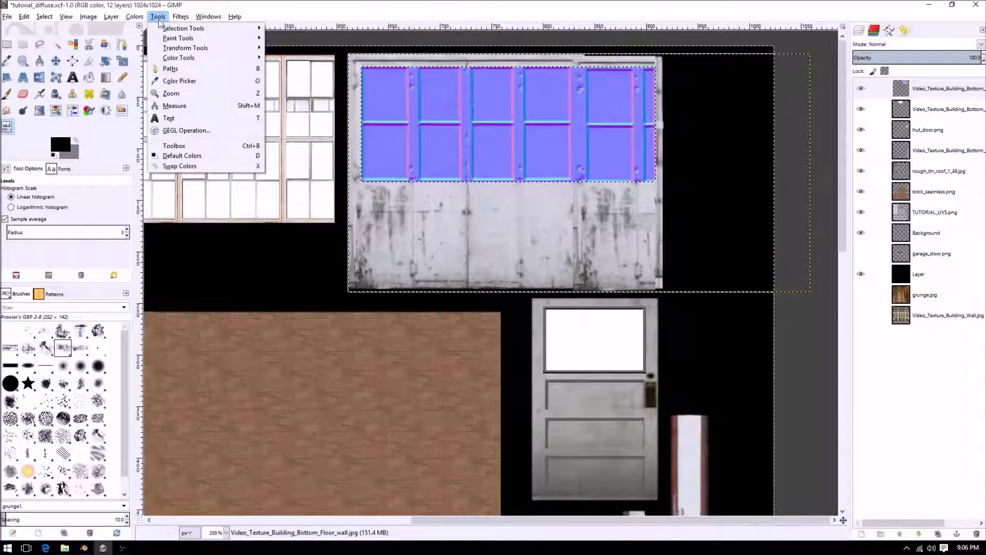
pyautogui.click(147, 92)
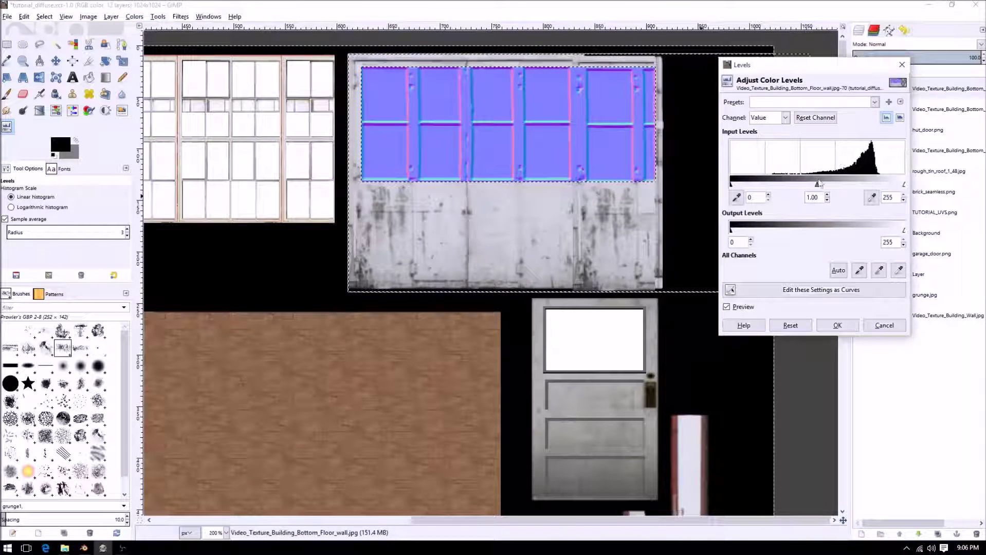
pyautogui.moveTo(820, 188); pyautogui.dragTo(869, 199)
pyautogui.moveTo(736, 186); pyautogui.dragTo(704, 191)
pyautogui.moveTo(904, 184); pyautogui.dragTo(862, 185)
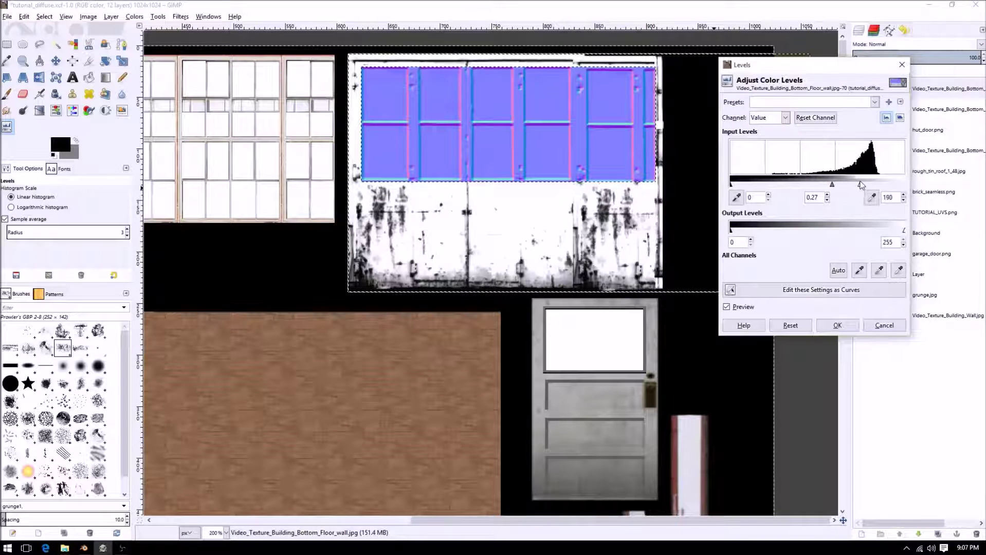
pyautogui.click(837, 325)
# Airbrush white (ffffff) over the dark stains on the garage door's lower panels and along its bottom edge
pyautogui.click(122, 77)
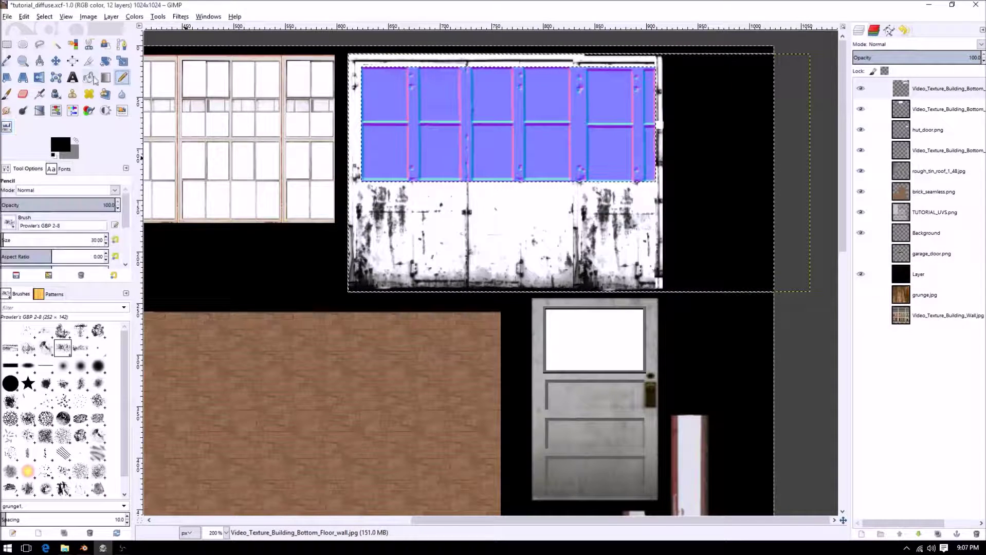
pyautogui.press('a')
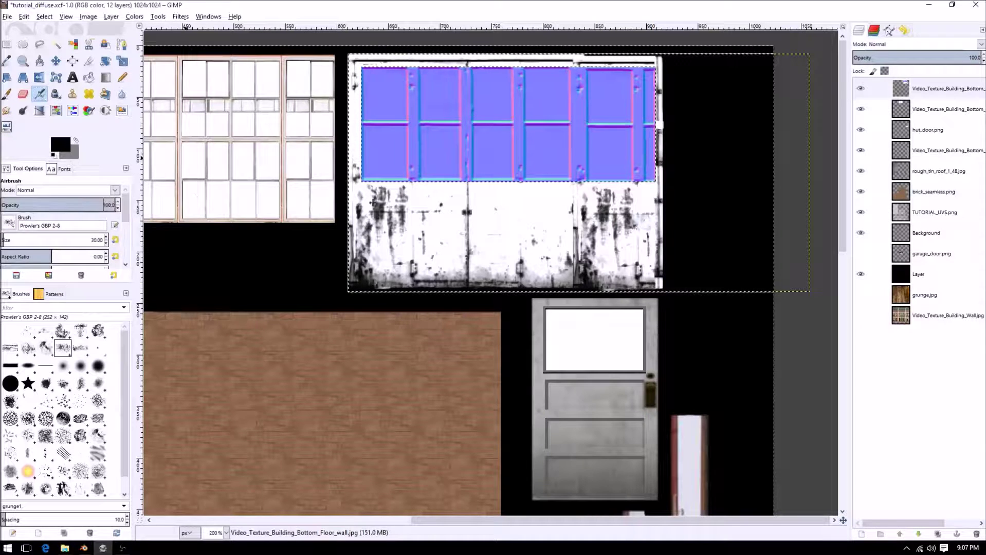
pyautogui.click(60, 145)
pyautogui.moveTo(815, 111); pyautogui.dragTo(860, 189)
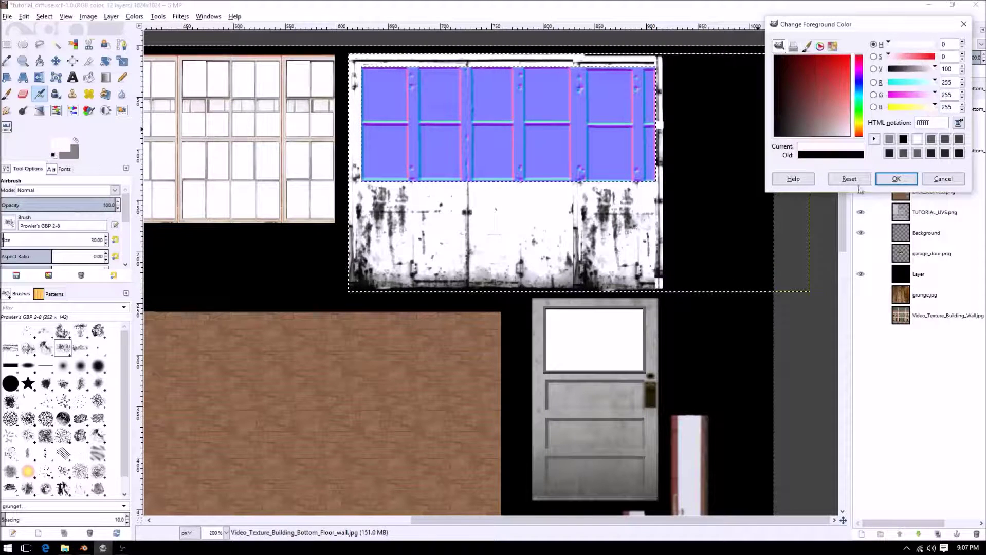
pyautogui.click(896, 179)
pyautogui.keyDown('ctrl'); pyautogui.scroll(1, 620, 250); pyautogui.keyUp('ctrl')
pyautogui.moveTo(607, 232)
pyautogui.mouseDown()
pyautogui.moveTo(625, 227)
pyautogui.moveTo(568, 242)
pyautogui.moveTo(578, 287)
pyautogui.moveTo(625, 239)
pyautogui.moveTo(616, 252)
pyautogui.mouseUp()
pyautogui.moveTo(569, 175)
pyautogui.mouseDown()
pyautogui.moveTo(604, 188)
pyautogui.moveTo(630, 174)
pyautogui.mouseUp()
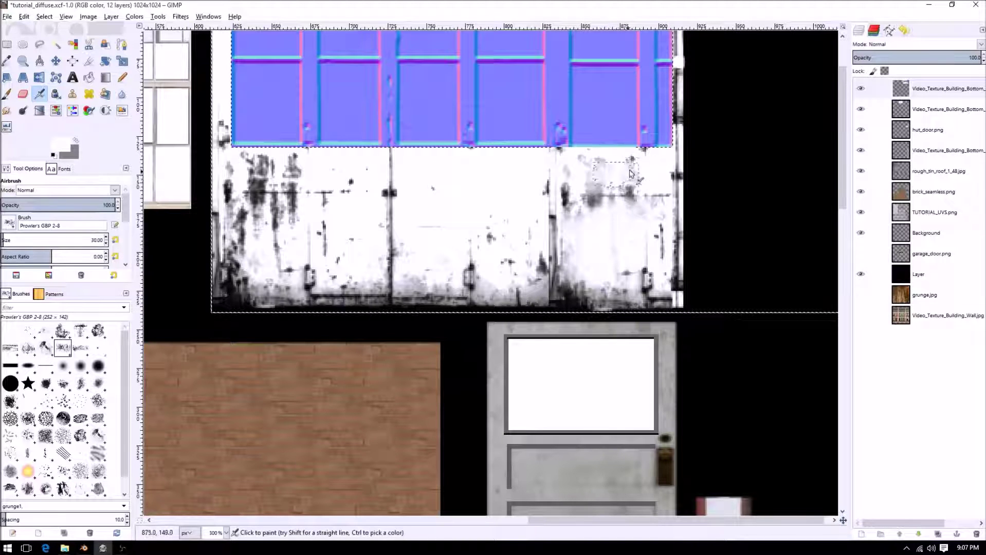
pyautogui.moveTo(294, 181)
pyautogui.mouseDown()
pyautogui.moveTo(237, 165)
pyautogui.moveTo(277, 172)
pyautogui.moveTo(255, 184)
pyautogui.moveTo(317, 177)
pyautogui.moveTo(265, 247)
pyautogui.moveTo(243, 221)
pyautogui.moveTo(245, 239)
pyautogui.moveTo(282, 259)
pyautogui.moveTo(271, 262)
pyautogui.mouseUp()
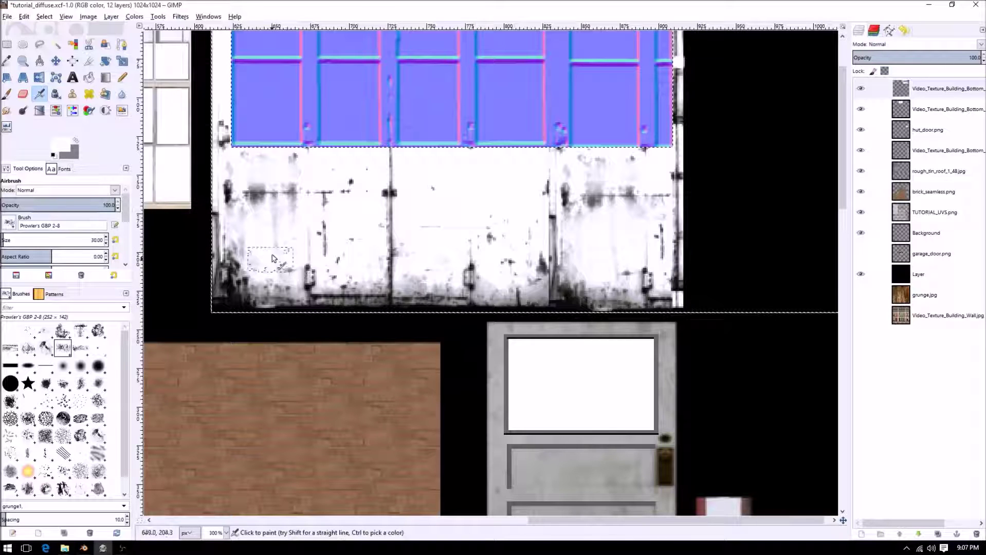
pyautogui.moveTo(239, 308)
pyautogui.mouseDown()
pyautogui.moveTo(201, 300)
pyautogui.moveTo(232, 304)
pyautogui.mouseUp()
pyautogui.moveTo(670, 311)
pyautogui.mouseDown()
pyautogui.moveTo(334, 311)
pyautogui.moveTo(366, 309)
pyautogui.mouseUp()
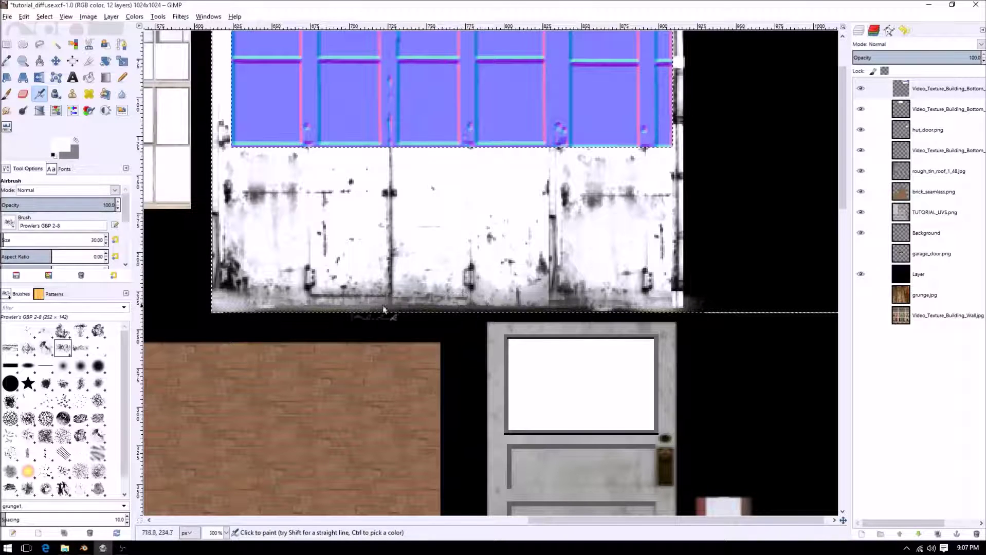
# Convert the selected garage door area around the panes to a normal map with the Normalmap filter, using Sobel 3x3 and a scale of 0.05
pyautogui.keyDown('ctrl'); pyautogui.scroll(-2, 704, 308); pyautogui.keyUp('ctrl')
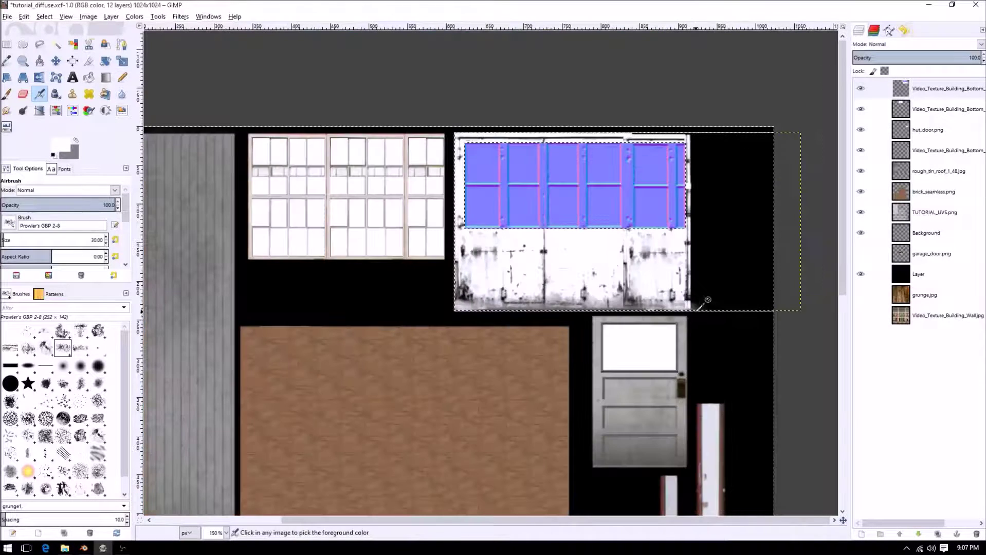
pyautogui.click(180, 17)
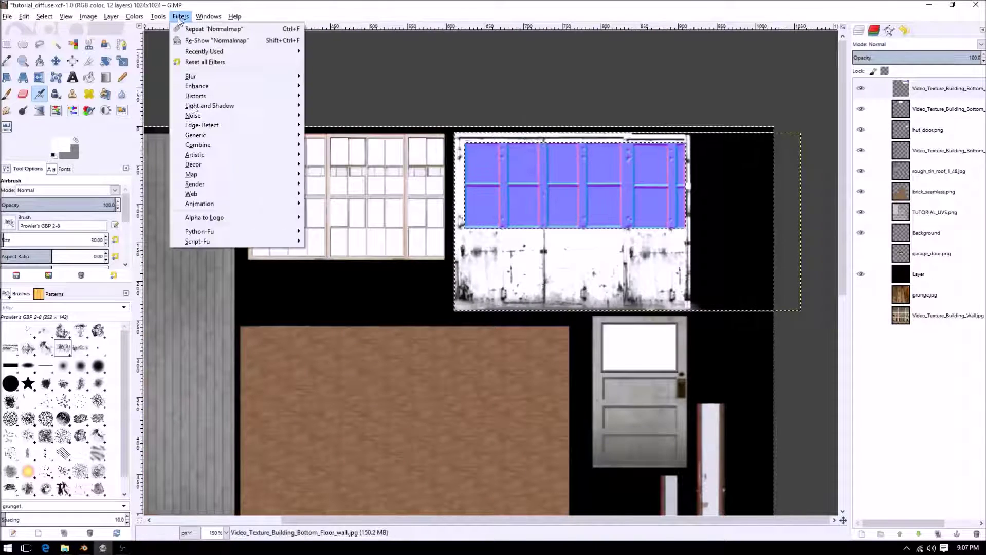
pyautogui.moveTo(215, 174)
pyautogui.click(349, 231)
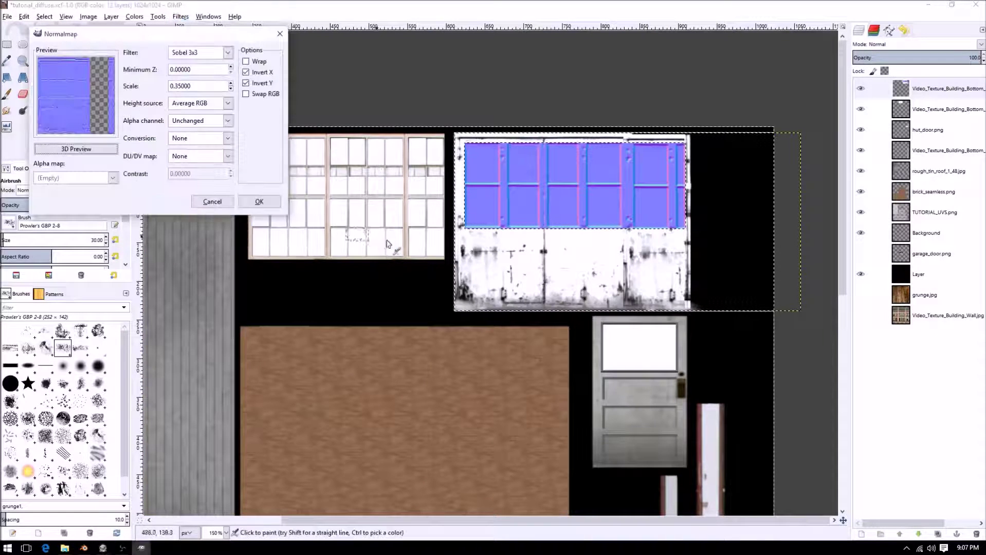
pyautogui.tripleClick(198, 86)
pyautogui.press('BackSpace')
pyautogui.write('0.1')
pyautogui.press('Tab')
pyautogui.hotkey('shift', 'Tab')
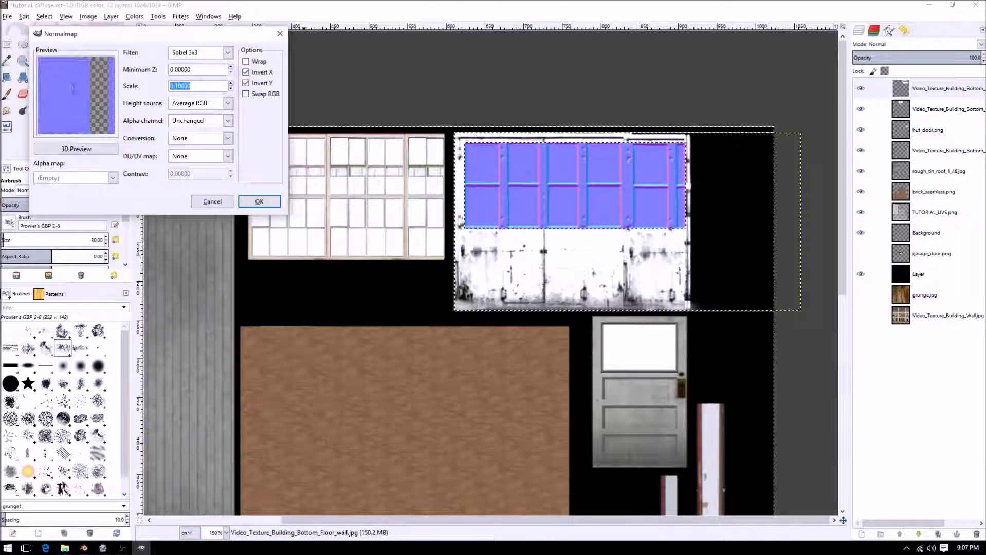
pyautogui.write('0.05')
pyautogui.press('Tab')
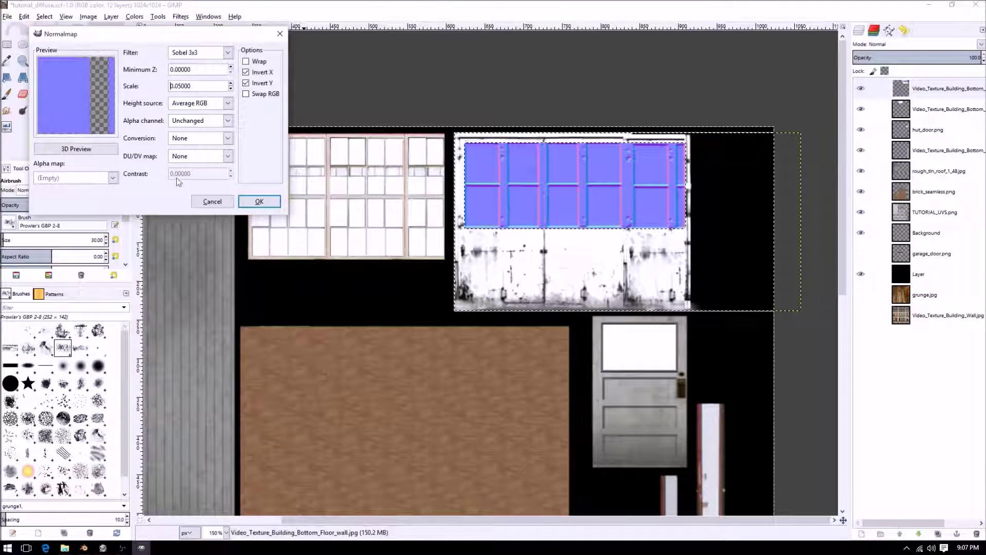
pyautogui.click(258, 201)
# Make the layer with the large multi-pane window active and clear the selection
pyautogui.keyDown('ctrl'); pyautogui.scroll(3, 620, 338); pyautogui.keyUp('ctrl')
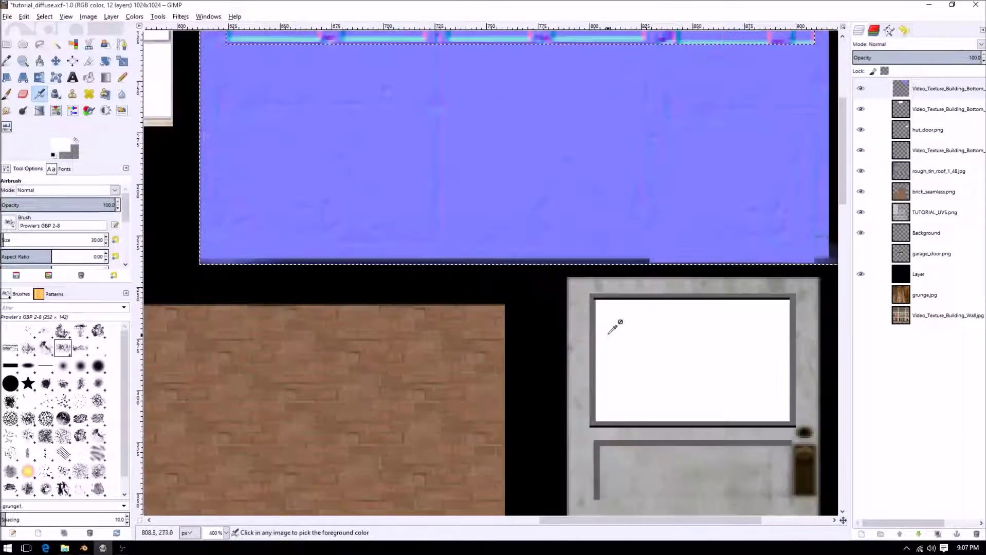
pyautogui.moveTo(447, 155); pyautogui.dragTo(440, 286, button='middle')
pyautogui.keyDown('ctrl'); pyautogui.scroll(-4, 651, 244); pyautogui.keyUp('ctrl')
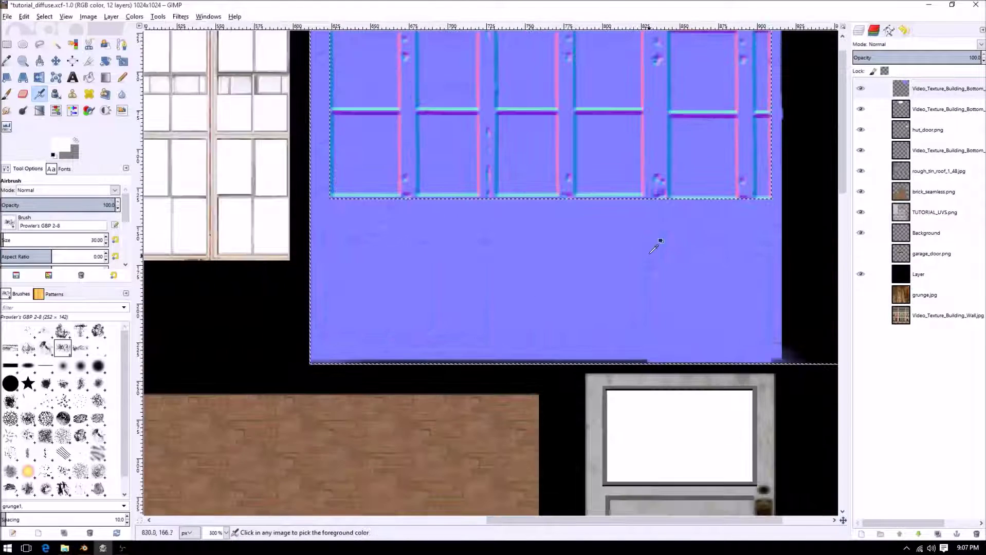
pyautogui.keyDown('ctrl'); pyautogui.scroll(1, 621, 318); pyautogui.keyUp('ctrl')
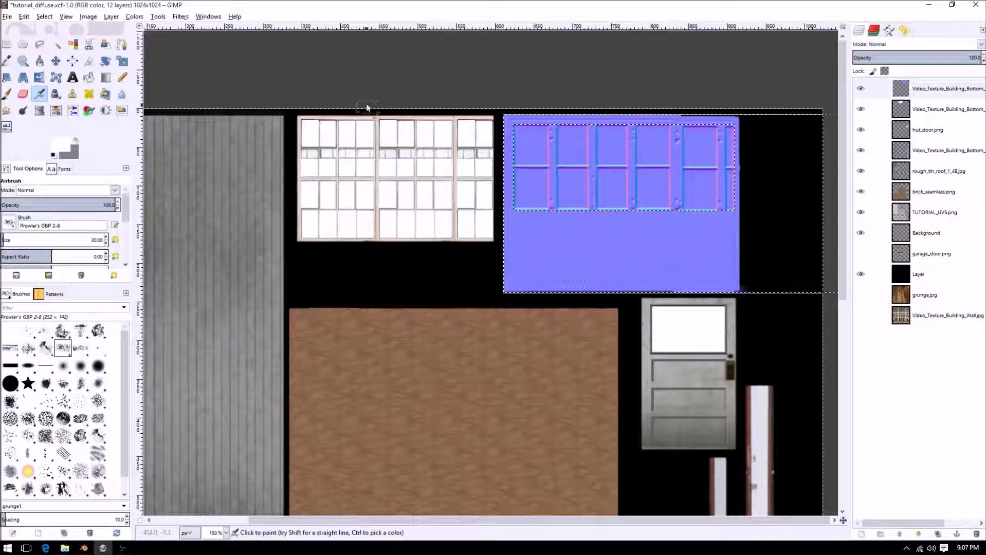
pyautogui.click(920, 109)
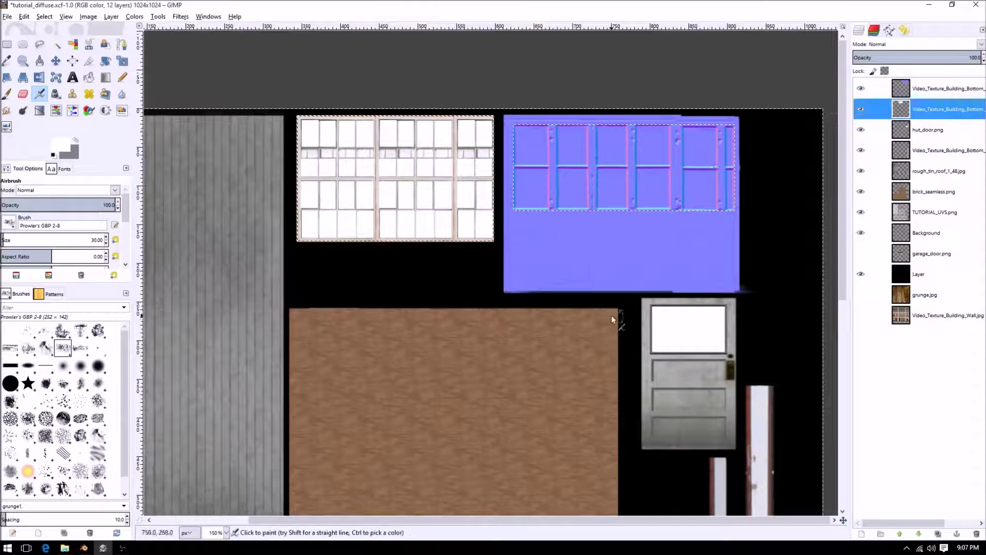
pyautogui.hotkey('shift', 'ctrl', 'a')
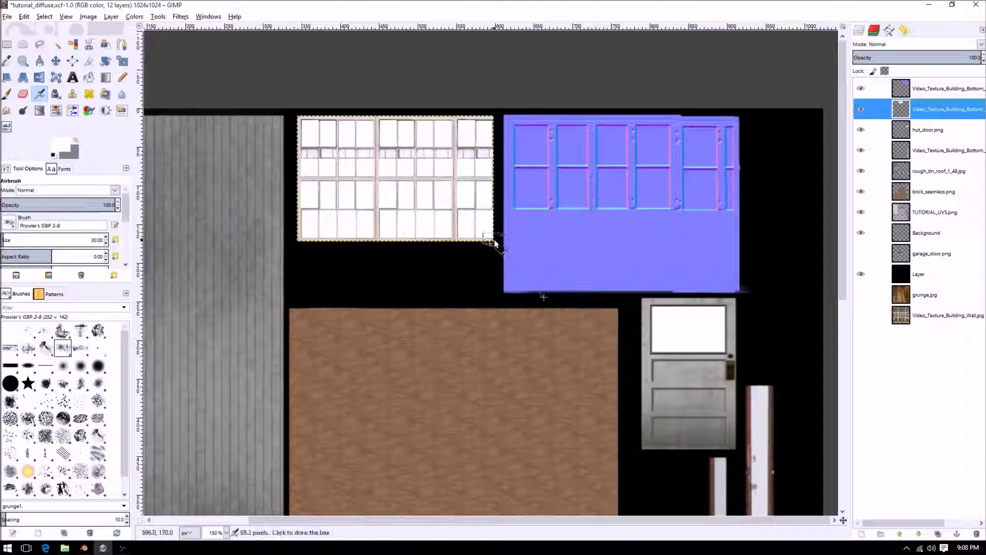
# Desaturate the layer with the large multi-pane window
pyautogui.scroll(-3, 607, 320)
pyautogui.keyDown('ctrl'); pyautogui.scroll(-2, 565, 256); pyautogui.keyUp('ctrl')
pyautogui.scroll(3, 565, 257)
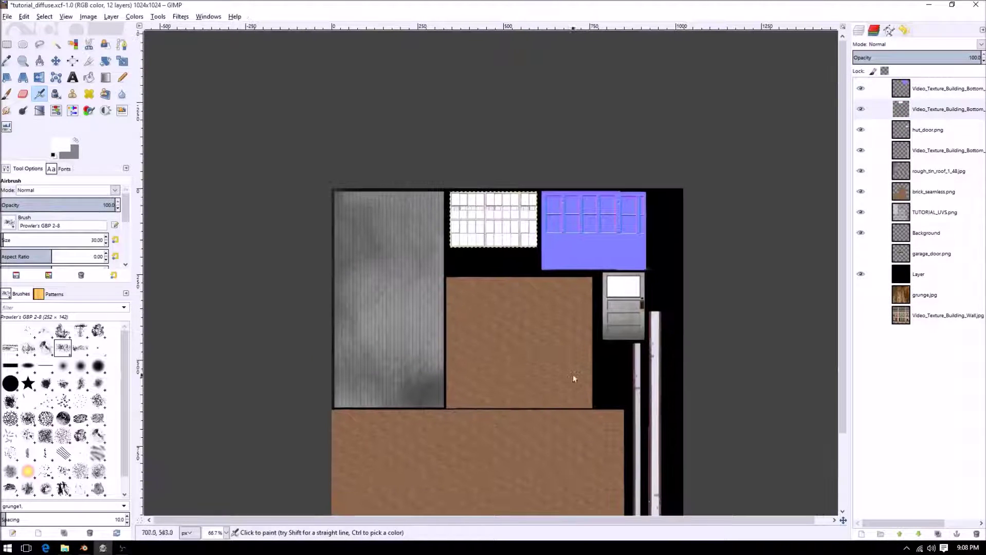
pyautogui.click(926, 110)
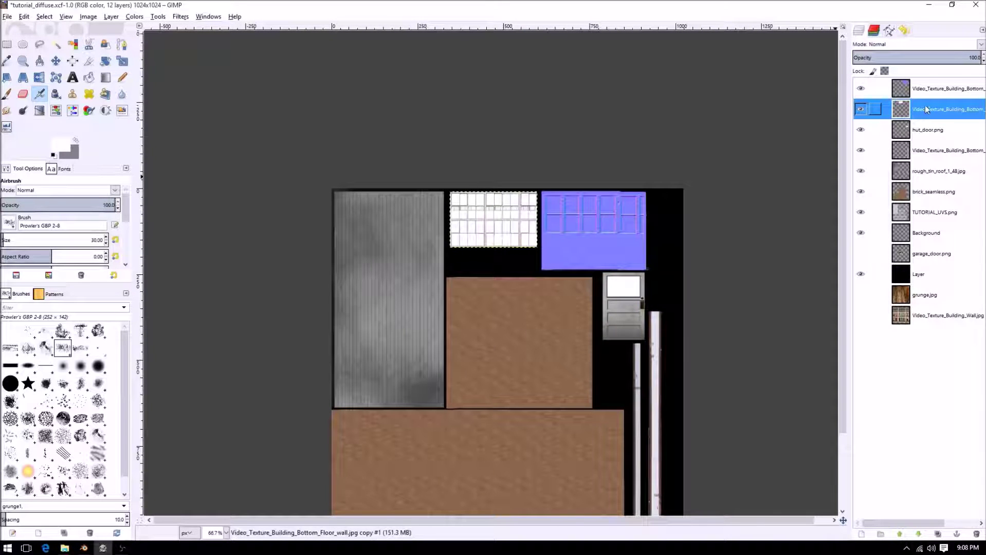
pyautogui.keyDown('ctrl'); pyautogui.scroll(3, 568, 249); pyautogui.keyUp('ctrl')
pyautogui.click(135, 17)
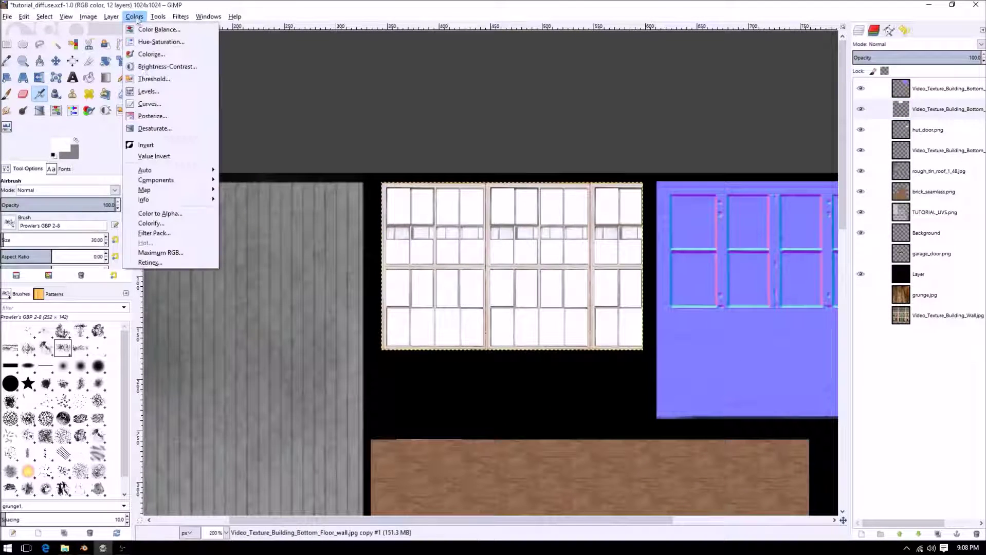
pyautogui.click(154, 128)
pyautogui.click(173, 188)
# Darken the window frames on the multi-pane window layer with Levels, using a gamma of 0.18
pyautogui.click(135, 16)
pyautogui.click(155, 91)
pyautogui.moveTo(817, 184); pyautogui.dragTo(886, 199)
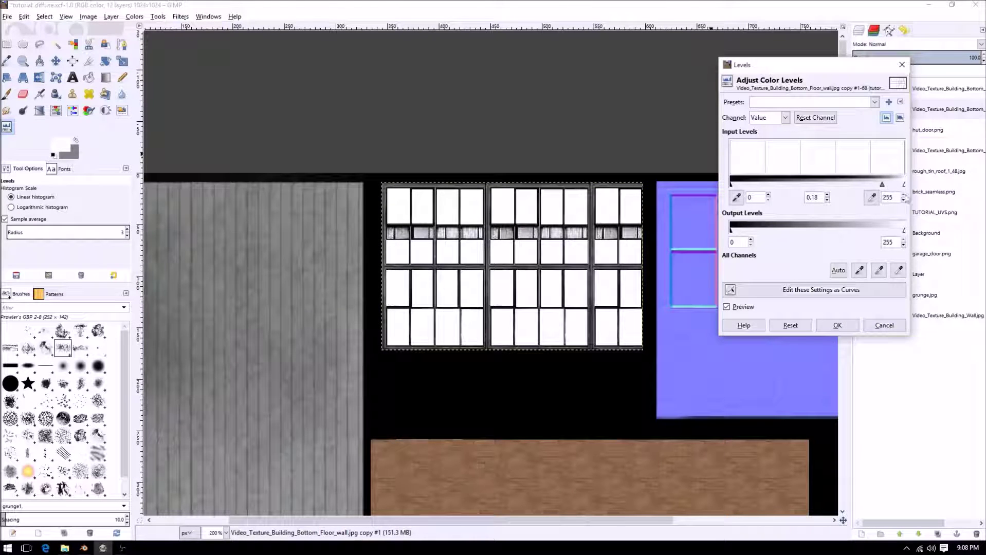
pyautogui.moveTo(904, 185); pyautogui.dragTo(913, 190)
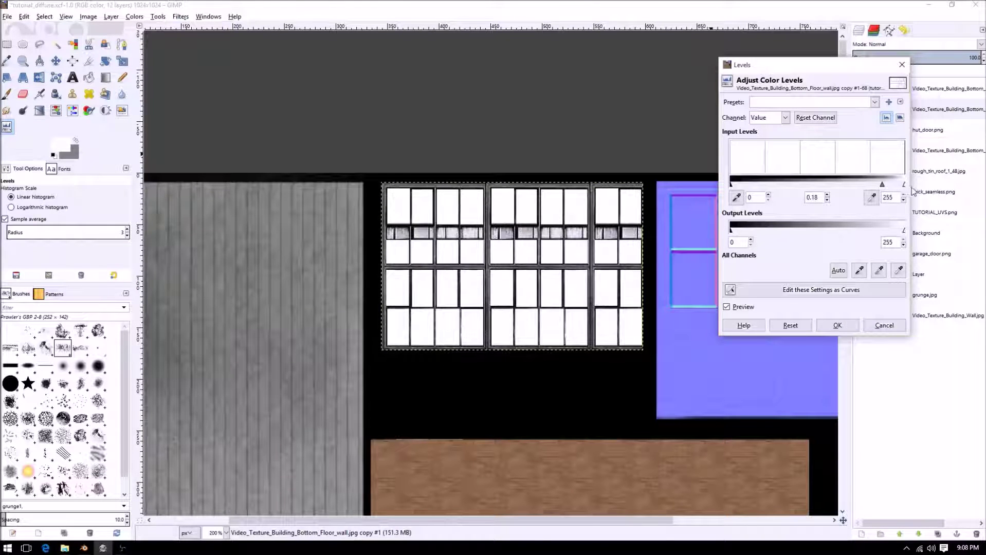
pyautogui.click(837, 325)
# Try to convert the multi-pane window layer to a normal map with a scale of 0.25, and undo it
pyautogui.click(180, 16)
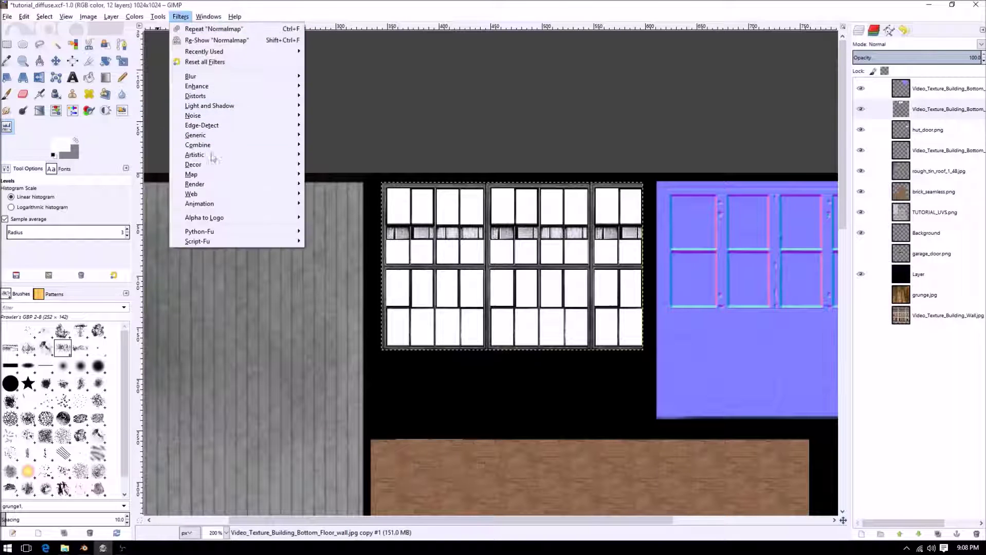
pyautogui.moveTo(205, 174)
pyautogui.click(337, 233)
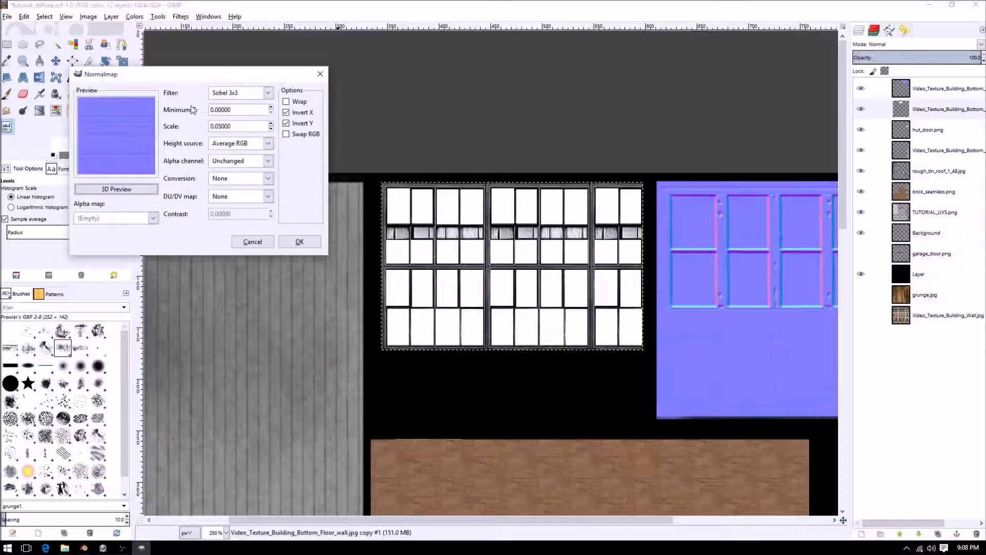
pyautogui.moveTo(235, 126); pyautogui.dragTo(141, 127)
pyautogui.write('.25')
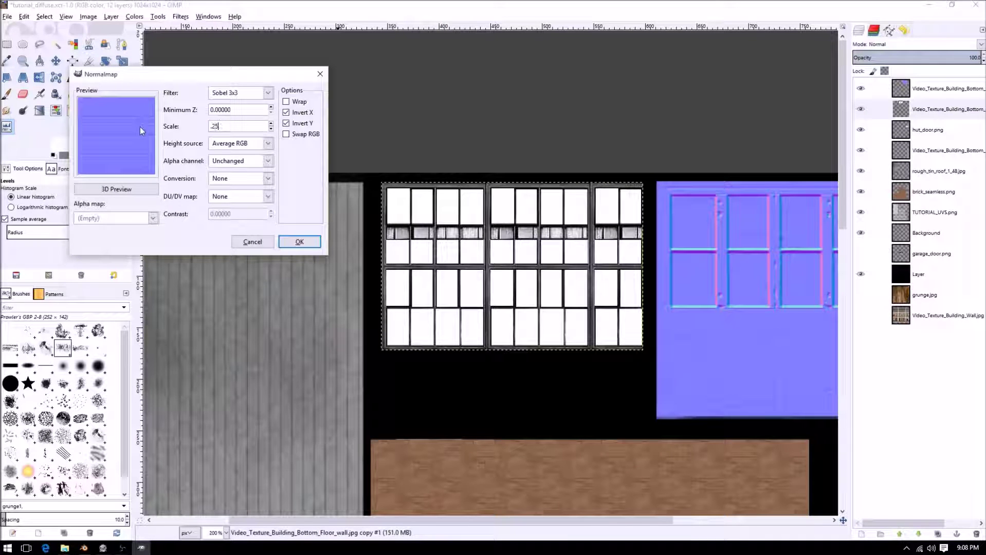
pyautogui.press('Tab')
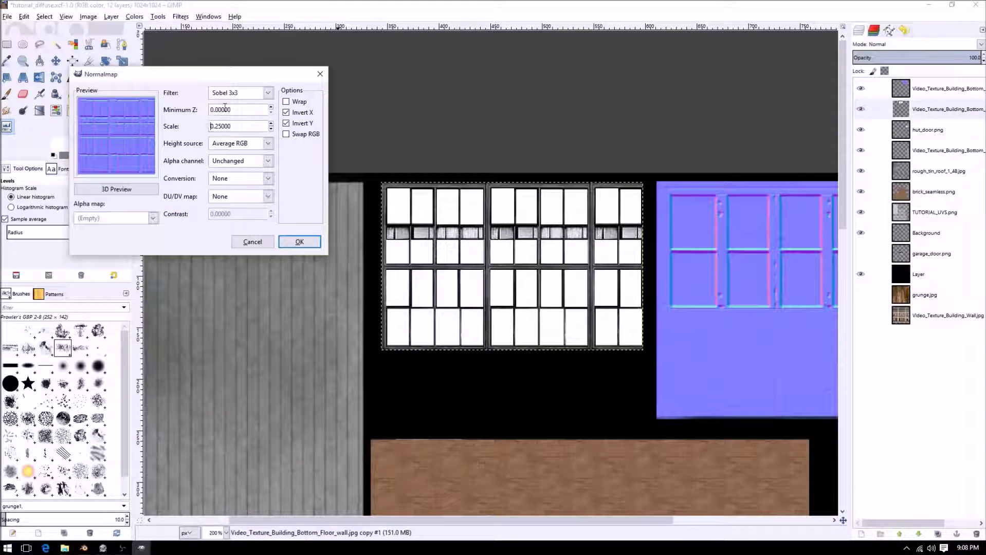
pyautogui.click(268, 94)
pyautogui.click(267, 96)
pyautogui.click(292, 242)
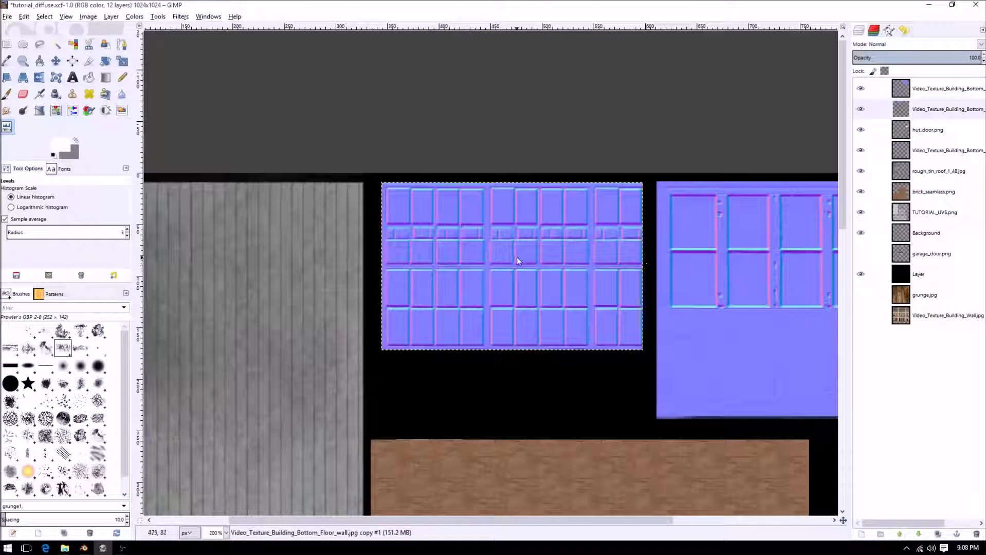
pyautogui.keyDown('ctrl'); pyautogui.scroll(-1, 517, 258); pyautogui.keyUp('ctrl')
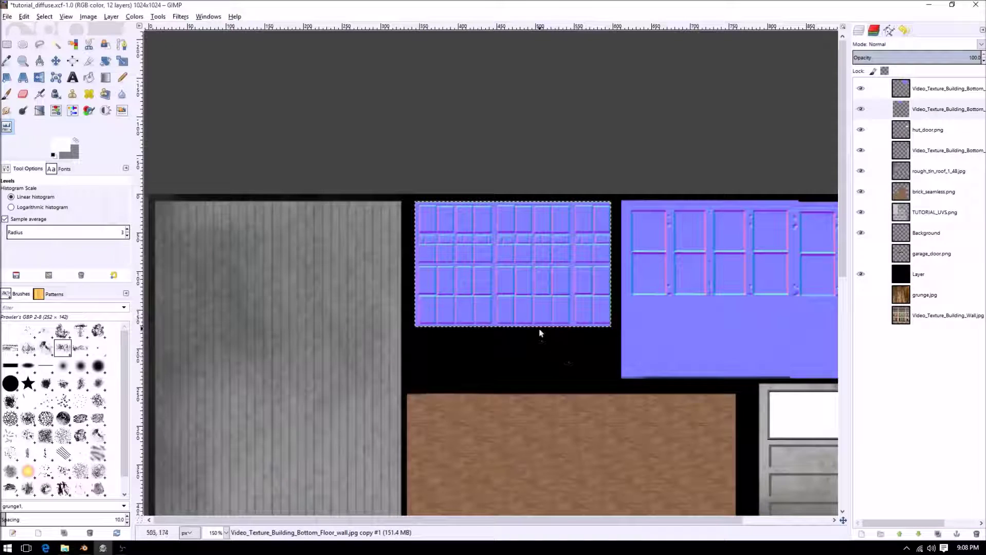
pyautogui.hotkey('ctrl', 'z')
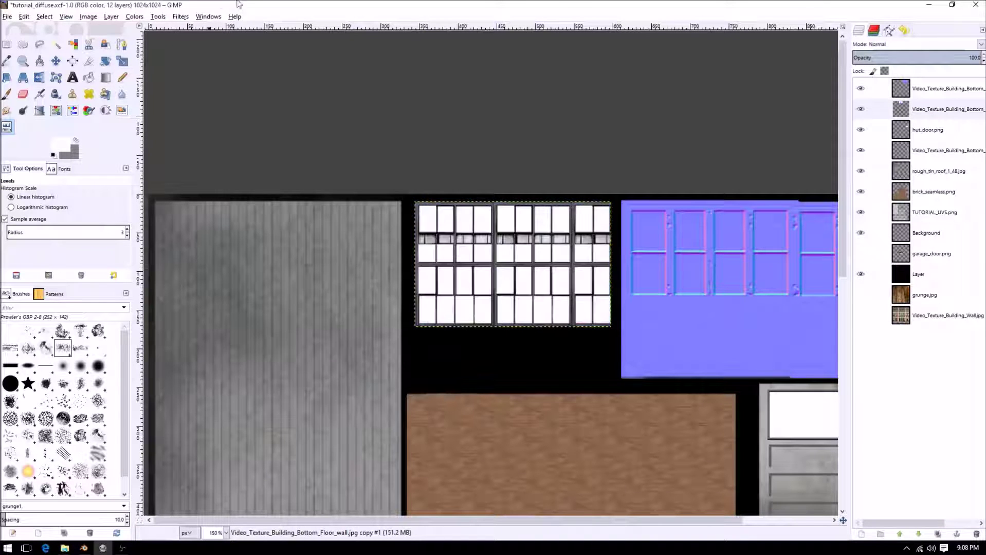
# Invert the colours of the multi-pane window layer
pyautogui.click(112, 16)
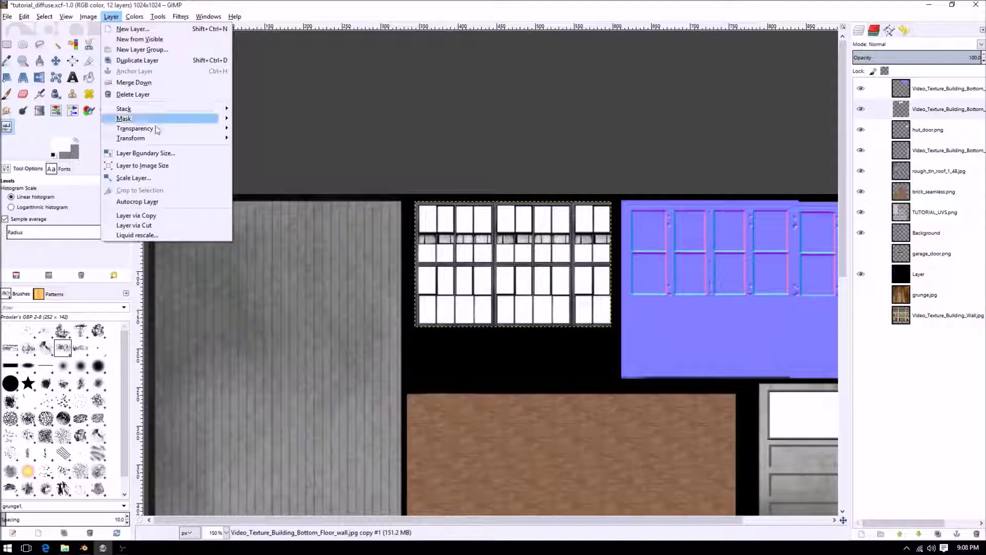
pyautogui.moveTo(134, 17)
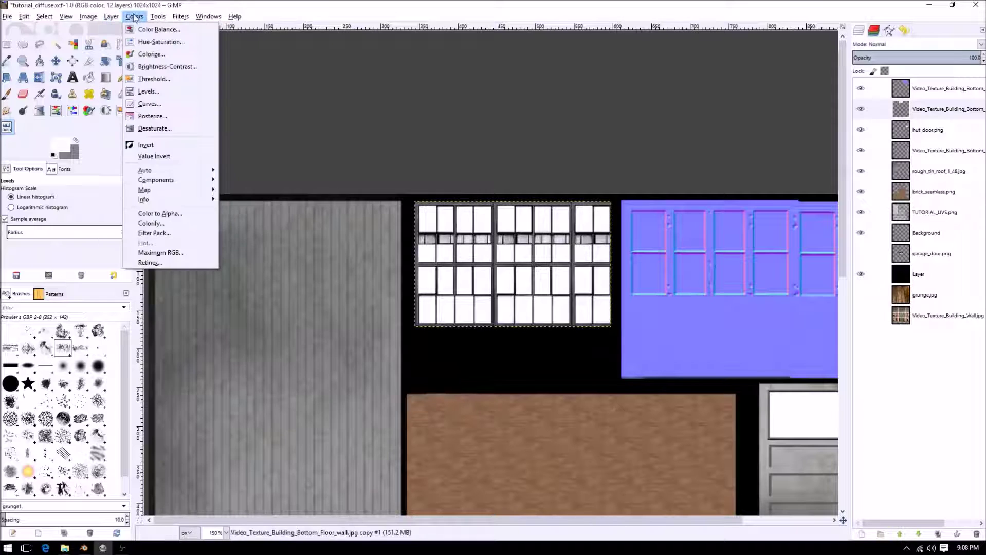
pyautogui.click(146, 145)
# Convert the inverted multi-pane window layer to a normal map with a scale of 0.25
pyautogui.click(183, 17)
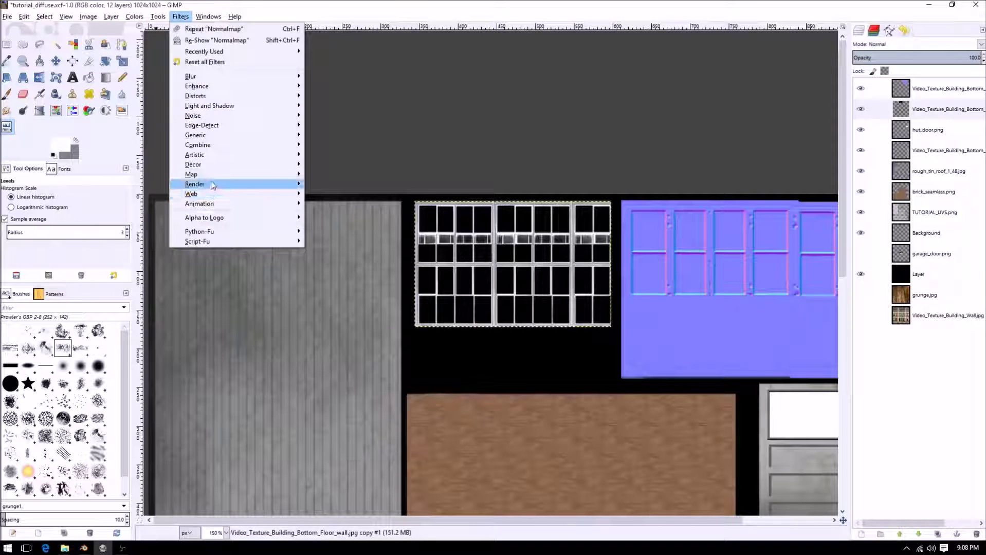
pyautogui.moveTo(215, 174)
pyautogui.click(339, 233)
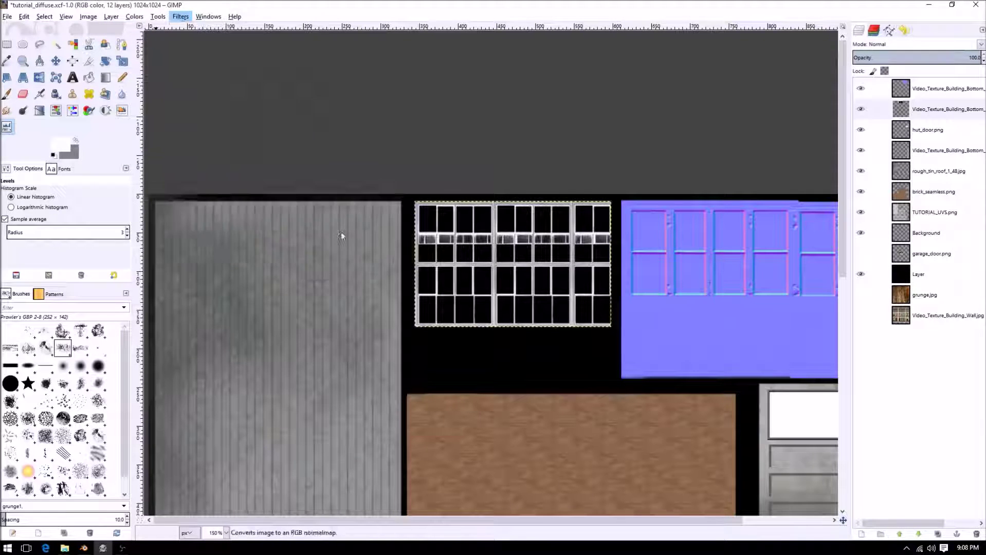
pyautogui.click(312, 256)
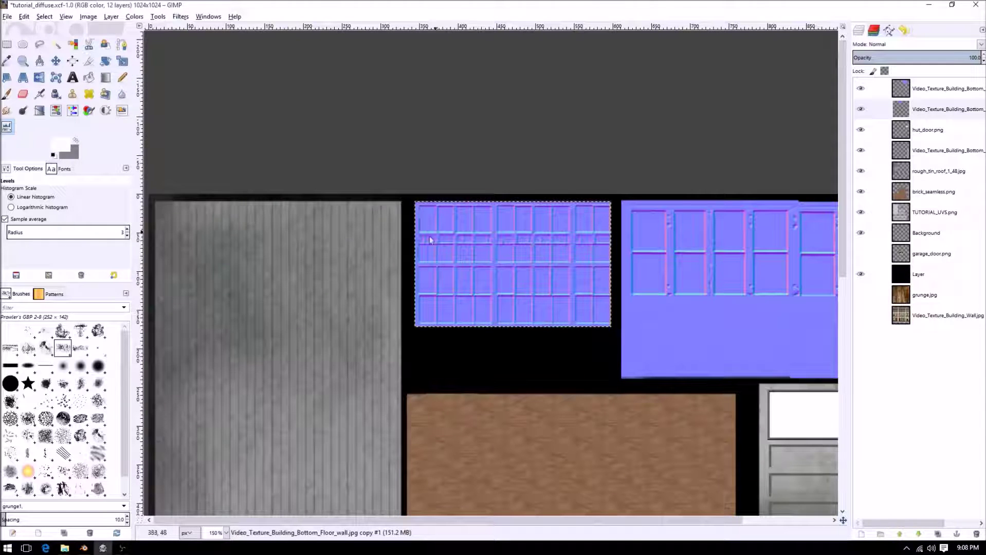
pyautogui.keyDown('ctrl'); pyautogui.scroll(2, 571, 275); pyautogui.keyUp('ctrl')
pyautogui.keyDown('ctrl'); pyautogui.scroll(-3, 473, 354); pyautogui.keyUp('ctrl')
# Desaturate the hut_door.png layer based on lightness
pyautogui.moveTo(501, 373); pyautogui.dragTo(658, 175, button='middle')
pyautogui.click(928, 130)
pyautogui.moveTo(667, 273); pyautogui.dragTo(344, 286, button='middle')
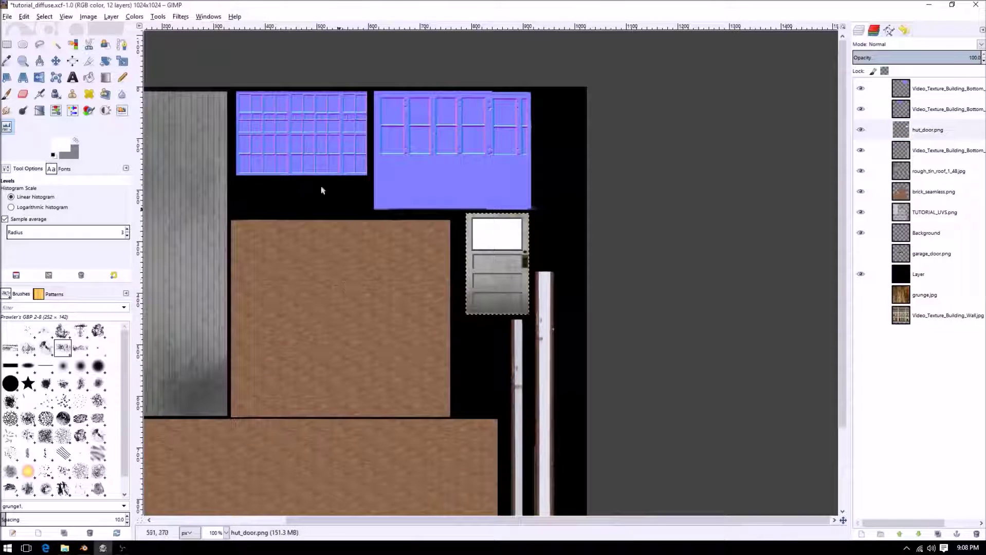
pyautogui.click(134, 17)
pyautogui.click(154, 128)
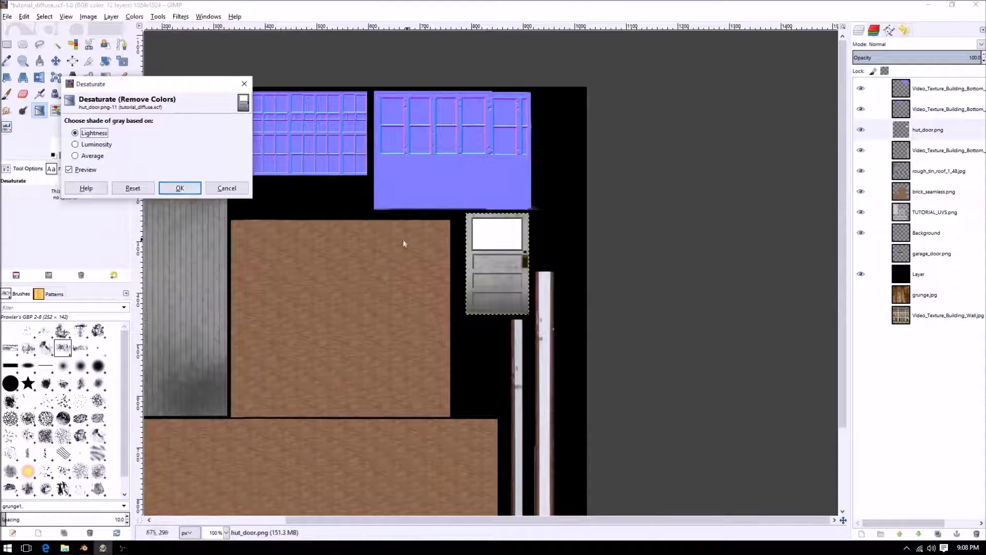
pyautogui.click(179, 187)
pyautogui.click(135, 17)
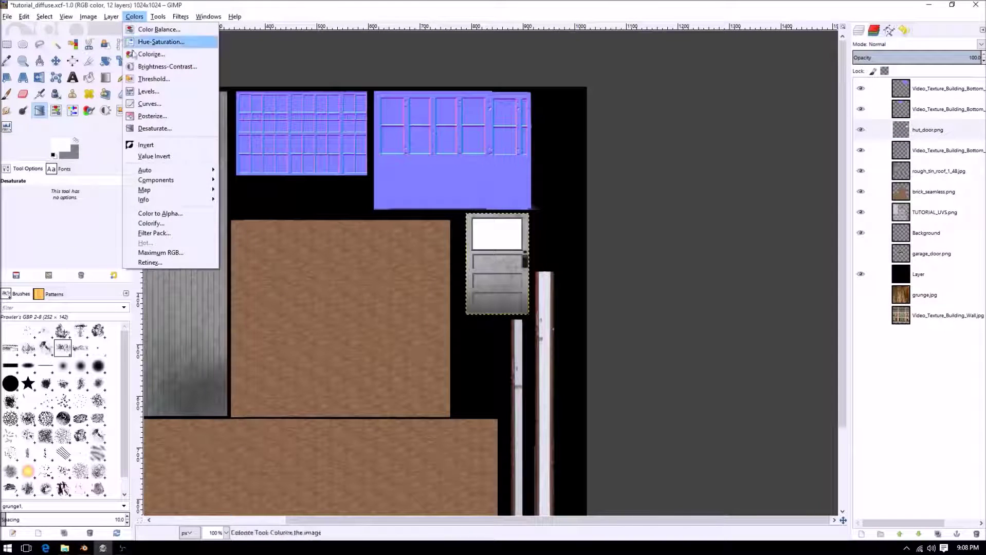
pyautogui.click(154, 129)
pyautogui.click(175, 189)
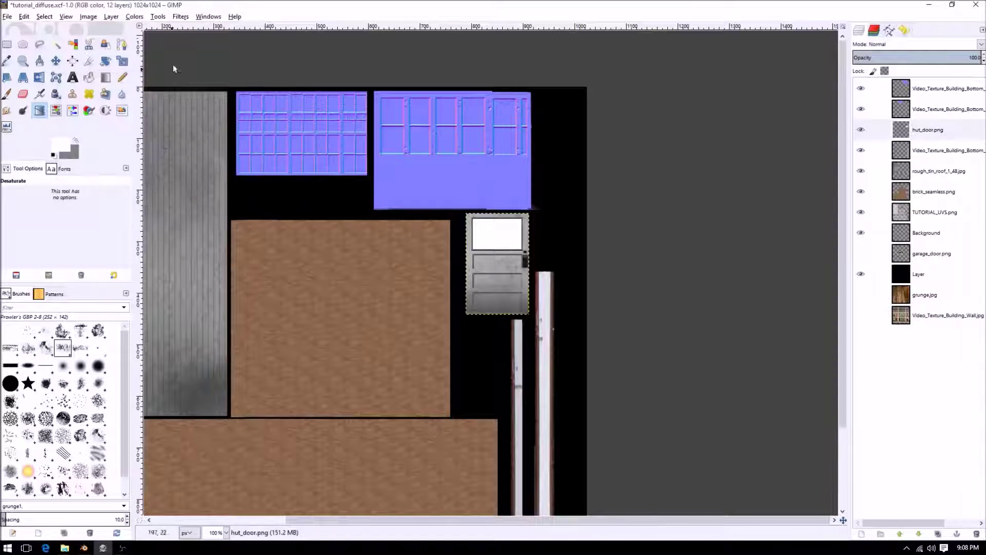
# Increase the hut door layer's contrast with Levels, using a gamma of 0.55 and an input white point of 197
pyautogui.click(180, 17)
pyautogui.moveTo(135, 16)
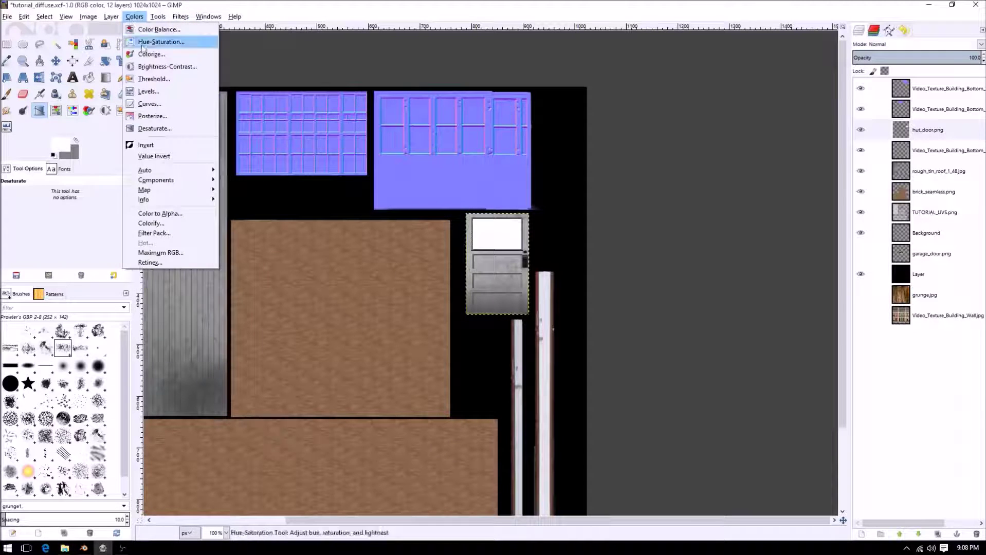
pyautogui.click(144, 93)
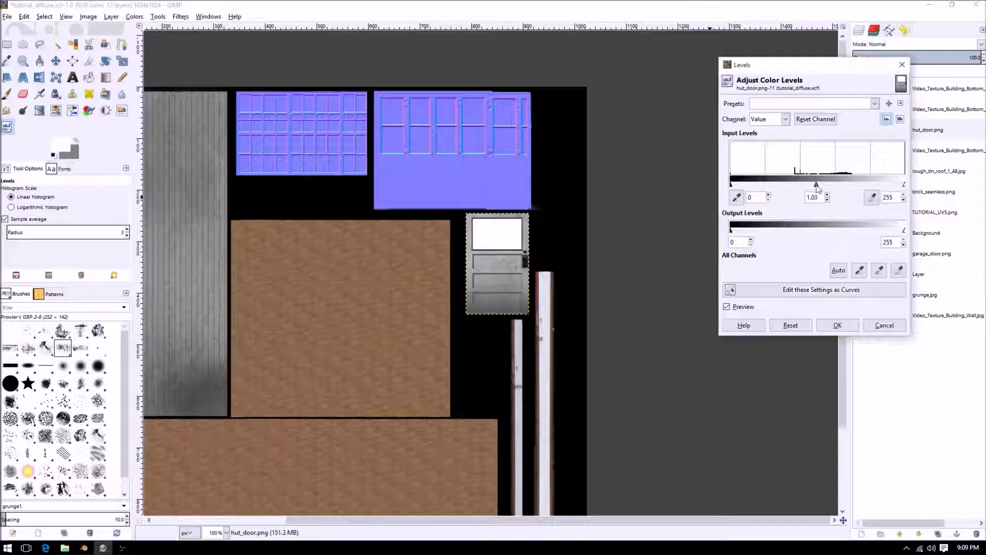
pyautogui.moveTo(817, 186)
pyautogui.mouseDown()
pyautogui.moveTo(797, 186)
pyautogui.moveTo(893, 186)
pyautogui.moveTo(798, 187)
pyautogui.moveTo(815, 188)
pyautogui.mouseUp()
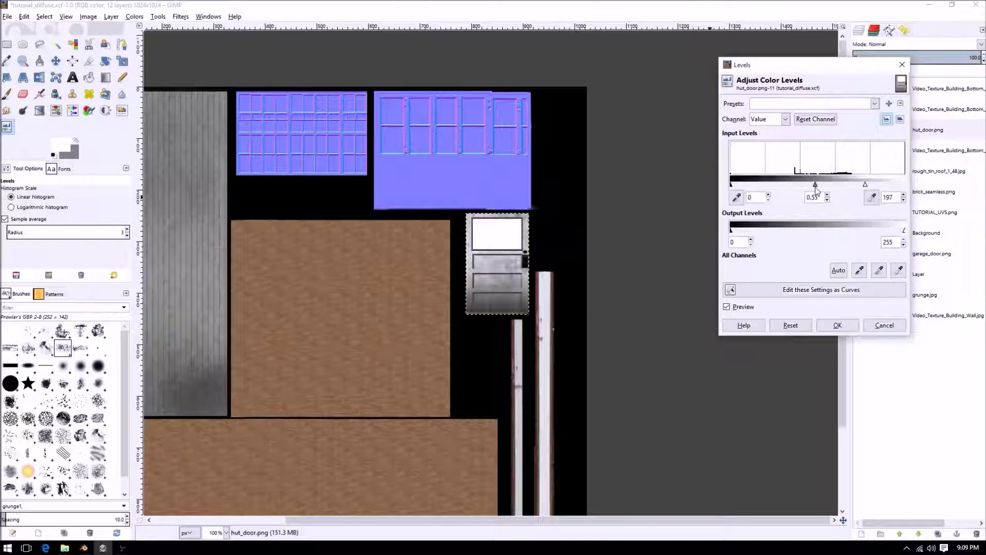
pyautogui.moveTo(739, 189)
pyautogui.mouseDown()
pyautogui.moveTo(751, 189)
pyautogui.moveTo(724, 189)
pyautogui.mouseUp()
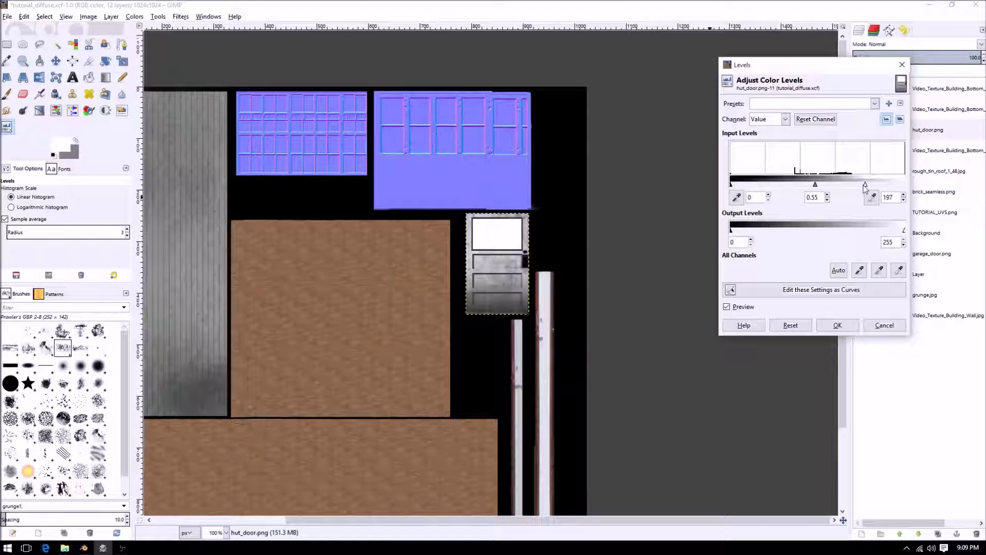
pyautogui.moveTo(863, 189)
pyautogui.mouseDown()
pyautogui.moveTo(848, 188)
pyautogui.moveTo(864, 188)
pyautogui.mouseUp()
pyautogui.click(832, 326)
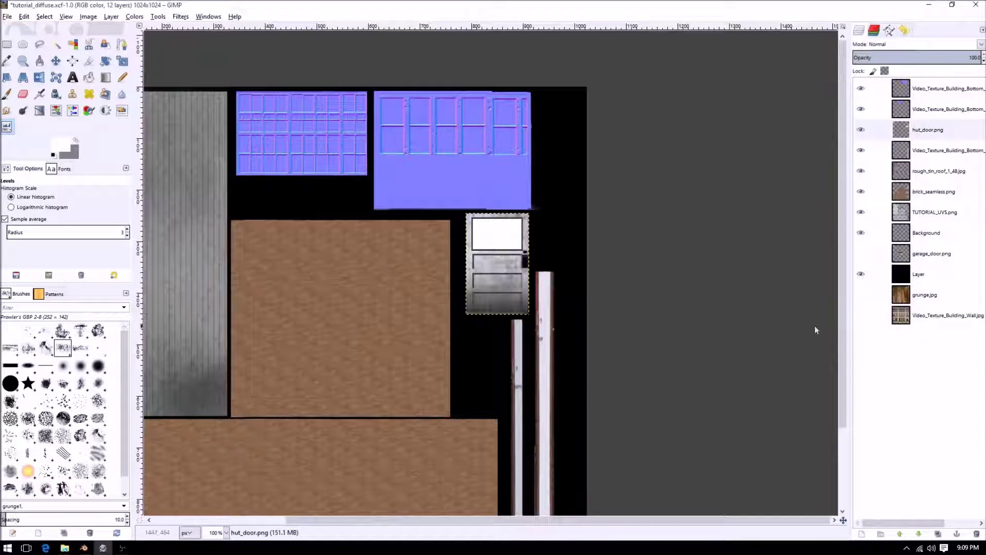
# Convert the hut door layer to a normal map with a scale of 0.25 and both X and Y inverted
pyautogui.click(179, 18)
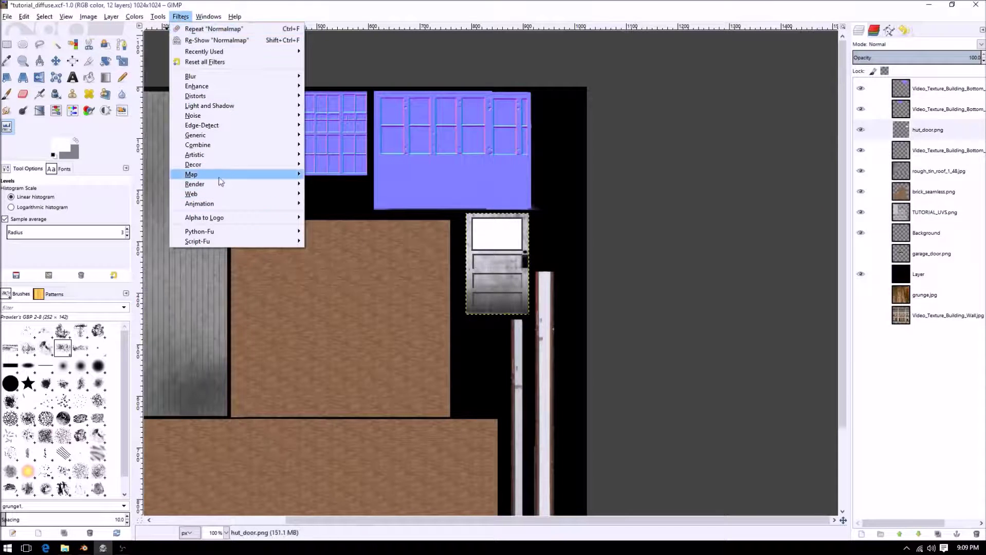
pyautogui.moveTo(218, 177)
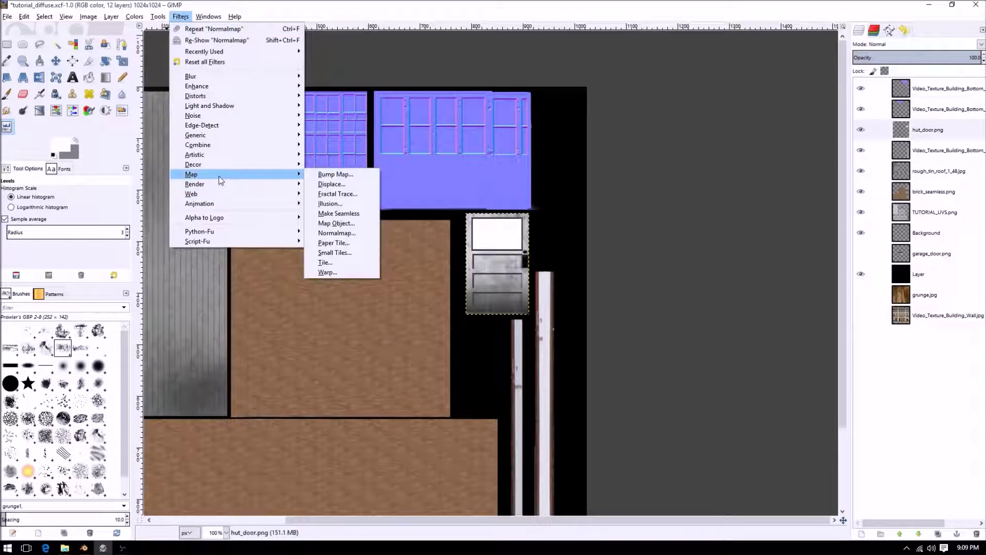
pyautogui.click(337, 233)
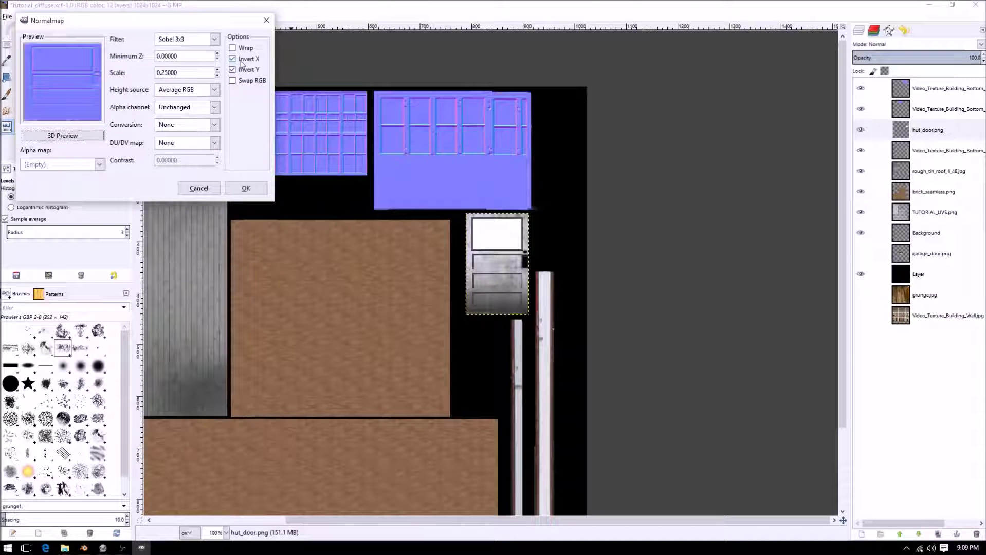
pyautogui.click(251, 193)
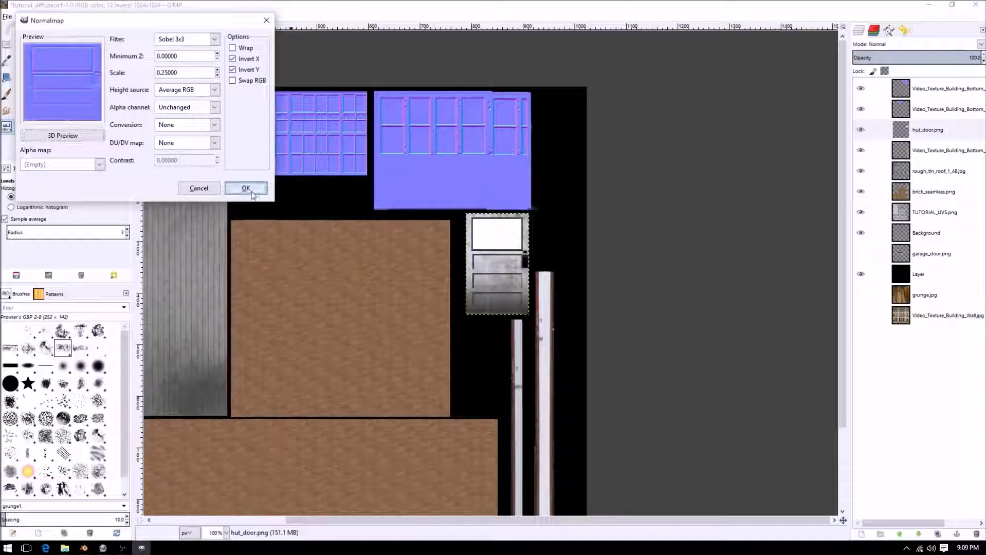
# Desaturate the layer holding the two narrow vertical beams beside the brick walls
pyautogui.moveTo(437, 379); pyautogui.dragTo(655, 240, button='middle')
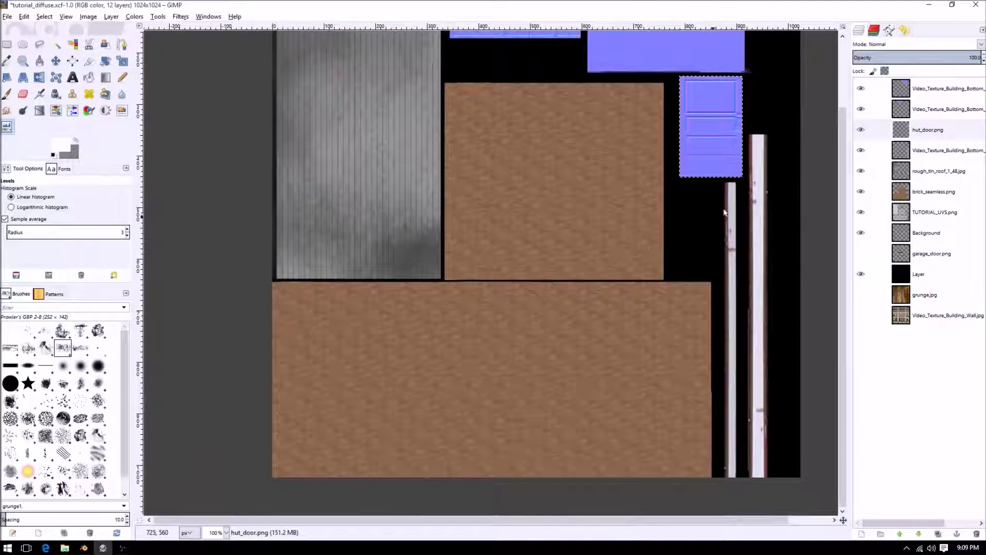
pyautogui.click(926, 149)
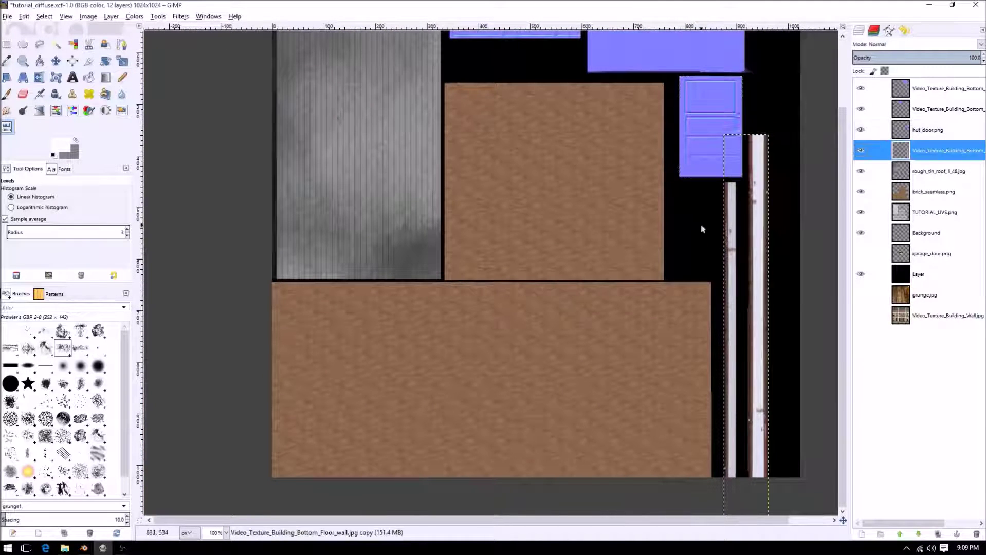
pyautogui.click(158, 17)
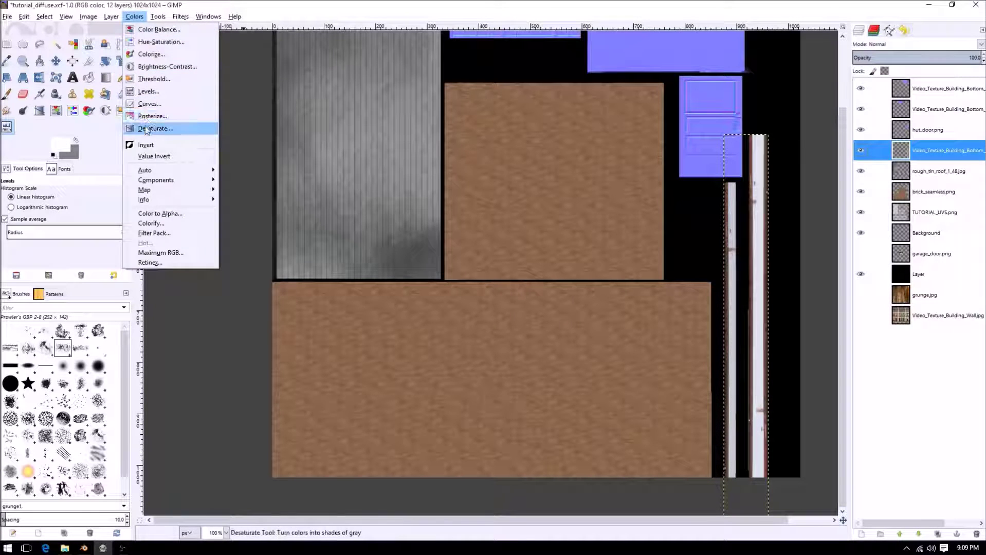
pyautogui.click(154, 129)
pyautogui.click(180, 188)
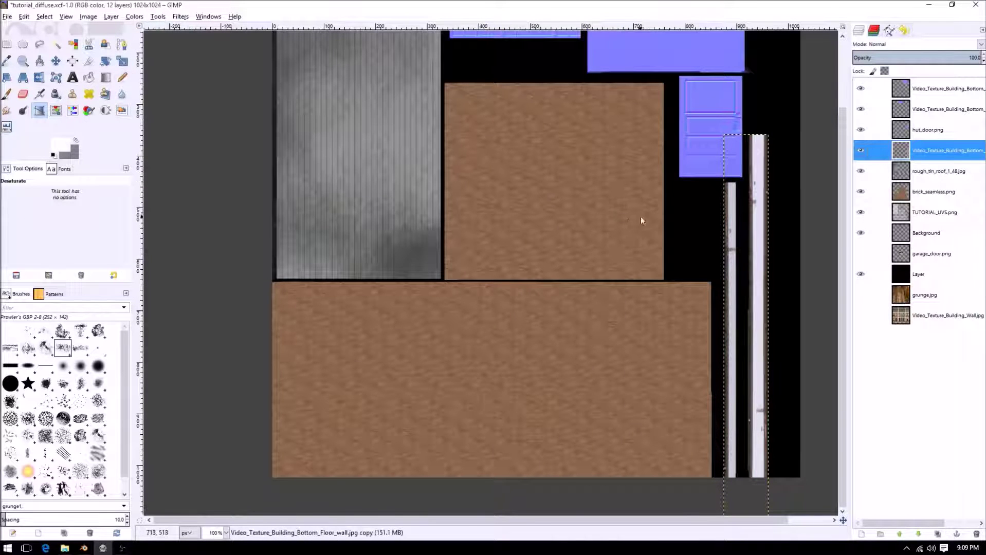
# Adjust the beam layer's Levels to input 62 to 145, gamma 0.78 and output 18 to 178
pyautogui.moveTo(639, 216); pyautogui.dragTo(489, 171, button='middle')
pyautogui.click(155, 17)
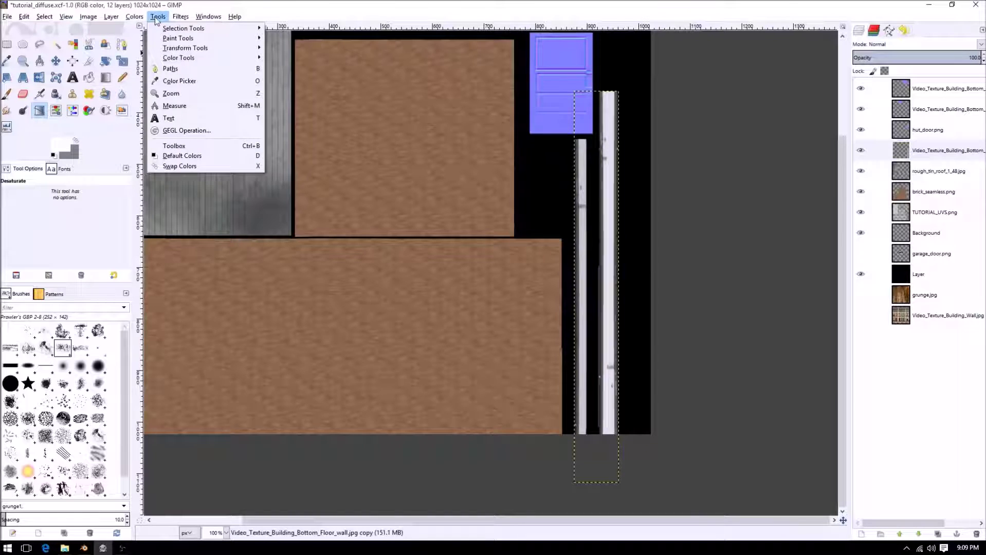
pyautogui.moveTo(141, 20)
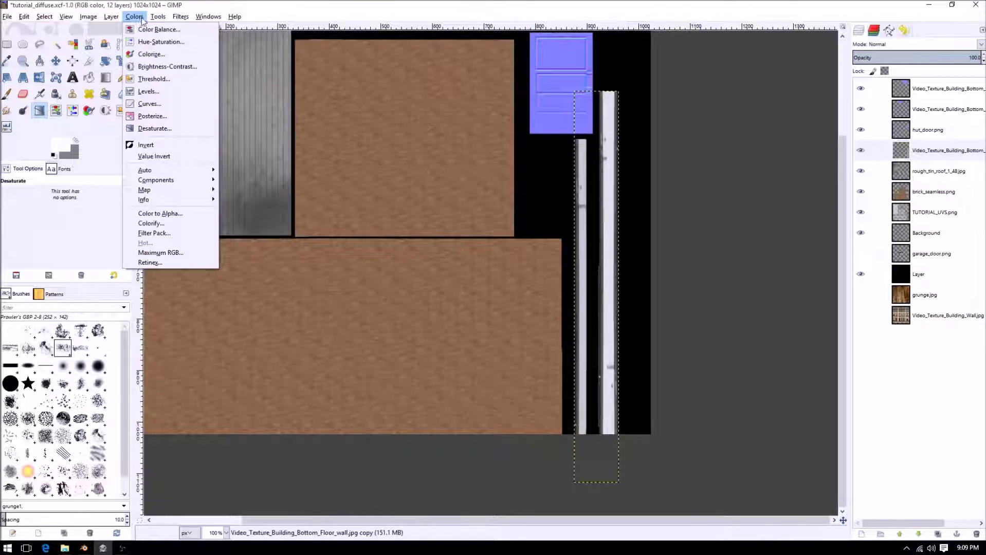
pyautogui.click(145, 91)
pyautogui.moveTo(816, 190); pyautogui.dragTo(836, 190)
pyautogui.moveTo(904, 185)
pyautogui.mouseDown()
pyautogui.moveTo(892, 185)
pyautogui.moveTo(900, 184)
pyautogui.mouseUp()
pyautogui.moveTo(732, 186)
pyautogui.mouseDown()
pyautogui.moveTo(771, 186)
pyautogui.moveTo(737, 186)
pyautogui.mouseUp()
pyautogui.moveTo(830, 186)
pyautogui.mouseDown()
pyautogui.moveTo(821, 186)
pyautogui.moveTo(834, 186)
pyautogui.mouseUp()
pyautogui.moveTo(732, 232); pyautogui.dragTo(743, 232)
pyautogui.moveTo(904, 232); pyautogui.dragTo(852, 231)
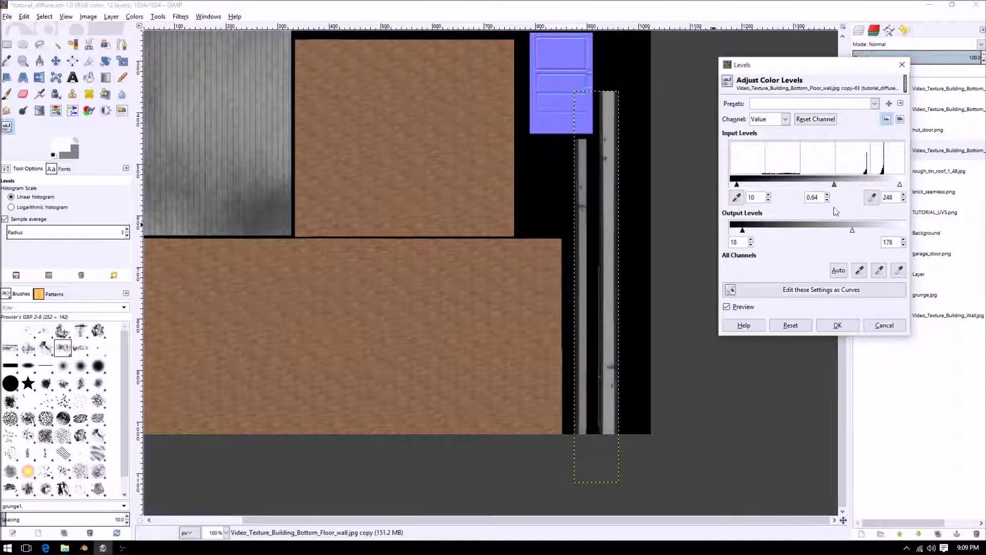
pyautogui.moveTo(836, 185)
pyautogui.mouseDown()
pyautogui.moveTo(817, 186)
pyautogui.moveTo(850, 192)
pyautogui.moveTo(797, 193)
pyautogui.moveTo(828, 193)
pyautogui.mouseUp()
pyautogui.moveTo(736, 186); pyautogui.dragTo(770, 186)
pyautogui.moveTo(900, 186); pyautogui.dragTo(829, 187)
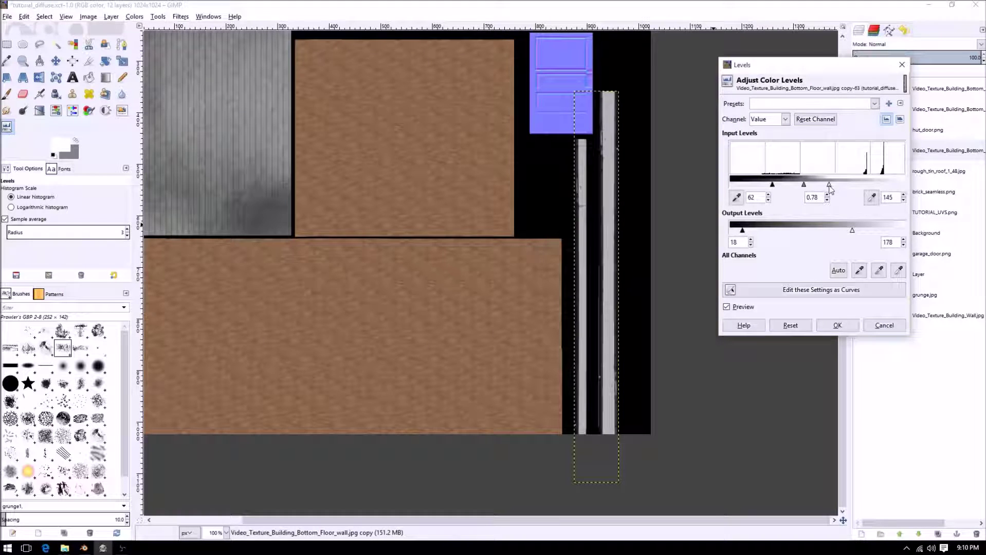
pyautogui.click(837, 325)
# Try to convert the beam layer to a normal map with a scale of 0.1, and undo it
pyautogui.click(180, 16)
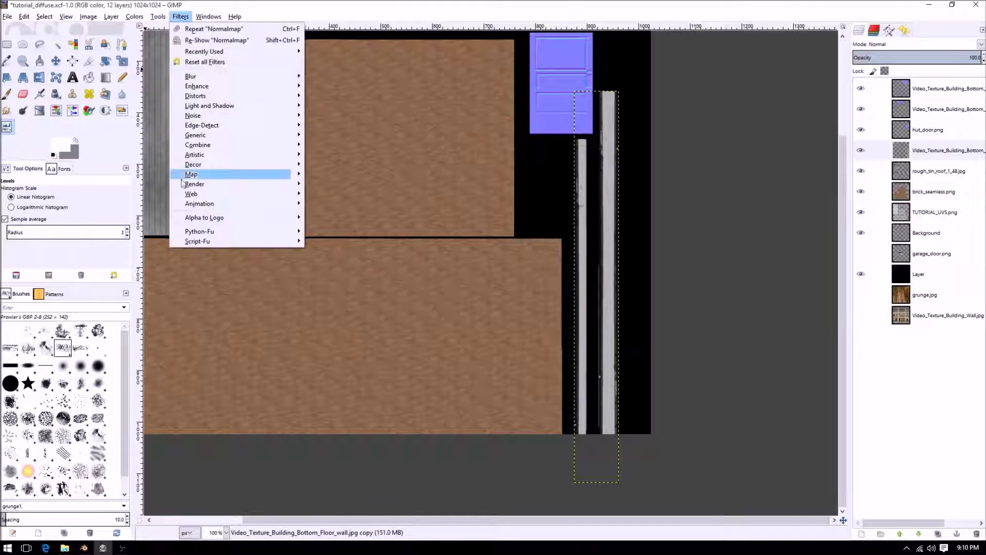
pyautogui.moveTo(177, 175)
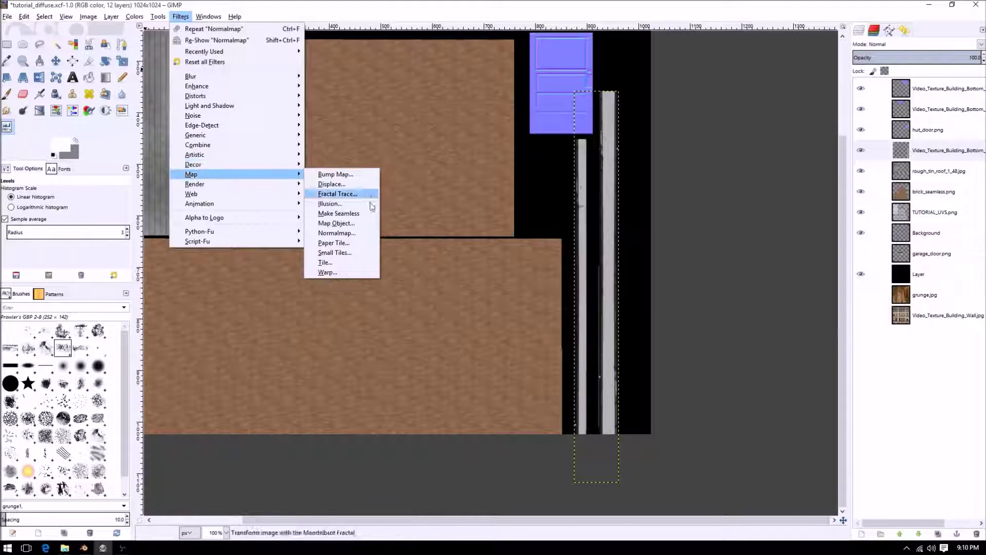
pyautogui.click(360, 234)
pyautogui.moveTo(242, 108); pyautogui.dragTo(175, 111)
pyautogui.press('Return')
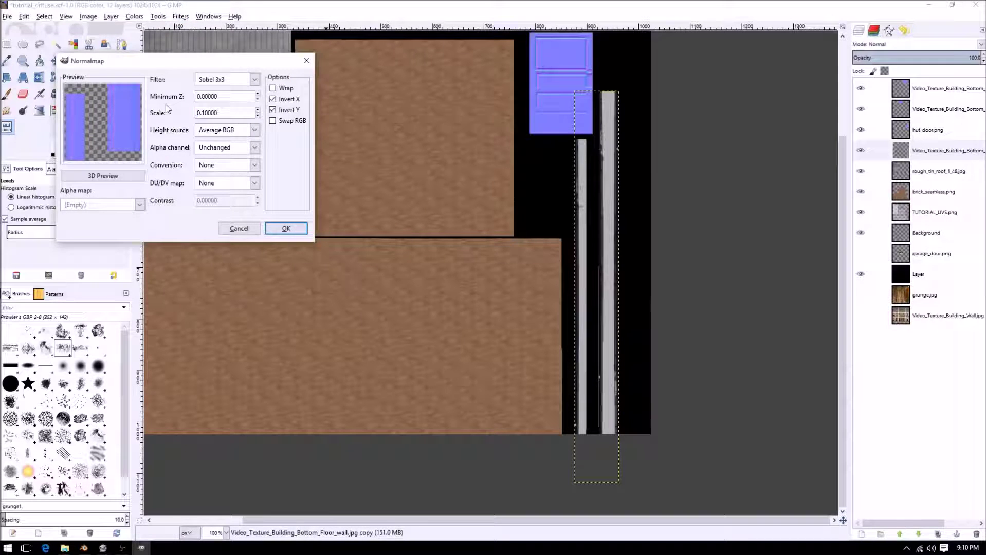
pyautogui.click(286, 228)
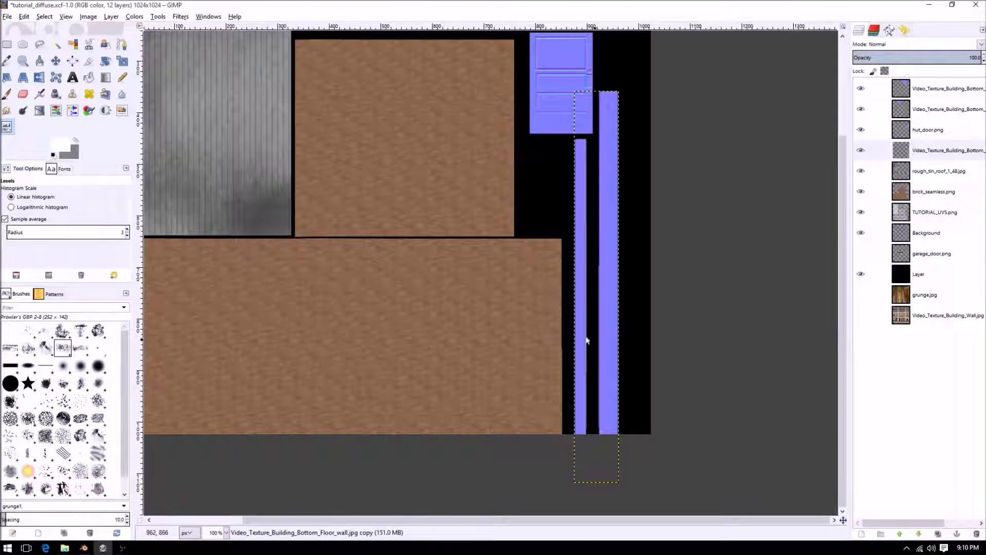
pyautogui.hotkey('ctrl', 'z')
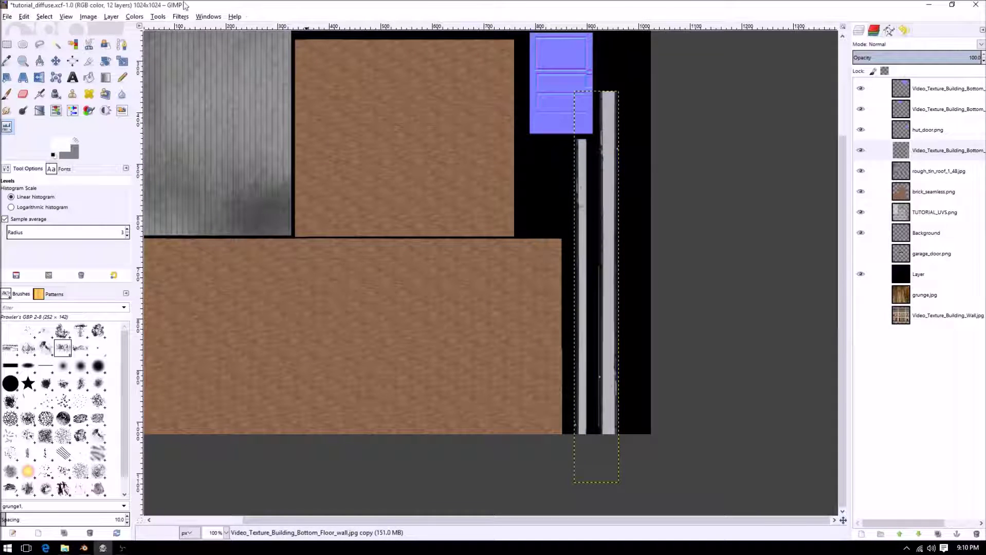
# Convert the beam layer to a normal map with a scale of 0.35 and both X and Y inverted
pyautogui.click(180, 16)
pyautogui.moveTo(231, 174)
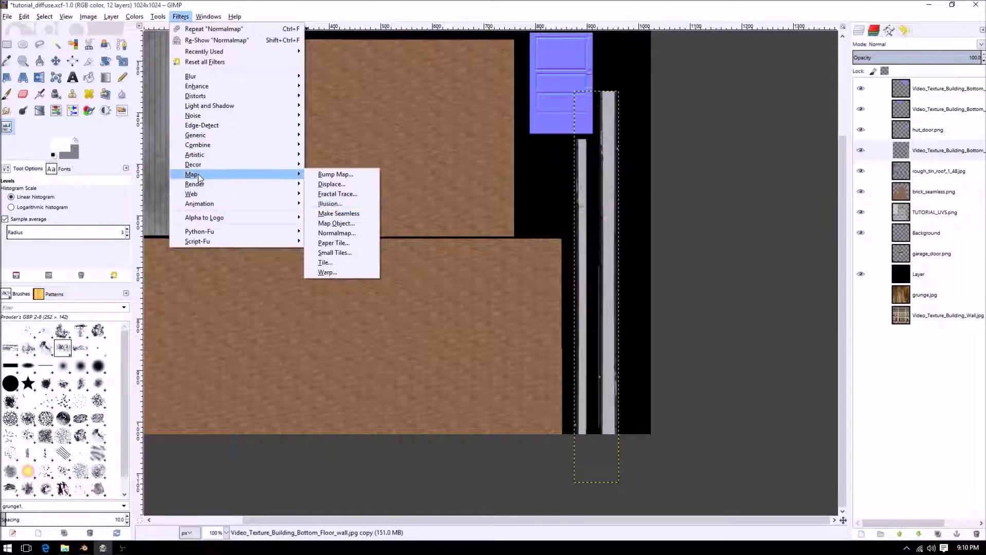
pyautogui.click(337, 234)
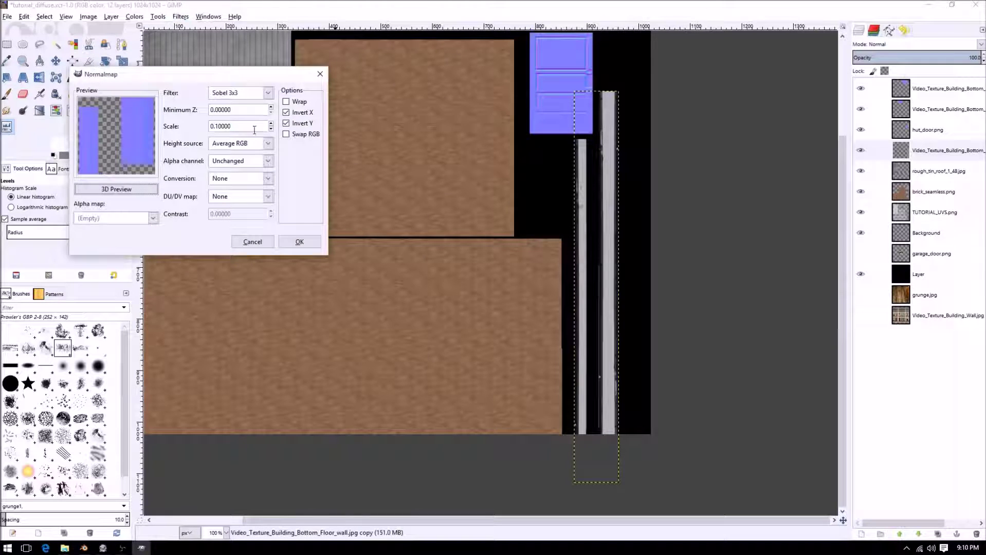
pyautogui.write('0.5')
pyautogui.press('Return')
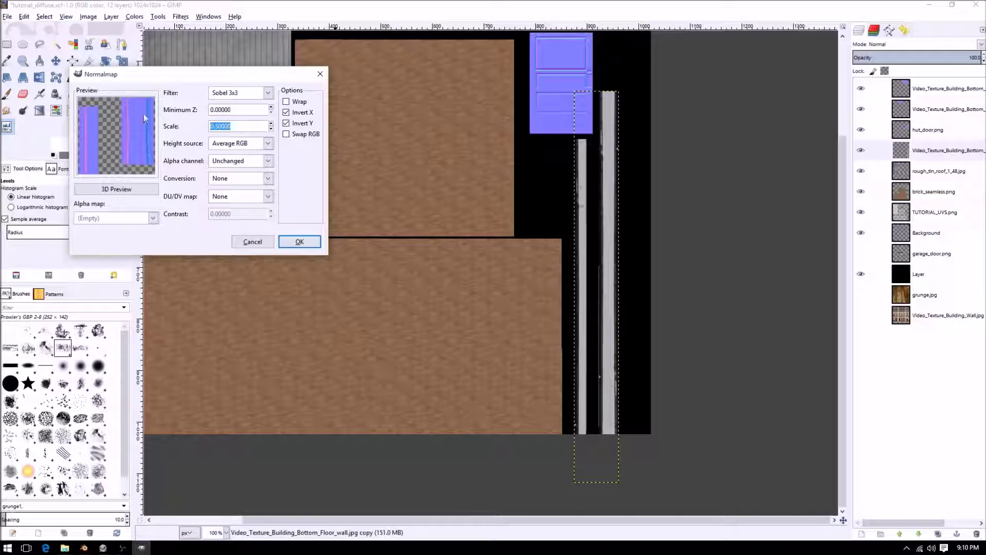
pyautogui.write('.35')
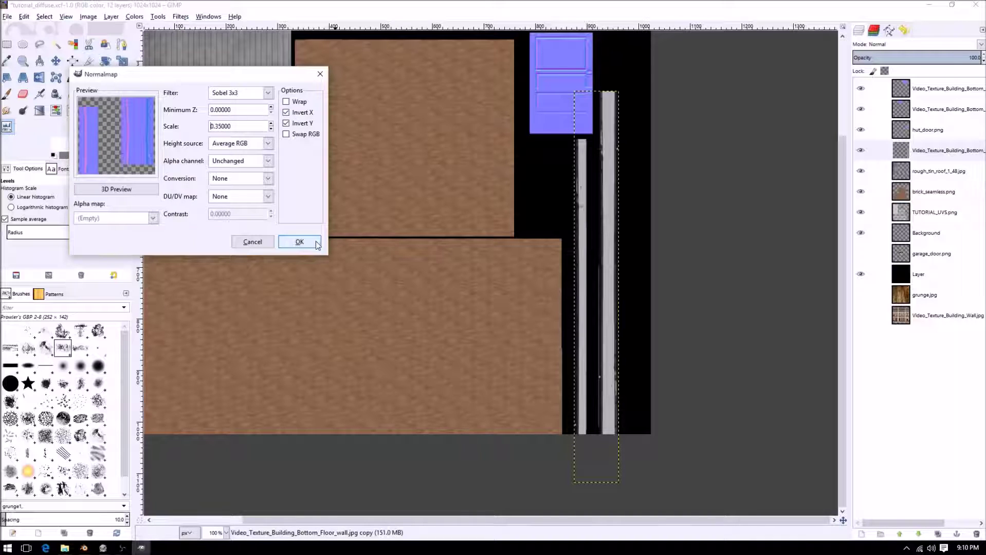
pyautogui.click(283, 241)
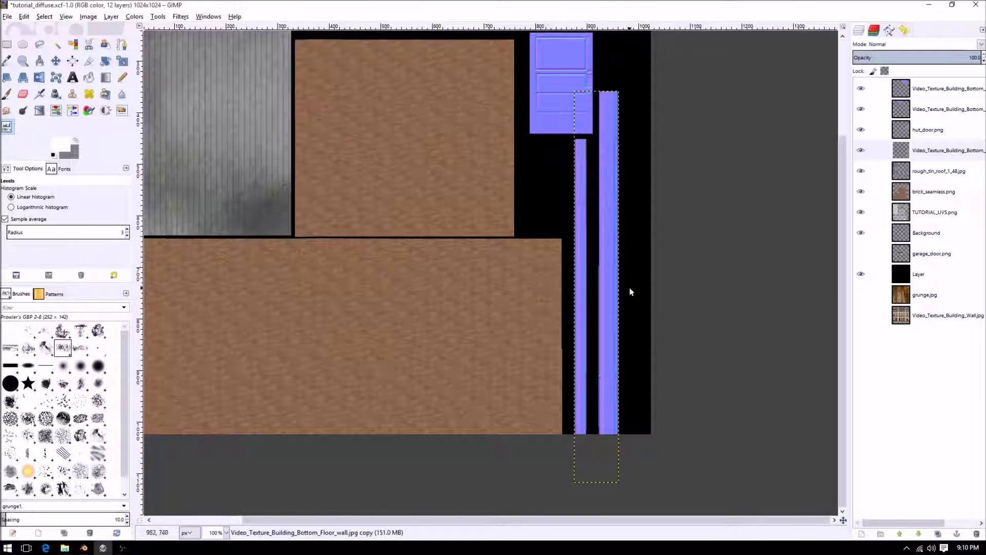
pyautogui.keyDown('ctrl'); pyautogui.scroll(3, 594, 192); pyautogui.keyUp('ctrl')
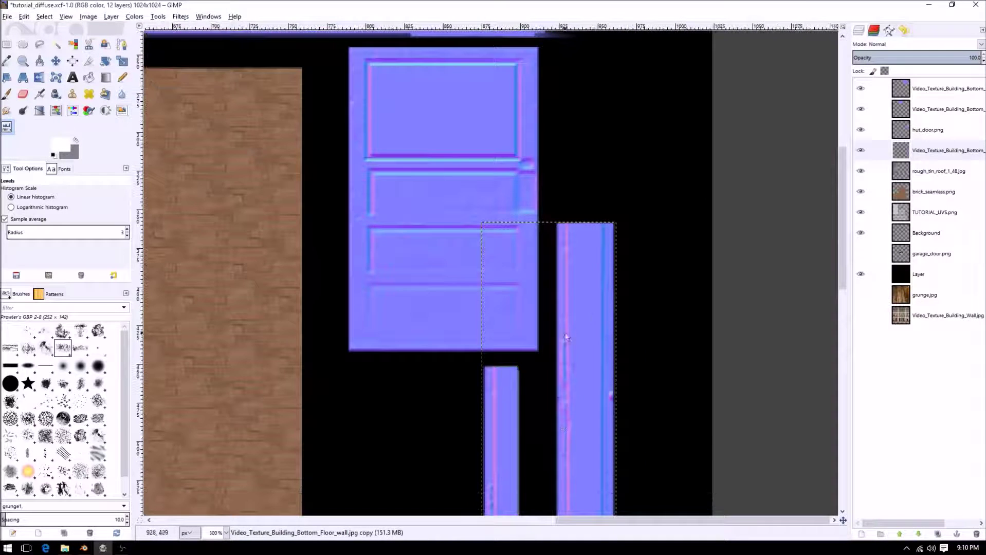
# Desaturate the brick_seamless.png layer based on lightness
pyautogui.scroll(-3, 584, 358)
pyautogui.keyDown('ctrl'); pyautogui.scroll(-2, 596, 288); pyautogui.keyUp('ctrl')
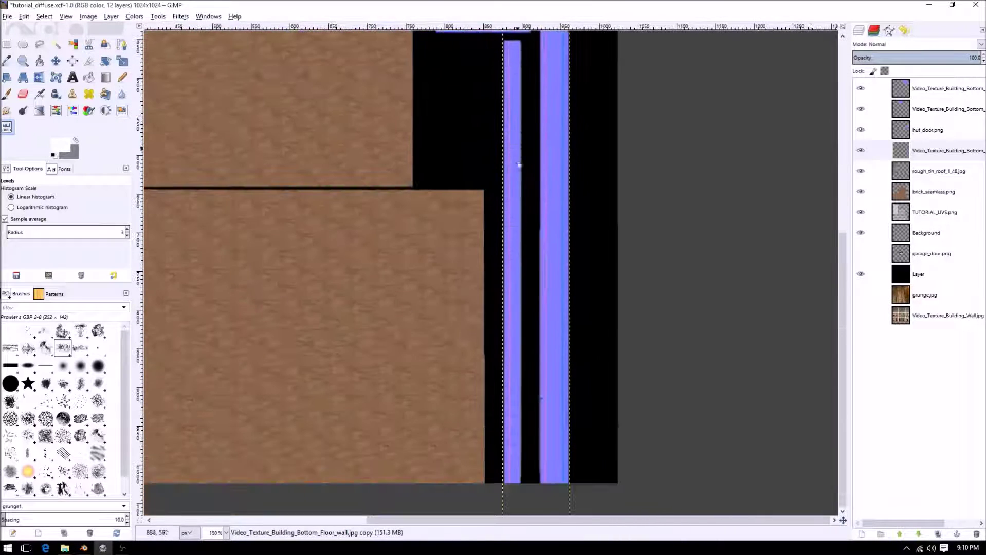
pyautogui.keyDown('ctrl'); pyautogui.scroll(-2, 446, 320); pyautogui.keyUp('ctrl')
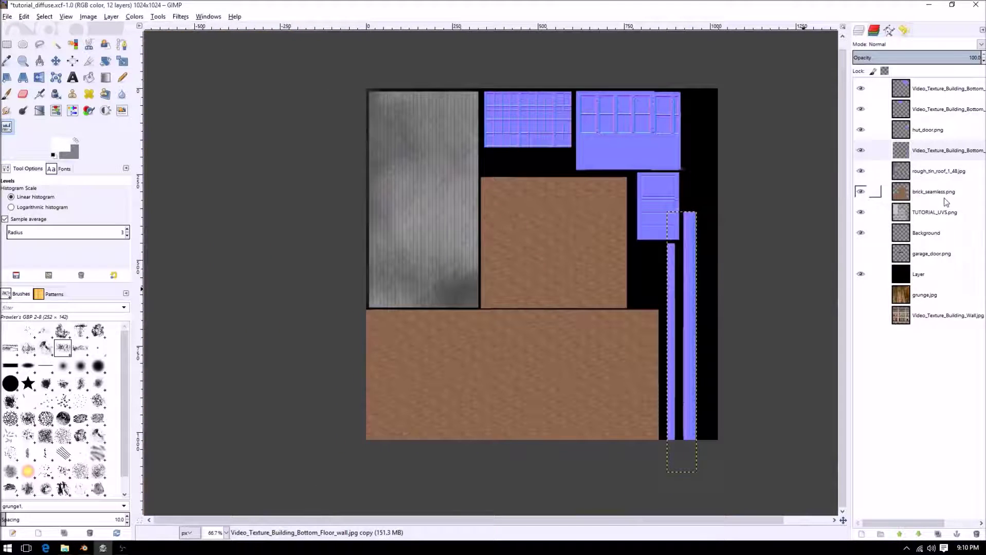
pyautogui.click(920, 191)
pyautogui.click(133, 17)
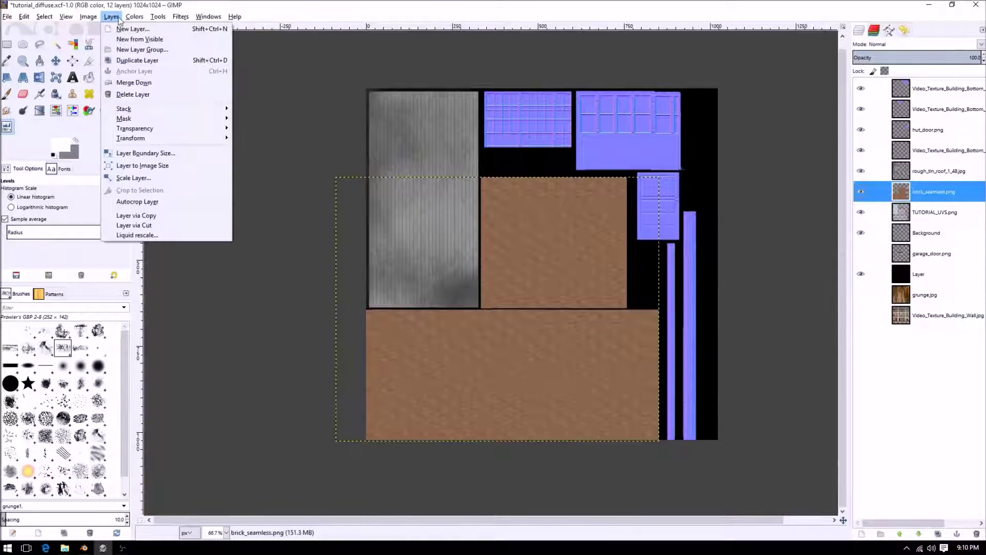
pyautogui.click(147, 129)
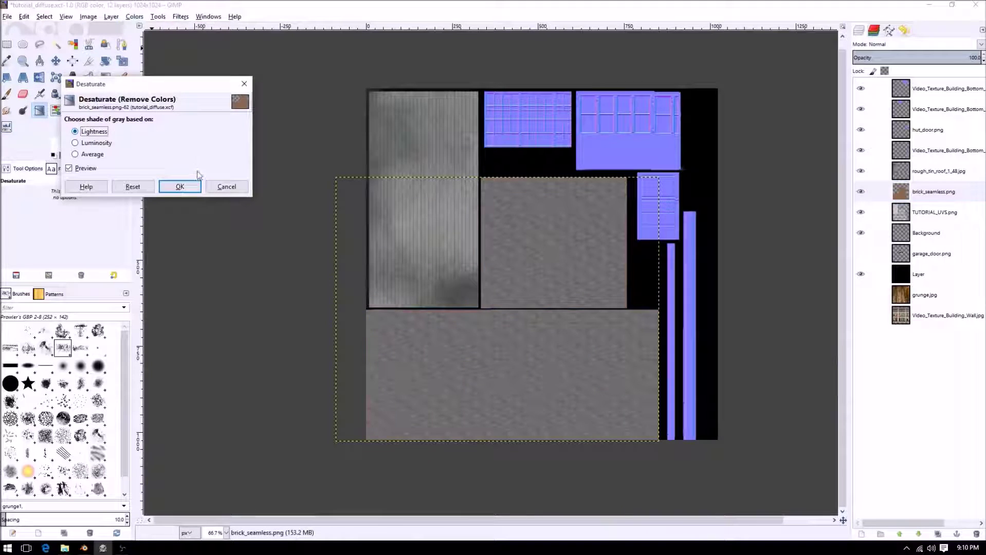
pyautogui.click(180, 187)
# Set the brick layer's brightness to 12 and contrast to 34
pyautogui.click(173, 17)
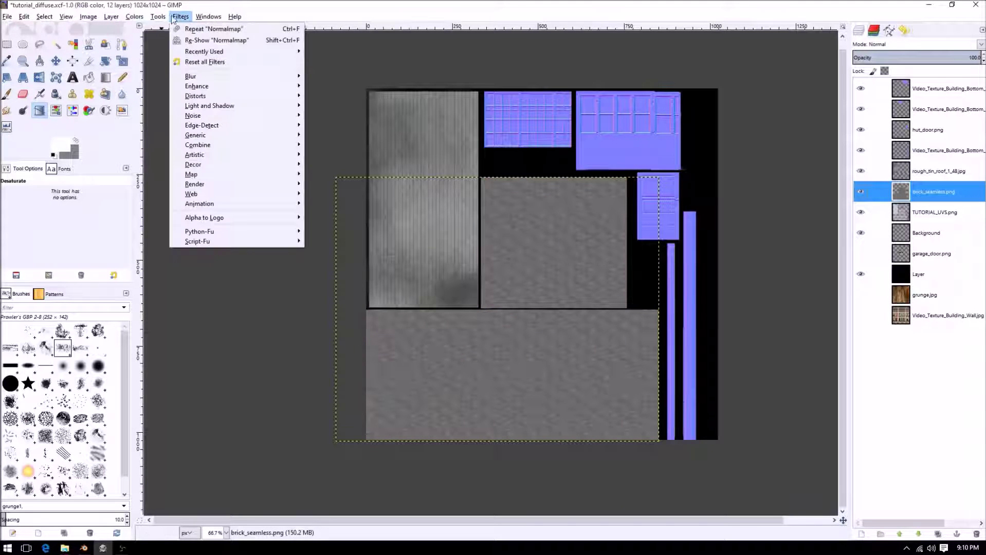
pyautogui.moveTo(134, 17)
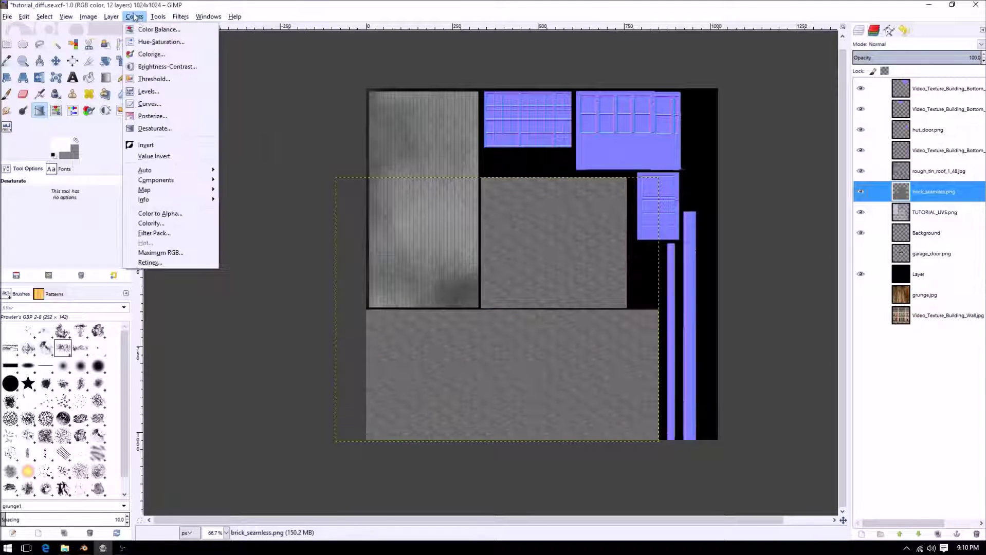
pyautogui.click(159, 59)
pyautogui.moveTo(345, 134)
pyautogui.mouseDown()
pyautogui.moveTo(361, 135)
pyautogui.moveTo(344, 122)
pyautogui.moveTo(353, 127)
pyautogui.mouseUp()
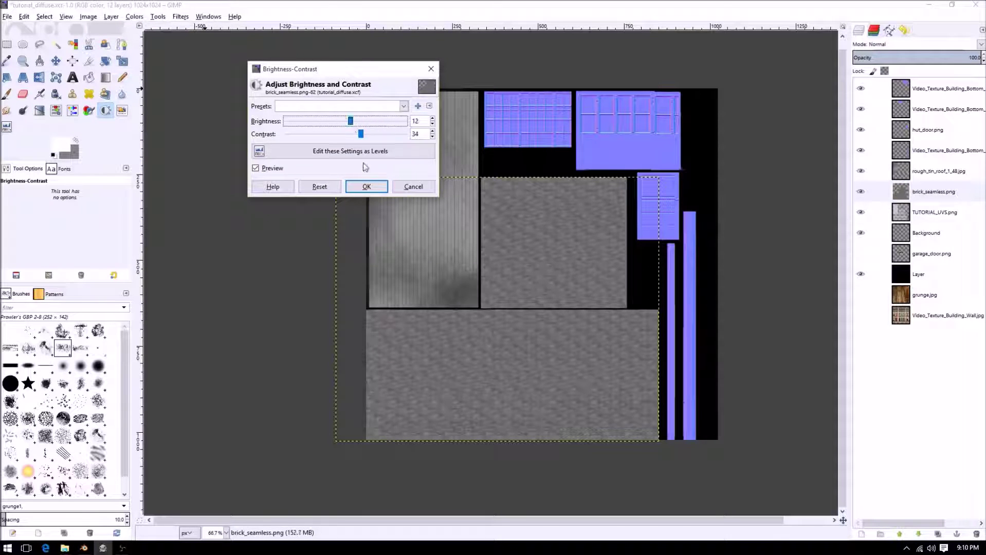
pyautogui.click(366, 186)
pyautogui.click(134, 16)
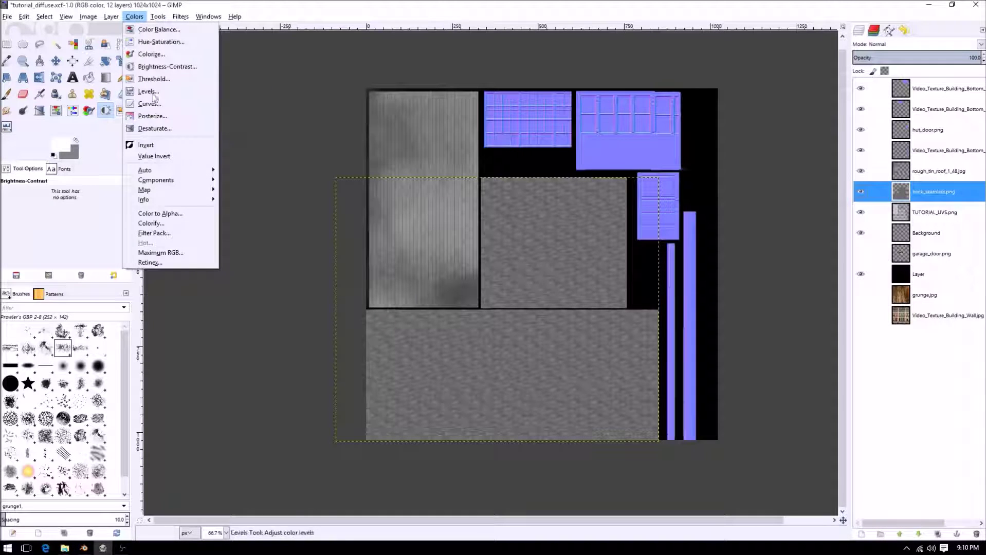
pyautogui.click(148, 91)
pyautogui.moveTo(822, 184); pyautogui.dragTo(796, 188)
pyautogui.moveTo(730, 184)
pyautogui.mouseDown()
pyautogui.moveTo(825, 186)
pyautogui.moveTo(814, 188)
pyautogui.mouseUp()
pyautogui.moveTo(904, 188)
pyautogui.mouseDown()
pyautogui.moveTo(765, 191)
pyautogui.moveTo(806, 190)
pyautogui.mouseUp()
pyautogui.moveTo(814, 192); pyautogui.dragTo(855, 188)
pyautogui.moveTo(766, 187); pyautogui.dragTo(745, 191)
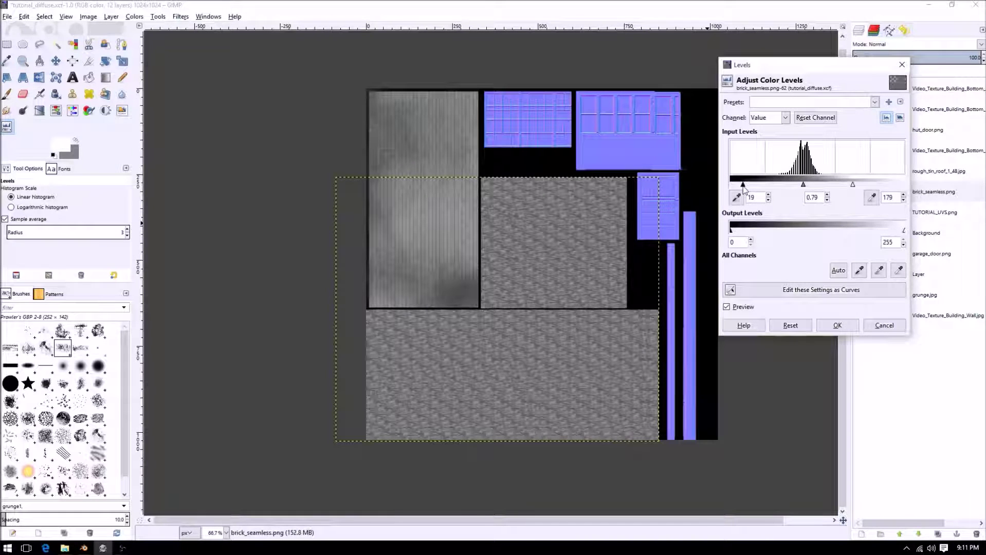
pyautogui.moveTo(803, 188)
pyautogui.mouseDown()
pyautogui.moveTo(795, 188)
pyautogui.moveTo(815, 187)
pyautogui.moveTo(796, 187)
pyautogui.mouseUp()
pyautogui.moveTo(903, 235); pyautogui.dragTo(812, 231)
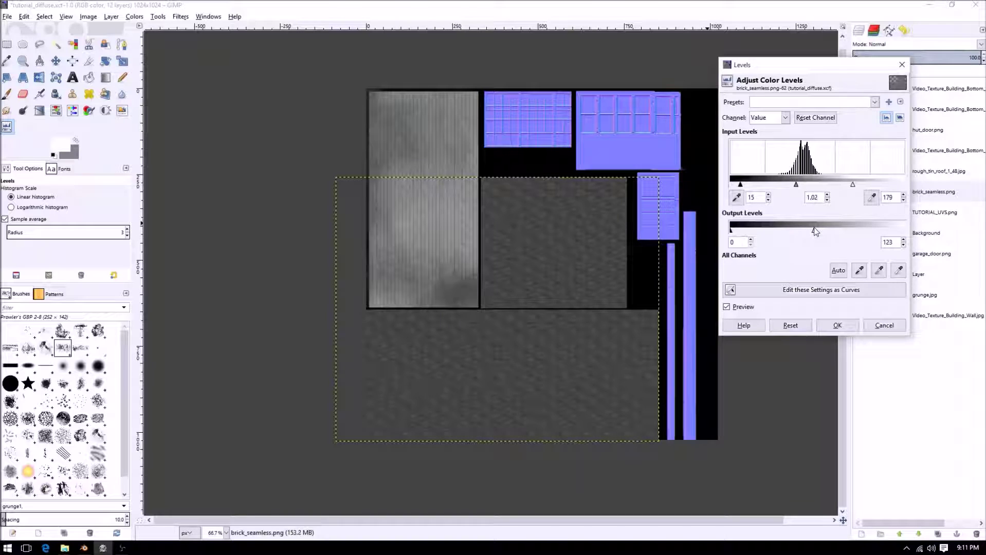
pyautogui.moveTo(730, 231); pyautogui.dragTo(740, 231)
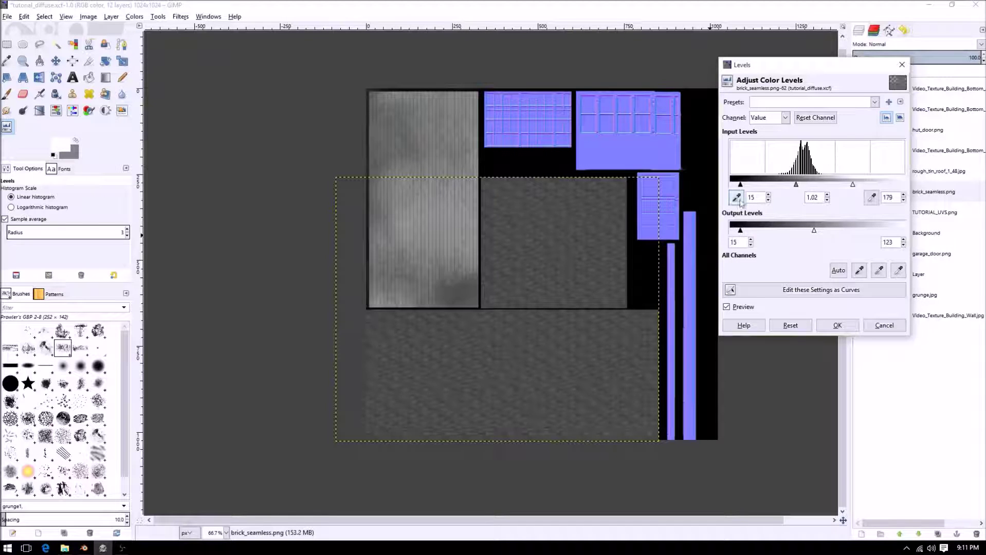
pyautogui.moveTo(739, 184)
pyautogui.mouseDown()
pyautogui.moveTo(810, 187)
pyautogui.moveTo(731, 185)
pyautogui.mouseUp()
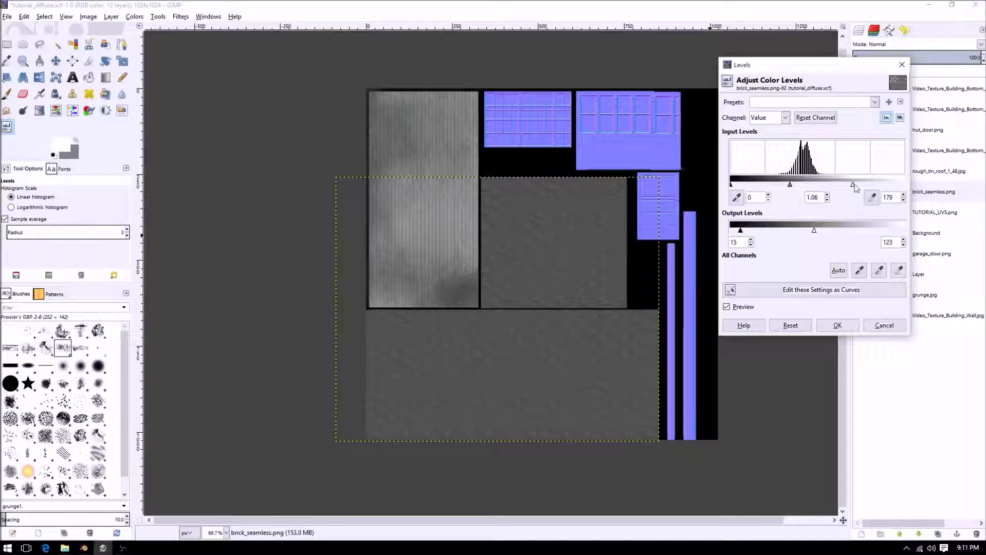
pyautogui.click(885, 326)
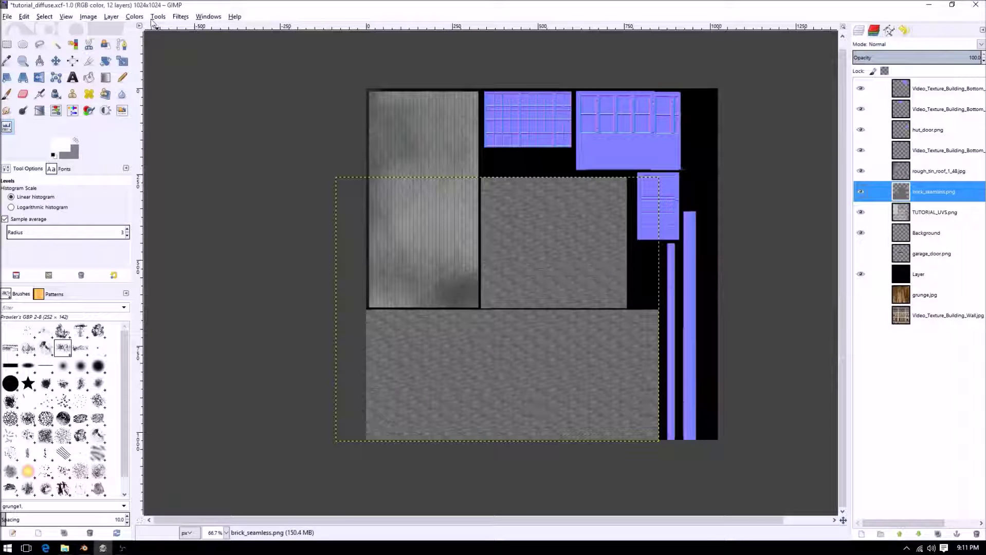
# Invert the brick layer's colours and adjust its Levels to a low input of 90 and gamma 2.75
pyautogui.click(134, 17)
pyautogui.click(152, 145)
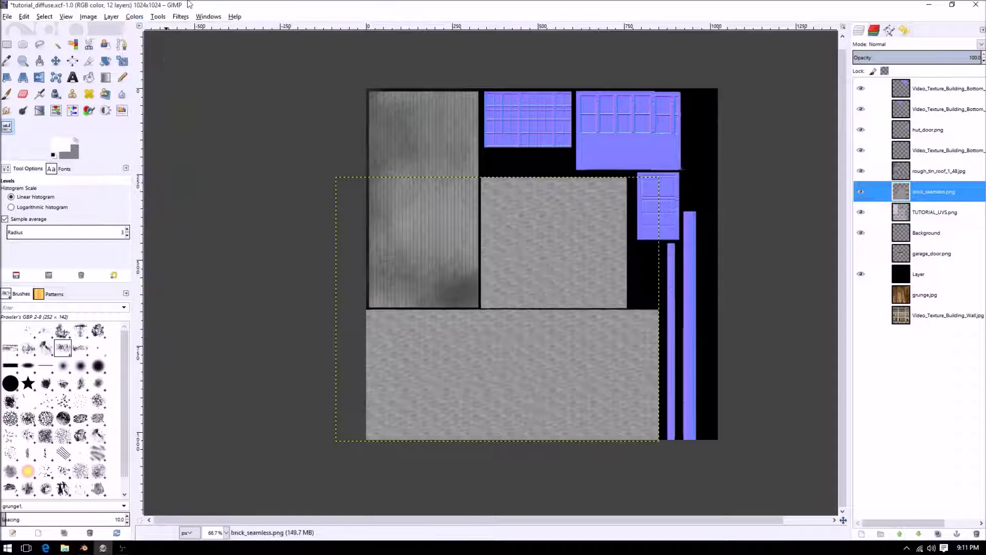
pyautogui.click(160, 16)
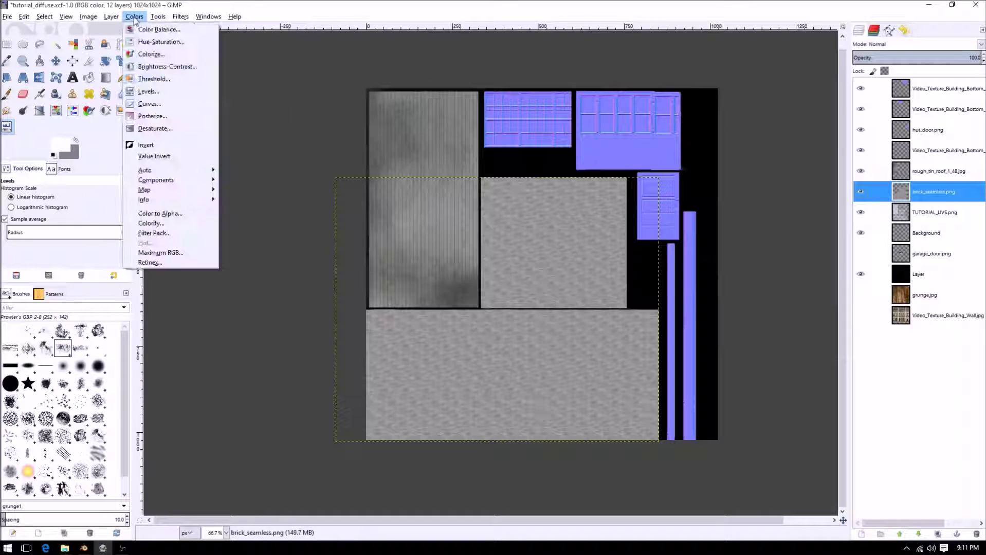
pyautogui.click(149, 91)
pyautogui.moveTo(817, 190)
pyautogui.mouseDown()
pyautogui.moveTo(788, 190)
pyautogui.moveTo(838, 194)
pyautogui.moveTo(754, 190)
pyautogui.moveTo(824, 191)
pyautogui.mouseUp()
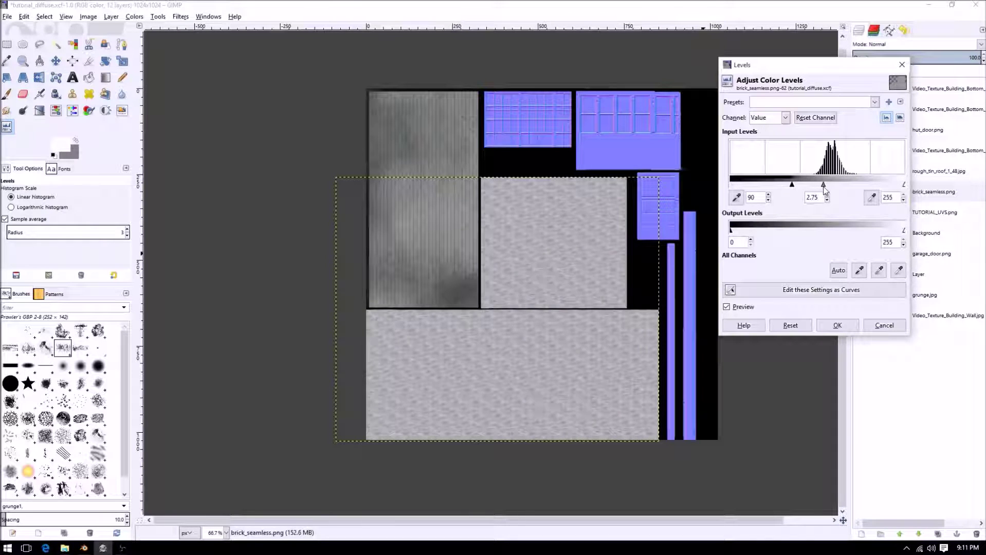
pyautogui.click(837, 326)
# Try to convert the brick layer to a normal map with a scale of 1 and both X and Y inverted
pyautogui.press('2')
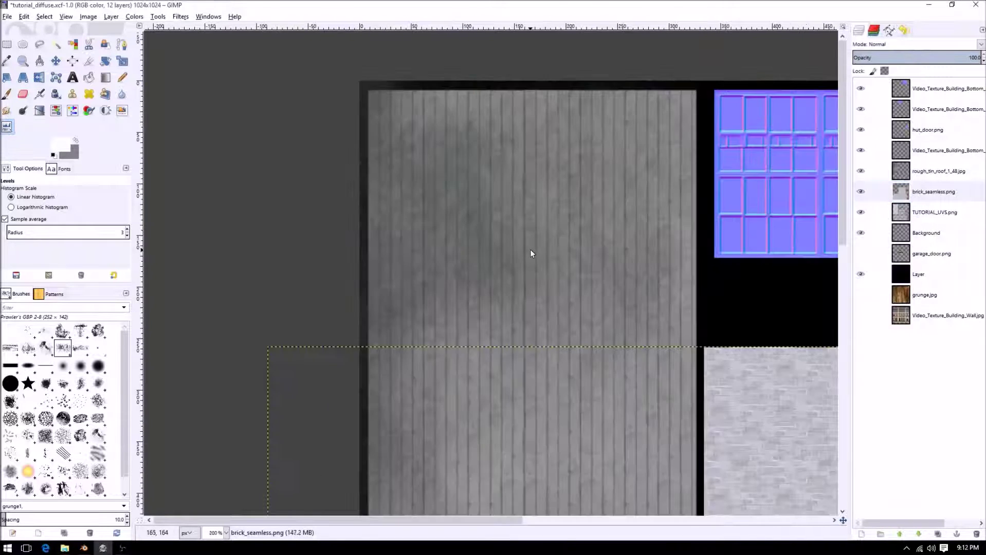
pyautogui.keyDown('ctrl'); pyautogui.scroll(1, 530, 250); pyautogui.keyUp('ctrl')
pyautogui.moveTo(710, 406); pyautogui.dragTo(325, 48, button='middle')
pyautogui.moveTo(617, 246); pyautogui.dragTo(362, 232, button='middle')
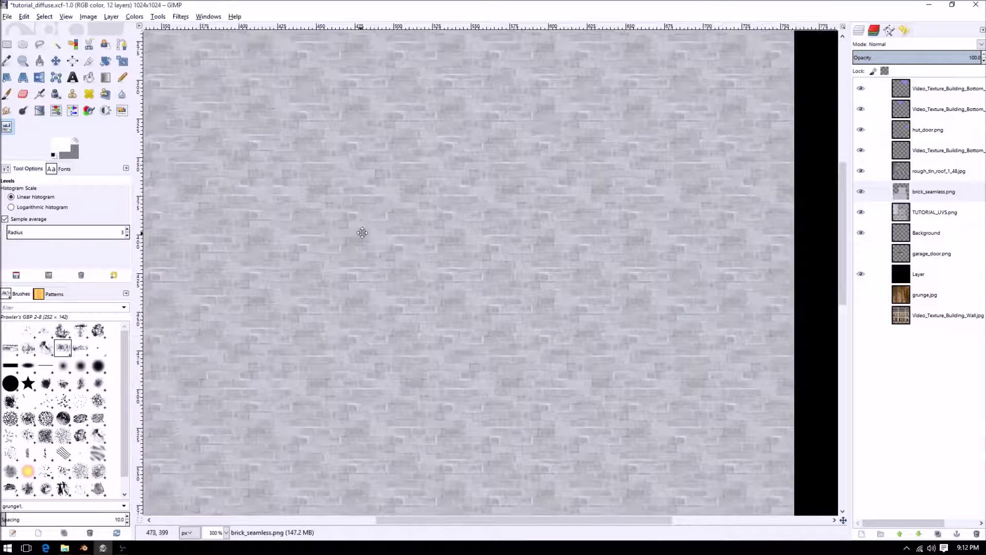
pyautogui.keyDown('ctrl'); pyautogui.scroll(-1, 371, 213); pyautogui.keyUp('ctrl')
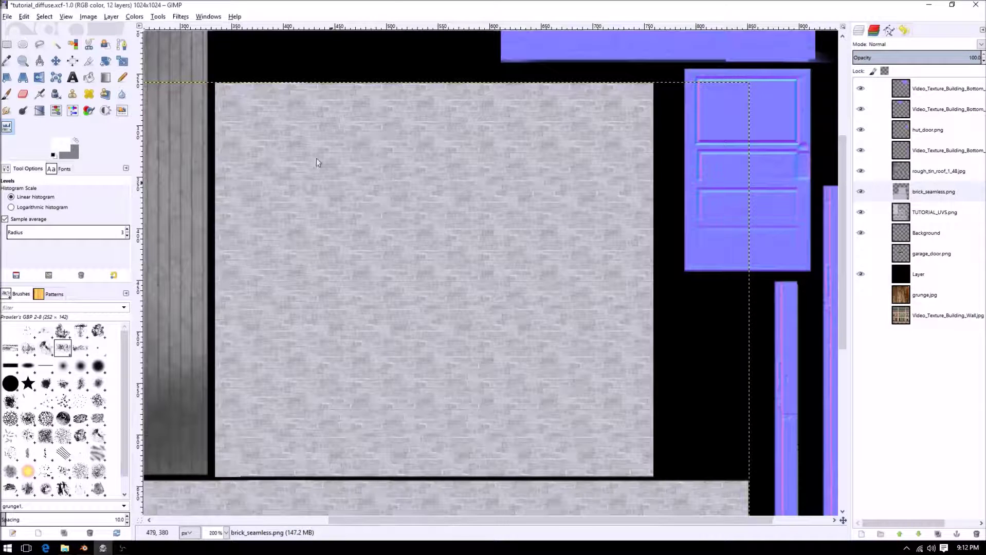
pyautogui.click(180, 17)
pyautogui.moveTo(231, 174)
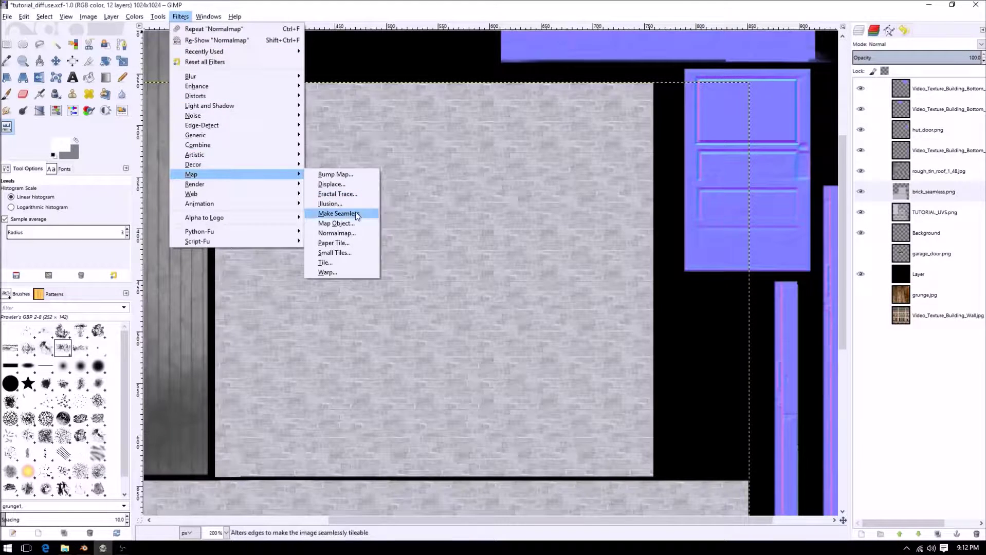
pyautogui.click(334, 234)
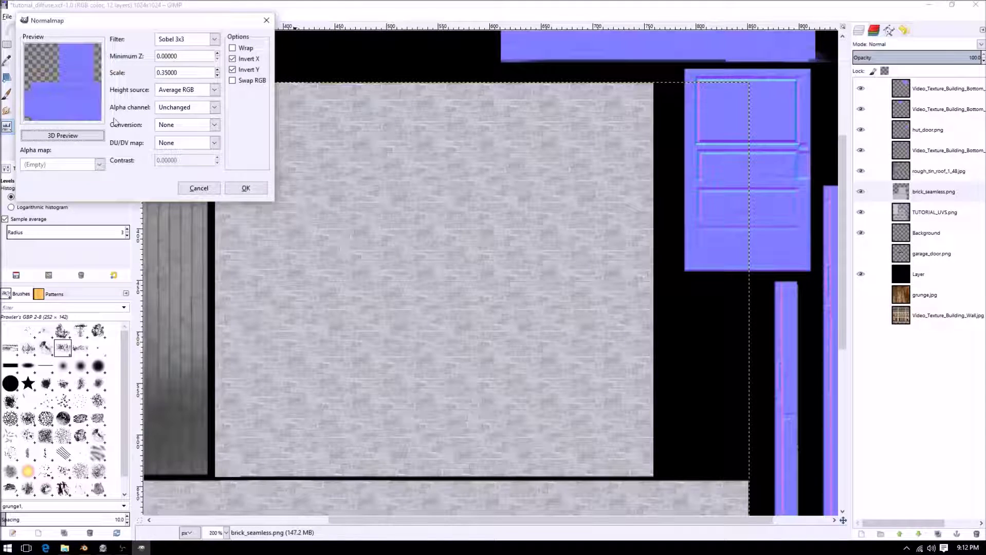
pyautogui.doubleClick(189, 71)
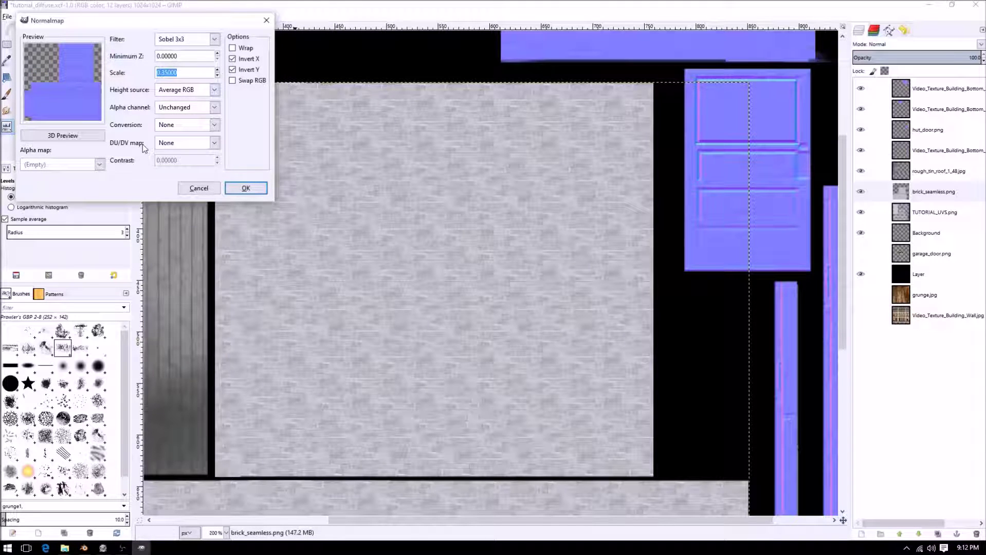
pyautogui.click(246, 193)
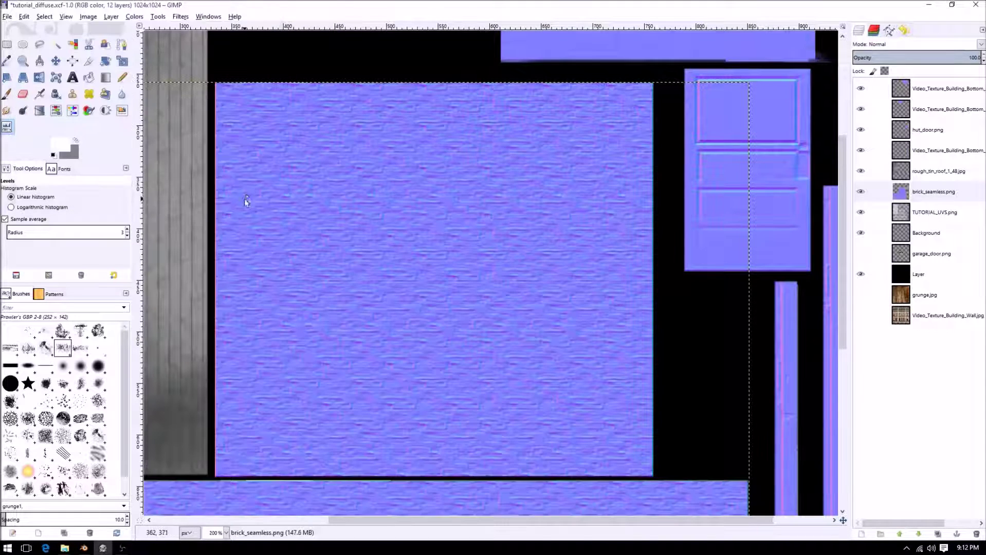
# Inspect the brick walls' normal map up close and undo the conversion
pyautogui.keyDown('ctrl'); pyautogui.scroll(-2, 327, 244); pyautogui.keyUp('ctrl')
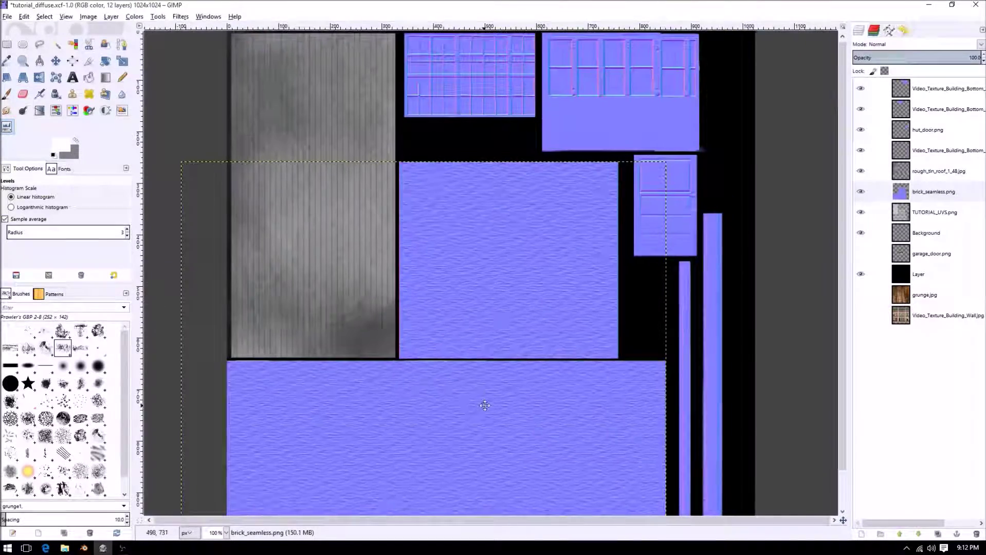
pyautogui.moveTo(483, 404); pyautogui.dragTo(509, 346, button='middle')
pyautogui.keyDown('ctrl'); pyautogui.scroll(3, 509, 350); pyautogui.keyUp('ctrl')
pyautogui.keyDown('ctrl'); pyautogui.scroll(-1, 417, 265); pyautogui.keyUp('ctrl')
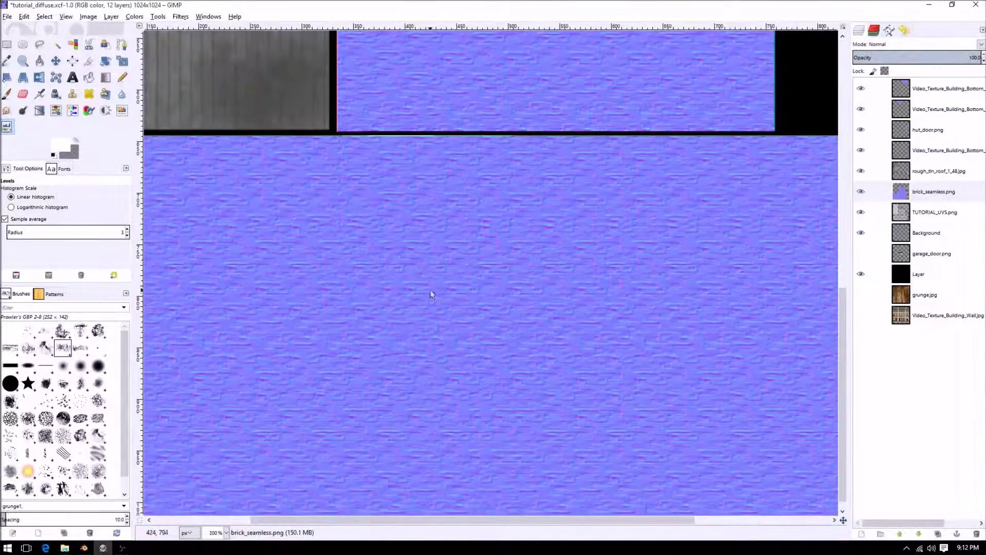
pyautogui.keyDown('ctrl'); pyautogui.scroll(-1, 427, 355); pyautogui.keyUp('ctrl')
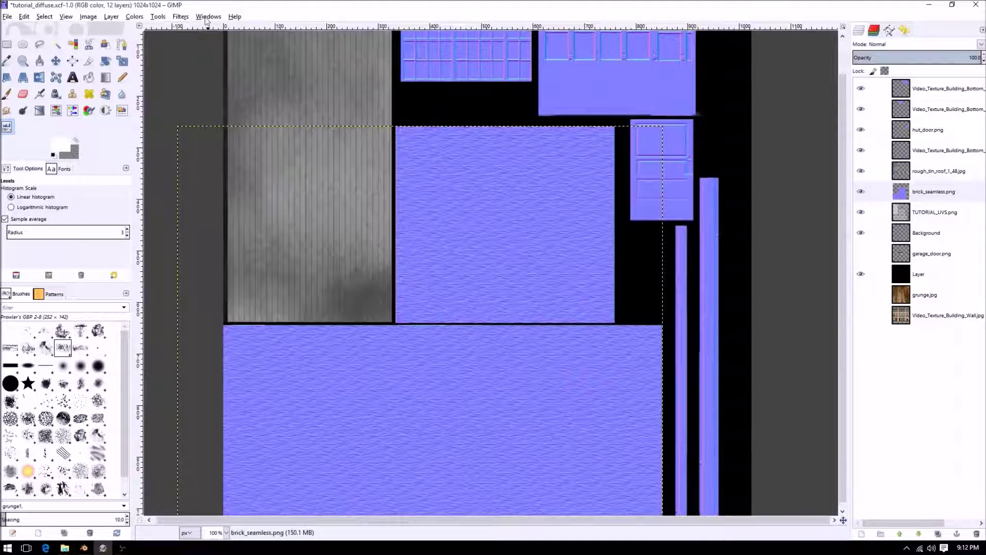
pyautogui.hotkey('ctrl', 'z')
# Set the grey brick layer's contrast to 8 and invert its colours
pyautogui.click(186, 16)
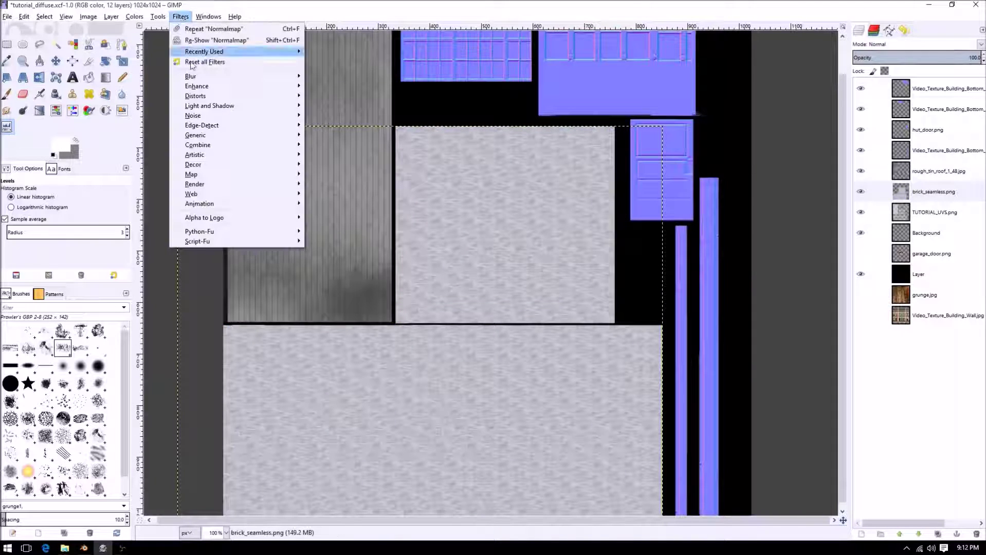
pyautogui.moveTo(216, 174)
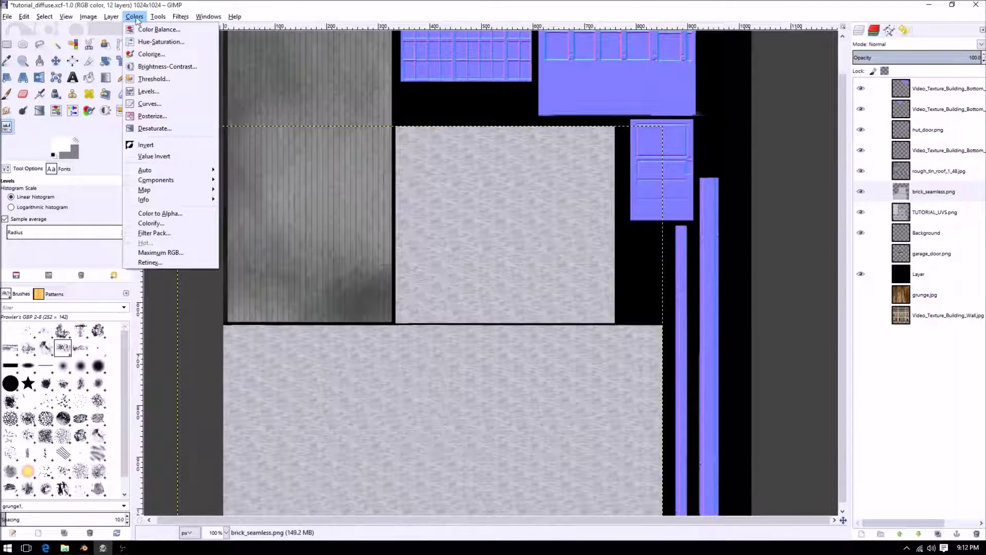
pyautogui.click(154, 57)
pyautogui.moveTo(348, 136)
pyautogui.mouseDown()
pyautogui.moveTo(331, 136)
pyautogui.moveTo(352, 143)
pyautogui.mouseUp()
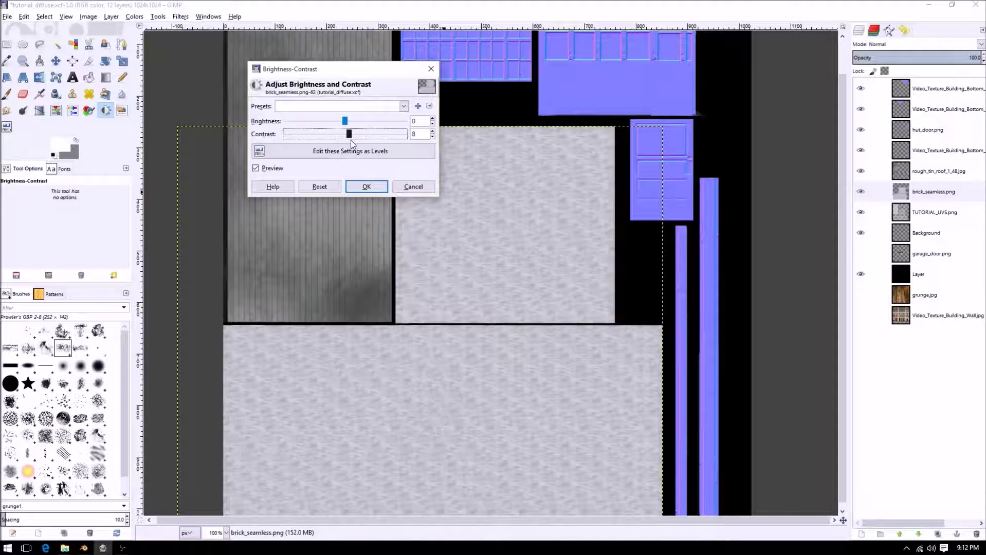
pyautogui.click(366, 186)
pyautogui.click(133, 18)
pyautogui.moveTo(108, 19)
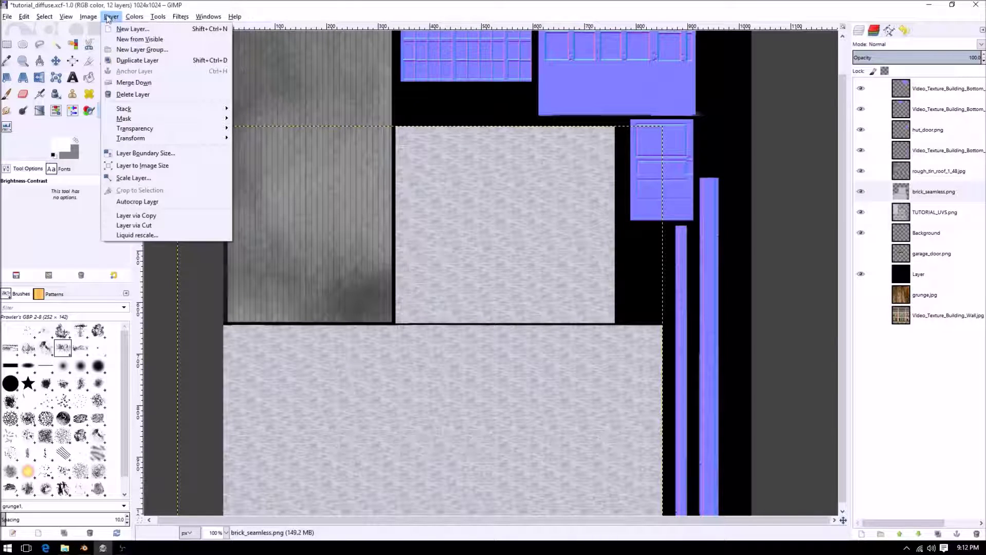
pyautogui.click(147, 144)
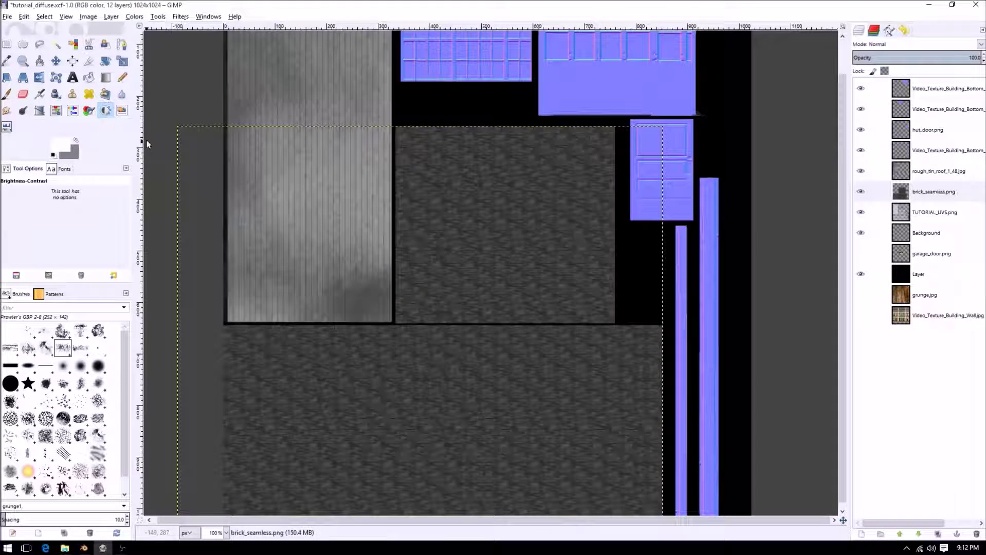
# Convert the brick layer to a normal map with a scale of 0.35 and both X and Y inverted
pyautogui.click(176, 18)
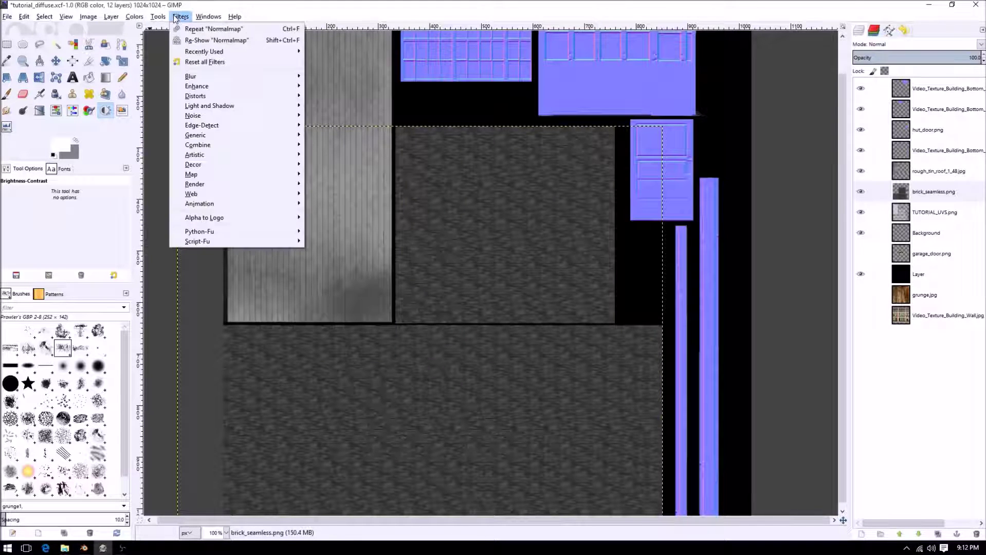
pyautogui.moveTo(226, 174)
pyautogui.click(335, 229)
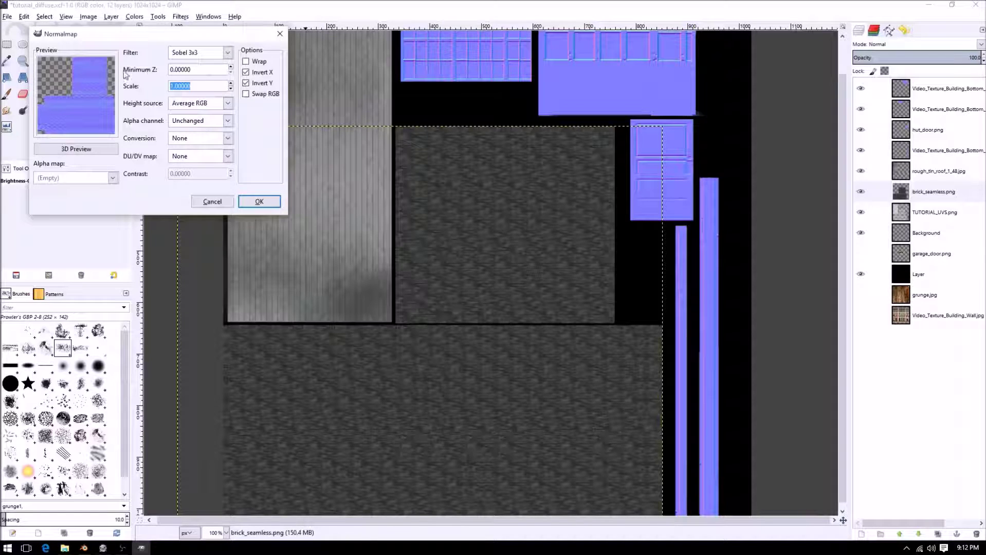
pyautogui.press('Return')
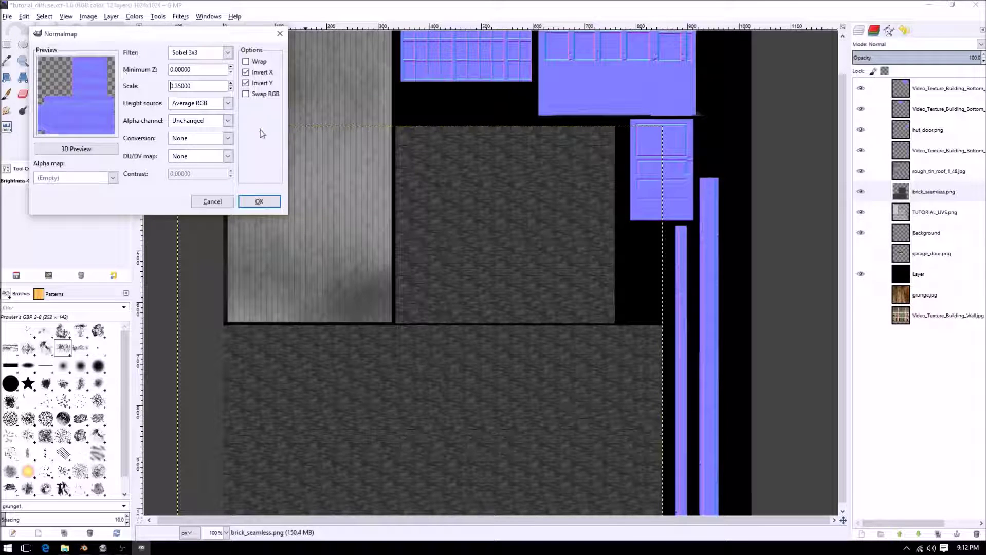
pyautogui.click(259, 201)
pyautogui.keyDown('ctrl'); pyautogui.scroll(4, 494, 235); pyautogui.keyUp('ctrl')
pyautogui.keyDown('ctrl'); pyautogui.scroll(-4, 493, 238); pyautogui.keyUp('ctrl')
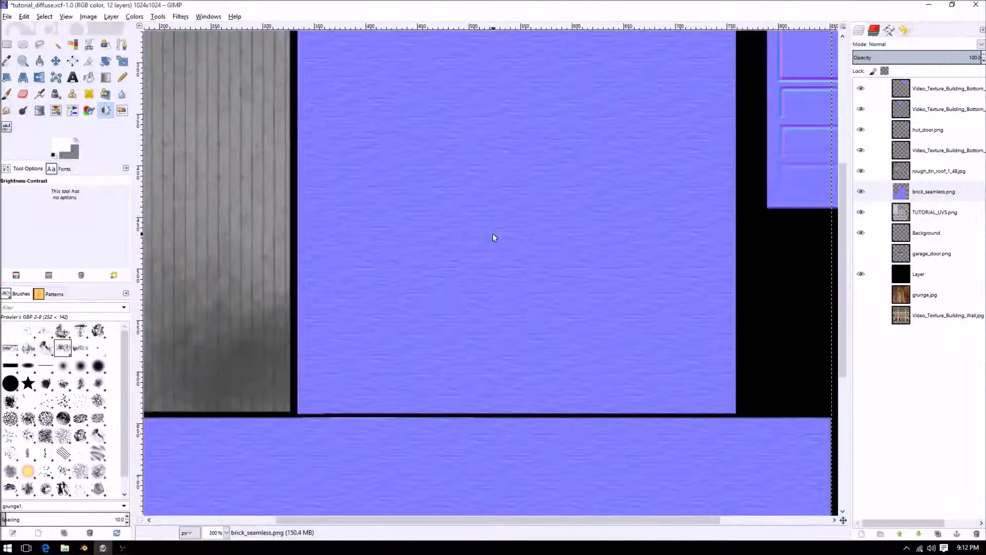
# Inspect the converted brick walls up close and undo the brick layer's normal map conversion
pyautogui.keyDown('ctrl'); pyautogui.scroll(2, 485, 309); pyautogui.keyUp('ctrl')
pyautogui.keyDown('ctrl'); pyautogui.scroll(-1, 485, 293); pyautogui.keyUp('ctrl')
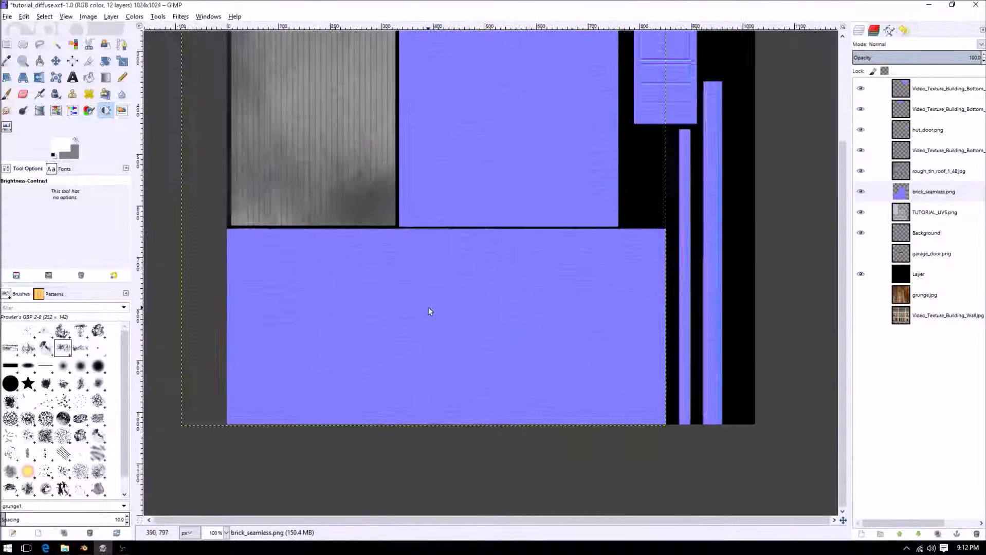
pyautogui.keyDown('ctrl'); pyautogui.scroll(1, 403, 323); pyautogui.keyUp('ctrl')
pyautogui.hotkey('ctrl', 'z')
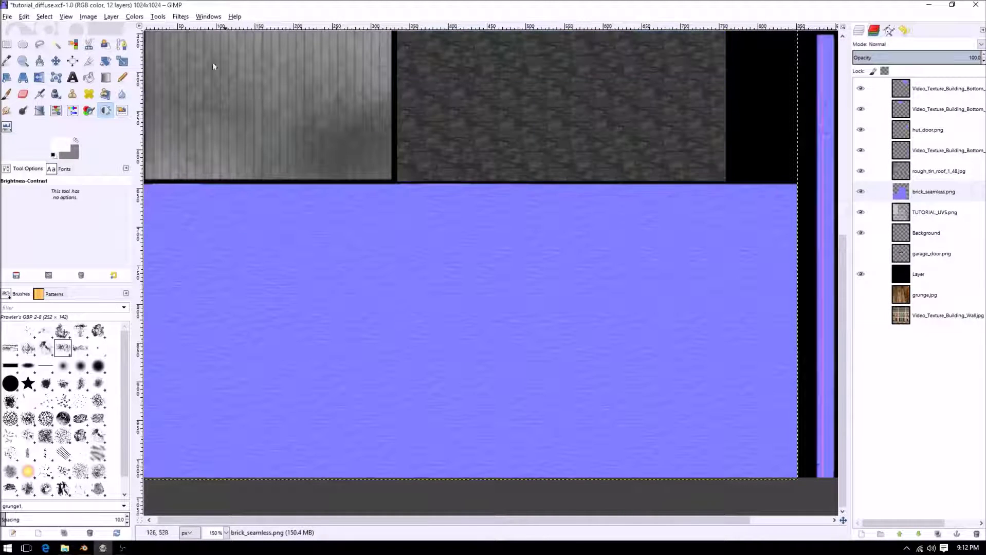
# Adjust the brick layer's Levels to a low input of 26 and a gamma of 2.14
pyautogui.click(180, 17)
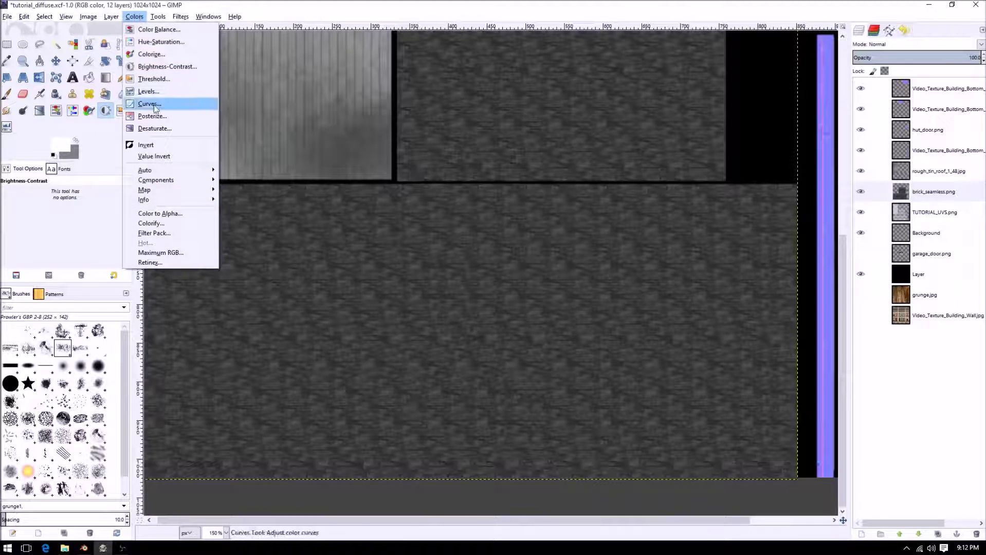
pyautogui.click(154, 103)
pyautogui.moveTo(819, 190); pyautogui.dragTo(799, 190)
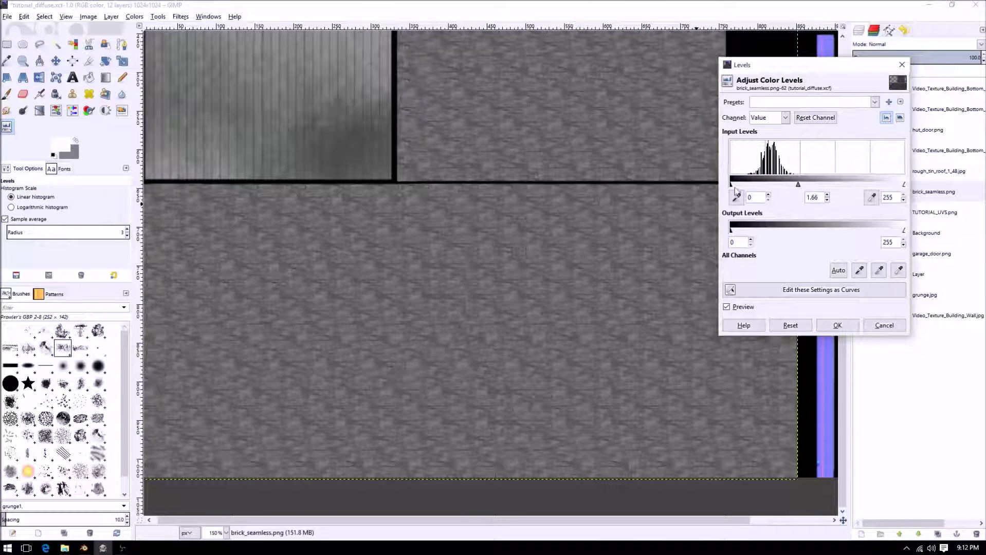
pyautogui.moveTo(733, 186); pyautogui.dragTo(743, 186)
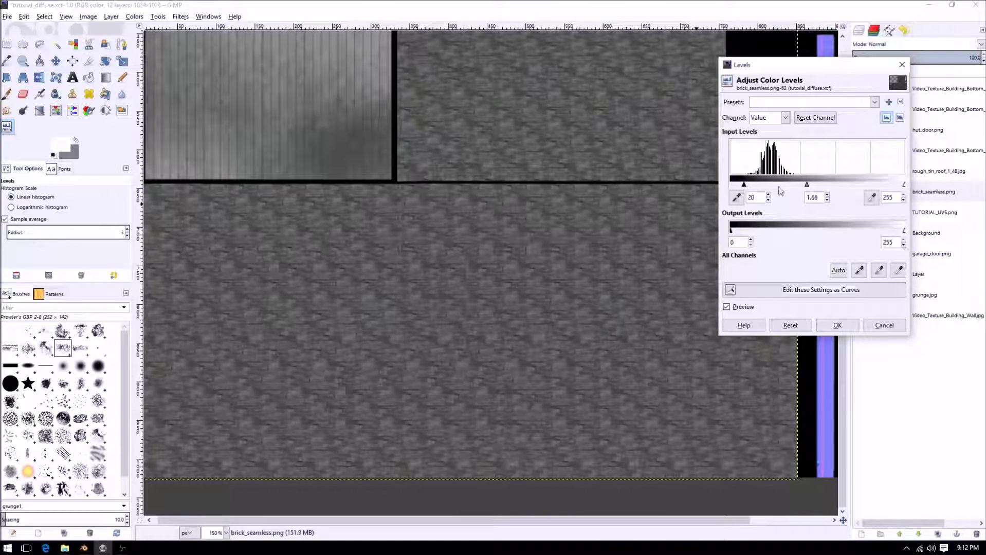
pyautogui.moveTo(809, 186); pyautogui.dragTo(751, 186)
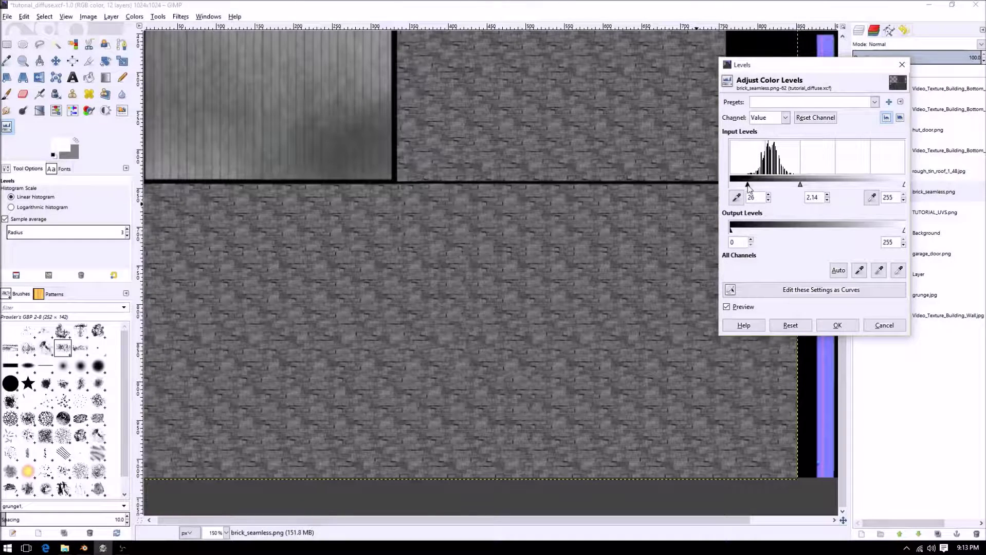
pyautogui.click(847, 325)
# Convert the Levels-adjusted brick layer to a normal map with both X and Y inverted
pyautogui.click(181, 16)
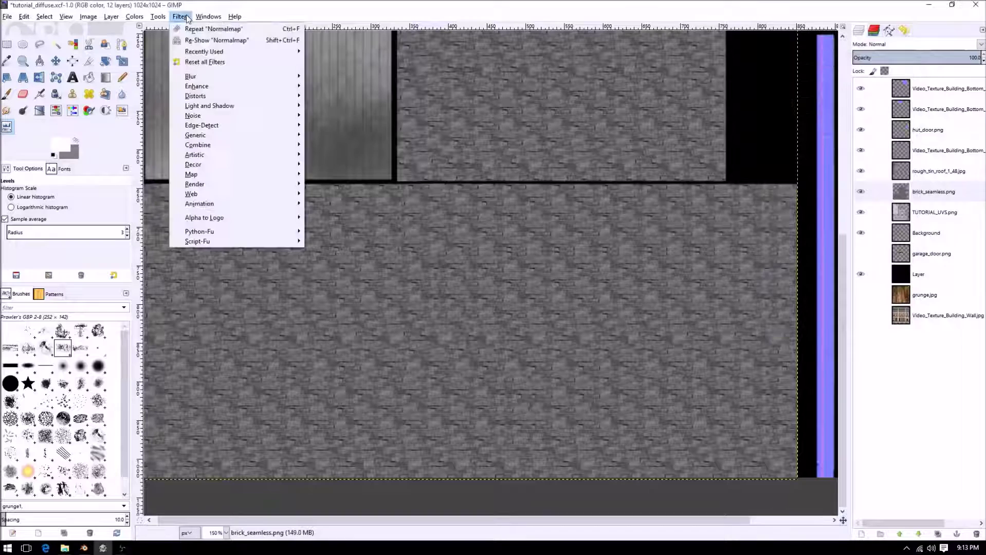
pyautogui.moveTo(201, 177)
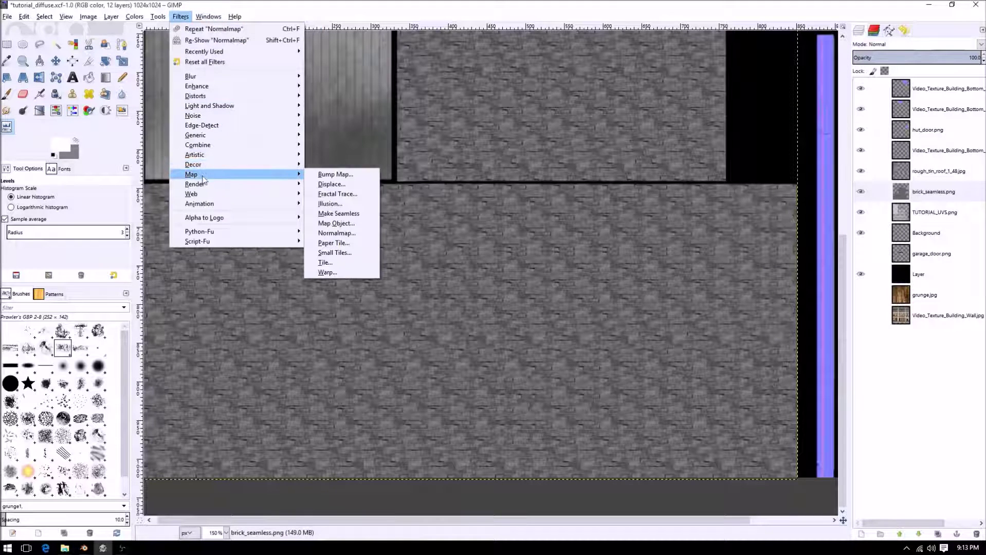
pyautogui.click(337, 231)
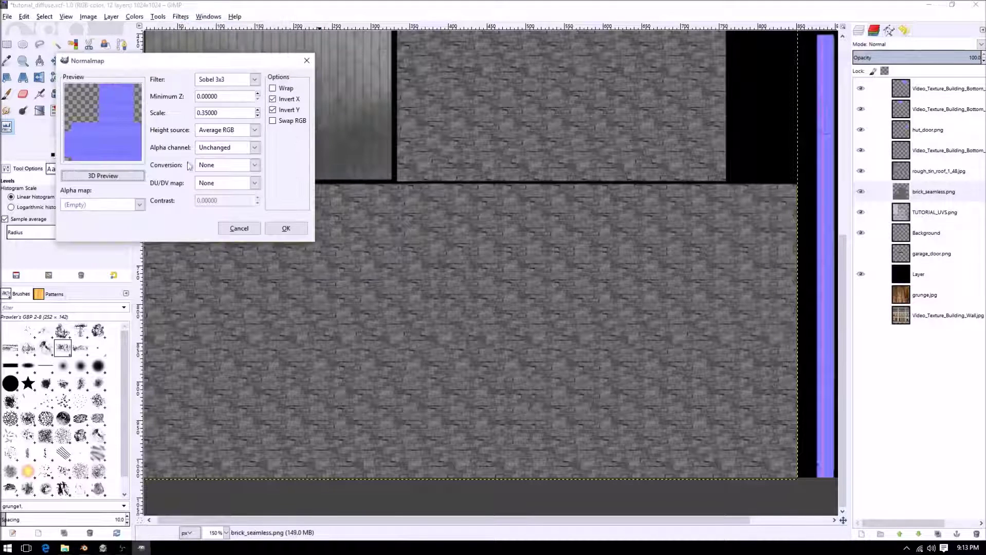
pyautogui.doubleClick(242, 113)
pyautogui.doubleClick(237, 97)
pyautogui.write('.2')
pyautogui.press('BackSpace')
pyautogui.write('10')
pyautogui.click(296, 228)
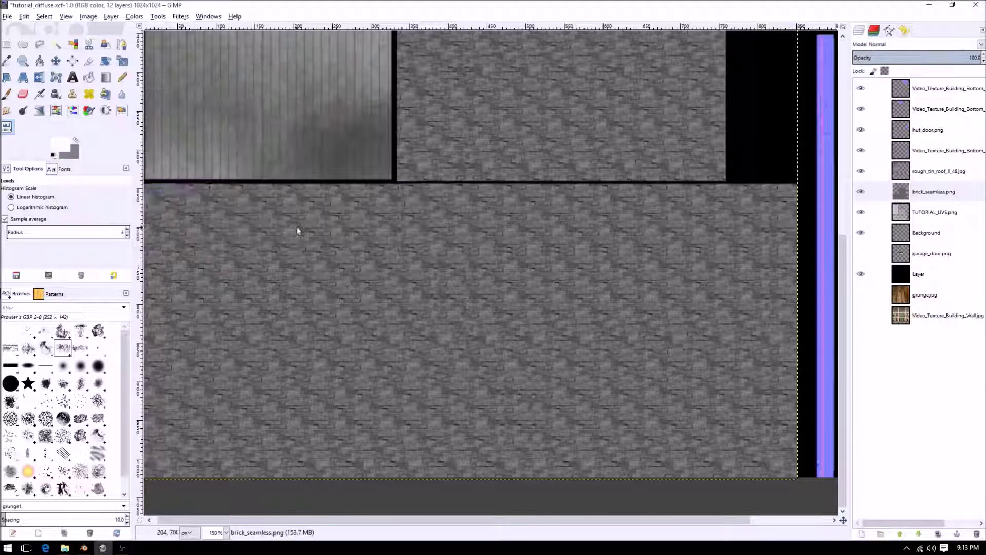
# Look over the brick walls' normal map and hide the TUTORIAL_UVS.png layer
pyautogui.keyDown('ctrl'); pyautogui.scroll(-1, 409, 235); pyautogui.keyUp('ctrl')
pyautogui.keyDown('ctrl'); pyautogui.scroll(1, 438, 234); pyautogui.keyUp('ctrl')
pyautogui.moveTo(470, 155); pyautogui.dragTo(443, 305, button='middle')
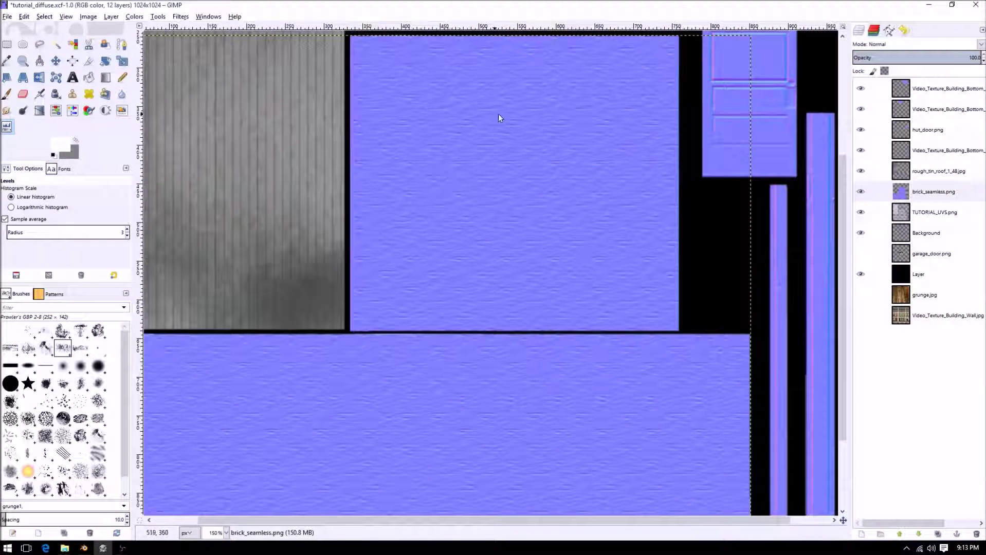
pyautogui.keyDown('ctrl'); pyautogui.scroll(-1, 347, 443); pyautogui.keyUp('ctrl')
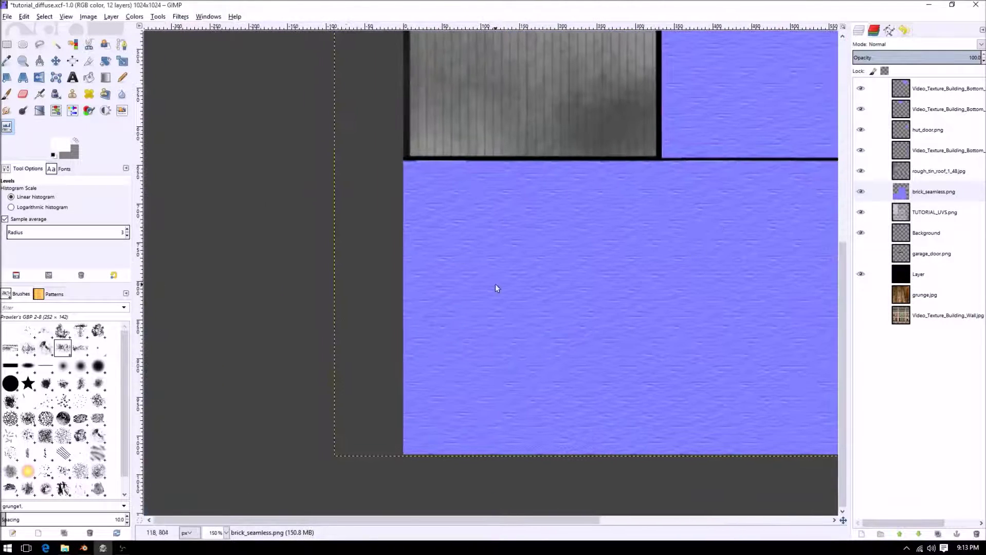
pyautogui.keyDown('ctrl'); pyautogui.scroll(-1, 498, 288); pyautogui.keyUp('ctrl')
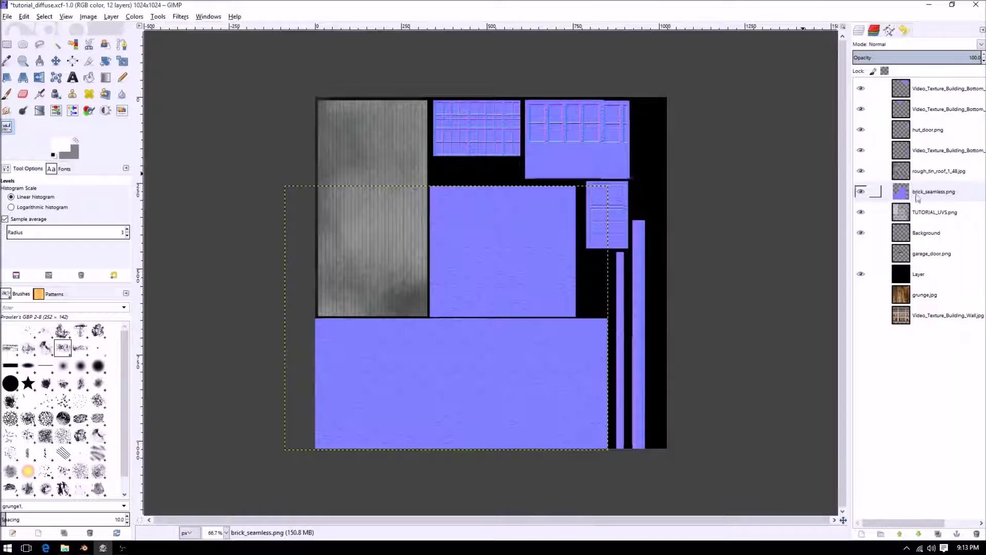
pyautogui.click(885, 213)
pyautogui.click(867, 215)
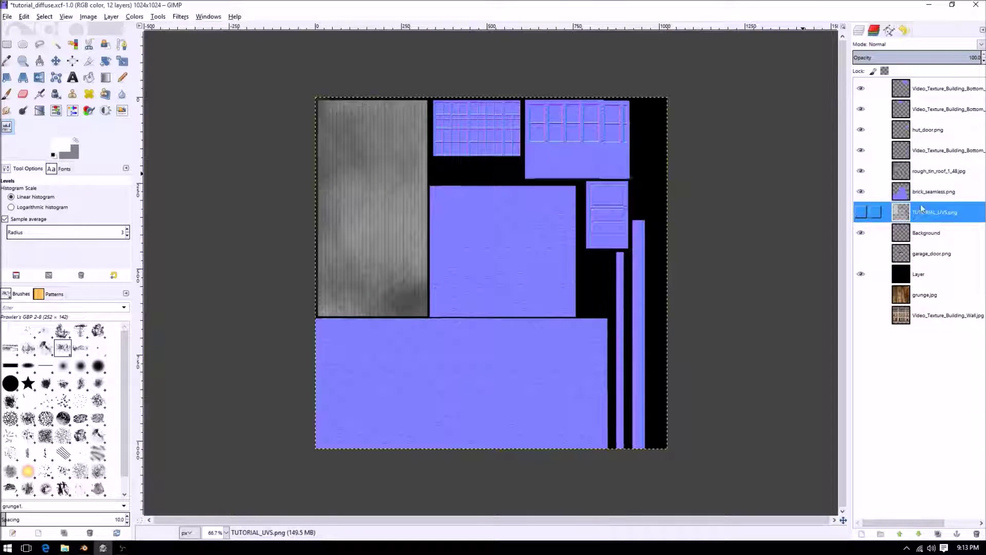
# Duplicate the rough_tin_roof_1_48.jpg layer, set the copy's blend mode to Multiply and merge it down onto the original
pyautogui.click(925, 175)
pyautogui.keyDown('ctrl'); pyautogui.scroll(2, 463, 190); pyautogui.keyUp('ctrl')
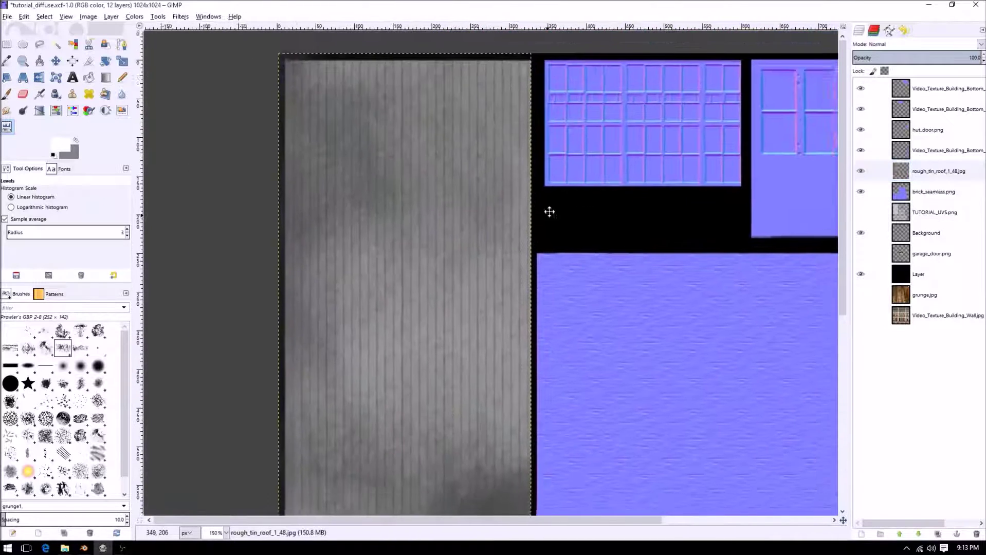
pyautogui.keyDown('ctrl'); pyautogui.scroll(-1, 525, 214); pyautogui.keyUp('ctrl')
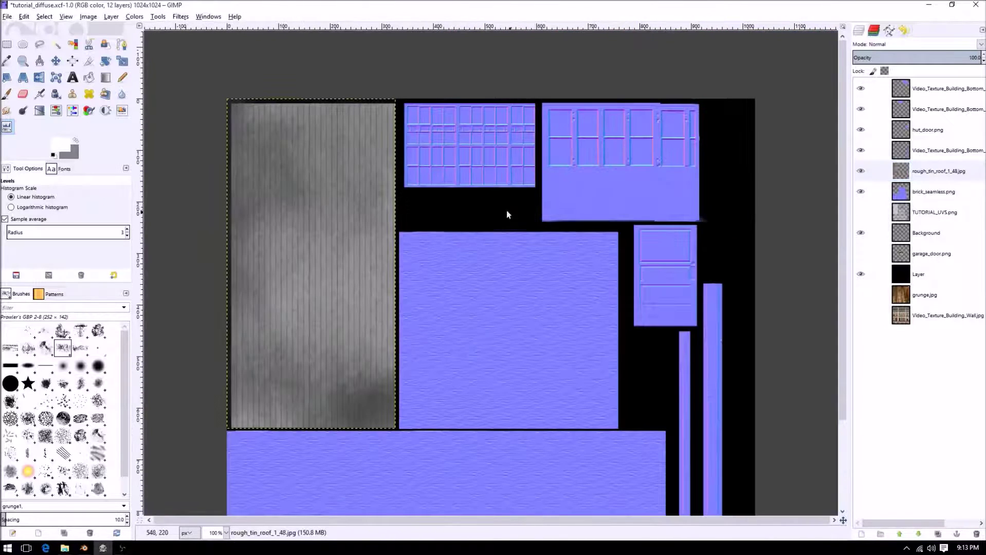
pyautogui.click(919, 175)
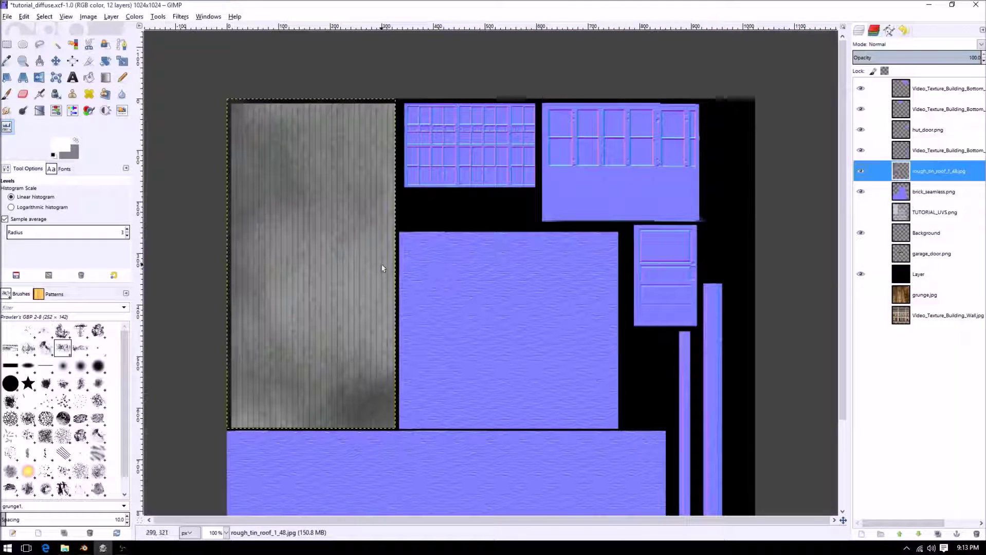
pyautogui.hotkey('ctrl', 'shift', 'd')
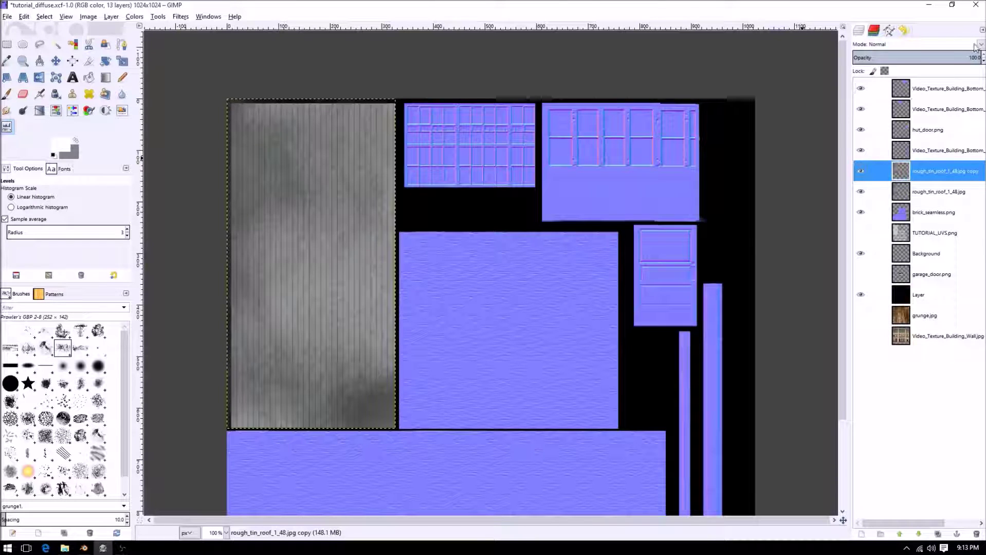
pyautogui.click(976, 45)
pyautogui.click(894, 150)
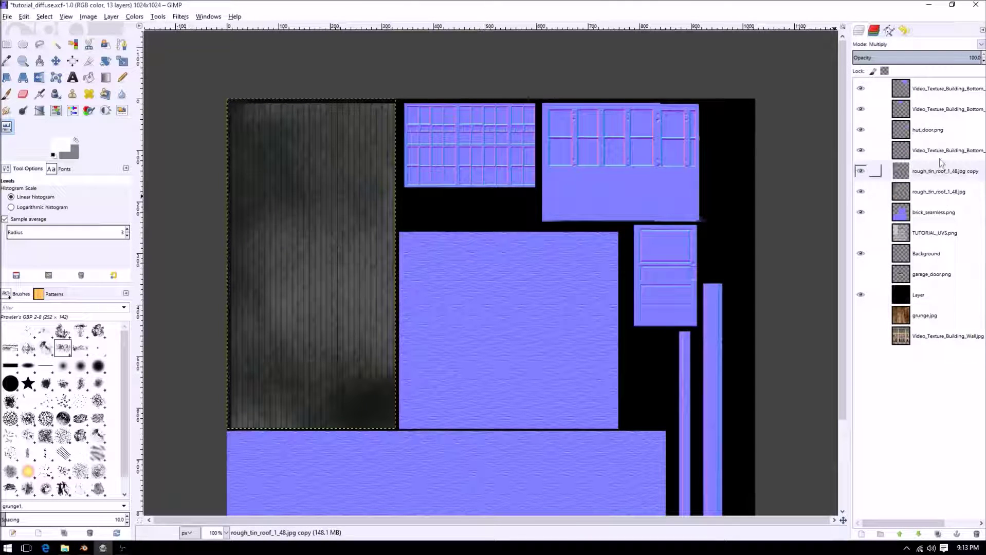
pyautogui.rightClick(926, 171)
pyautogui.click(874, 236)
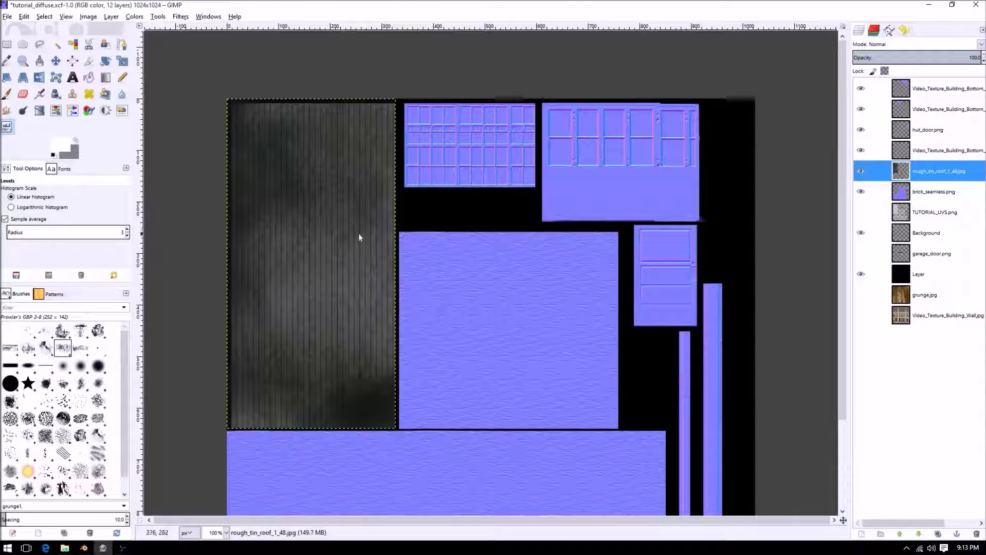
pyautogui.click(156, 17)
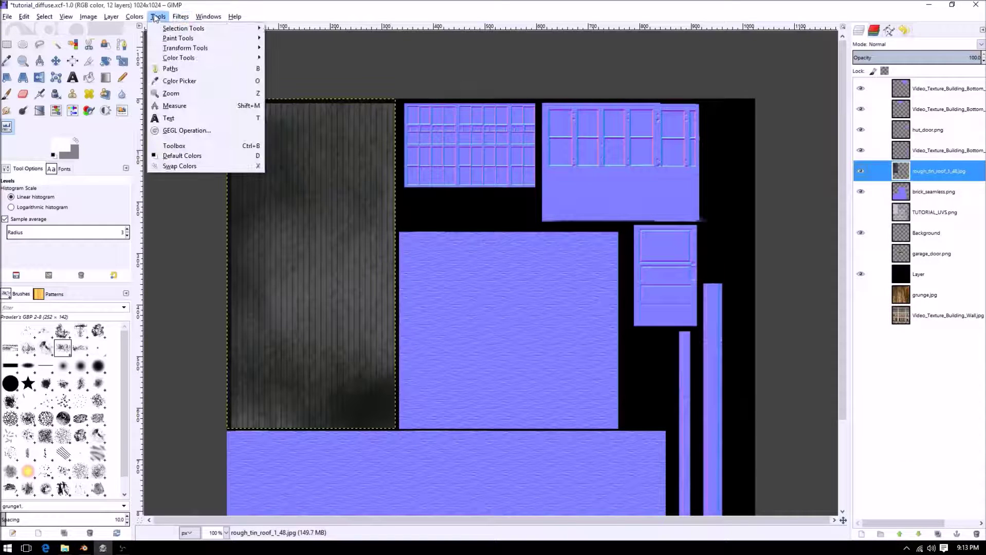
pyautogui.click(156, 18)
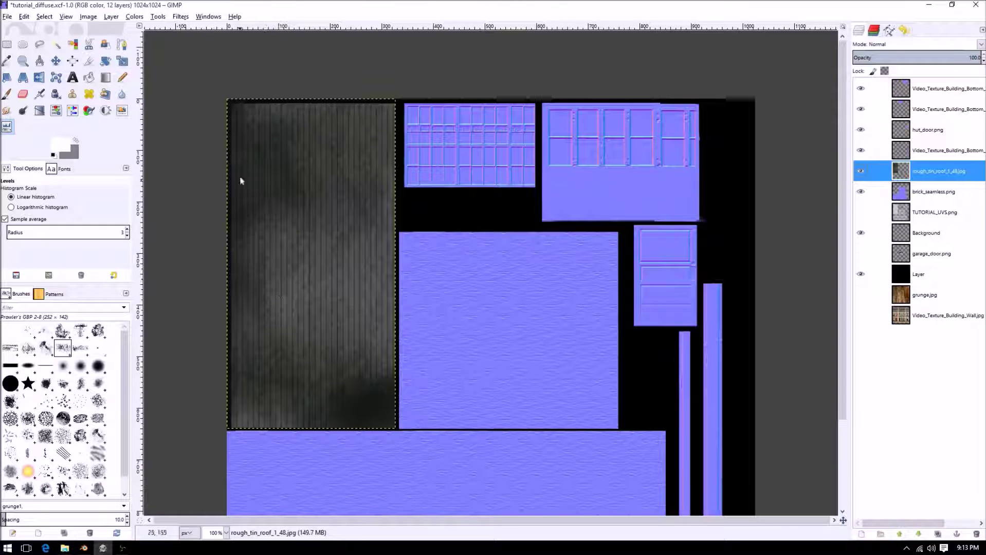
pyautogui.moveTo(308, 309); pyautogui.dragTo(378, 245, button='middle')
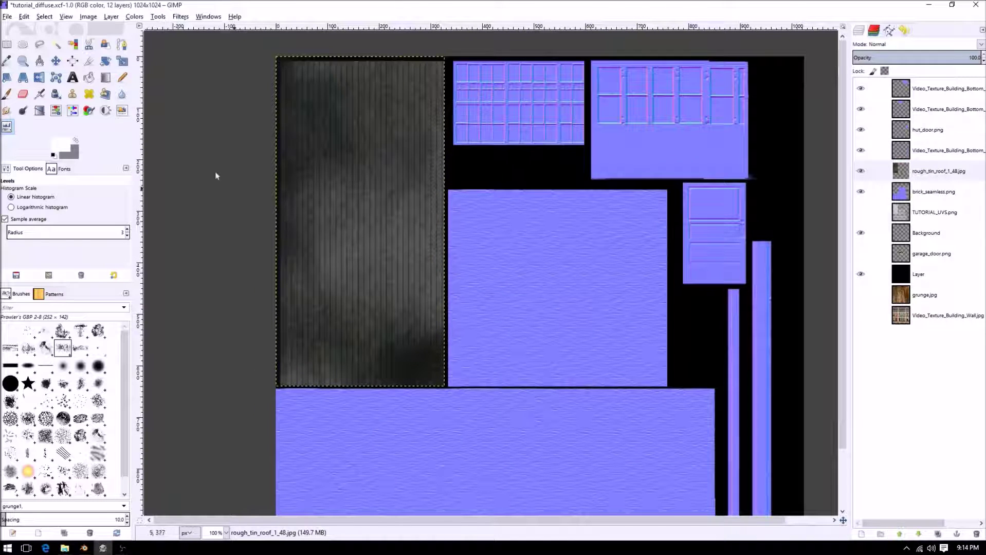
# Select the Pencil tool and add a new transparent layer above the tin roof layer
pyautogui.click(120, 75)
pyautogui.keyDown('ctrl'); pyautogui.scroll(1, 289, 115); pyautogui.keyUp('ctrl')
pyautogui.click(112, 18)
pyautogui.click(122, 30)
pyautogui.click(499, 356)
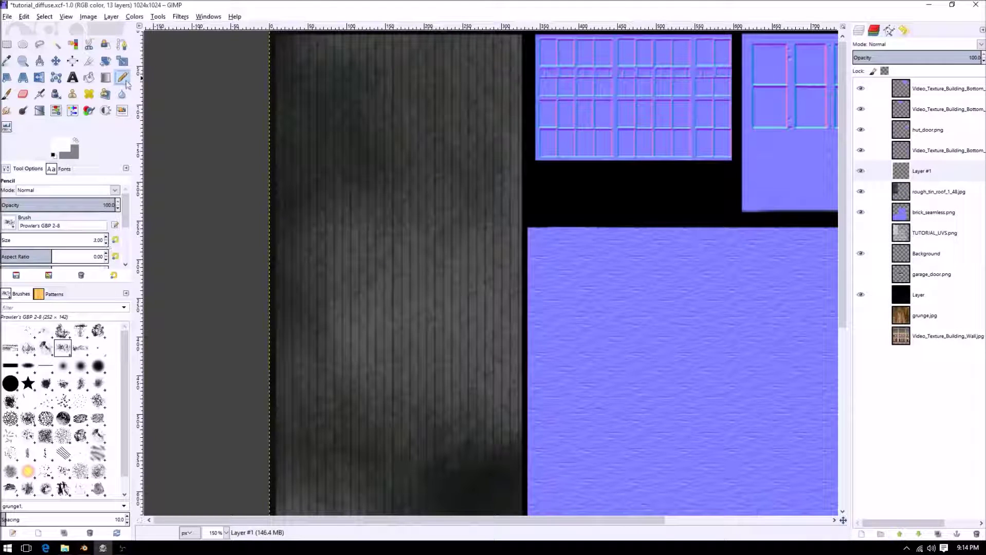
# Set up the Pencil with the 1. Pixel brush at size 2 and a black foreground colour
pyautogui.click(98, 348)
pyautogui.scroll(3, 365, 218)
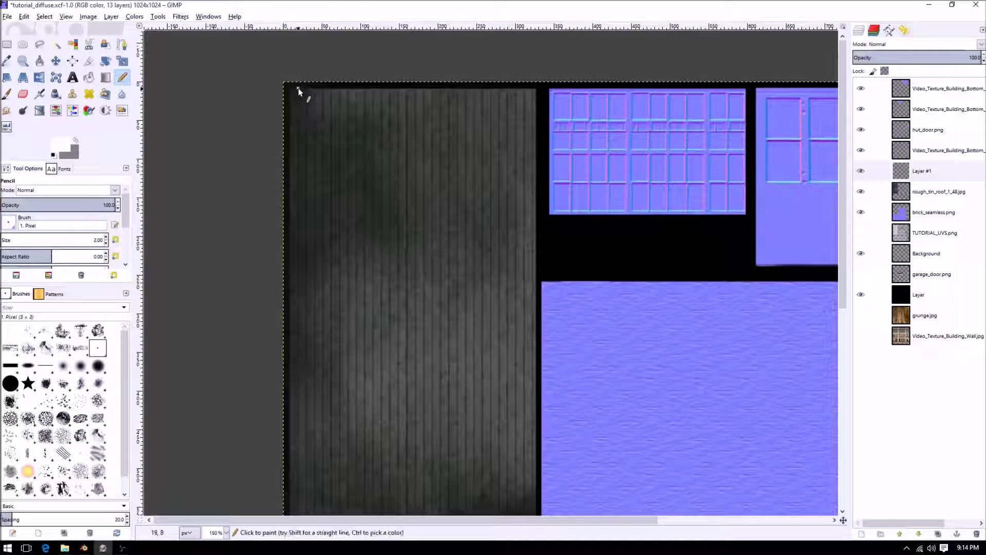
pyautogui.scroll(-5, 425, 209)
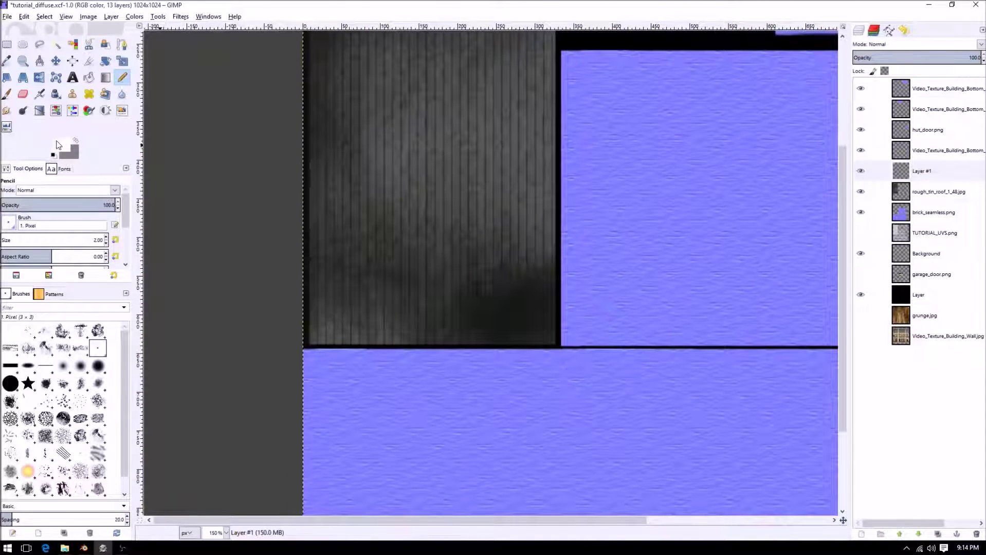
pyautogui.click(60, 146)
pyautogui.click(889, 177)
# Trace the tin roof's vertical grooves from edge to edge with straight black Pencil lines running the roof's full height on Layer #1
pyautogui.scroll(4, 432, 223)
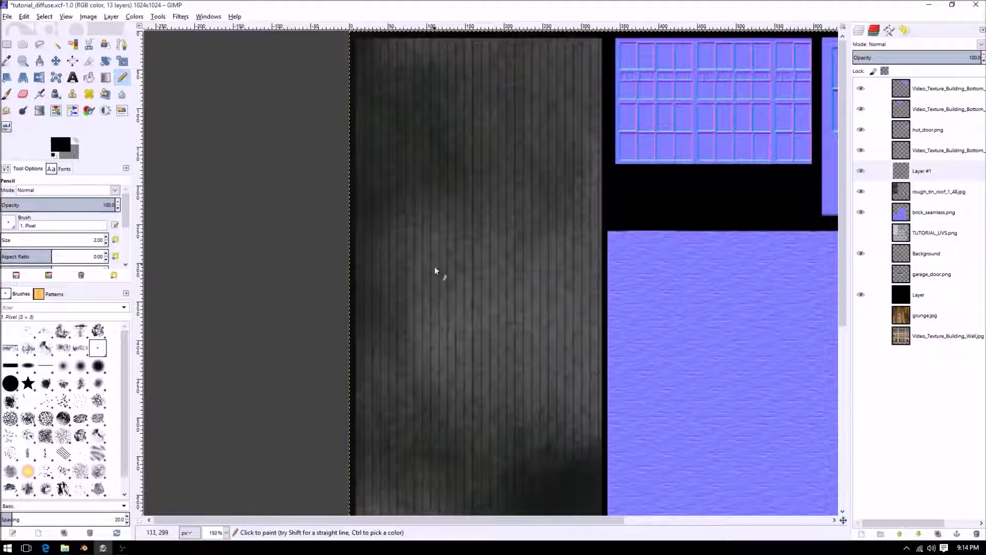
pyautogui.scroll(-3, 435, 271)
pyautogui.keyDown('shift'); pyautogui.click(374, 412); pyautogui.keyUp('shift')
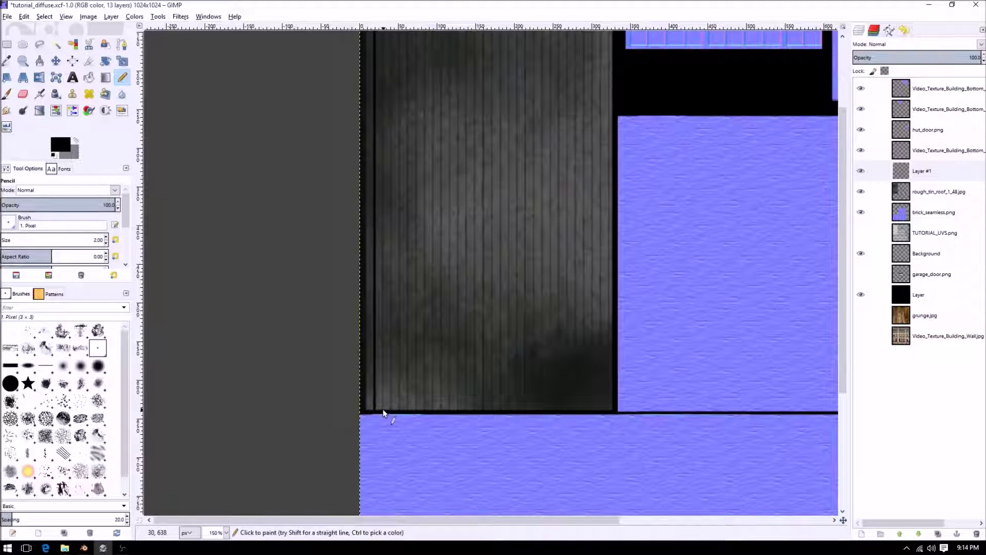
pyautogui.scroll(4, 381, 268)
pyautogui.keyDown('shift'); pyautogui.click(376, 87); pyautogui.keyUp('shift')
pyautogui.scroll(-5, 415, 327)
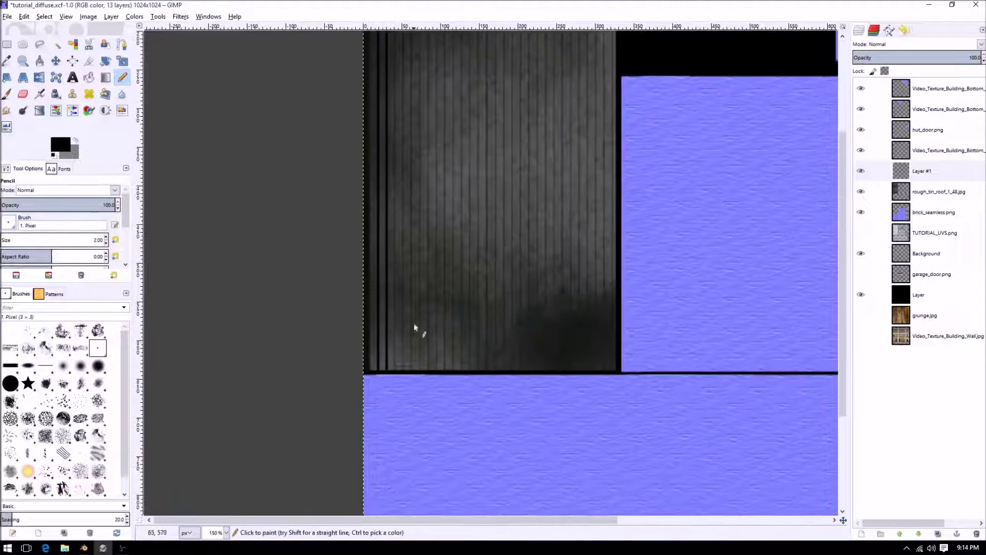
pyautogui.keyDown('shift'); pyautogui.click(398, 374); pyautogui.keyUp('shift')
pyautogui.scroll(6, 404, 374)
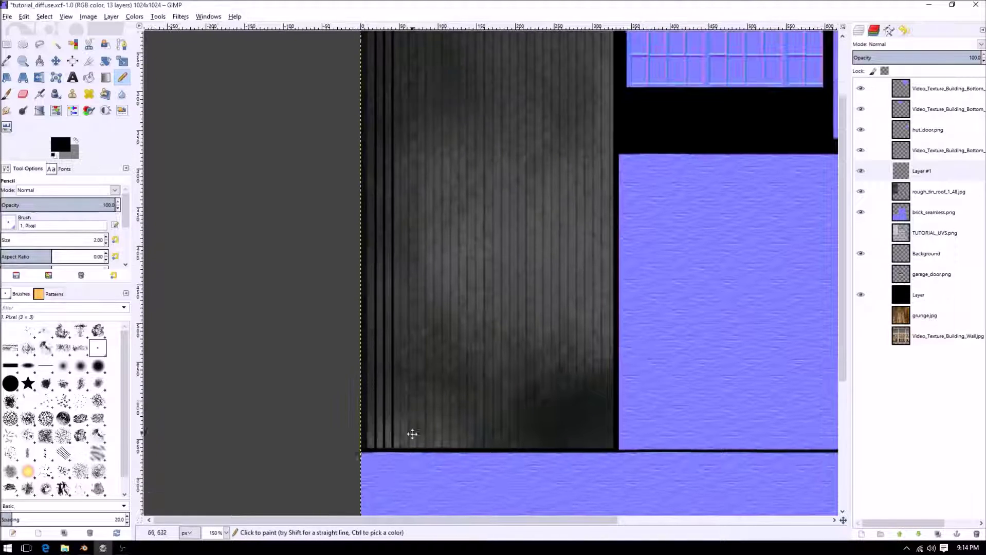
pyautogui.click(386, 119)
pyautogui.scroll(-7, 425, 315)
pyautogui.keyDown('shift'); pyautogui.click(392, 336); pyautogui.keyUp('shift')
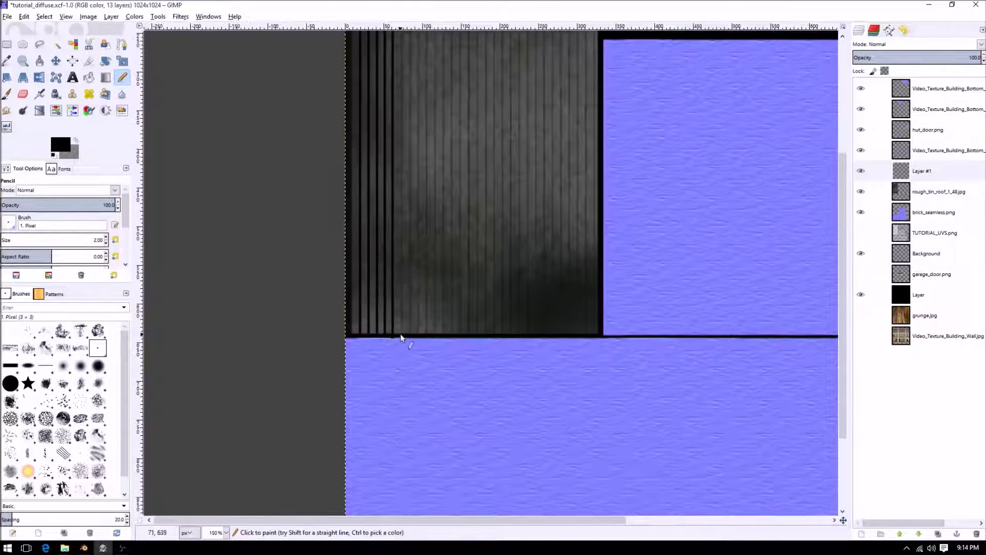
pyautogui.scroll(8, 411, 324)
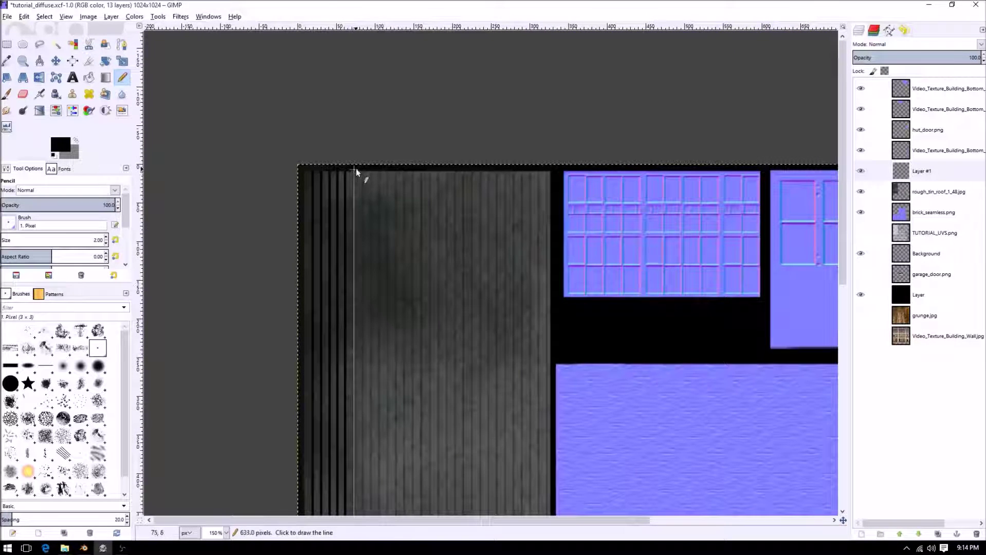
pyautogui.scroll(-3, 375, 181)
pyautogui.scroll(-3, 375, 181)
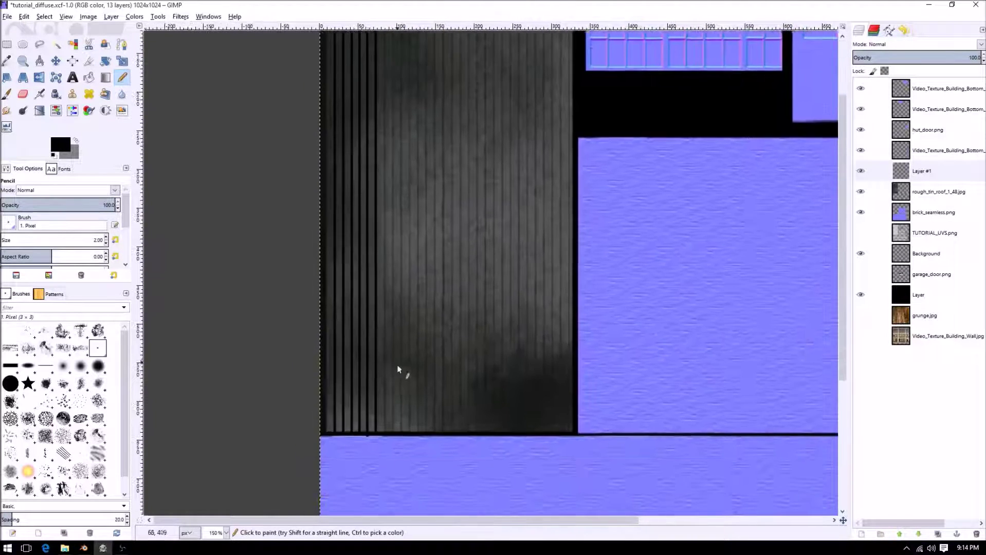
pyautogui.keyDown('shift'); pyautogui.click(389, 431); pyautogui.keyUp('shift')
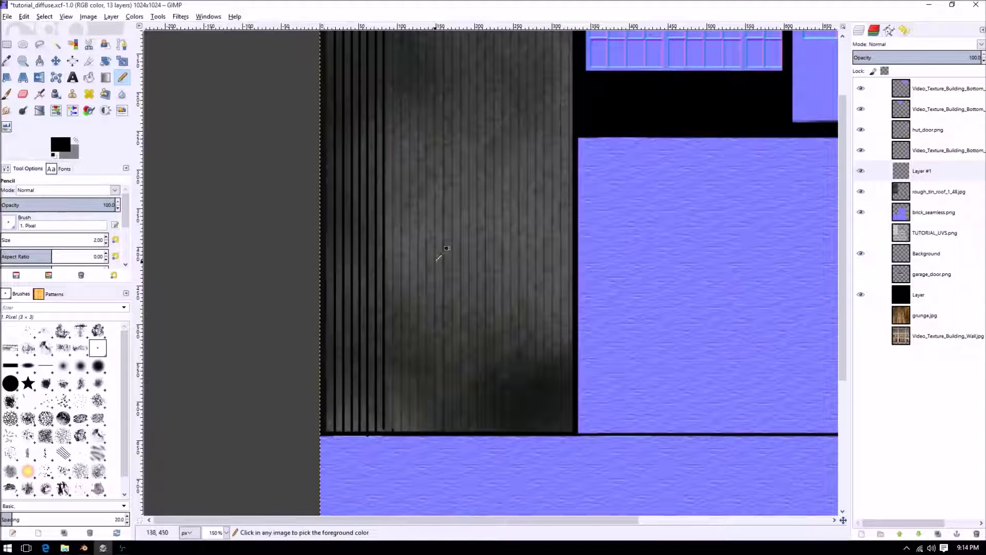
pyautogui.scroll(5, 409, 207)
pyautogui.hscroll(-1, 409, 207)
pyautogui.keyDown('shift'); pyautogui.click(352, 115); pyautogui.keyUp('shift')
pyautogui.scroll(-5, 379, 255)
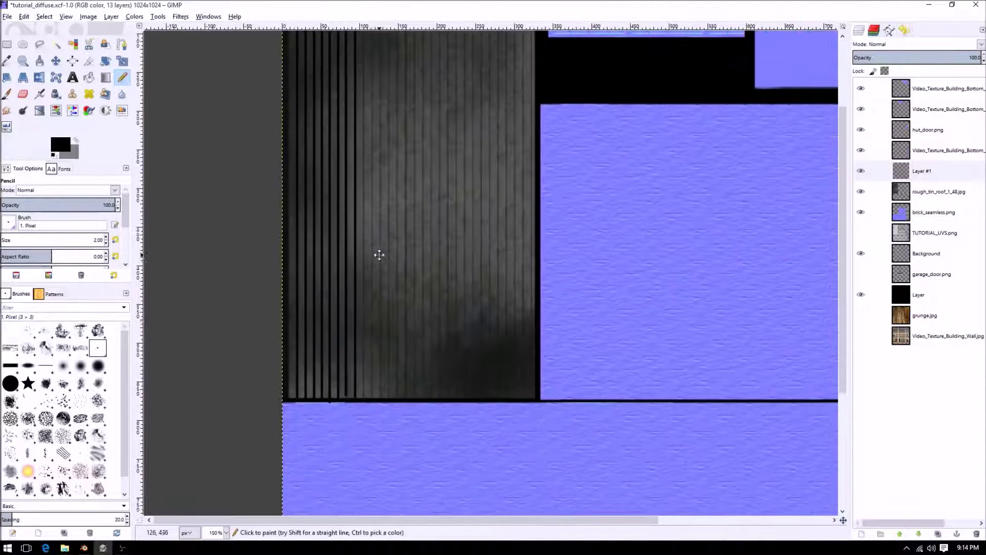
pyautogui.keyDown('shift'); pyautogui.click(362, 398); pyautogui.keyUp('shift')
pyautogui.scroll(5, 411, 241)
pyautogui.hscroll(1, 411, 242)
pyautogui.keyDown('shift'); pyautogui.click(336, 123); pyautogui.keyUp('shift')
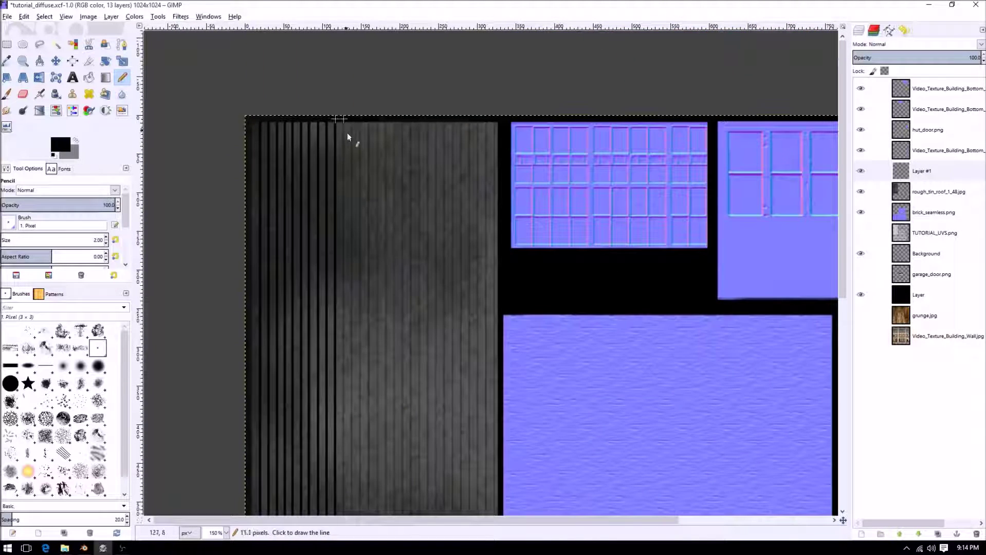
pyautogui.press('1')
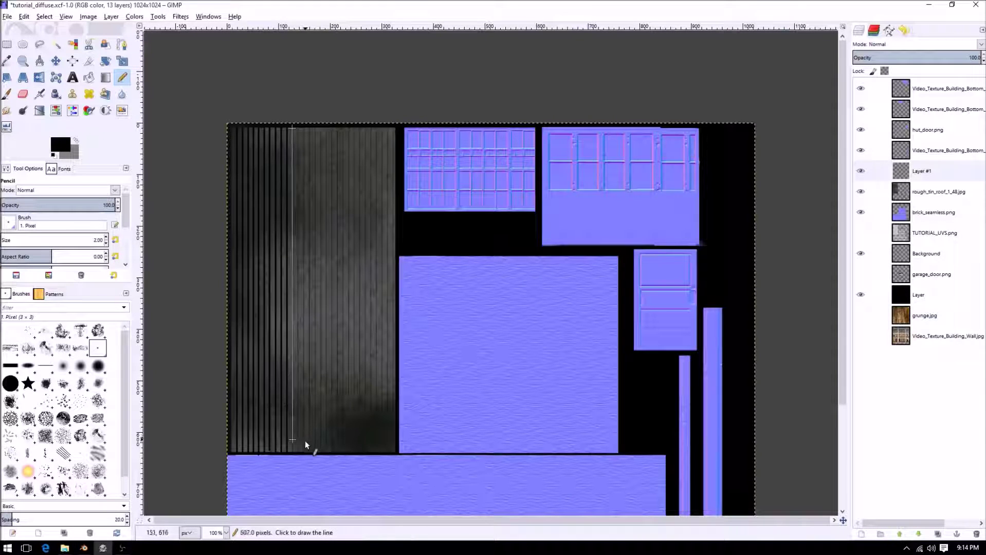
pyautogui.keyDown('shift'); pyautogui.click(297, 451); pyautogui.keyUp('shift')
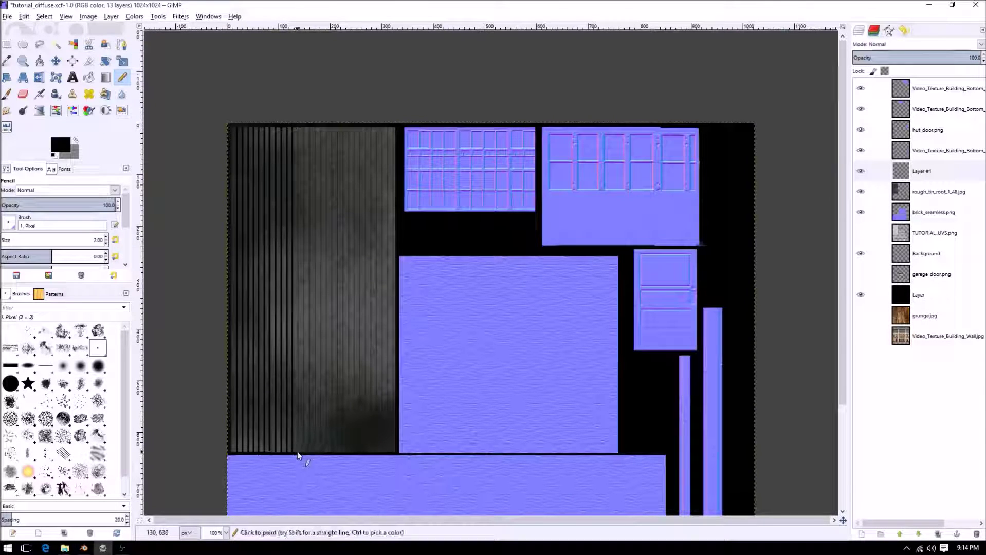
pyautogui.click(303, 127)
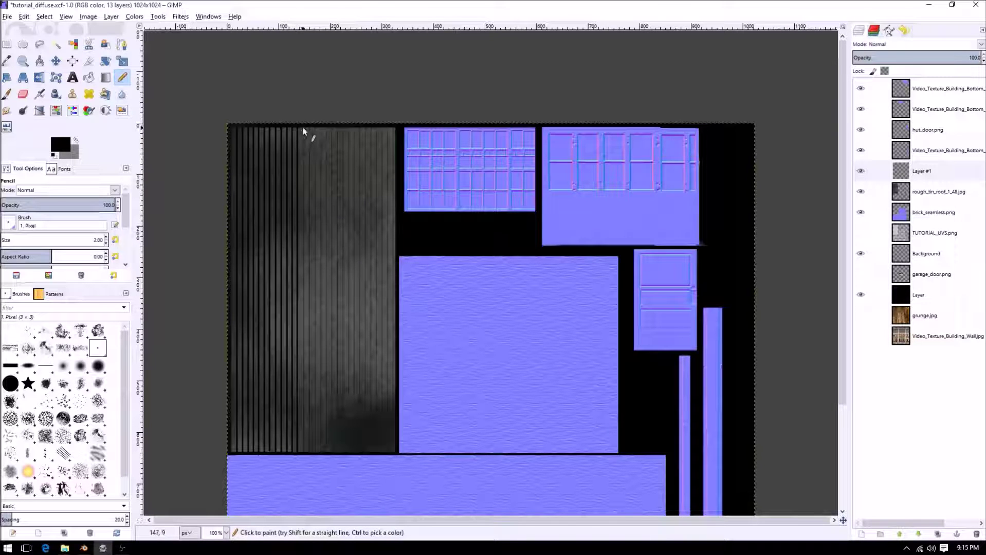
pyautogui.keyDown('shift'); pyautogui.click(317, 453); pyautogui.keyUp('shift')
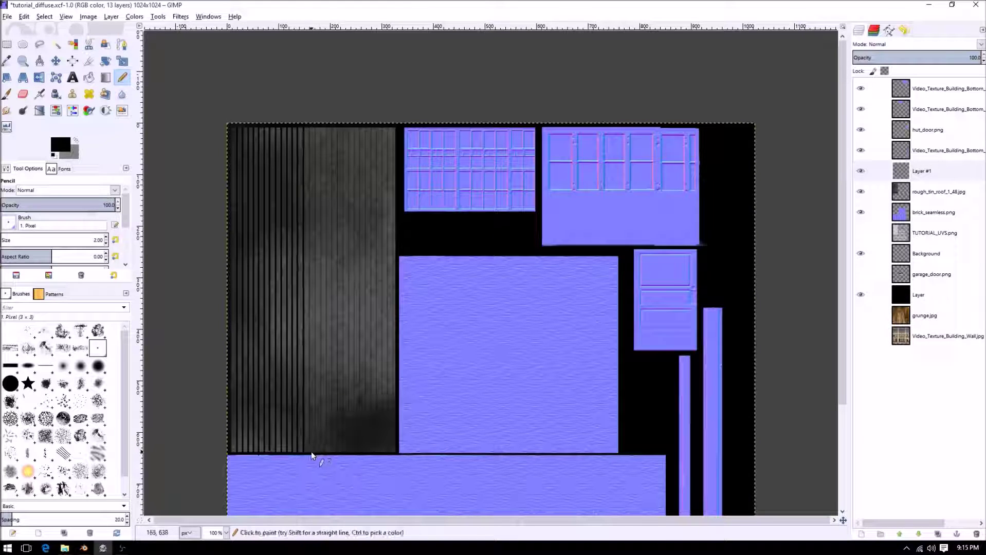
pyautogui.click(308, 452)
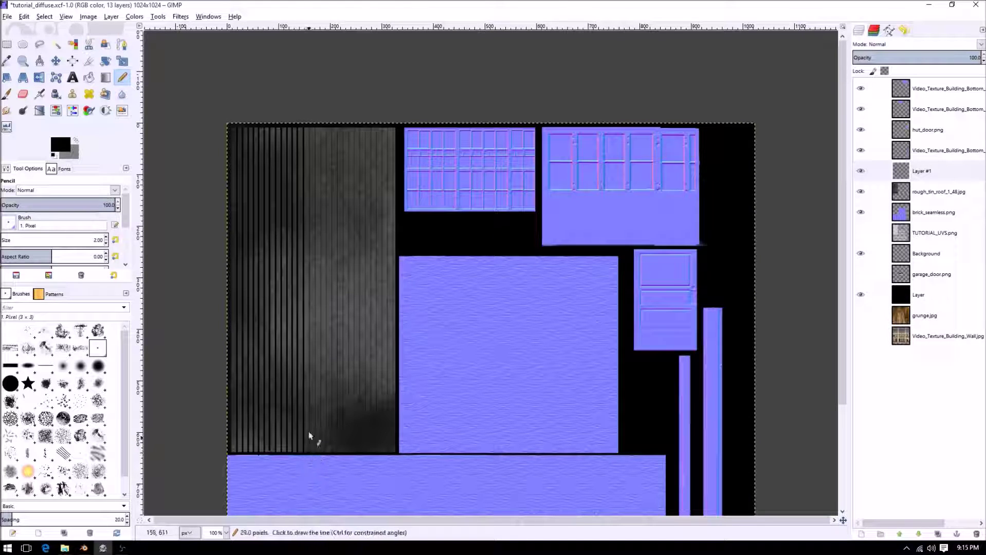
pyautogui.keyDown('shift'); pyautogui.click(313, 127); pyautogui.keyUp('shift')
pyautogui.click(314, 126)
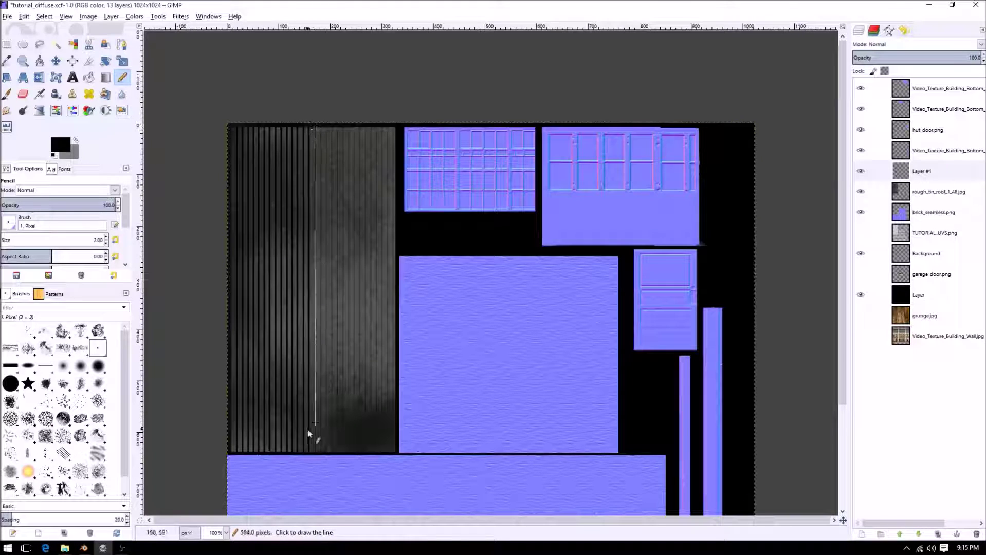
pyautogui.keyDown('shift'); pyautogui.click(312, 452); pyautogui.keyUp('shift')
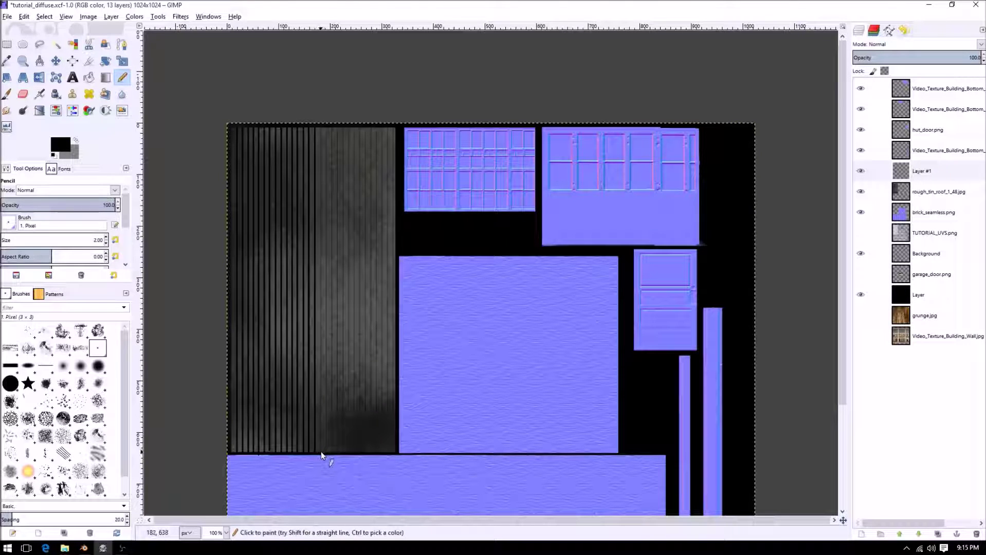
pyautogui.click(321, 452)
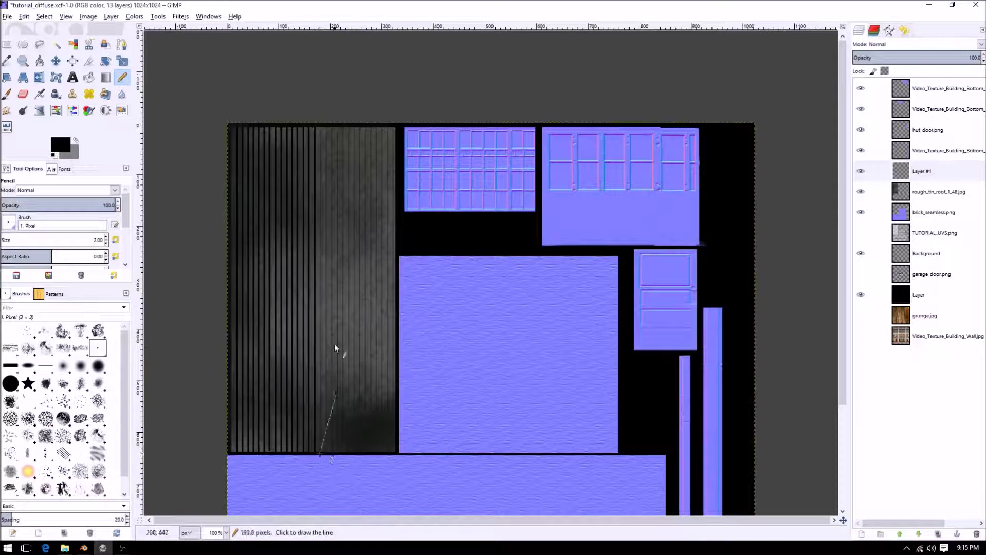
pyautogui.keyDown('shift'); pyautogui.click(325, 126); pyautogui.keyUp('shift')
pyautogui.click(325, 126)
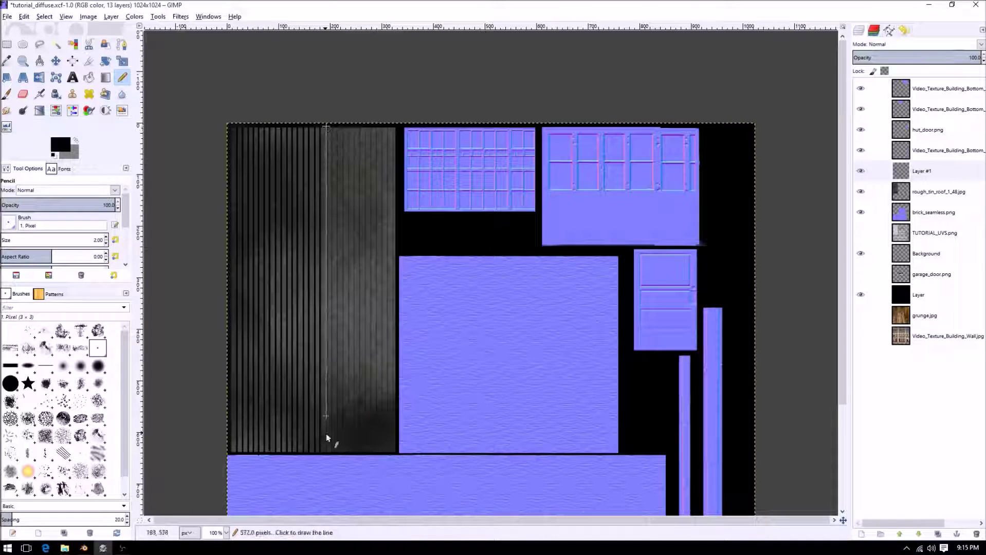
pyautogui.keyDown('shift'); pyautogui.click(328, 452); pyautogui.keyUp('shift')
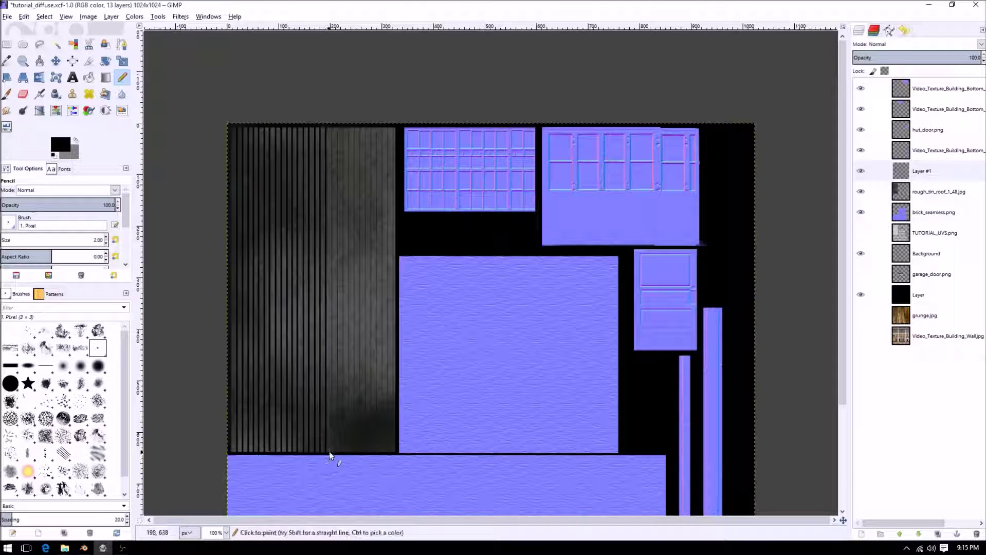
pyautogui.click(331, 453)
pyautogui.keyDown('shift'); pyautogui.click(332, 122); pyautogui.keyUp('shift')
pyautogui.click(335, 125)
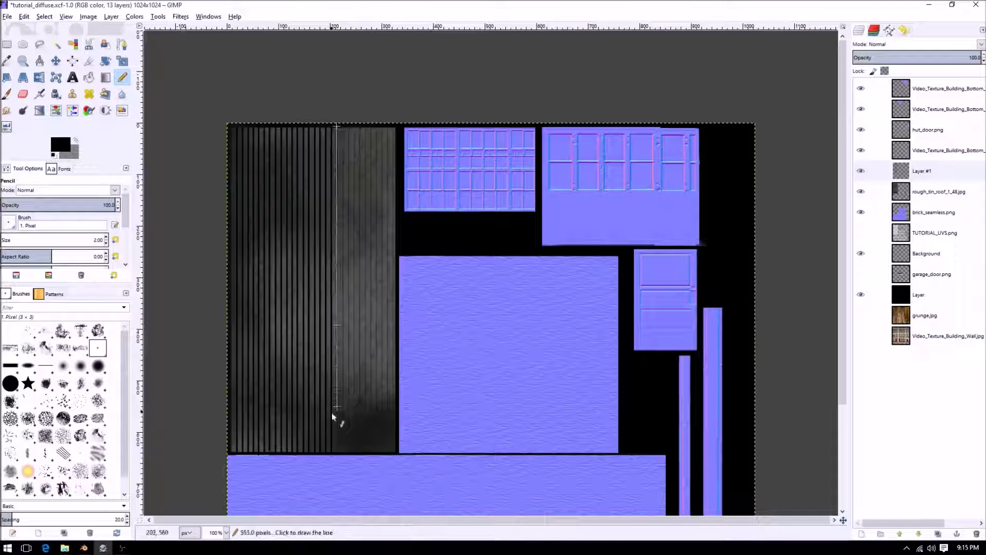
pyautogui.keyDown('shift'); pyautogui.click(339, 452); pyautogui.keyUp('shift')
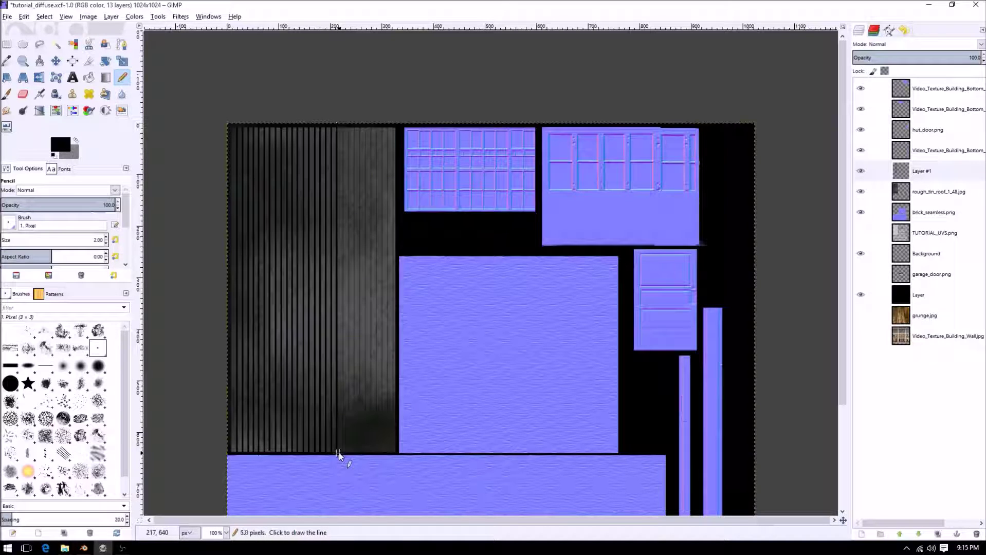
pyautogui.click(342, 451)
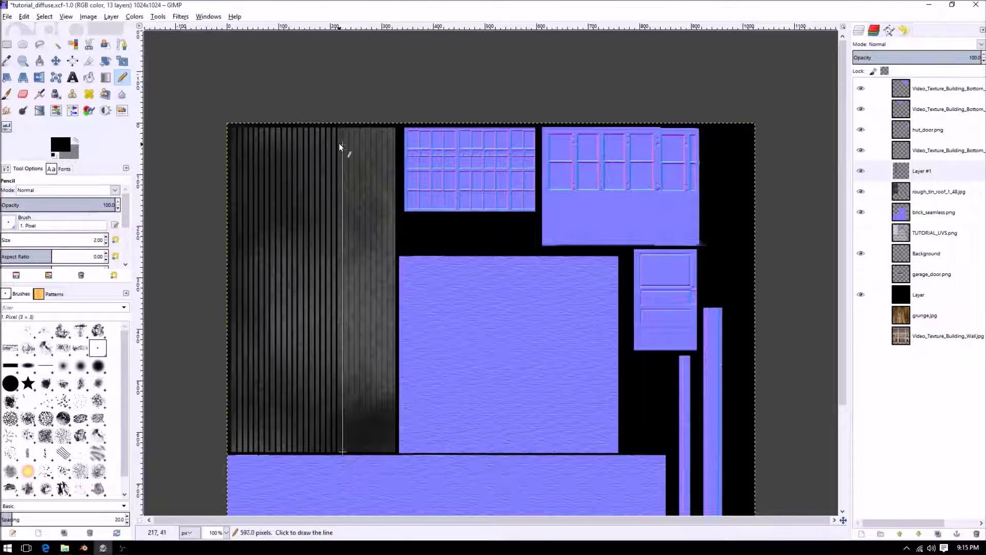
pyautogui.keyDown('shift'); pyautogui.click(344, 125); pyautogui.keyUp('shift')
pyautogui.click(348, 127)
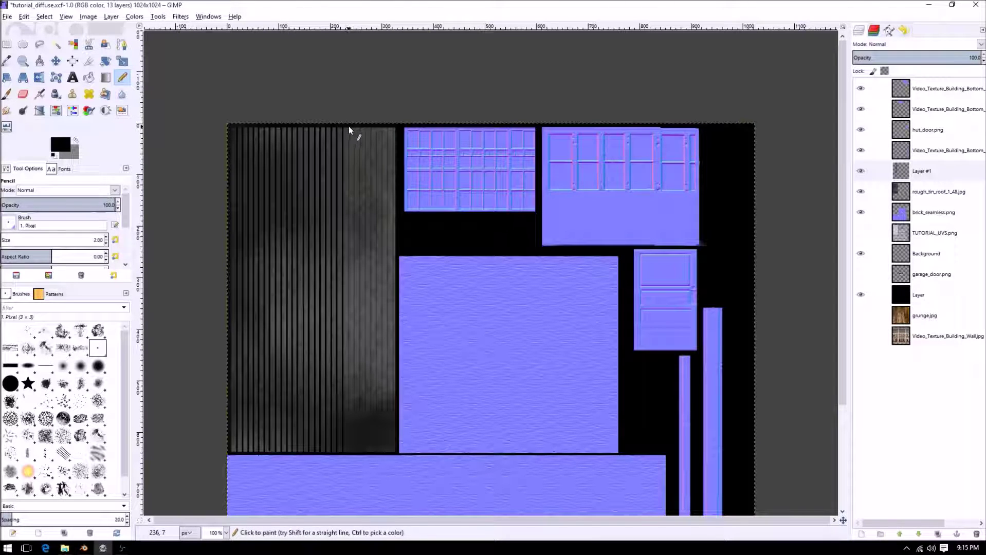
pyautogui.click(353, 453)
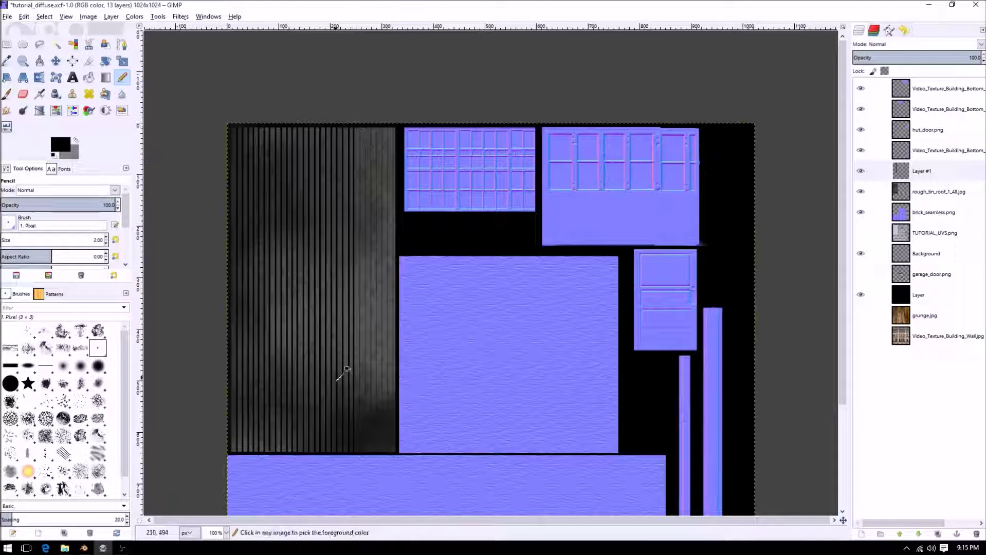
pyautogui.keyDown('shift'); pyautogui.click(358, 453); pyautogui.keyUp('shift')
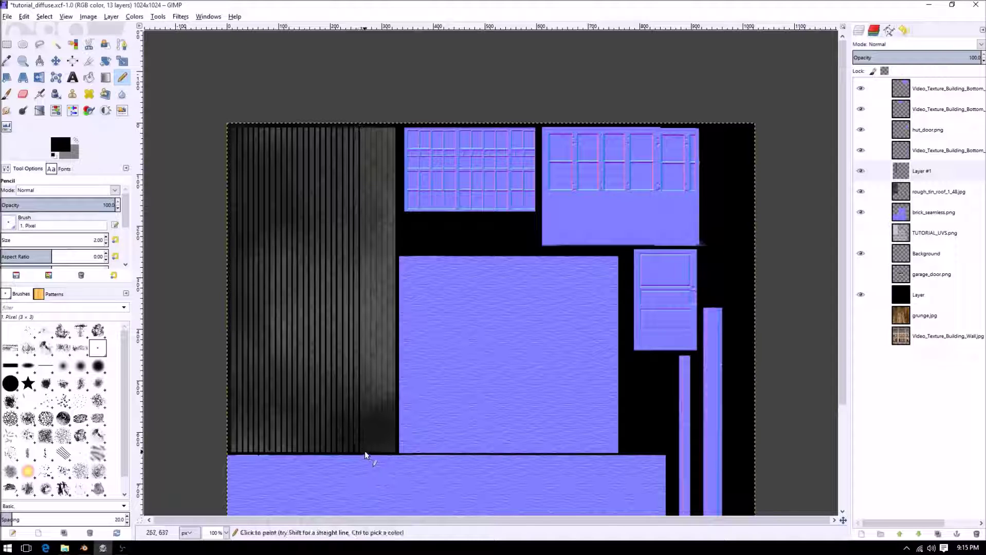
pyautogui.keyDown('shift'); pyautogui.click(371, 124); pyautogui.keyUp('shift')
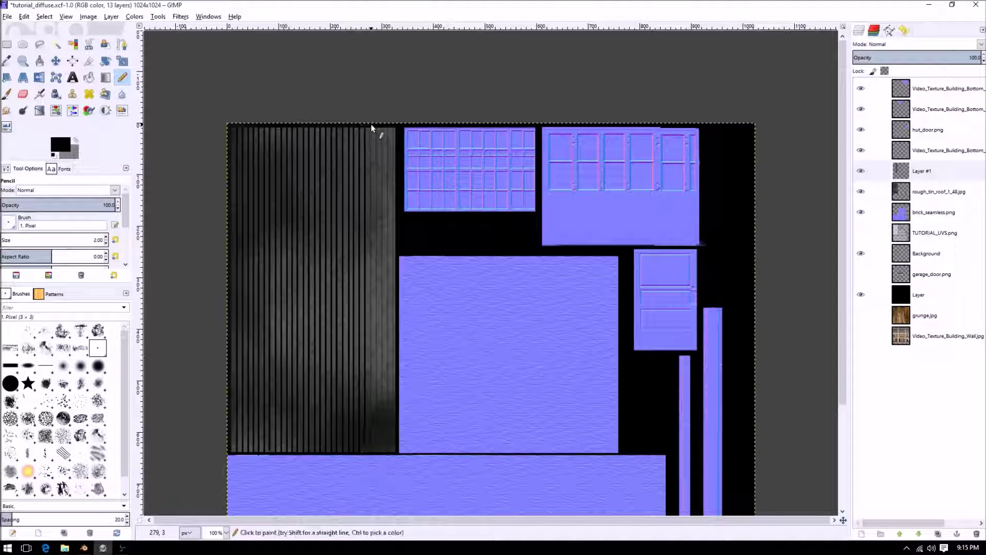
pyautogui.keyDown('shift'); pyautogui.click(371, 453); pyautogui.keyUp('shift')
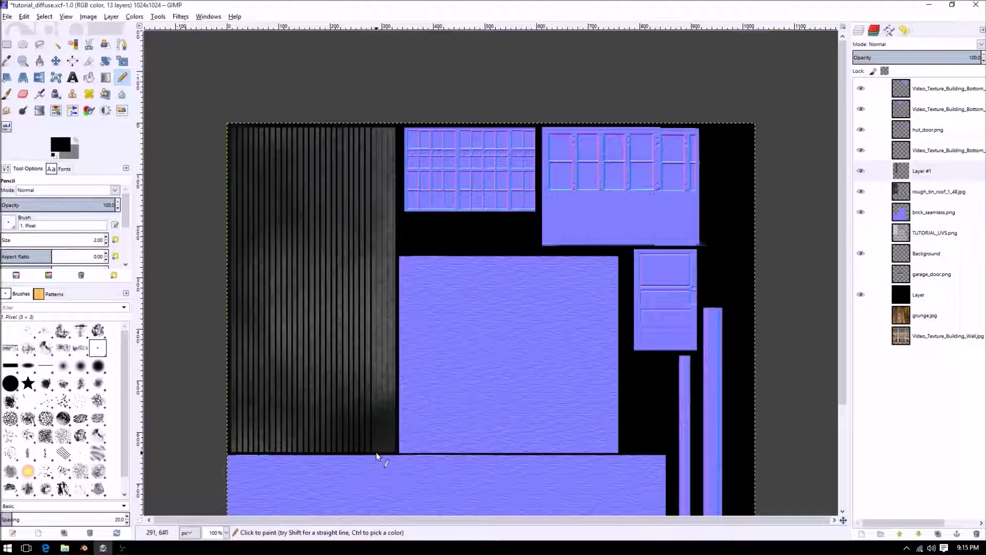
pyautogui.keyDown('shift'); pyautogui.click(385, 124); pyautogui.keyUp('shift')
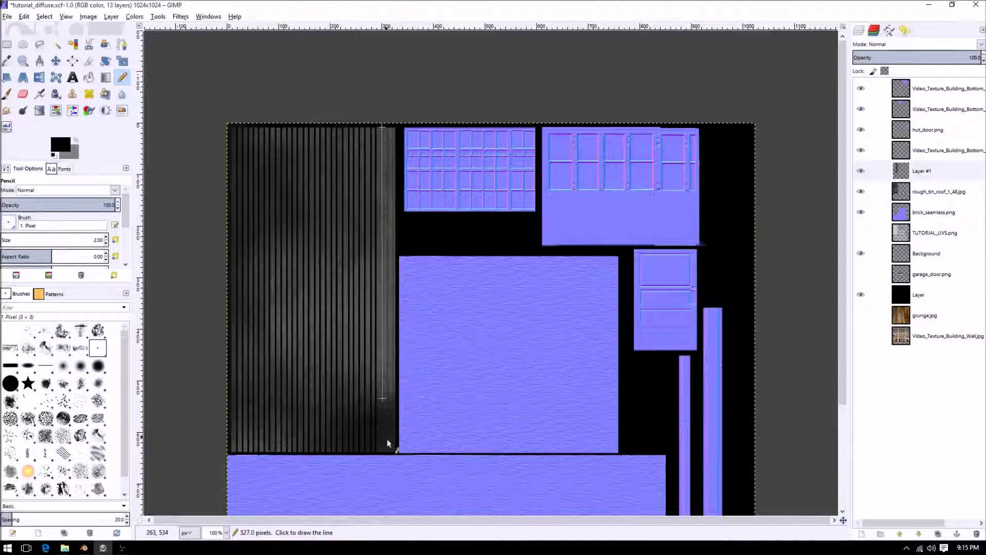
pyautogui.keyDown('shift'); pyautogui.click(383, 452); pyautogui.keyUp('shift')
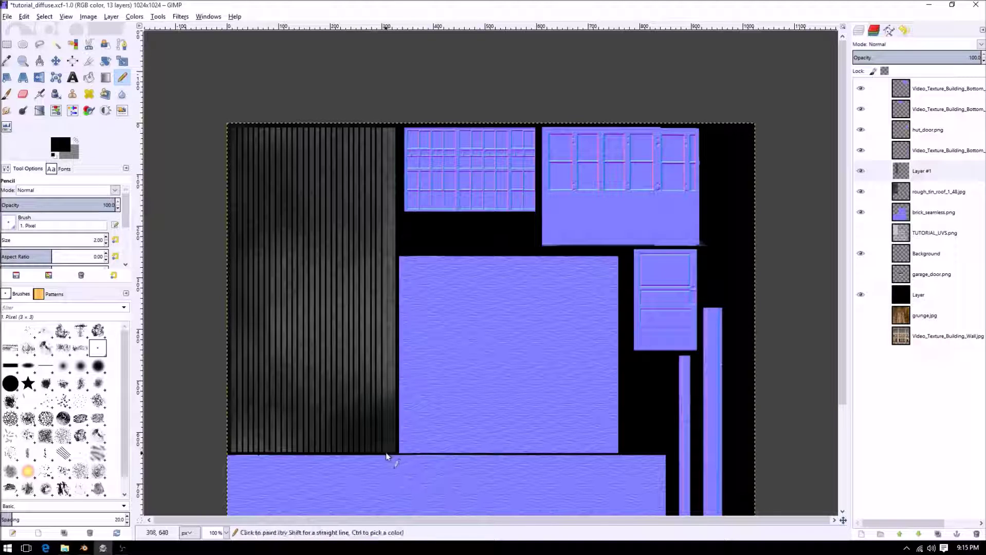
pyautogui.keyDown('shift'); pyautogui.click(392, 128); pyautogui.keyUp('shift')
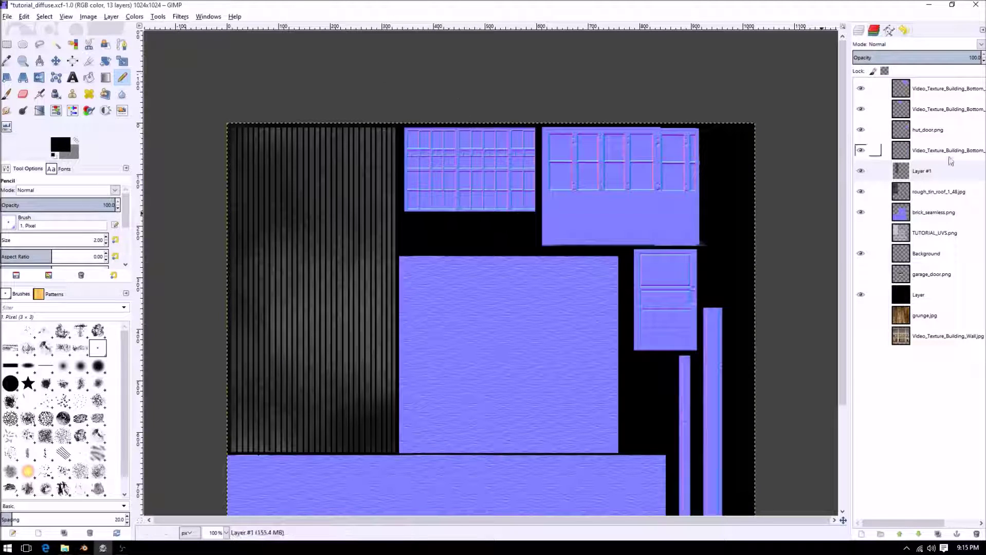
# Autocrop Layer #1 to the extent of the traced groove lines, keeping that layer selected
pyautogui.click(923, 171)
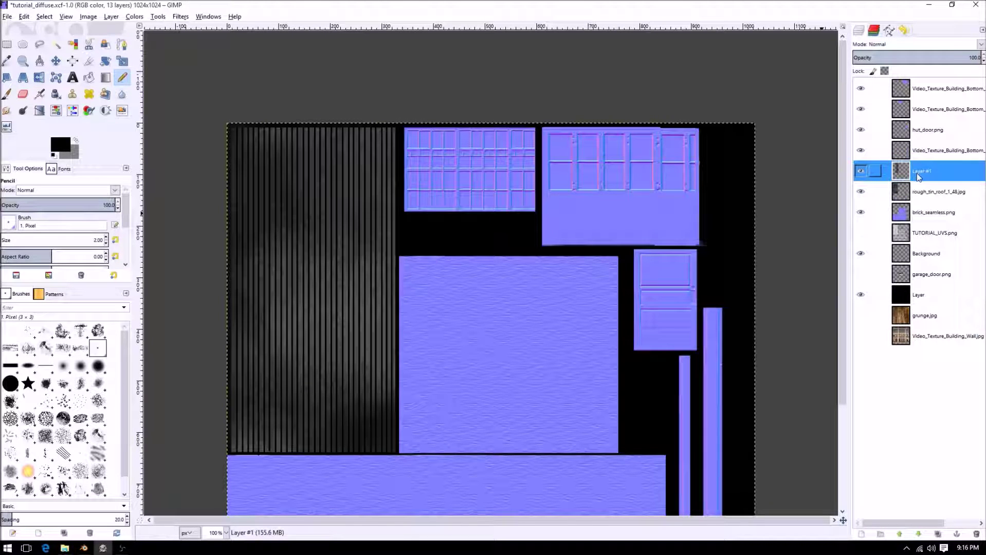
pyautogui.click(111, 16)
pyautogui.click(128, 203)
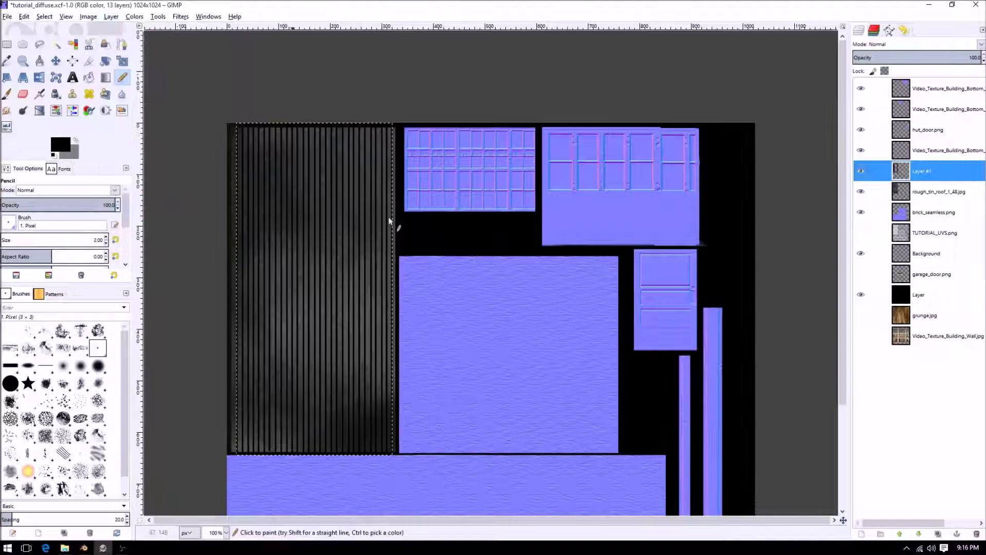
pyautogui.rightClick(928, 175)
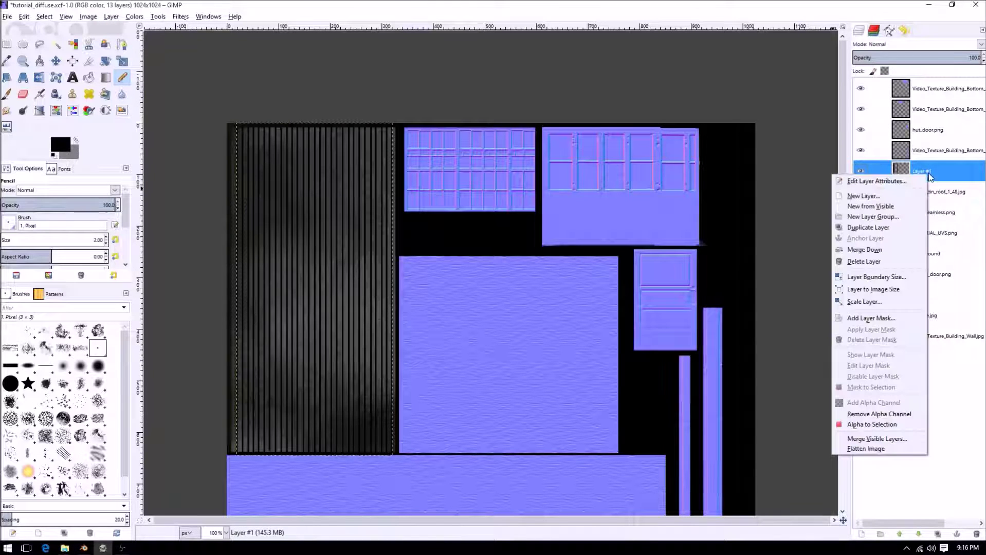
pyautogui.click(929, 176)
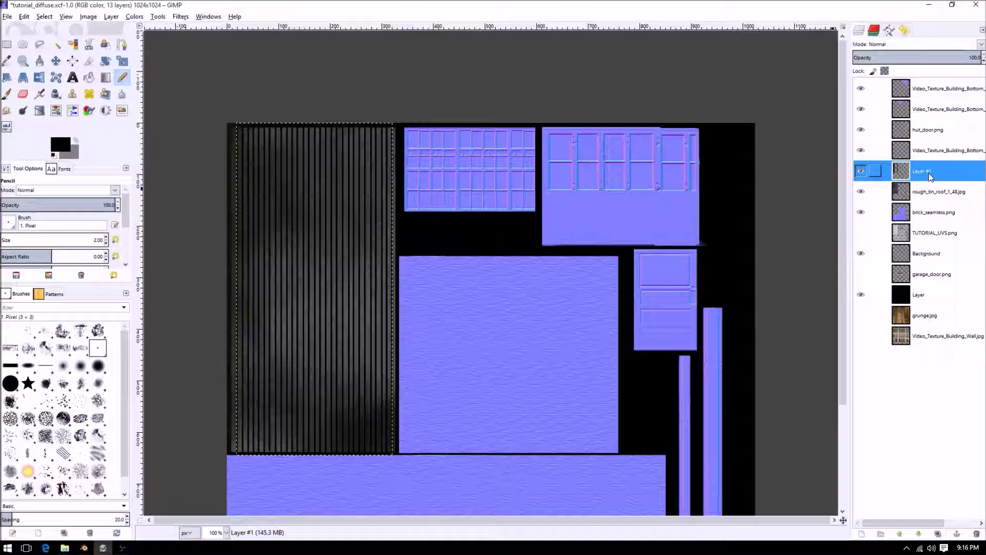
# Set the blend mode of Layer #1, the traced groove lines, to Overlay above the tin roof layer
pyautogui.click(981, 45)
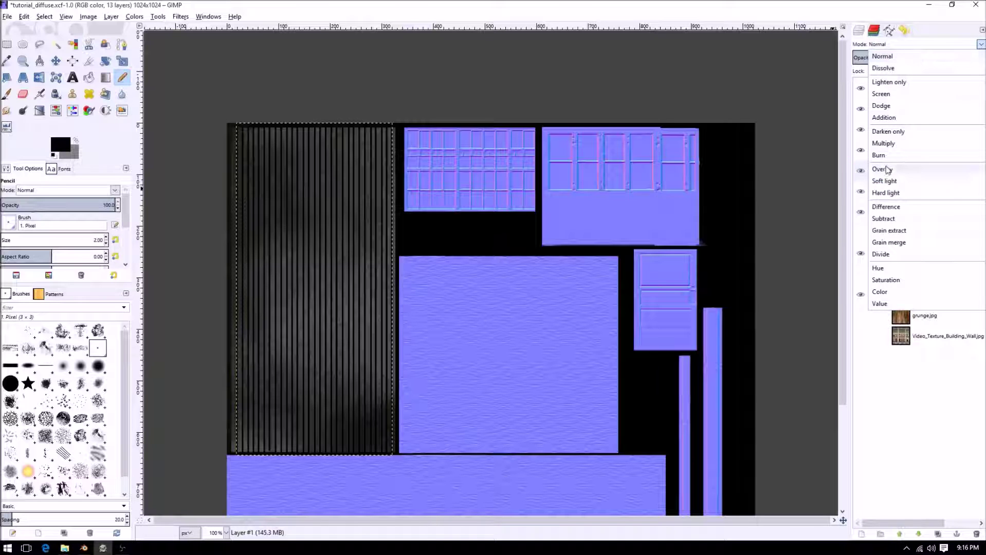
pyautogui.click(882, 169)
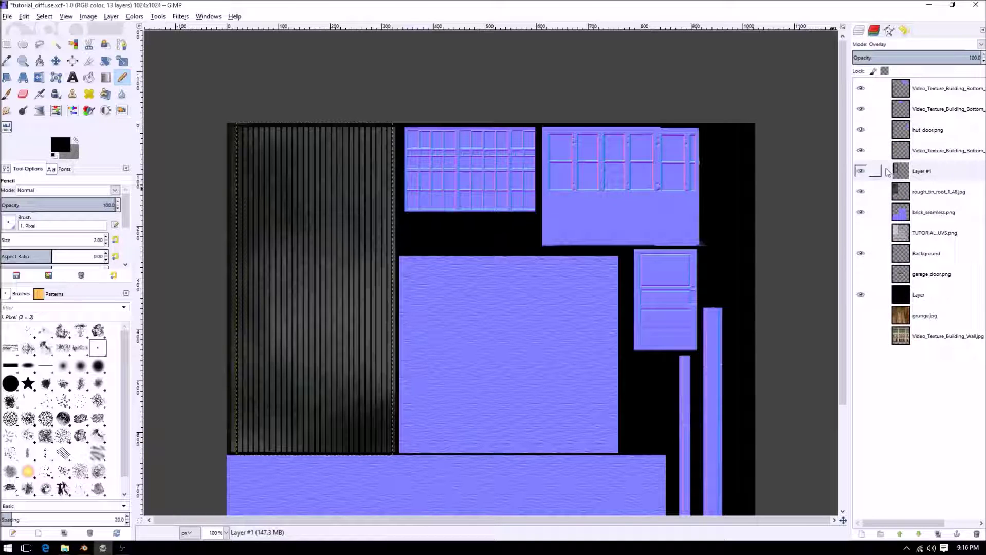
pyautogui.click(923, 186)
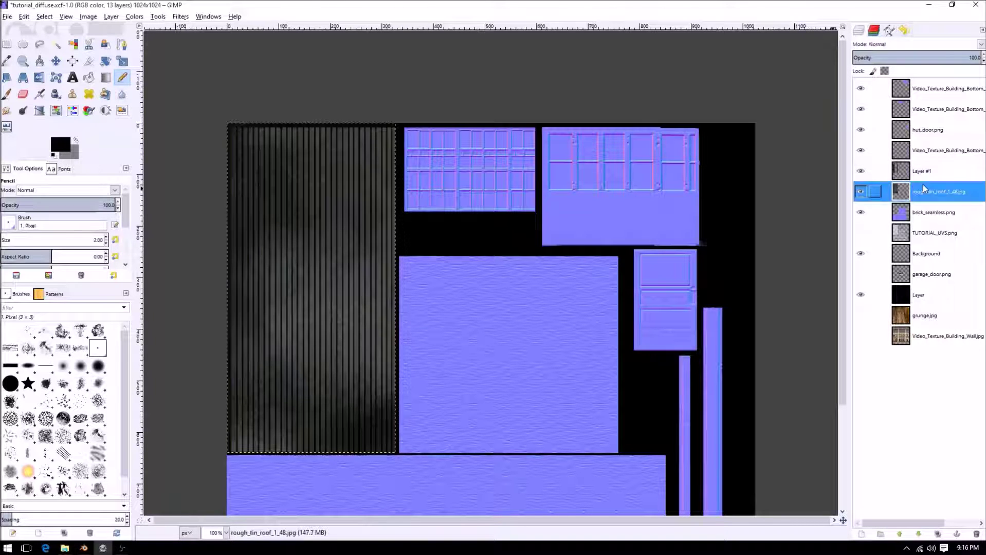
pyautogui.click(923, 172)
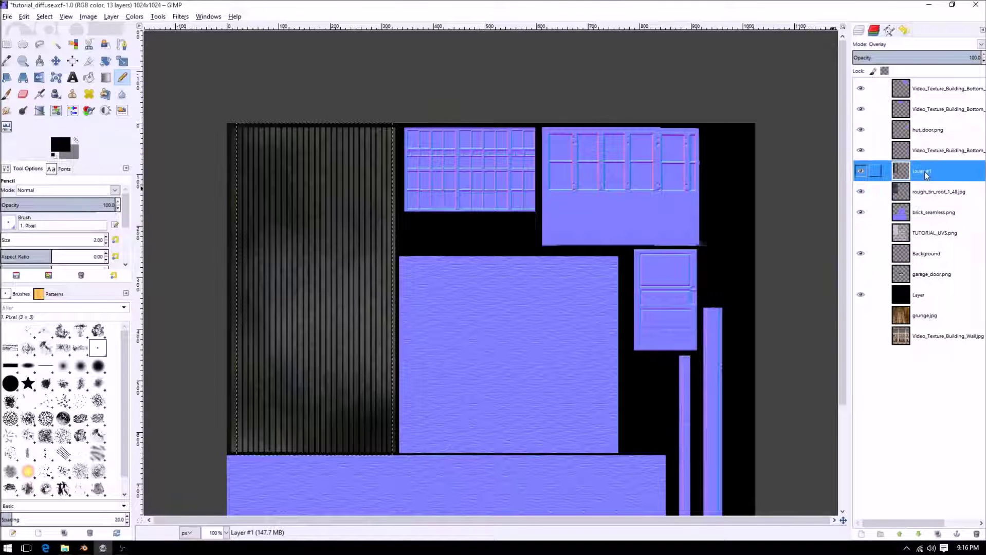
# Hide the black base layer and compare the grooves with the tin roof layer hidden and shown, keeping Layer #1 selected
pyautogui.click(860, 191)
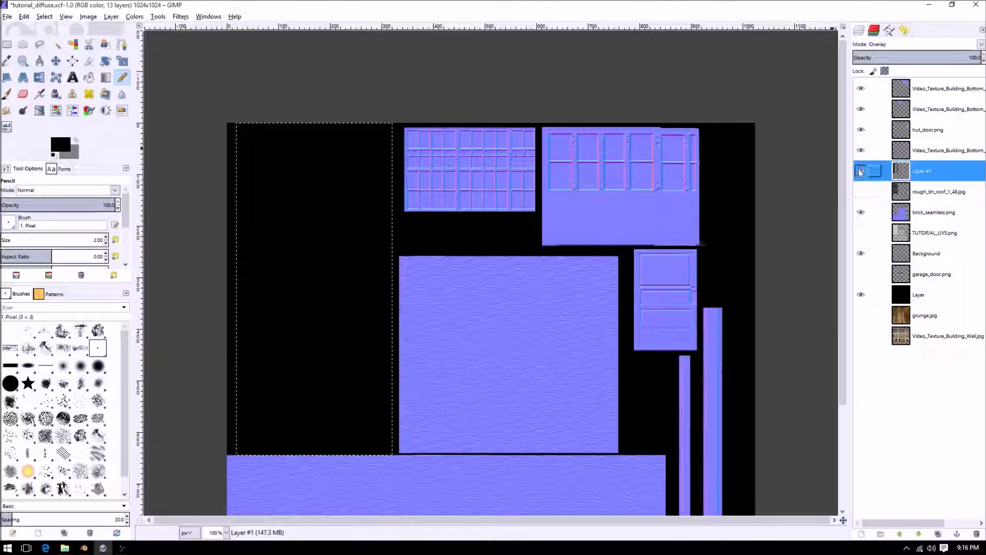
pyautogui.click(860, 295)
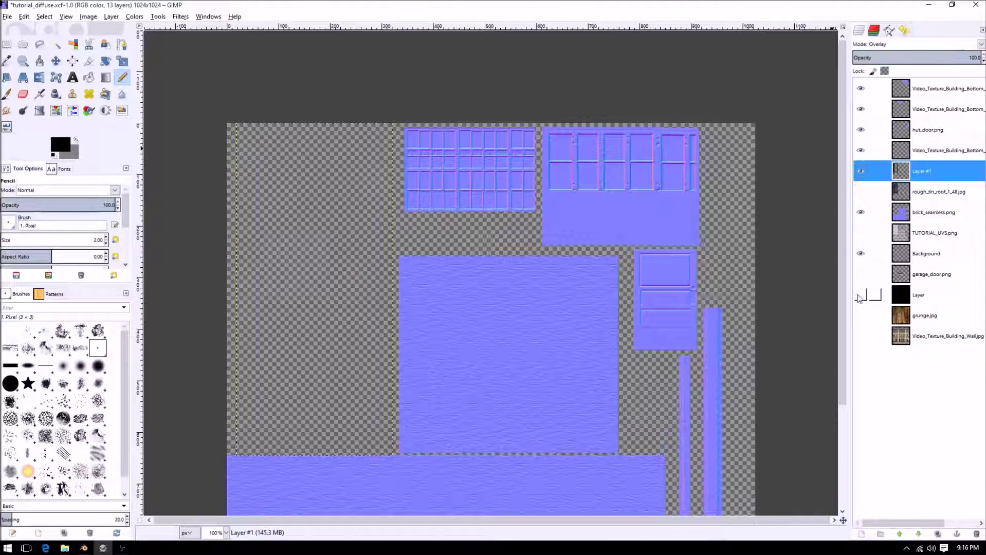
pyautogui.click(860, 172)
pyautogui.click(861, 191)
pyautogui.click(861, 191)
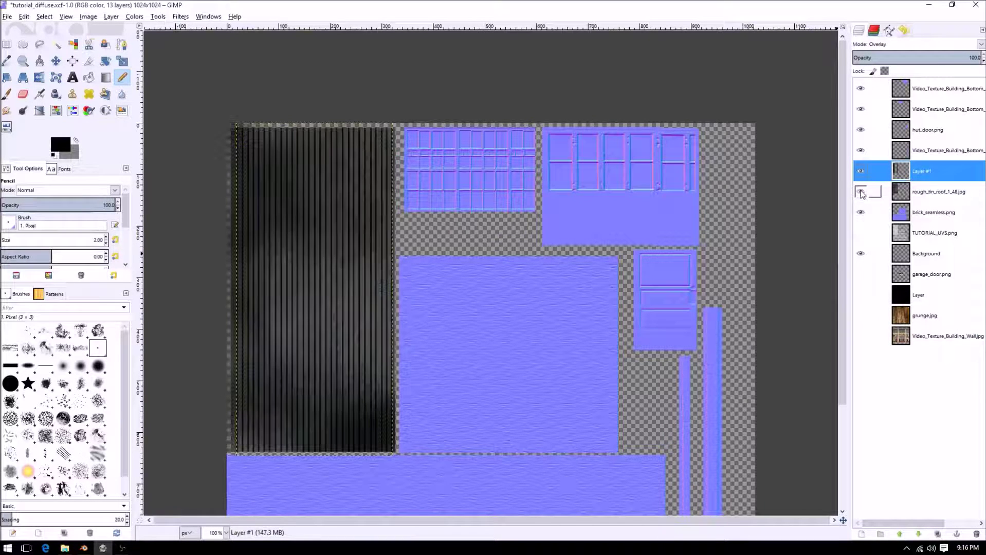
pyautogui.click(919, 192)
pyautogui.click(921, 177)
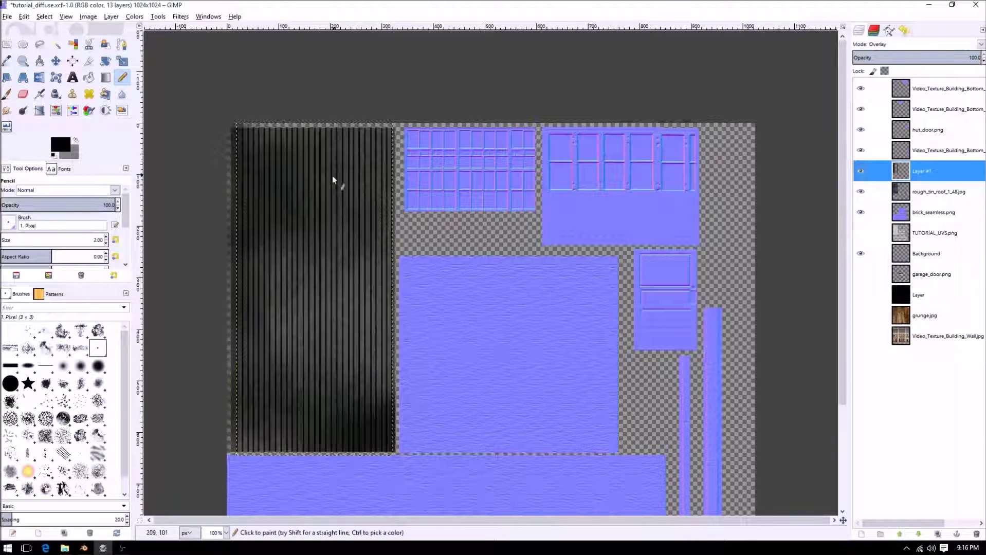
pyautogui.press('m')
pyautogui.moveTo(323, 205); pyautogui.dragTo(290, 212)
pyautogui.hotkey('ctrl', 'z')
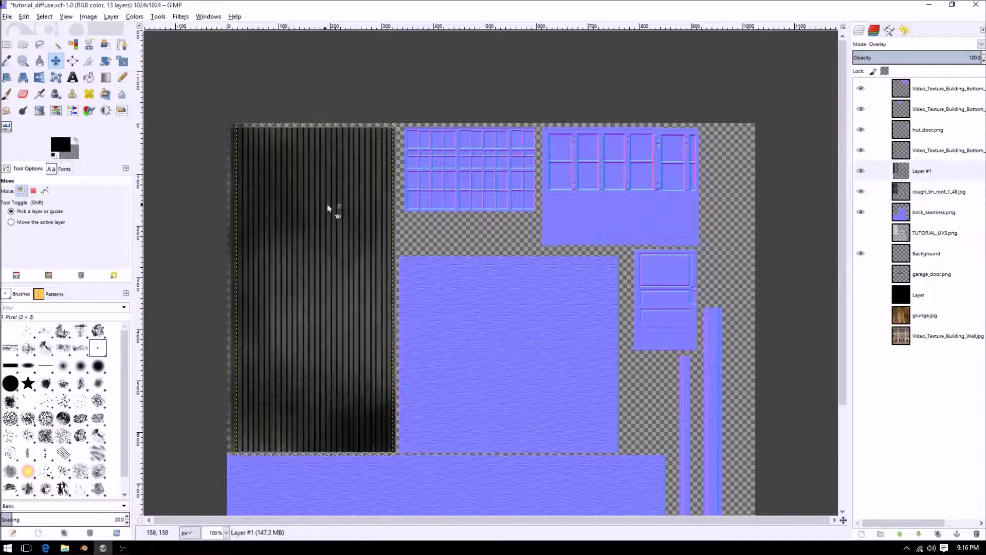
# Compare the grooves with the tin roof layer hidden and shown, and return Layer #1's blend mode to Normal
pyautogui.click(860, 192)
pyautogui.click(861, 192)
pyautogui.click(860, 192)
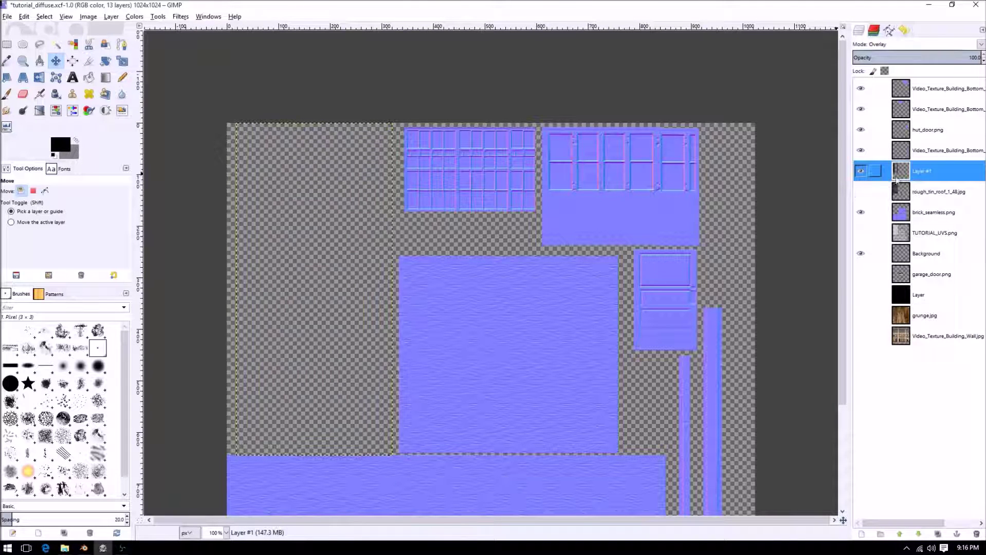
pyautogui.click(861, 191)
pyautogui.click(982, 29)
pyautogui.click(957, 20)
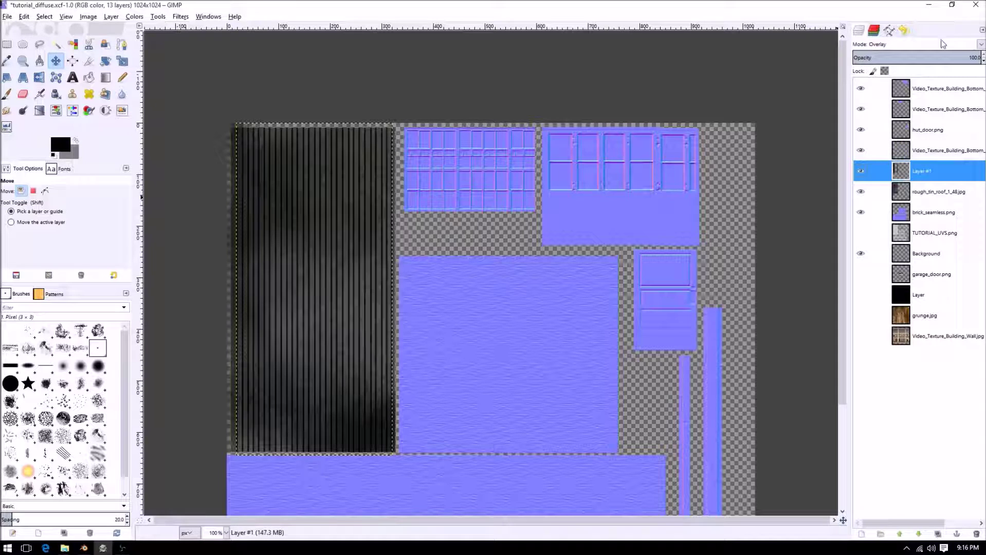
pyautogui.click(967, 46)
pyautogui.click(915, 57)
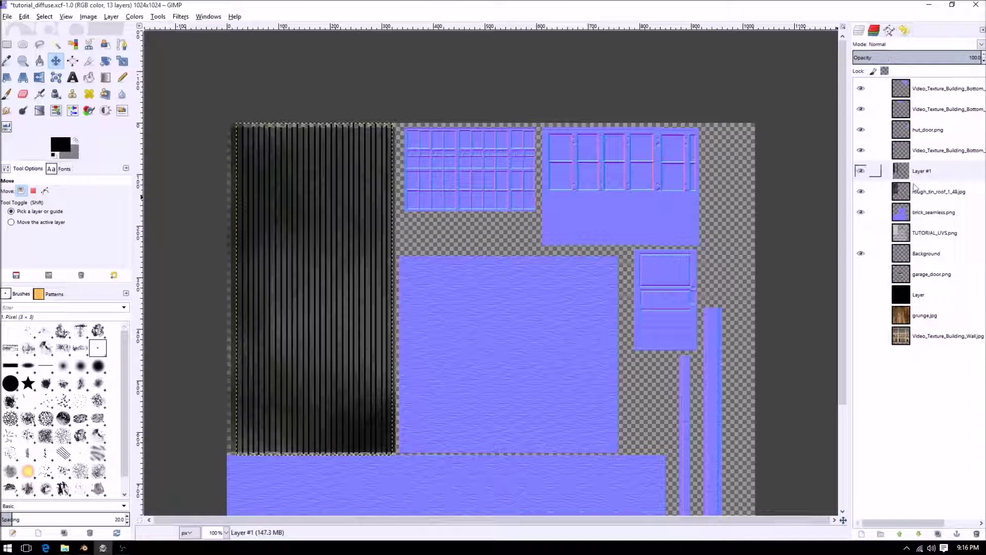
# Hide the rough_tin_roof_1_48.jpg layer to isolate the black groove lines over transparency
pyautogui.click(922, 171)
pyautogui.click(939, 191)
pyautogui.click(860, 191)
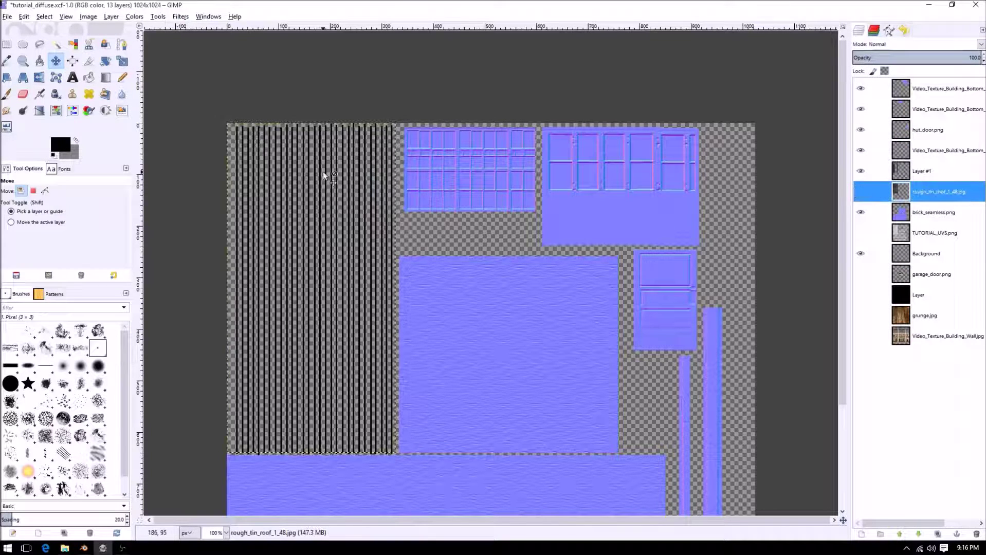
pyautogui.keyDown('ctrl'); pyautogui.scroll(2, 323, 172); pyautogui.keyUp('ctrl')
pyautogui.moveTo(278, 137); pyautogui.dragTo(393, 112, button='middle')
pyautogui.keyDown('ctrl'); pyautogui.scroll(-2, 355, 113); pyautogui.keyUp('ctrl')
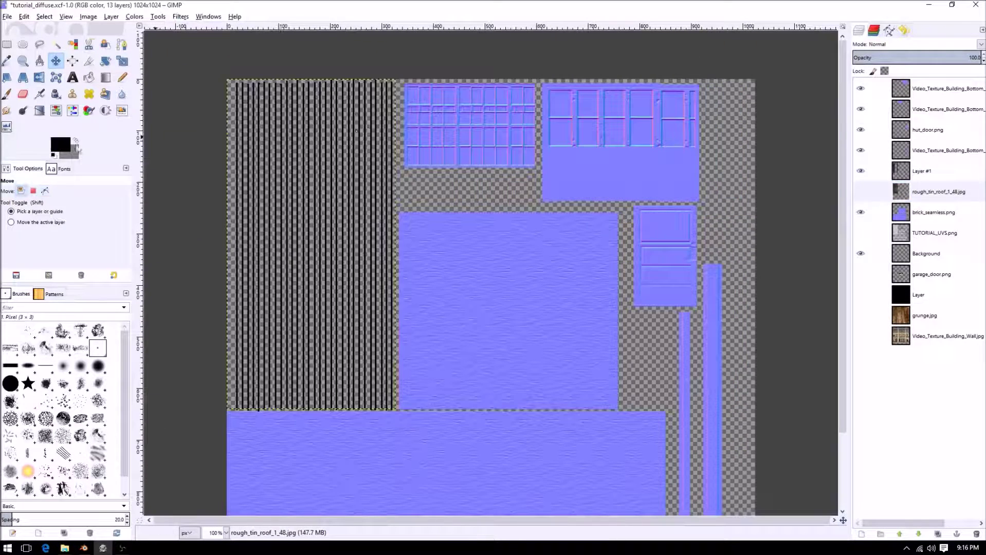
pyautogui.click(73, 155)
pyautogui.click(892, 179)
pyautogui.press('ctrl')
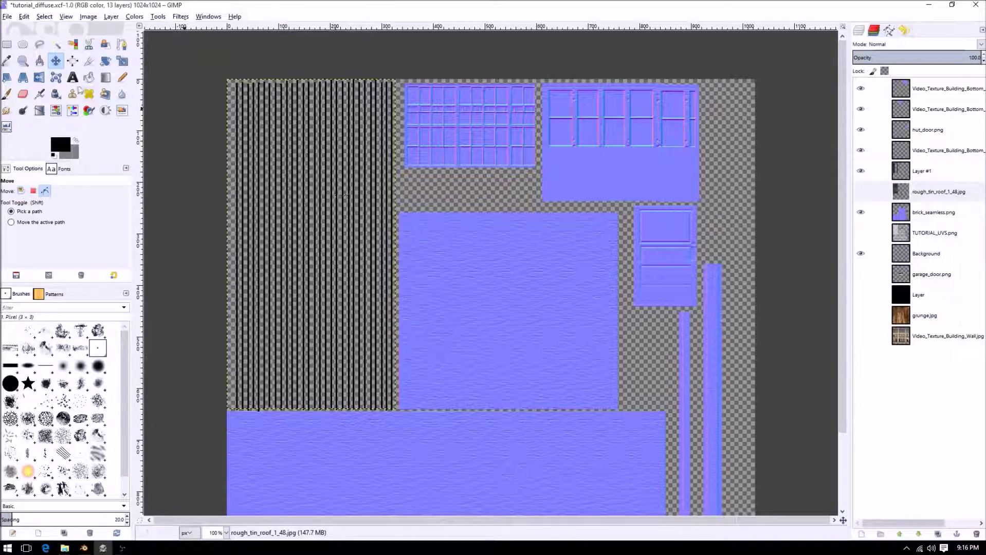
# Select all the transparent gaps between the groove lines on Layer #1 with Select by Color
pyautogui.click(72, 44)
pyautogui.keyDown('ctrl'); pyautogui.scroll(3, 257, 172); pyautogui.keyUp('ctrl')
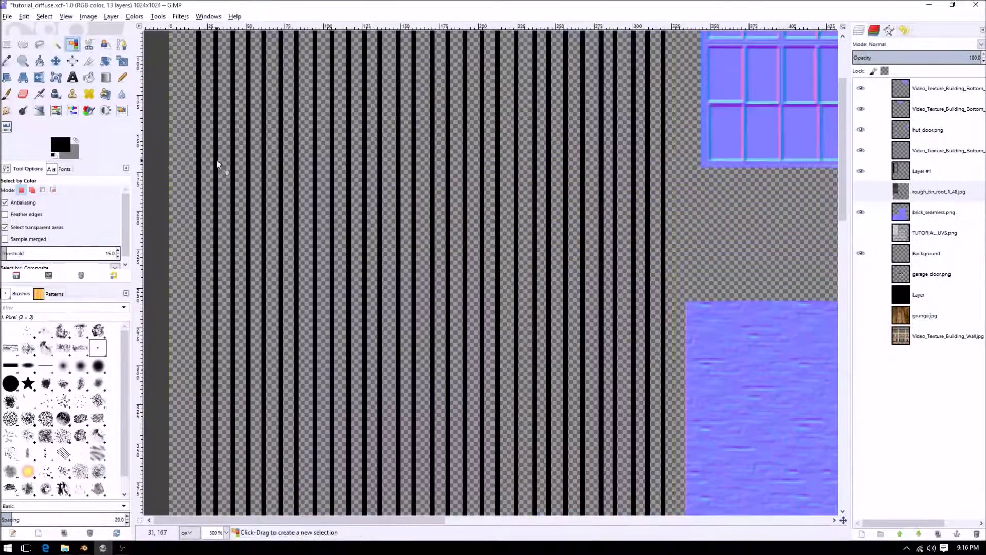
pyautogui.click(216, 160)
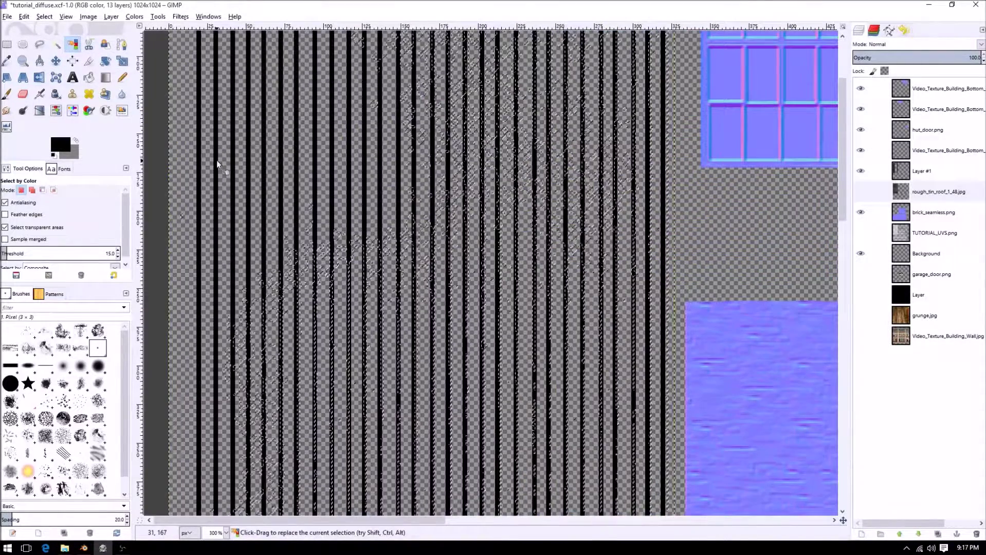
pyautogui.click(911, 171)
pyautogui.click(352, 154)
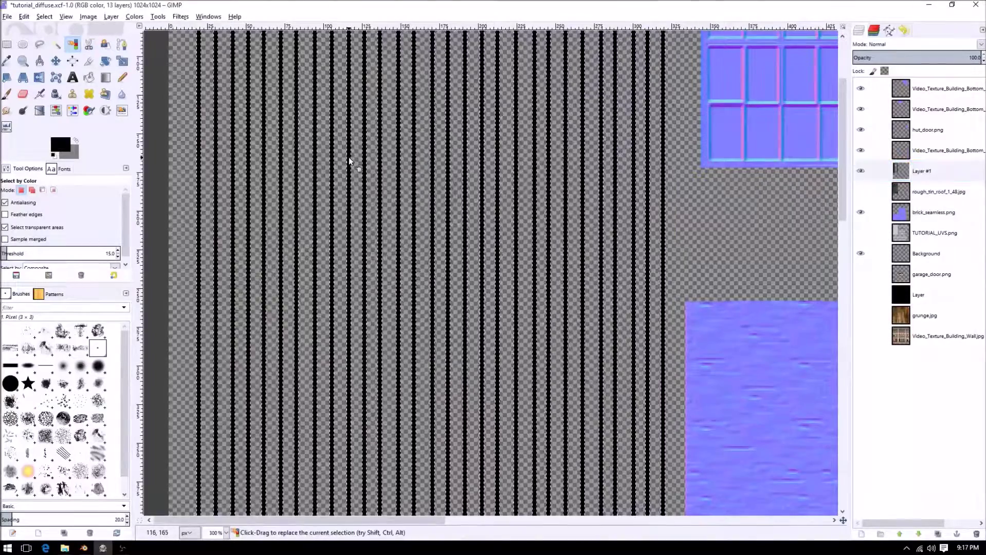
# Swap the colours so grey is the foreground, fill the selected gaps between the grooves with it, and clear the selection
pyautogui.hotkey('ctrl', ',')
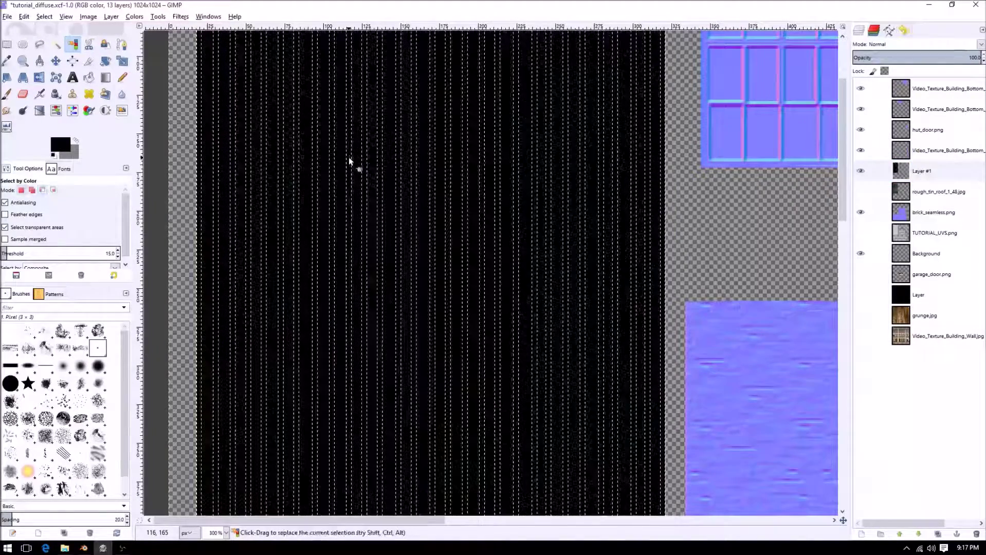
pyautogui.press('x')
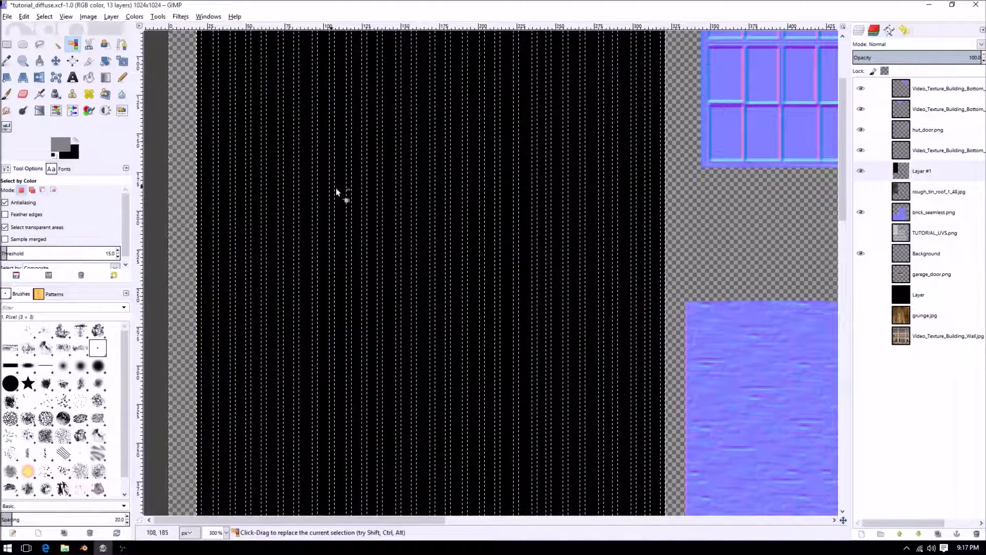
pyautogui.hotkey('ctrl', ',')
pyautogui.press('1')
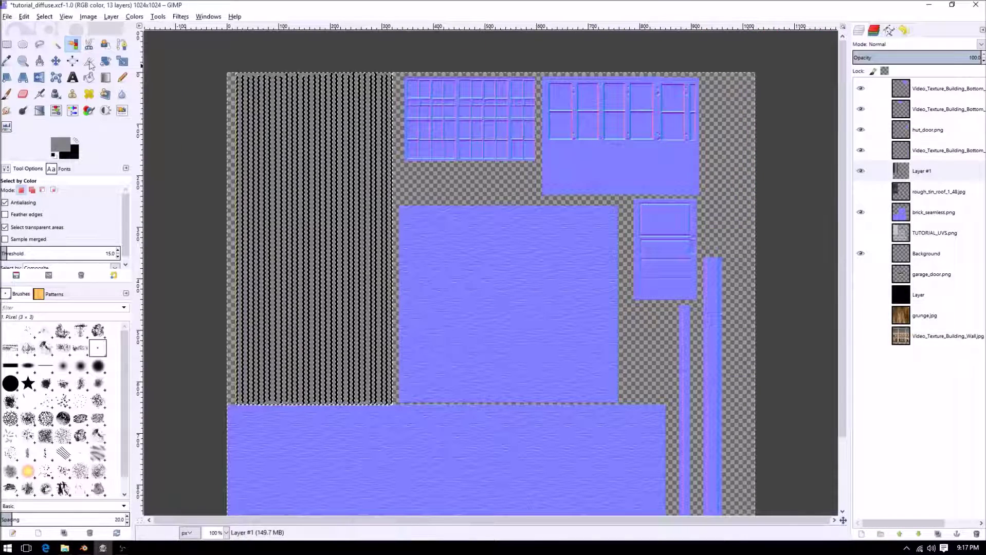
pyautogui.hotkey('ctrl', 'shift', 'a')
pyautogui.press('r')
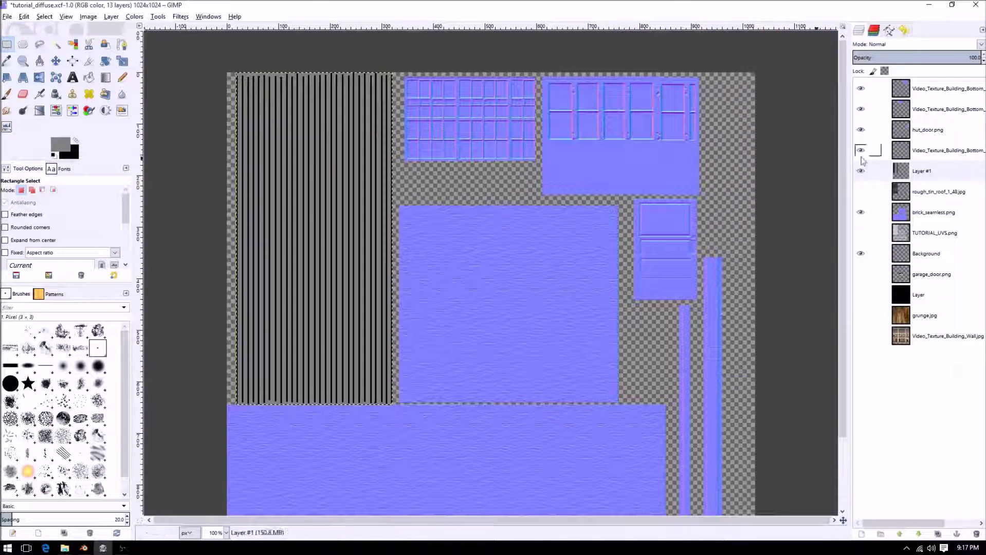
# Show the rough_tin_roof_1_48.jpg layer again beneath the grey and black striped layer, keeping Layer #1 selected
pyautogui.click(918, 174)
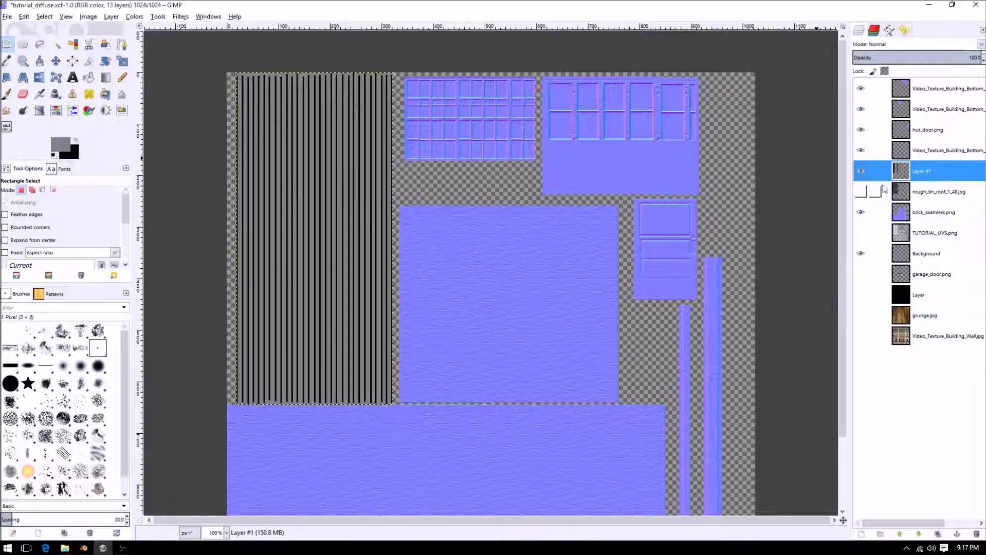
pyautogui.click(860, 193)
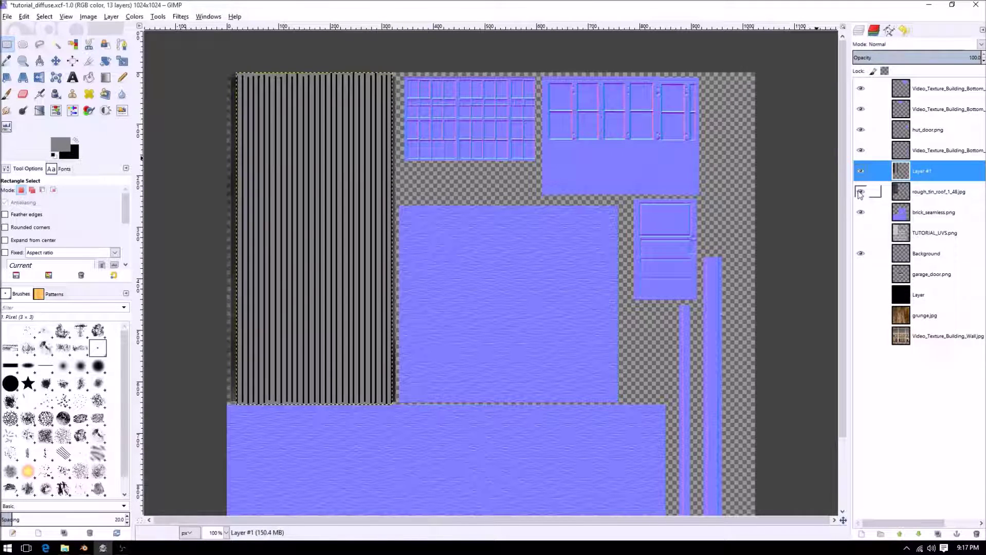
pyautogui.click(860, 193)
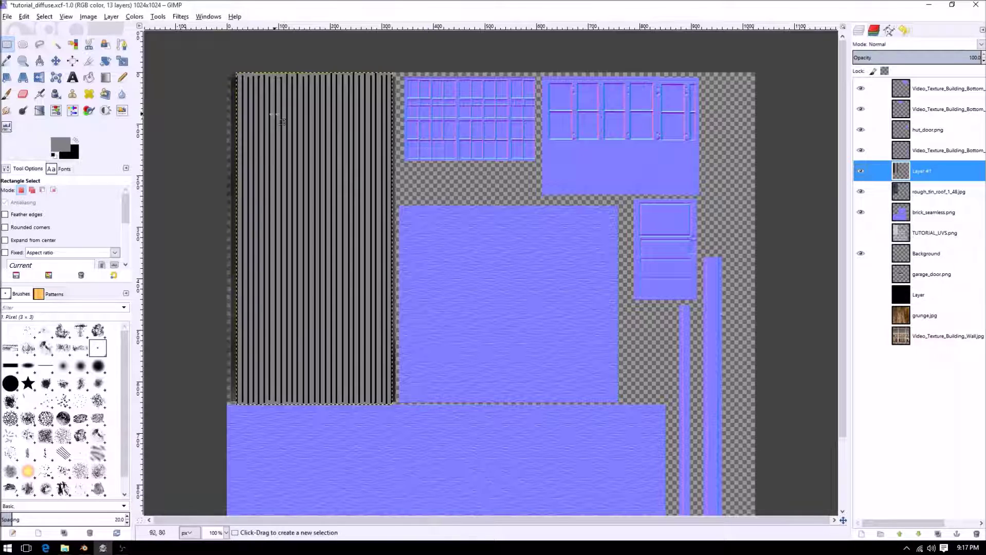
pyautogui.click(7, 45)
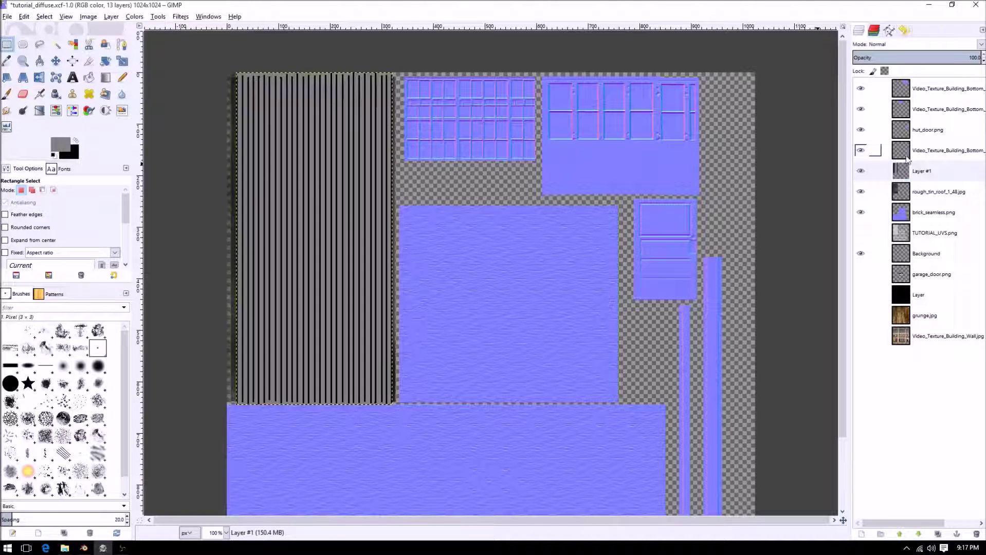
# Apply a Gaussian Blur with a 2.5 px radius and the RLE method to Layer #1's grey and black stripes
pyautogui.click(908, 174)
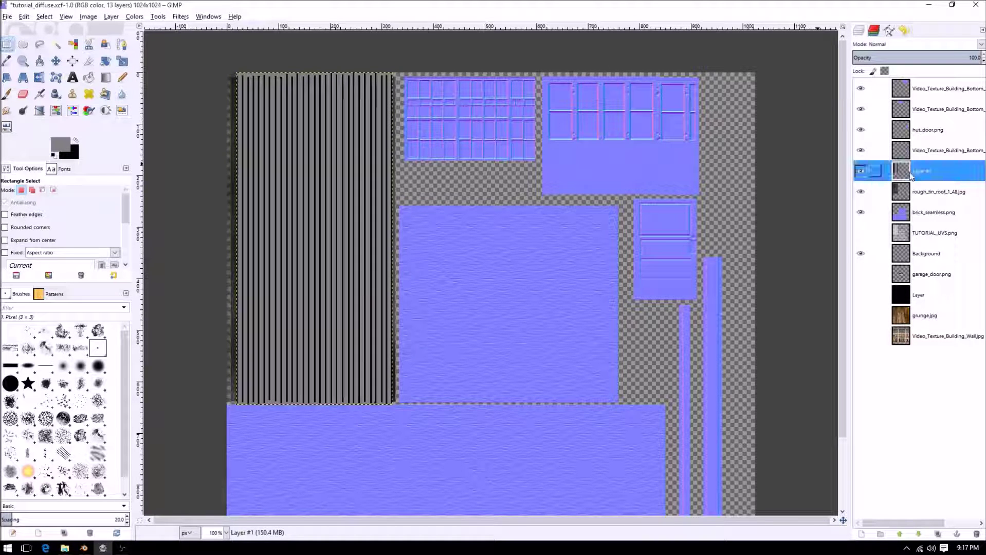
pyautogui.click(178, 17)
pyautogui.moveTo(199, 77)
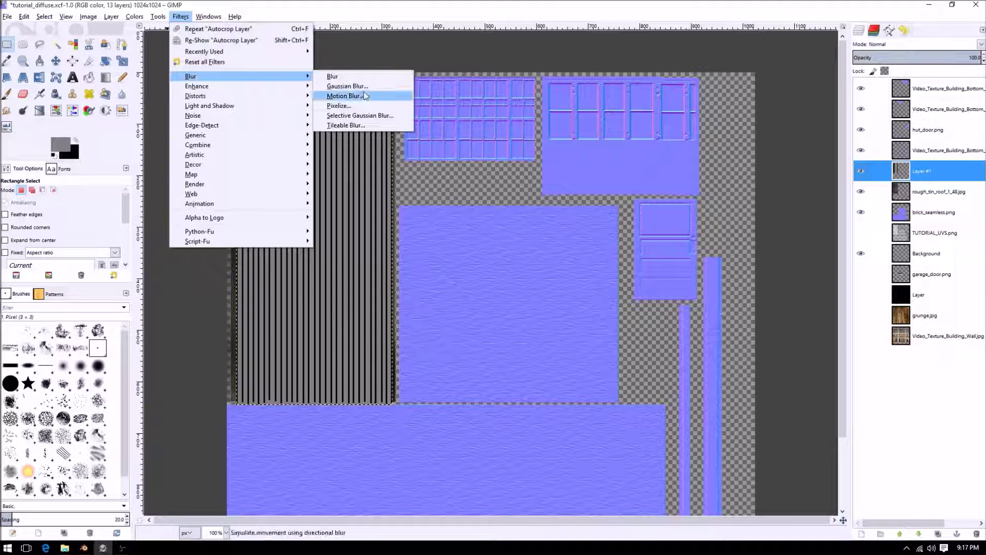
pyautogui.click(346, 85)
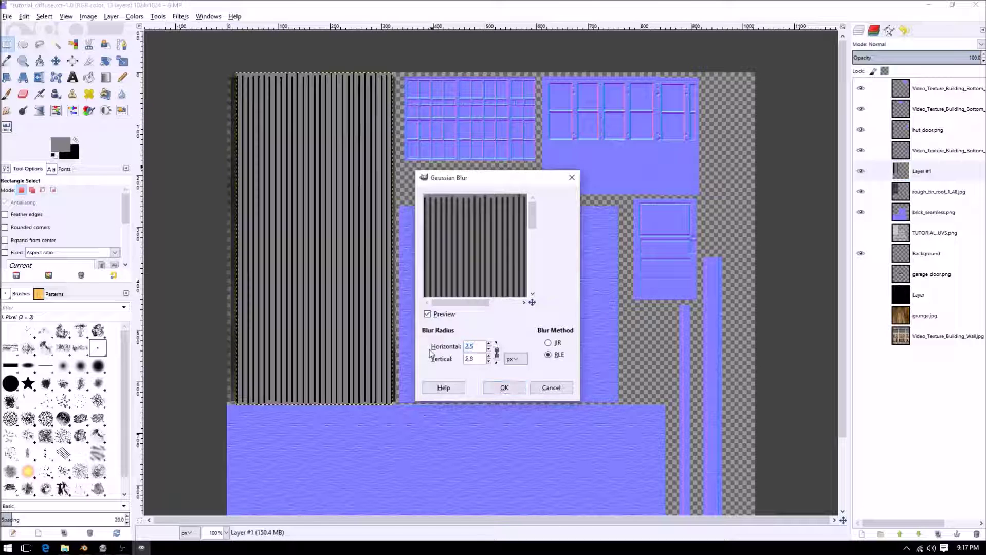
pyautogui.click(504, 388)
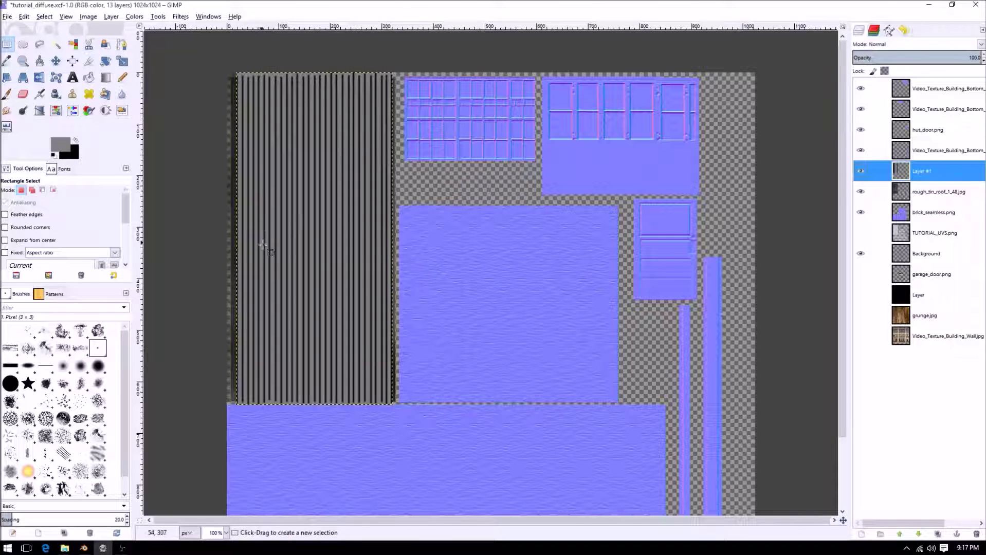
# Try the Normalmap filter on Layer #1 with scale 0.35, Sobel 3x3, Invert X and Invert Y, and undo it
pyautogui.click(181, 17)
pyautogui.moveTo(200, 175)
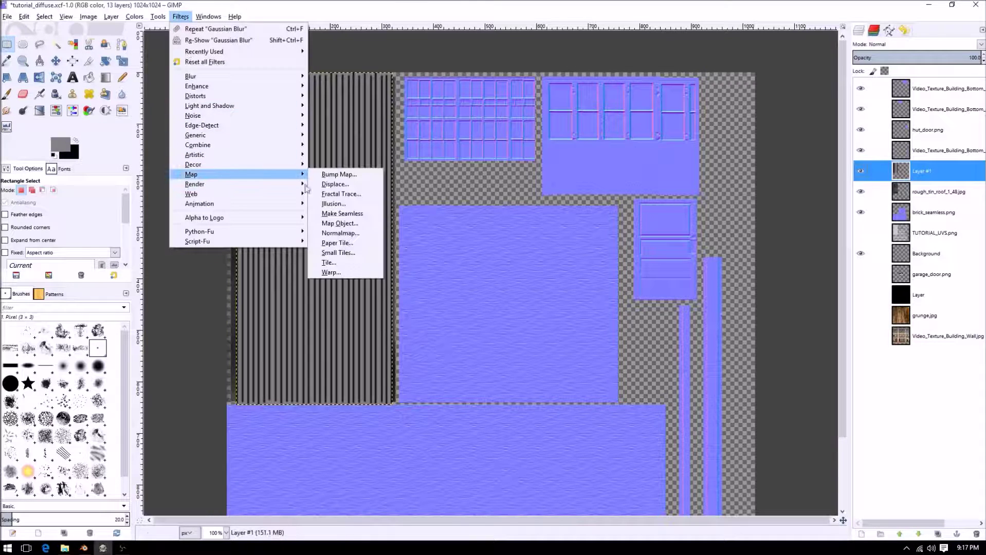
pyautogui.click(337, 233)
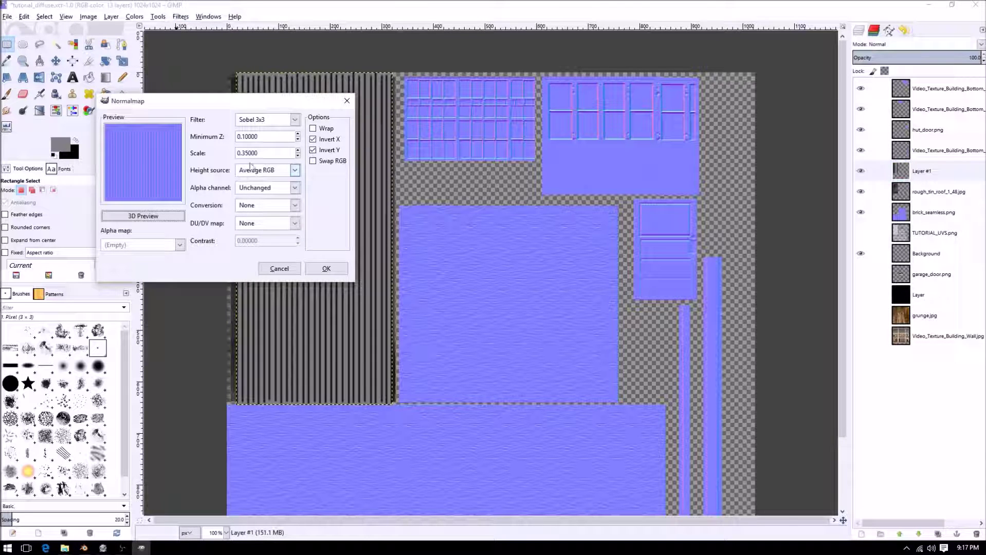
pyautogui.click(326, 268)
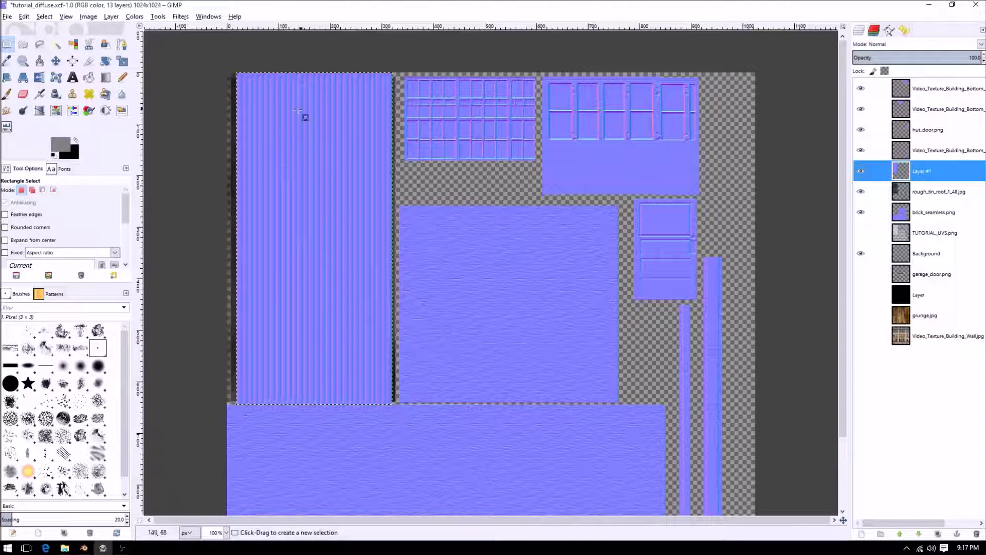
pyautogui.hotkey('ctrl', 'z')
# Try the Normalmap filter on Layer #1 with scale 0.15 and undo it
pyautogui.click(180, 17)
pyautogui.moveTo(210, 177)
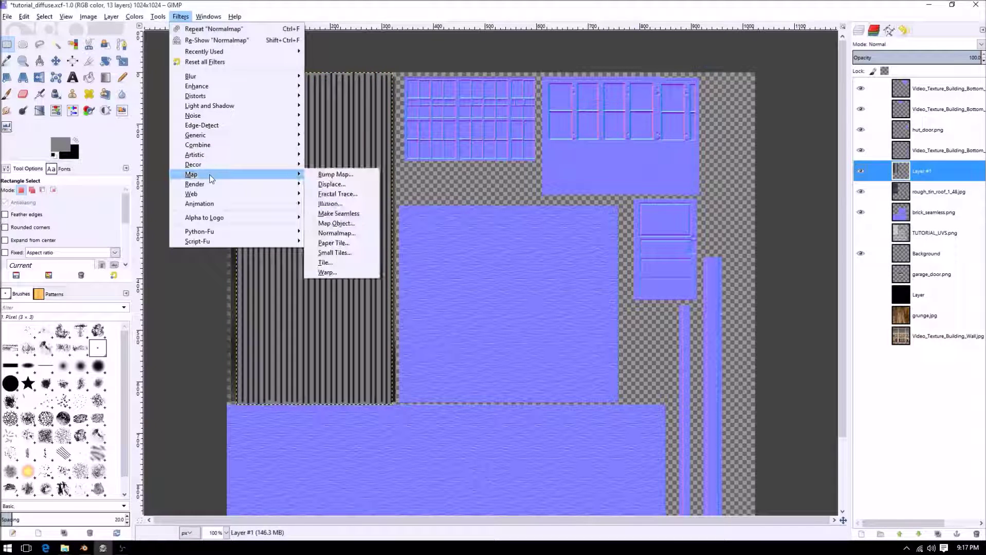
pyautogui.moveTo(280, 166); pyautogui.dragTo(190, 171)
pyautogui.write('.15000')
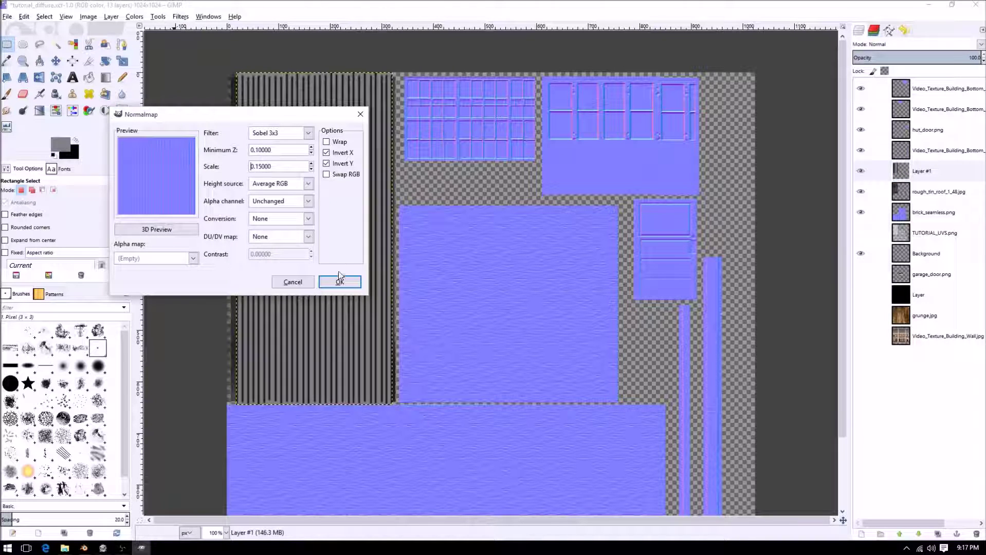
pyautogui.click(340, 282)
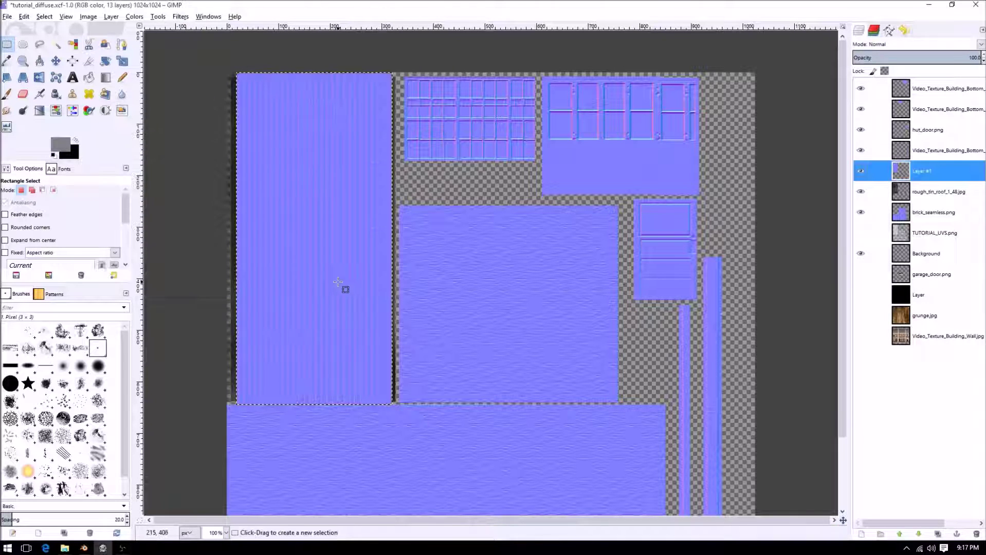
pyautogui.hotkey('ctrl', 'z')
# Apply the Normalmap filter to Layer #1 with scale 0.25, Sobel 3x3, Invert X and Invert Y
pyautogui.click(181, 17)
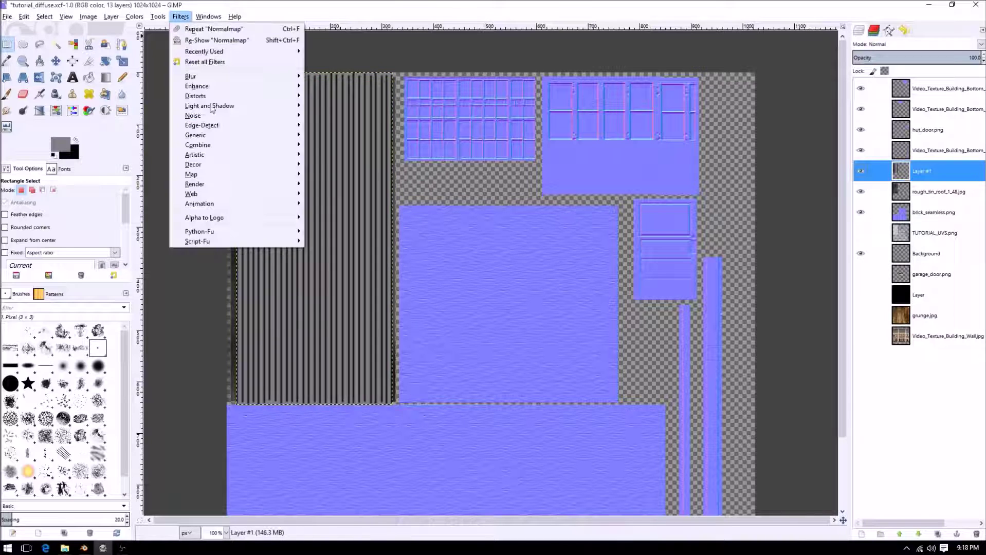
pyautogui.moveTo(215, 175)
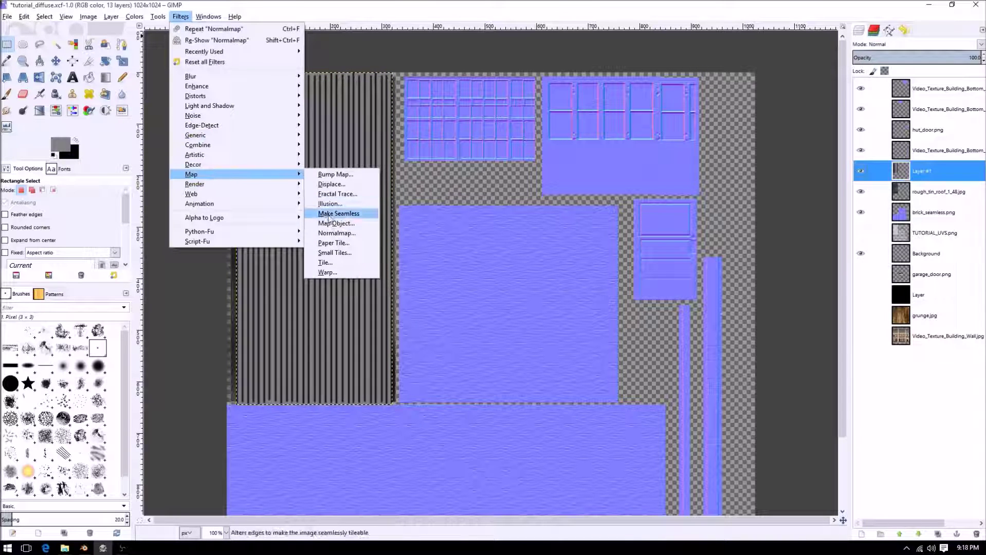
pyautogui.click(335, 234)
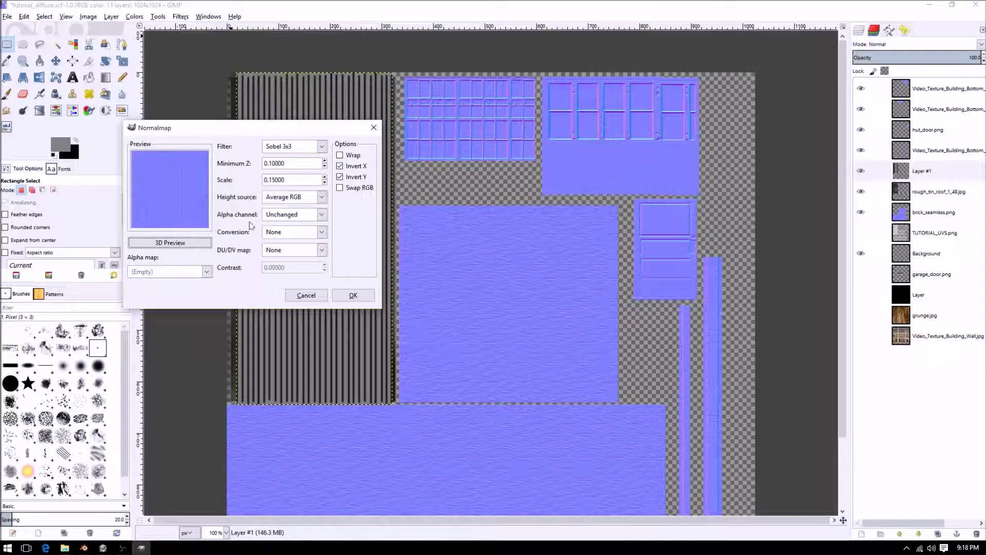
pyautogui.tripleClick(290, 180)
pyautogui.write('2')
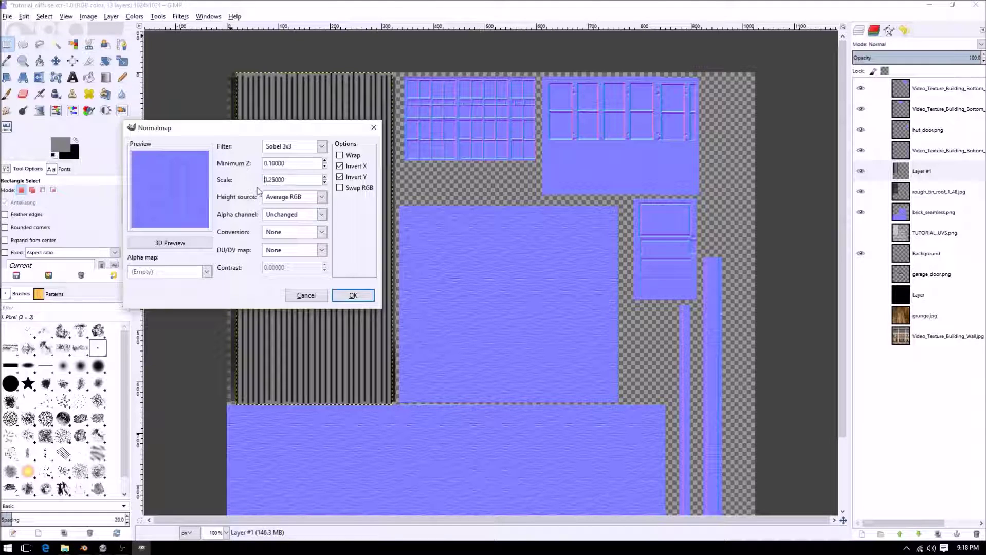
pyautogui.click(353, 295)
pyautogui.keyDown('ctrl'); pyautogui.scroll(-2, 364, 301); pyautogui.keyUp('ctrl')
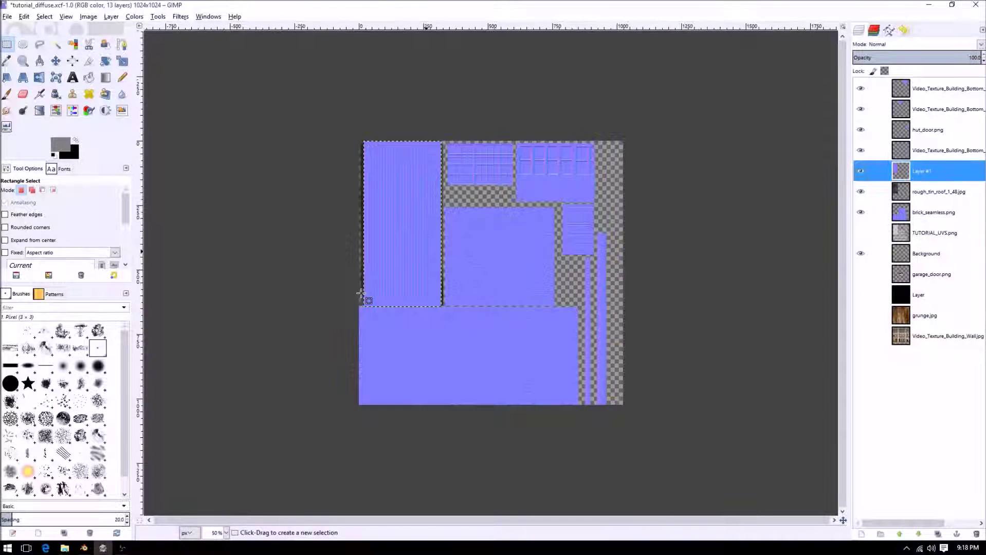
pyautogui.keyDown('ctrl'); pyautogui.scroll(1, 436, 315); pyautogui.keyUp('ctrl')
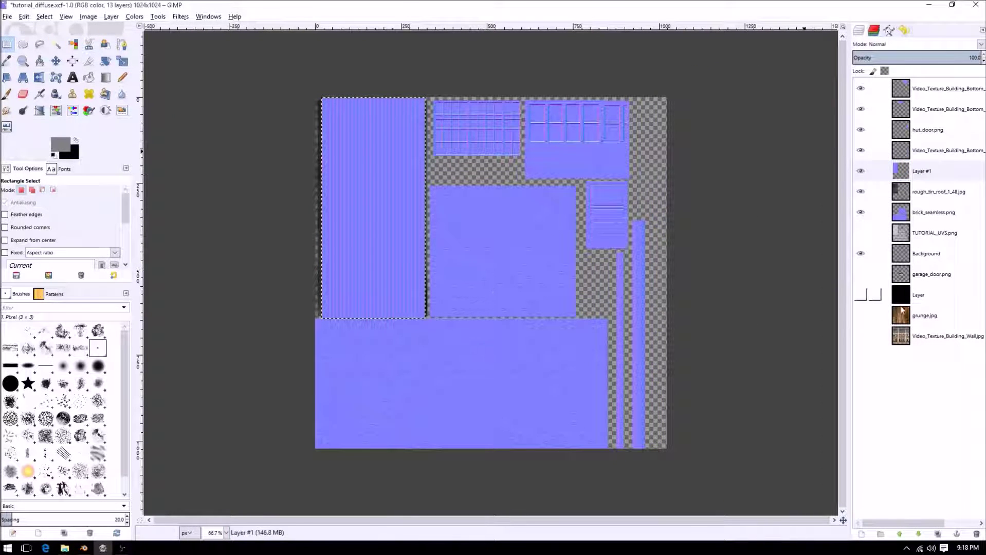
# Show the black layer named Layer behind the texture parts, and fill the rough_tin_roof_1_48.jpg layer with the grey foreground colour
pyautogui.click(861, 295)
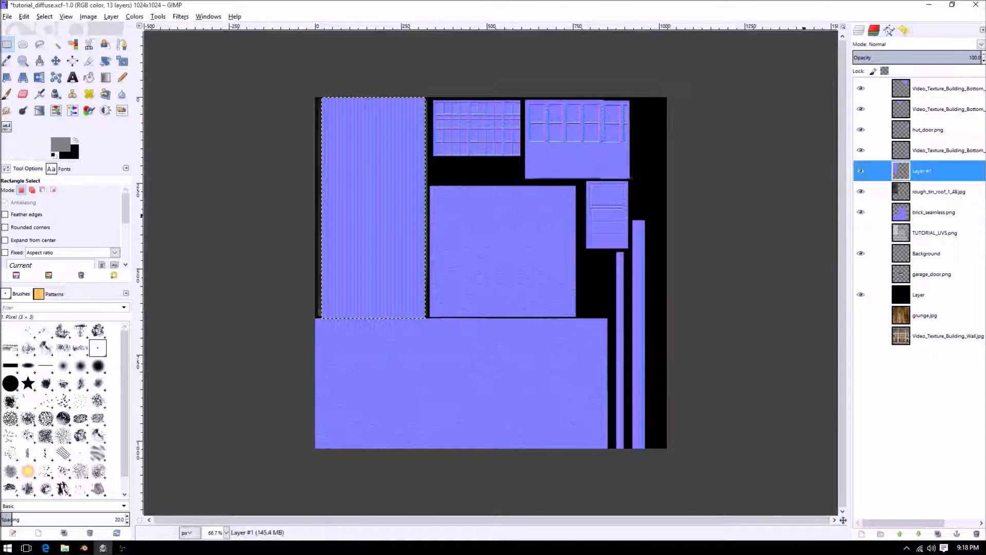
pyautogui.click(921, 192)
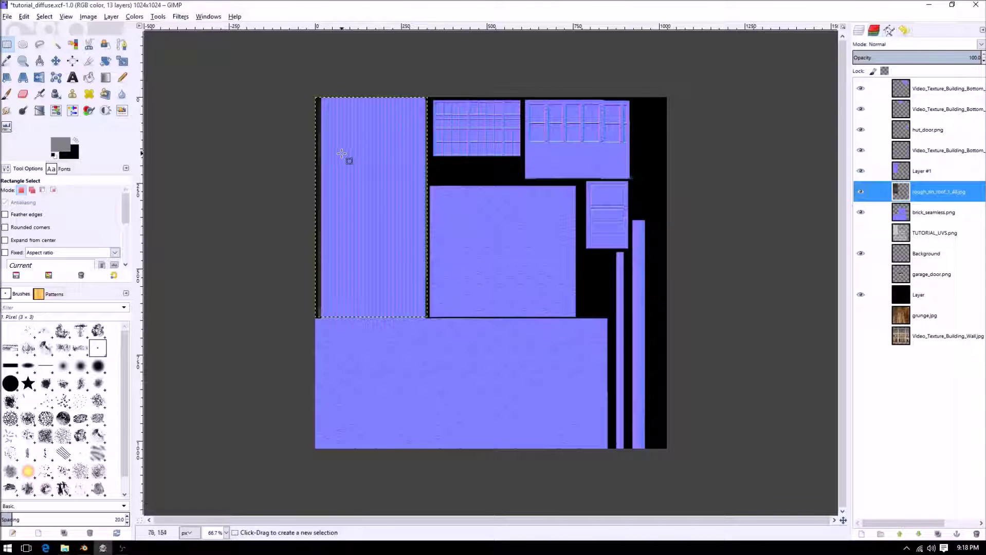
pyautogui.click(109, 17)
pyautogui.click(109, 18)
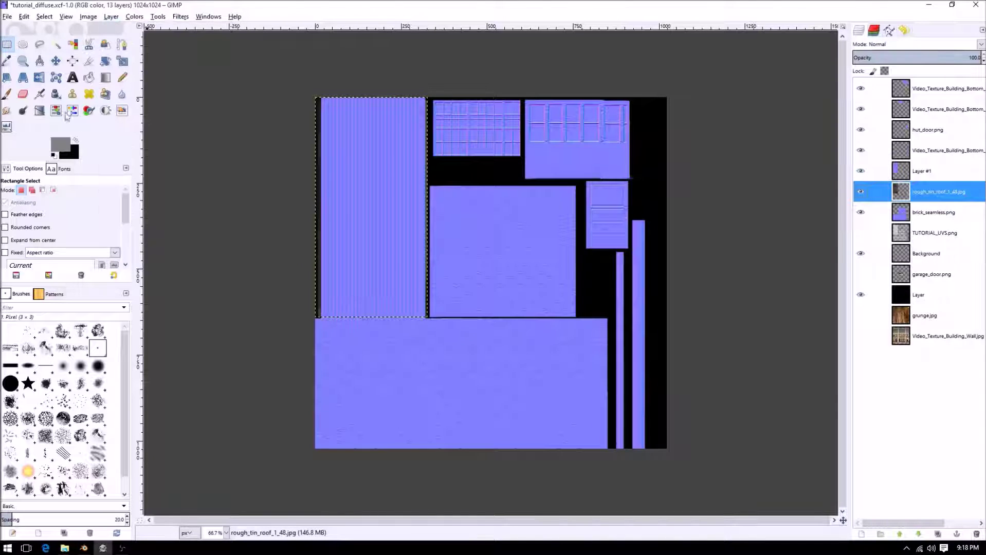
pyautogui.hotkey('ctrl', ',')
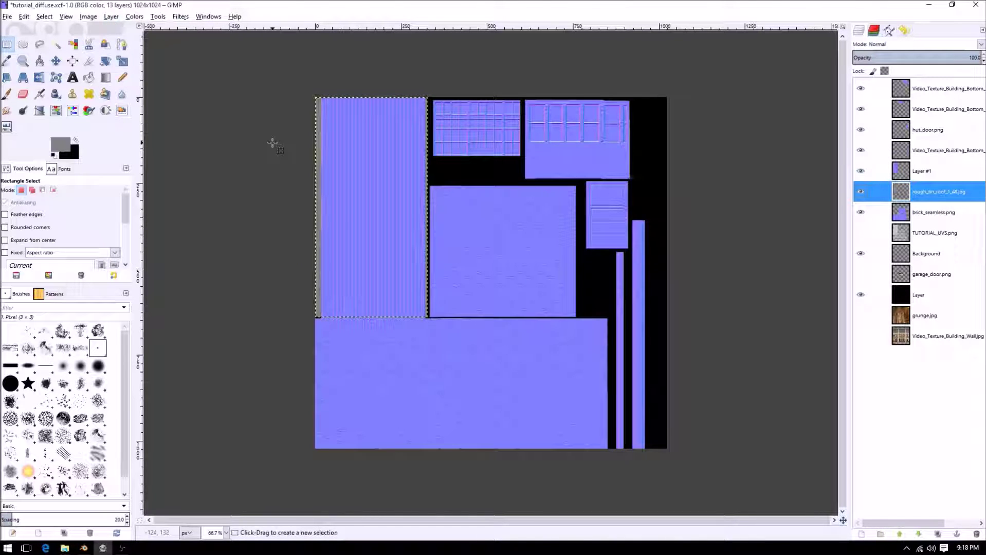
# Apply the Normalmap filter to the grey-filled rough_tin_roof_1_48.jpg layer
pyautogui.click(183, 18)
pyautogui.moveTo(224, 176)
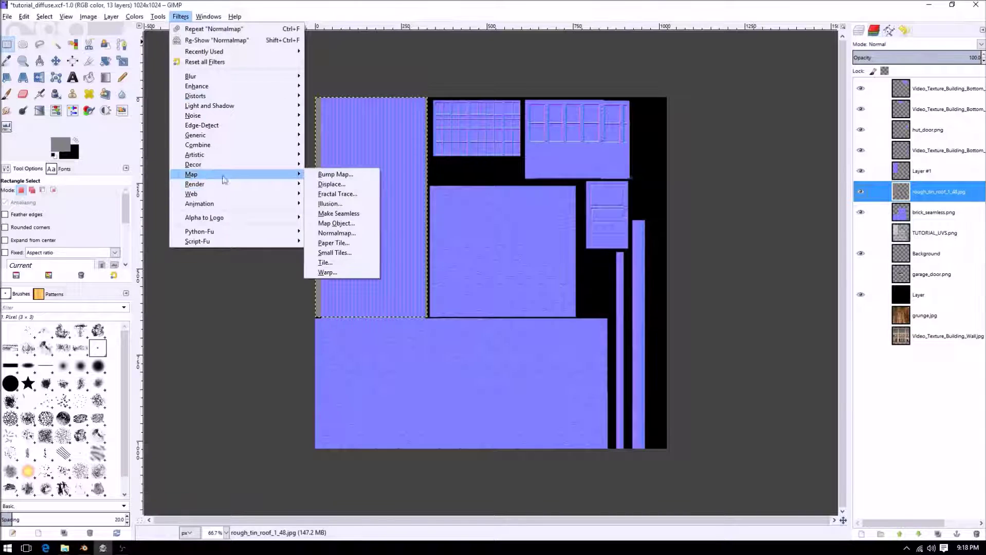
pyautogui.click(336, 233)
pyautogui.click(249, 187)
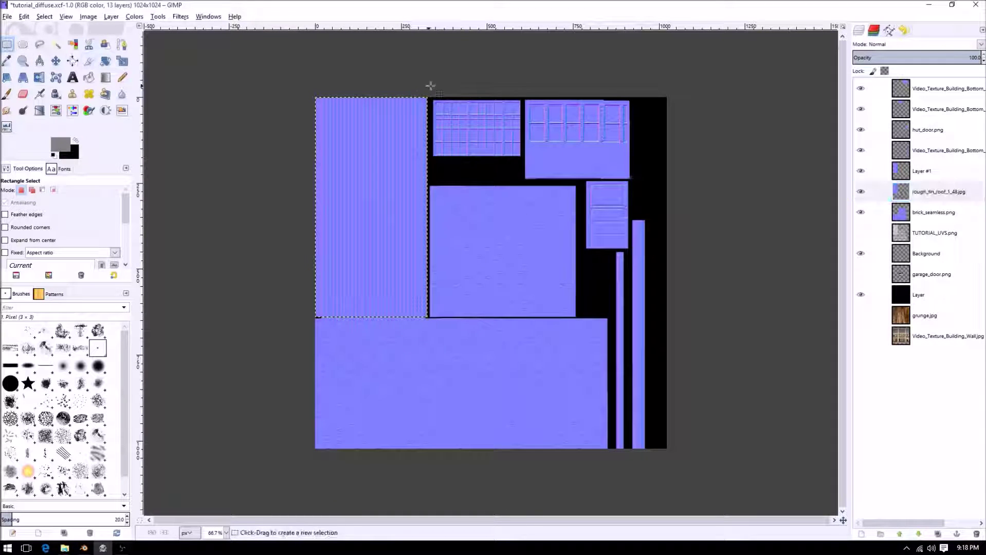
# Cancel the image export, check the tutorial_d texture file on the desktop, and return to GIMP
pyautogui.hotkey('shift', 'ctrl', 'e')
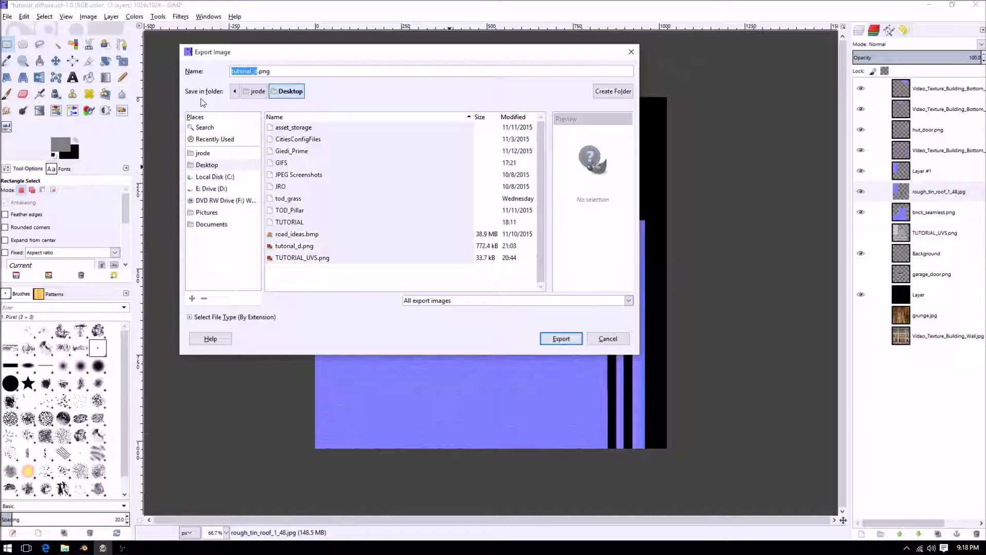
pyautogui.click(607, 340)
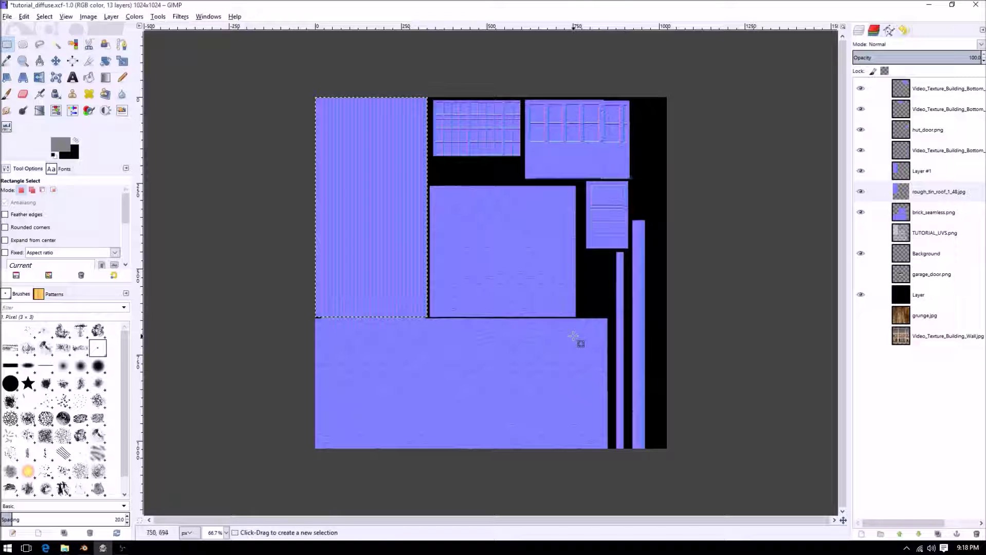
pyautogui.click(929, 4)
pyautogui.click(926, 6)
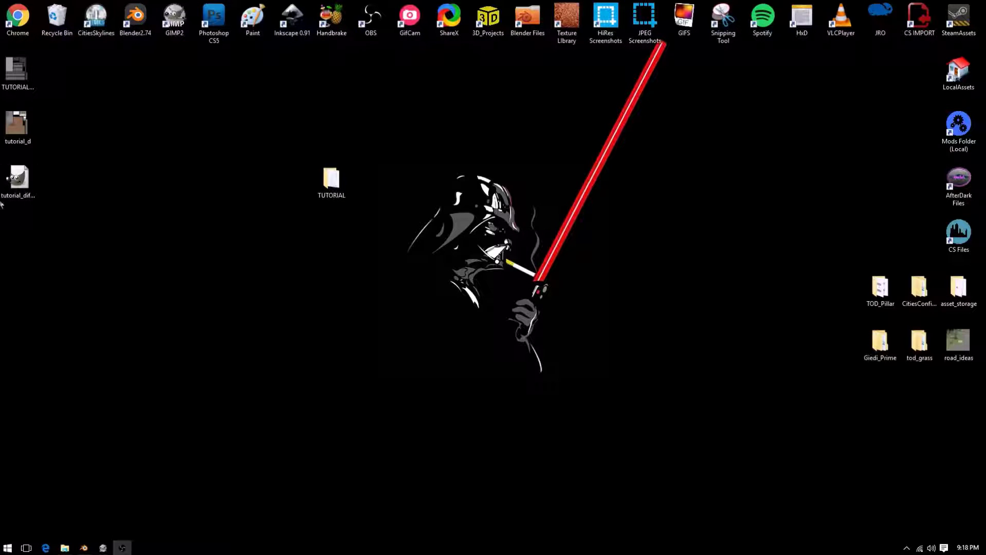
pyautogui.rightClick(20, 126)
pyautogui.click(49, 155)
pyautogui.click(103, 548)
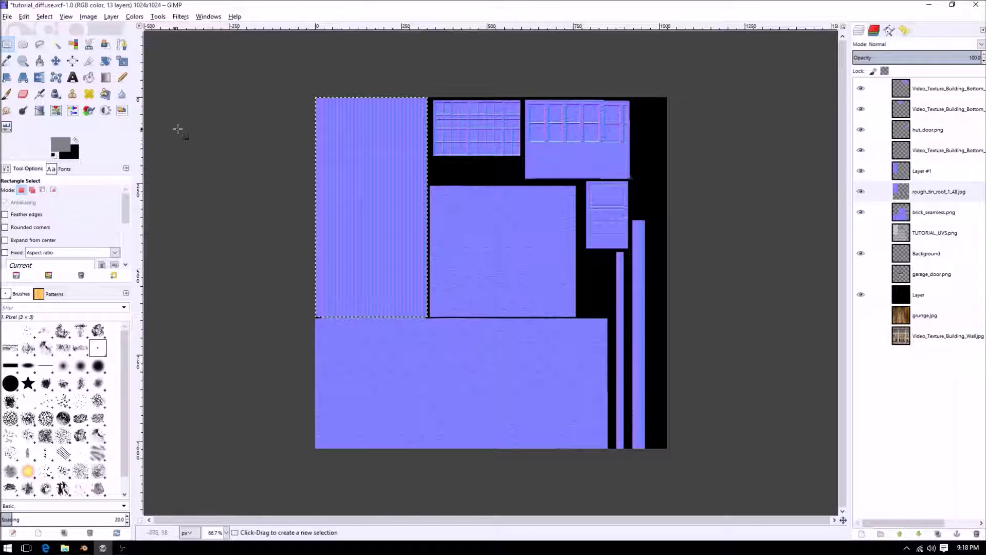
# Scale the whole normal map image to 512 × 512 px with Cubic interpolation
pyautogui.click(88, 16)
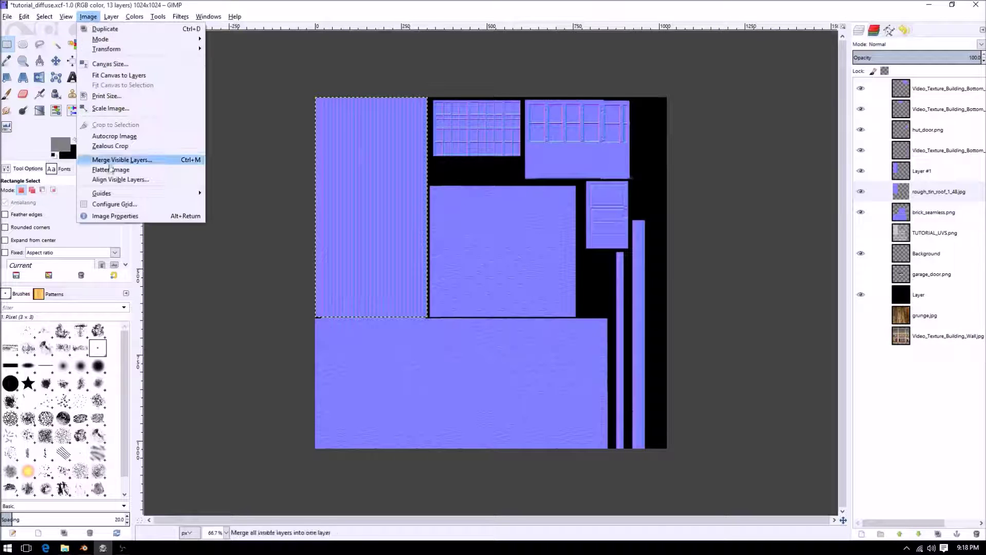
pyautogui.click(109, 108)
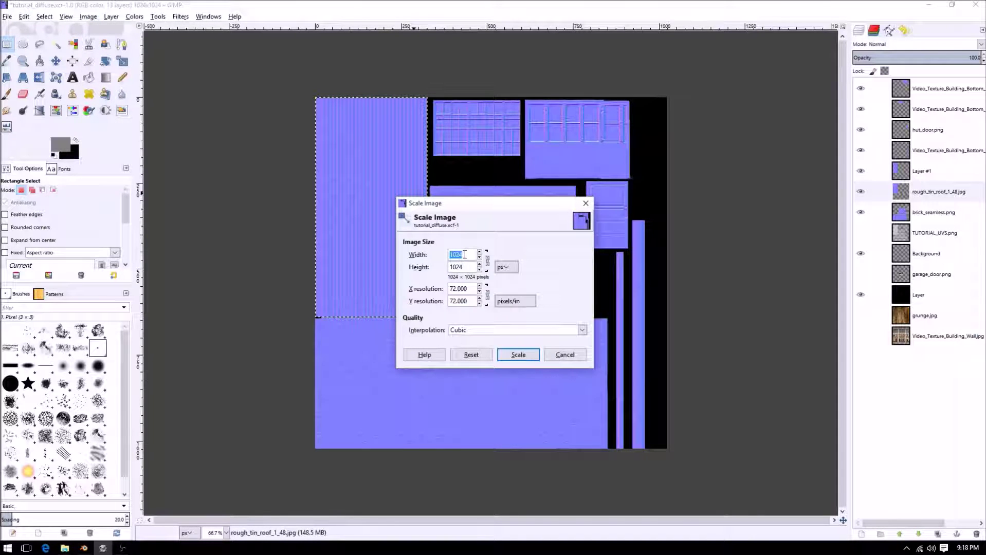
pyautogui.write('512')
pyautogui.press('Tab')
pyautogui.click(517, 354)
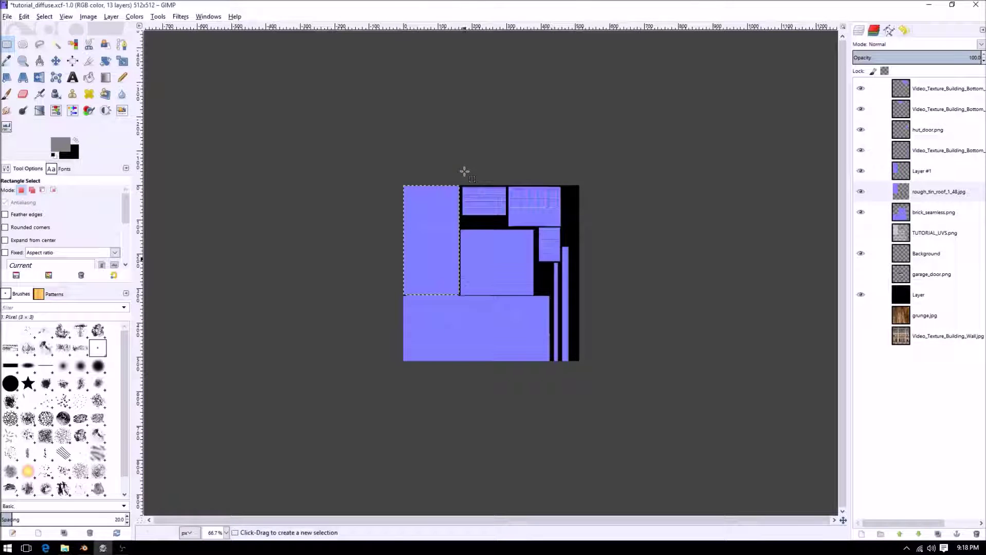
# Export the scaled normal map to the Desktop folder as tutorial_n.png
pyautogui.hotkey('ctrl', 'shift', 'e')
pyautogui.click(238, 165)
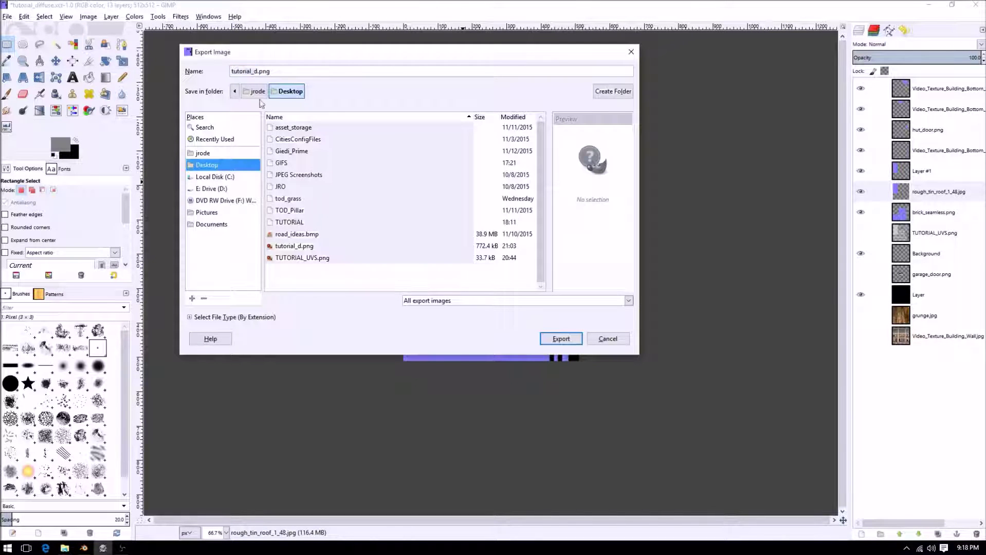
pyautogui.click(254, 71)
pyautogui.write('n')
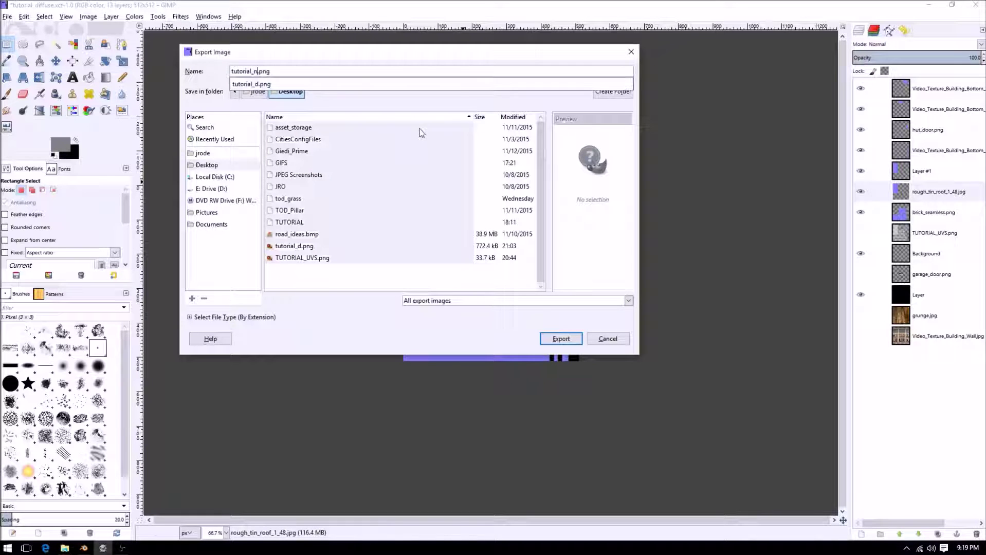
pyautogui.click(559, 339)
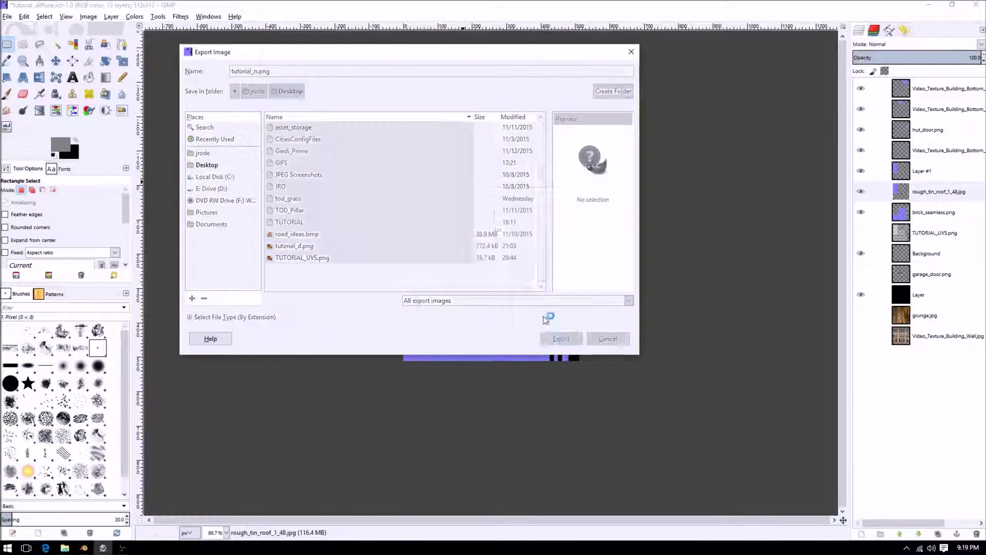
pyautogui.click(500, 370)
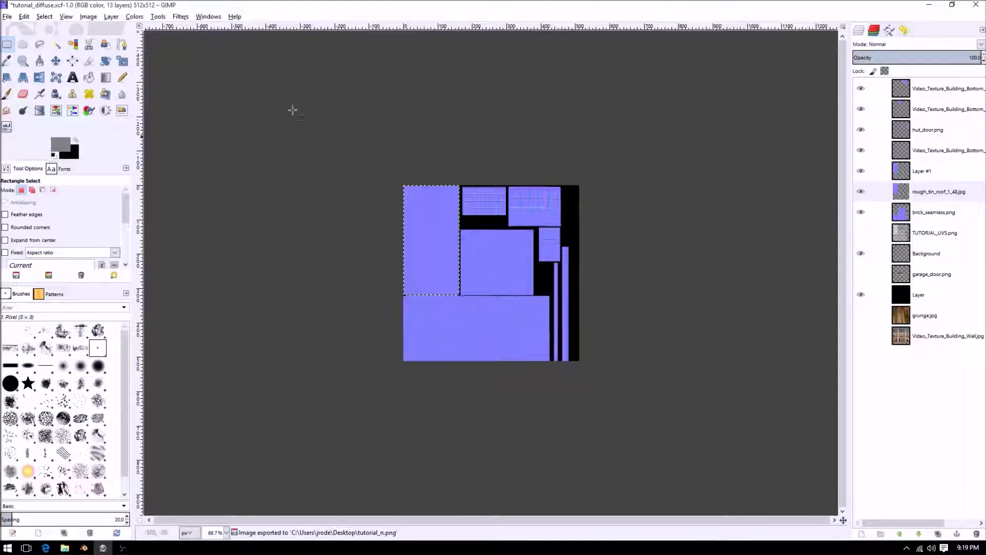
# Undo the image scaling and add the desktop's tutorial_d.png as a new layer at the top of the layer stack
pyautogui.hotkey('ctrl', 'z')
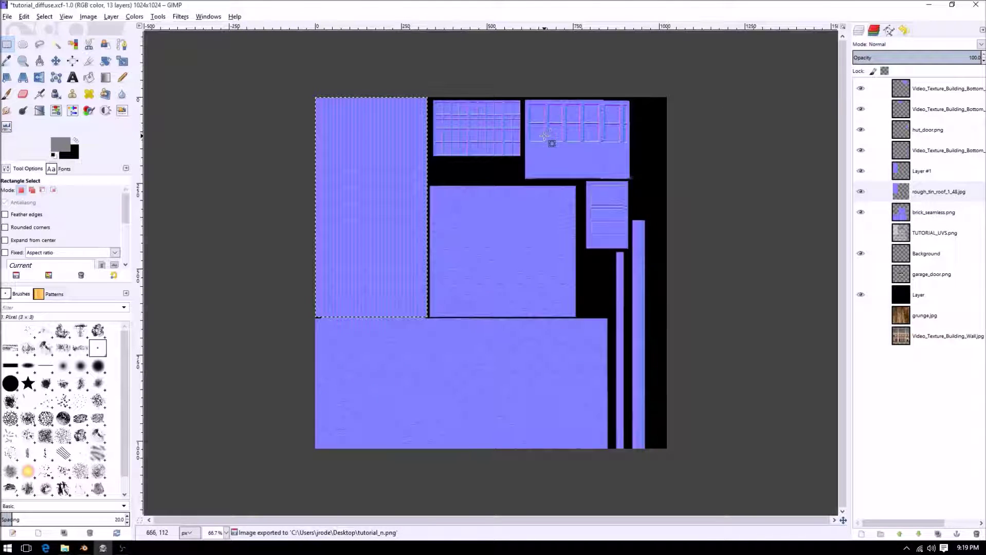
pyautogui.press('super+d')
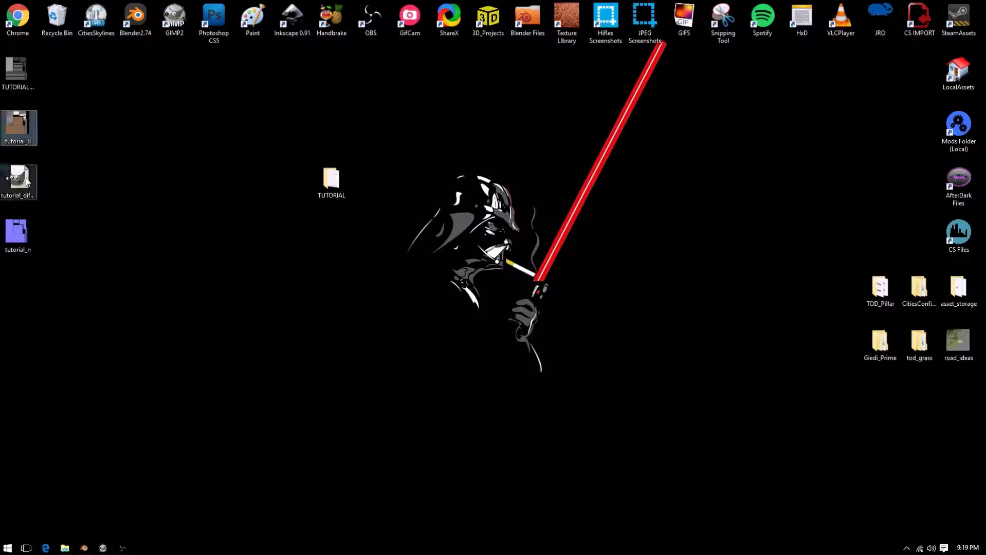
pyautogui.moveTo(22, 135); pyautogui.dragTo(929, 85)
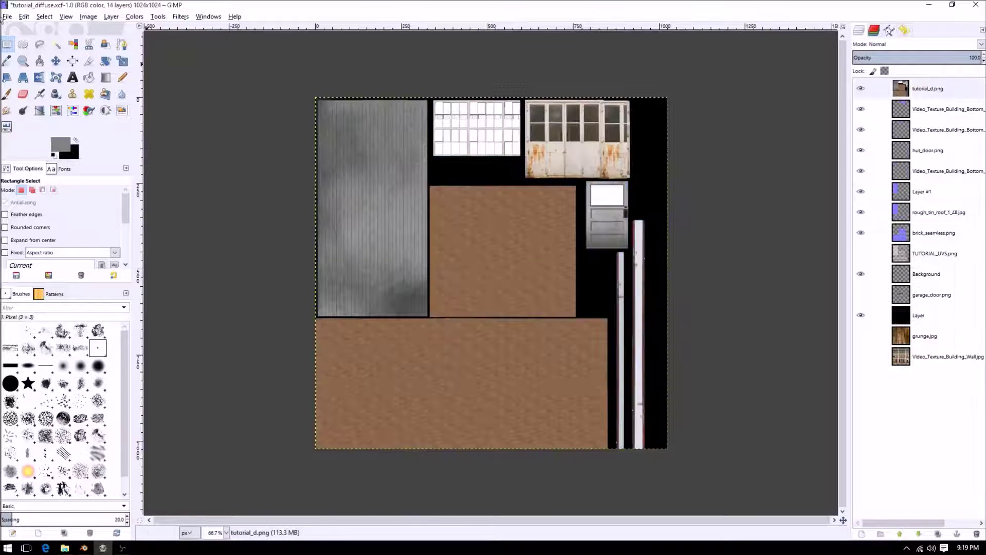
# Scale the image showing the tutorial_d.png diffuse texture to 512 × 512 px with Cubic interpolation
pyautogui.click(85, 17)
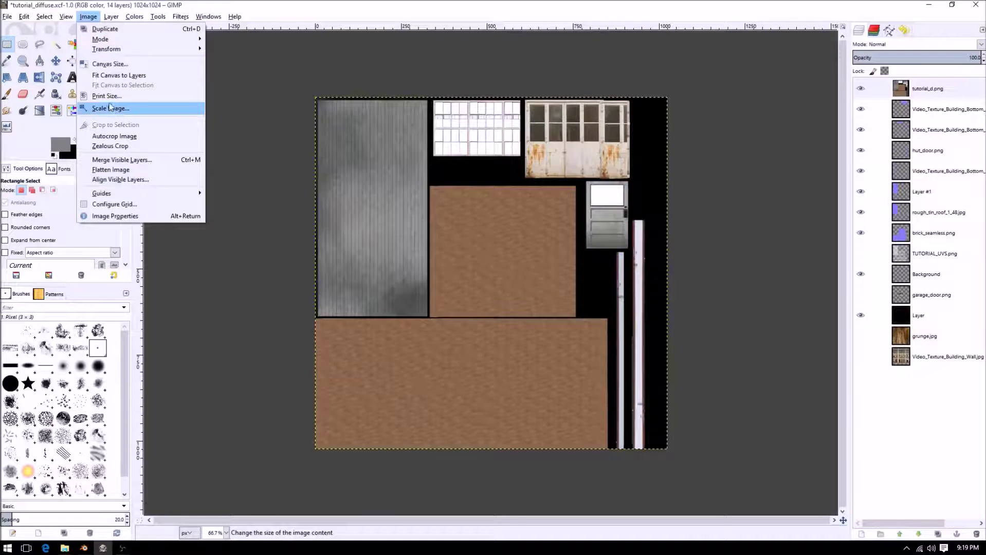
pyautogui.click(107, 109)
pyautogui.write('512')
pyautogui.press('Tab')
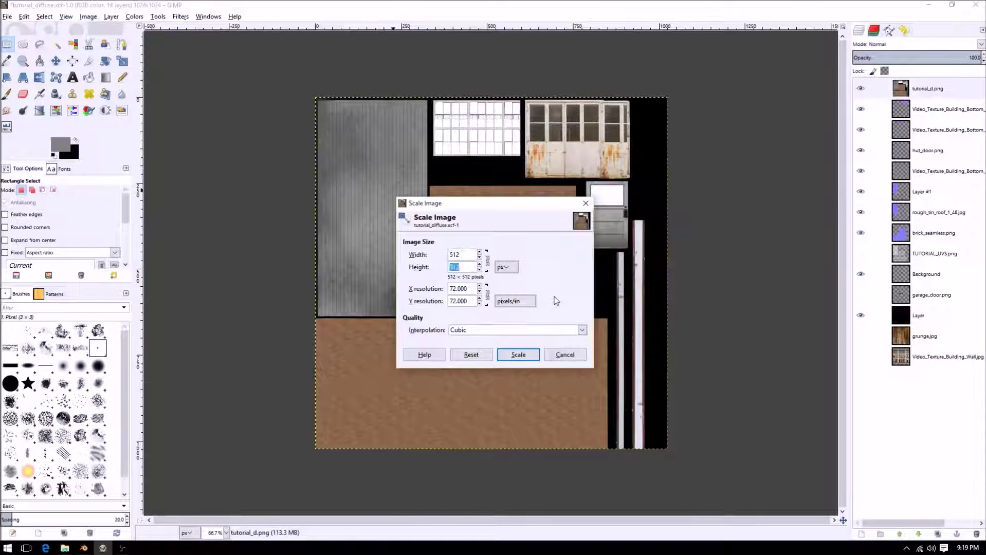
pyautogui.write('12')
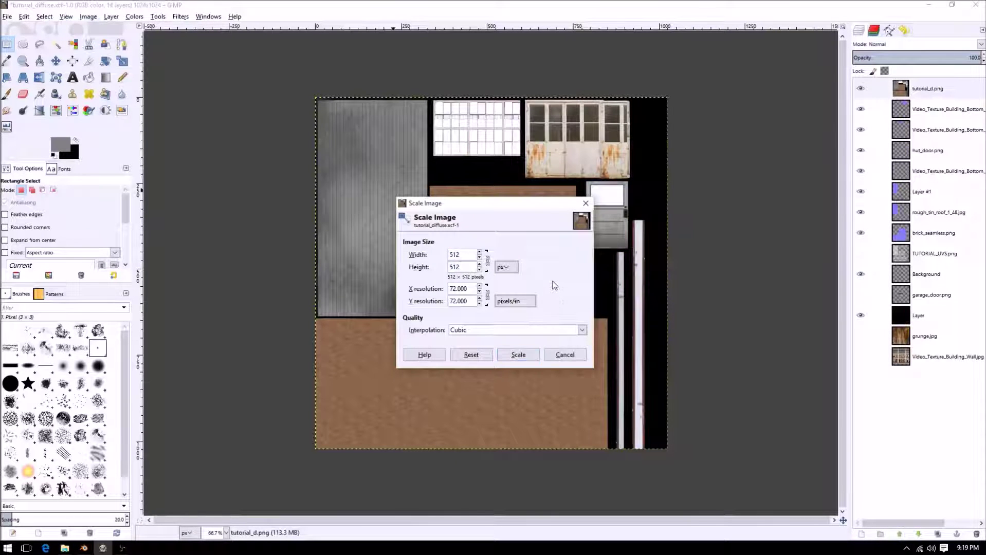
pyautogui.click(518, 354)
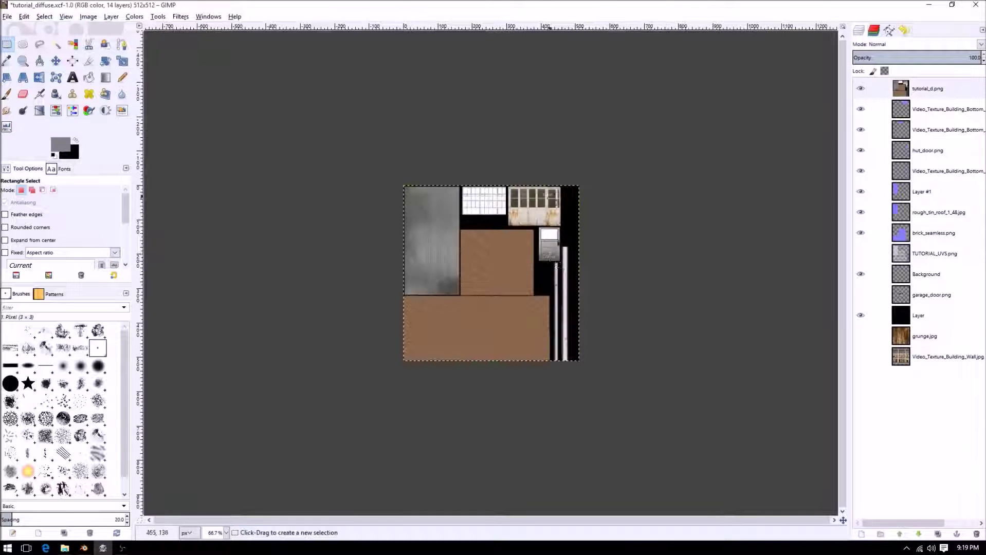
# Export the scaled diffuse texture to the Desktop folder as tutorial_d.png, replacing the existing file and keeping the default PNG options
pyautogui.hotkey('shift', 'ctrl', 'e')
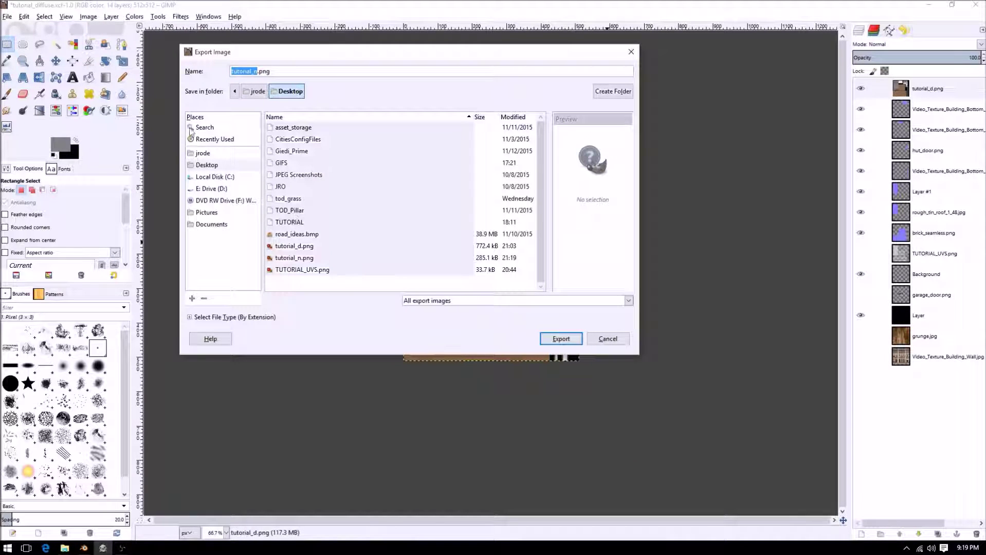
pyautogui.click(213, 166)
pyautogui.click(257, 71)
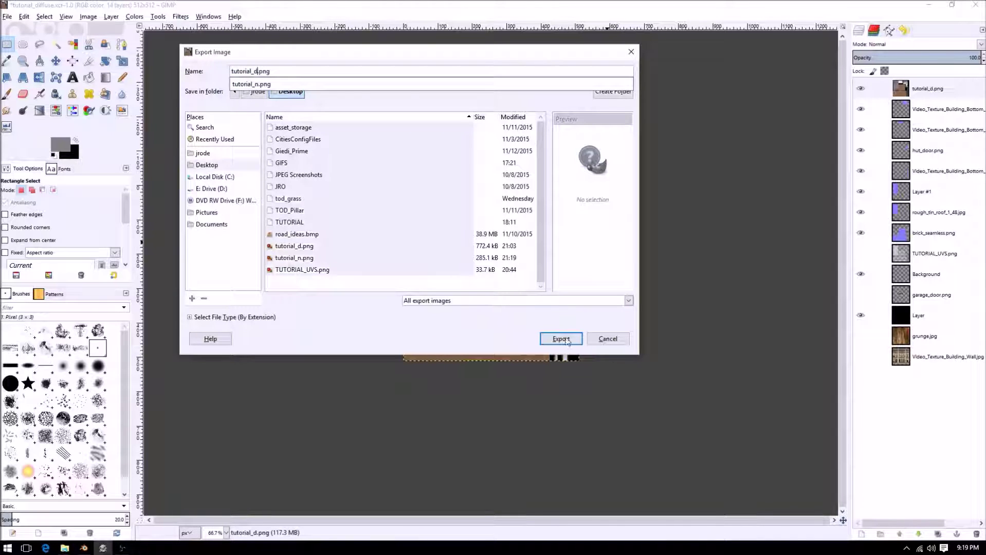
pyautogui.click(568, 341)
pyautogui.click(567, 342)
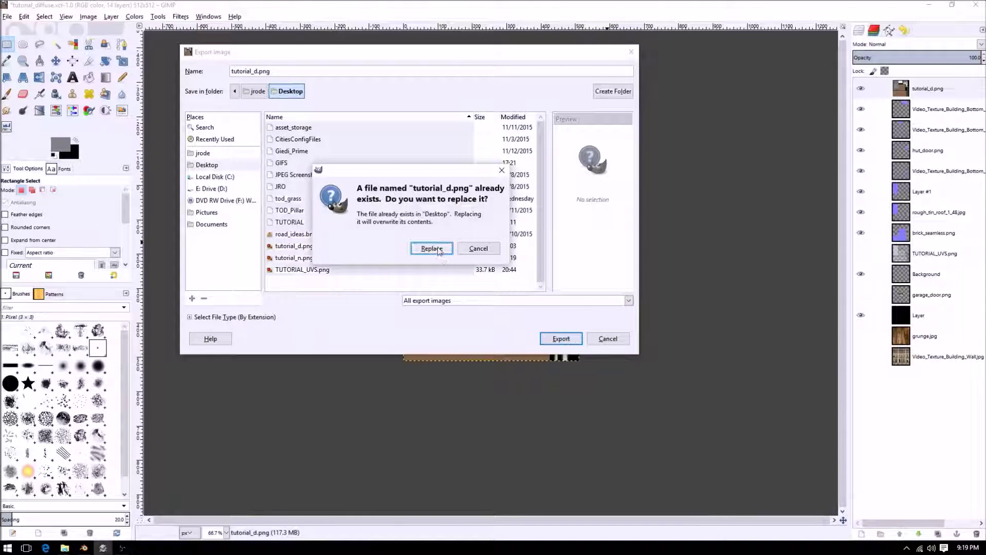
pyautogui.click(432, 248)
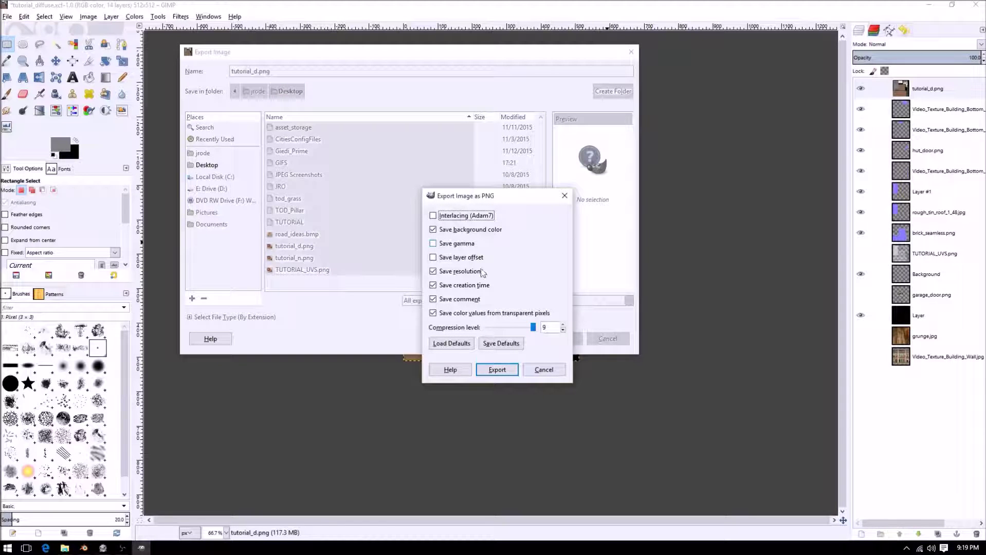
pyautogui.click(497, 370)
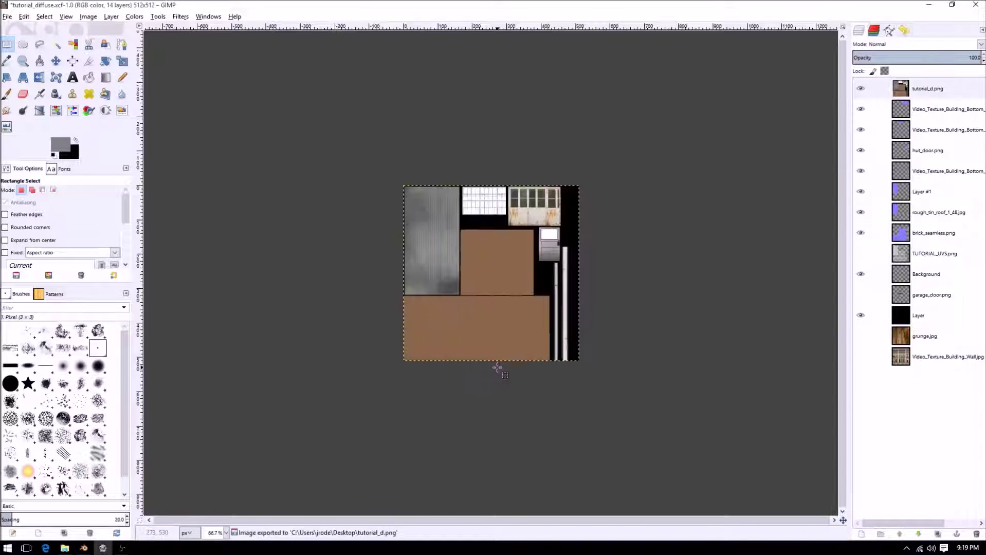
# Undo the image scaling and move the tutorial_d.png layer to the bottom of the layer stack
pyautogui.hotkey('ctrl', 'z')
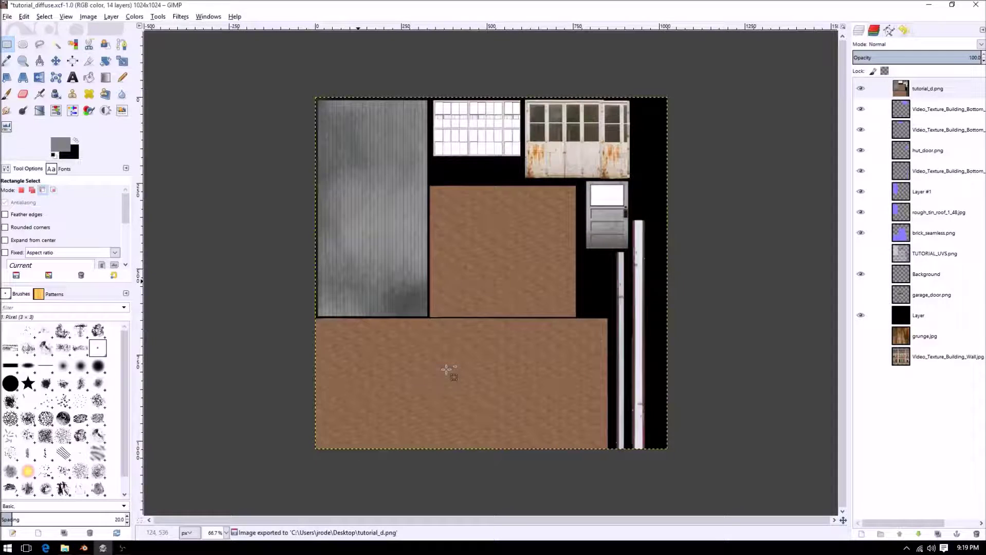
pyautogui.moveTo(905, 88); pyautogui.dragTo(916, 378)
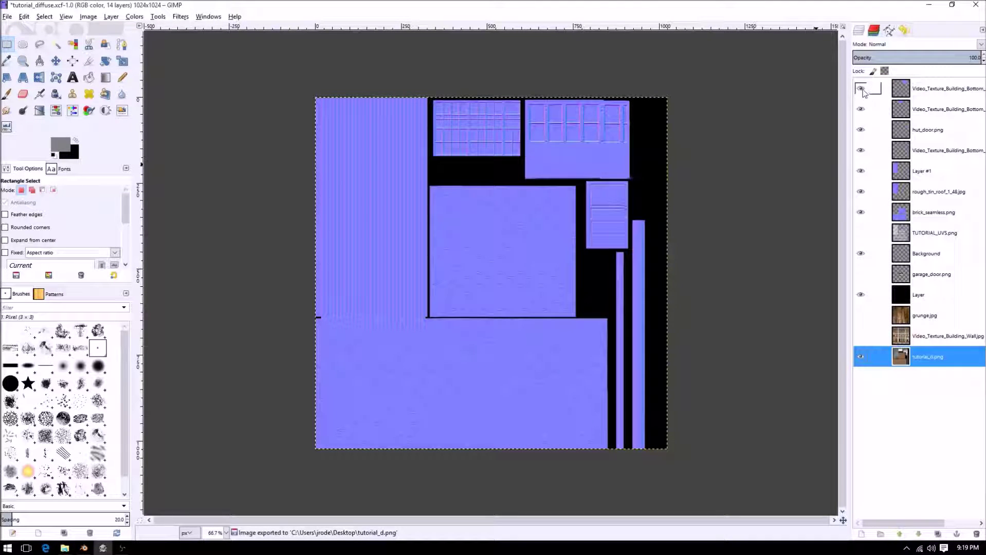
# Minimize the image editor to look at the exported texture files on the desktop
pyautogui.click(929, 11)
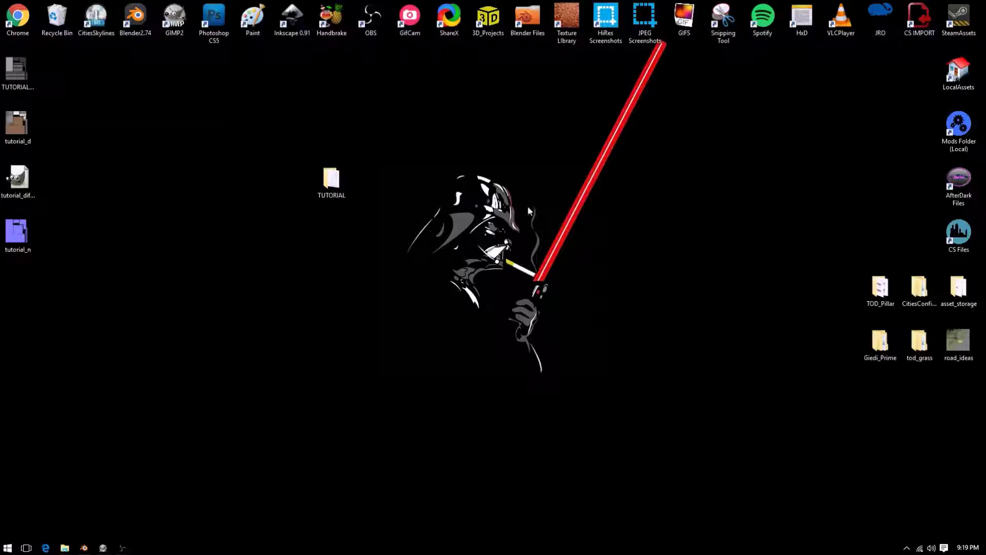
pyautogui.click(103, 549)
pyautogui.click(103, 549)
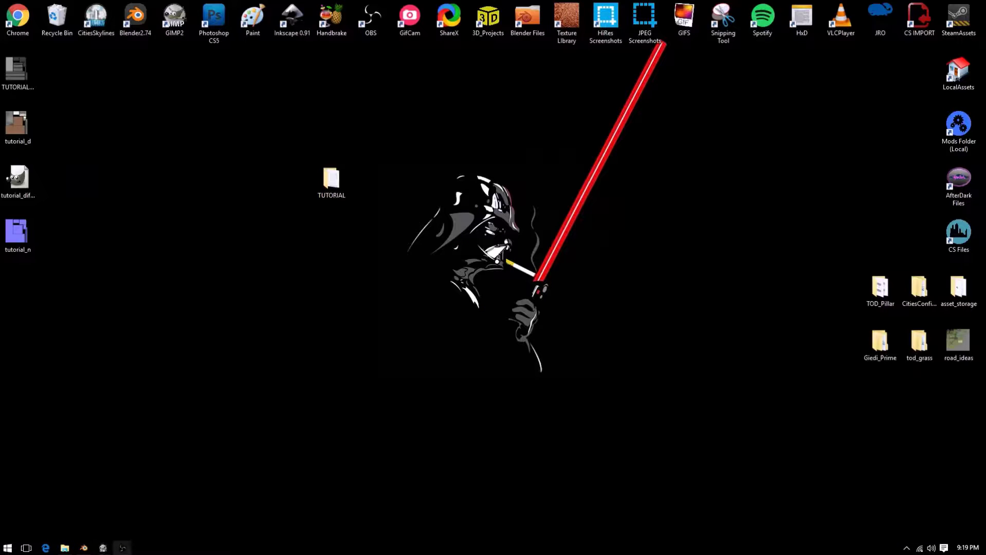
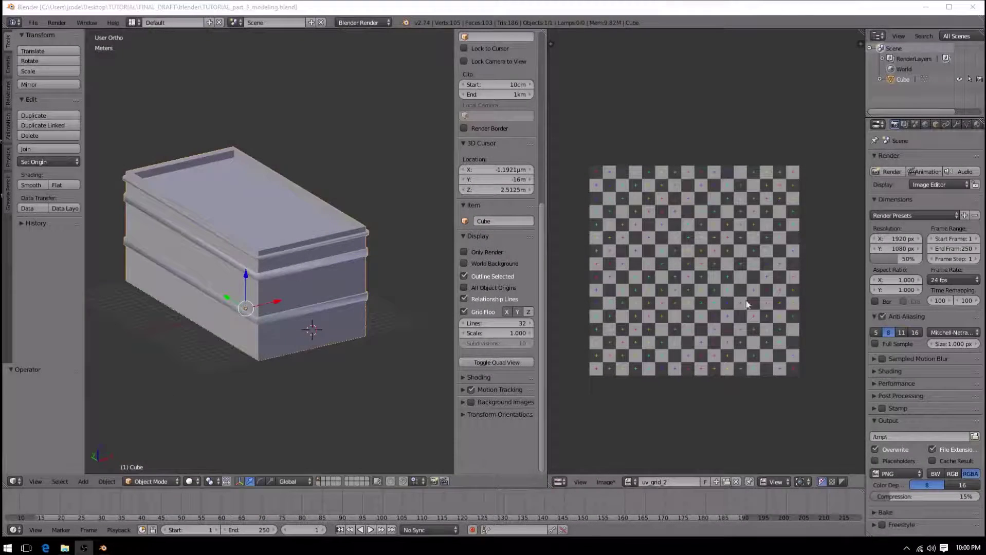
# In Blender, examine the untextured building model's roof, trim and walls from several sides
pyautogui.moveTo(449, 293); pyautogui.dragTo(391, 360, button='middle')
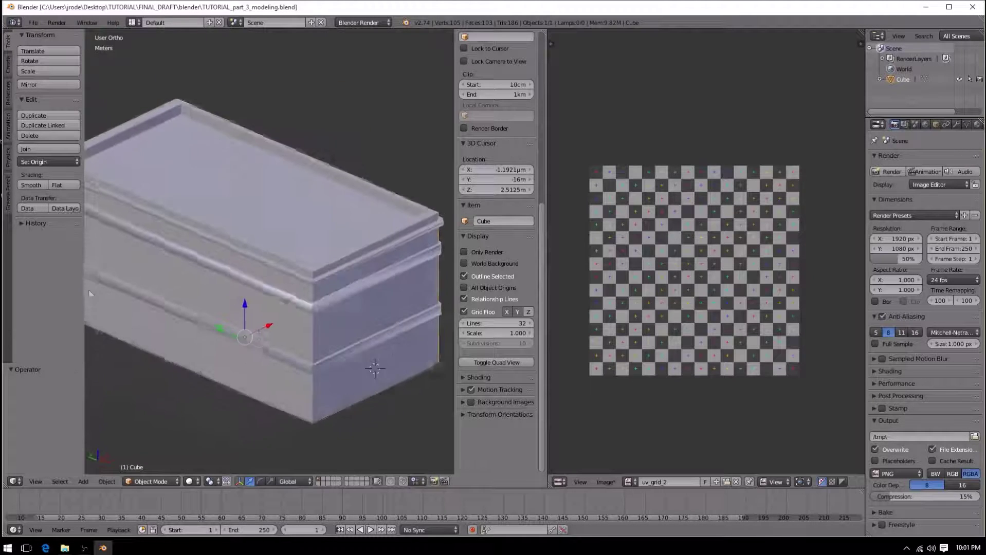
pyautogui.scroll(3, 411, 407)
pyautogui.scroll(-4, 366, 364)
pyautogui.moveTo(367, 364); pyautogui.dragTo(230, 289, button='middle')
pyautogui.scroll(-4, 364, 279)
pyautogui.scroll(4, 337, 281)
pyautogui.scroll(-3, 337, 284)
pyautogui.moveTo(337, 285); pyautogui.dragTo(260, 280, button='middle')
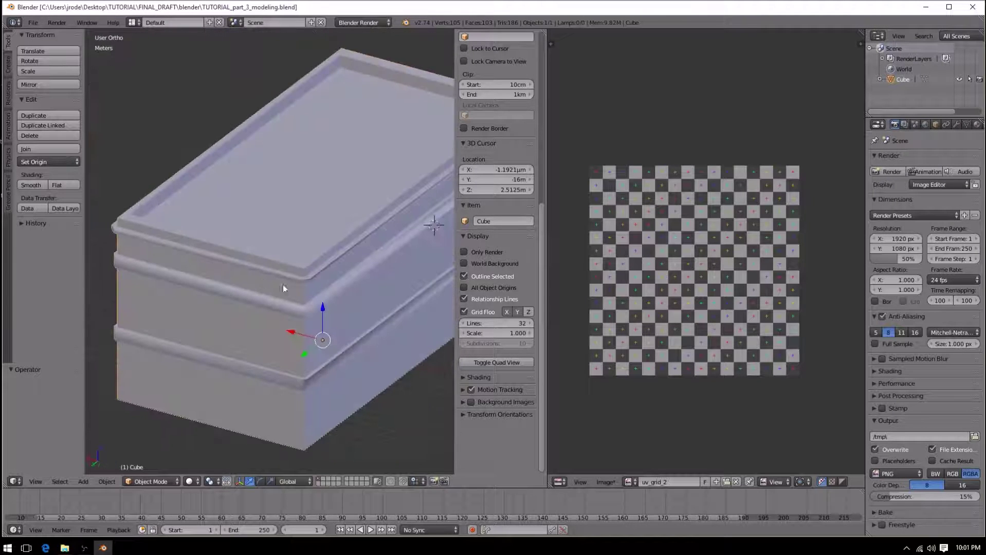
pyautogui.scroll(-2, 334, 287)
pyautogui.moveTo(334, 286); pyautogui.dragTo(232, 303, button='middle')
pyautogui.scroll(4, 231, 302)
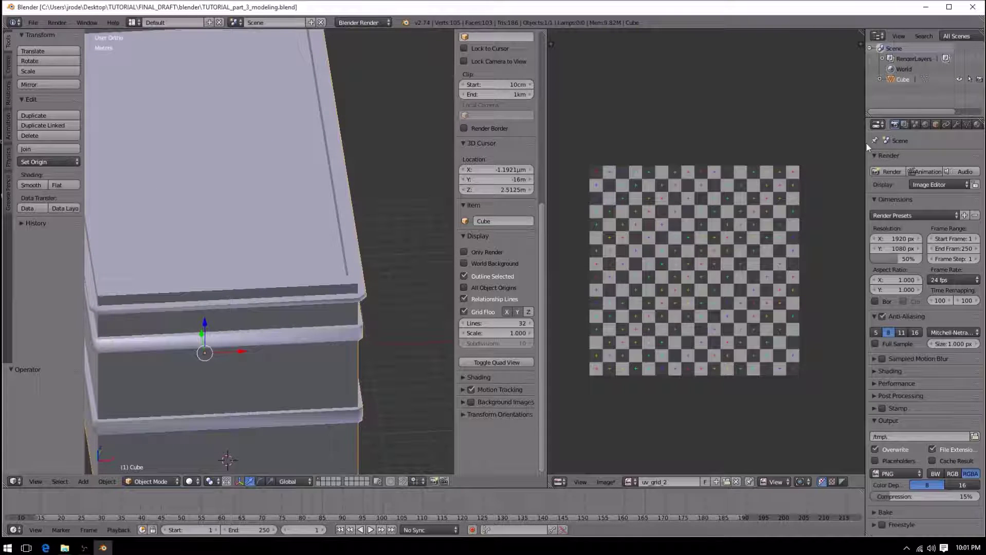
# Widen the properties area and replace the building's existing material with a new one
pyautogui.moveTo(867, 143); pyautogui.dragTo(668, 144)
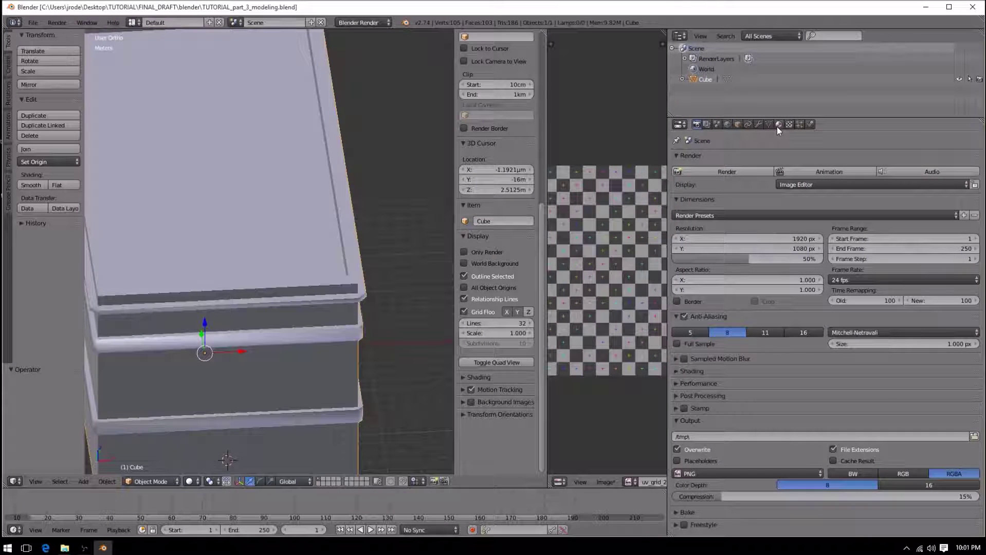
pyautogui.click(777, 125)
pyautogui.click(787, 125)
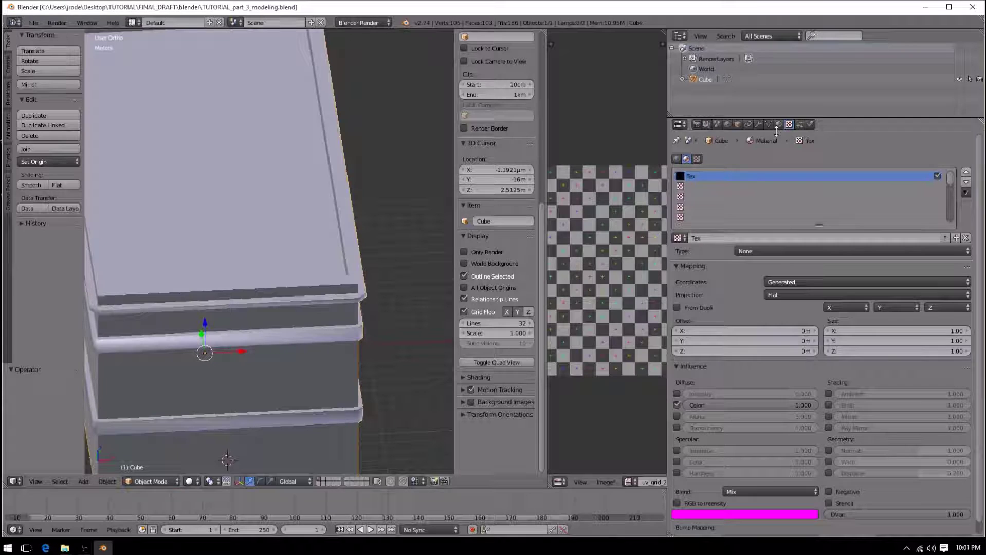
pyautogui.click(780, 129)
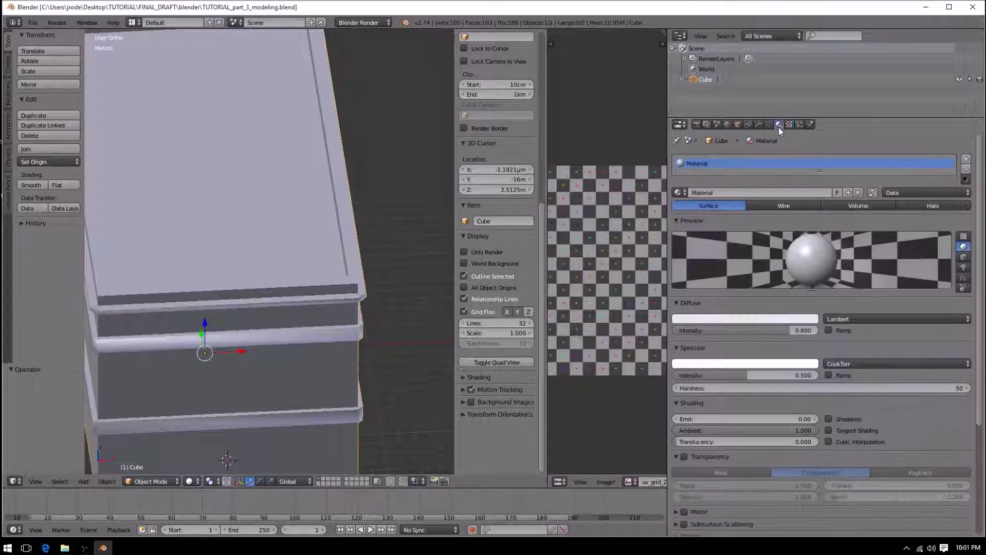
pyautogui.click(789, 128)
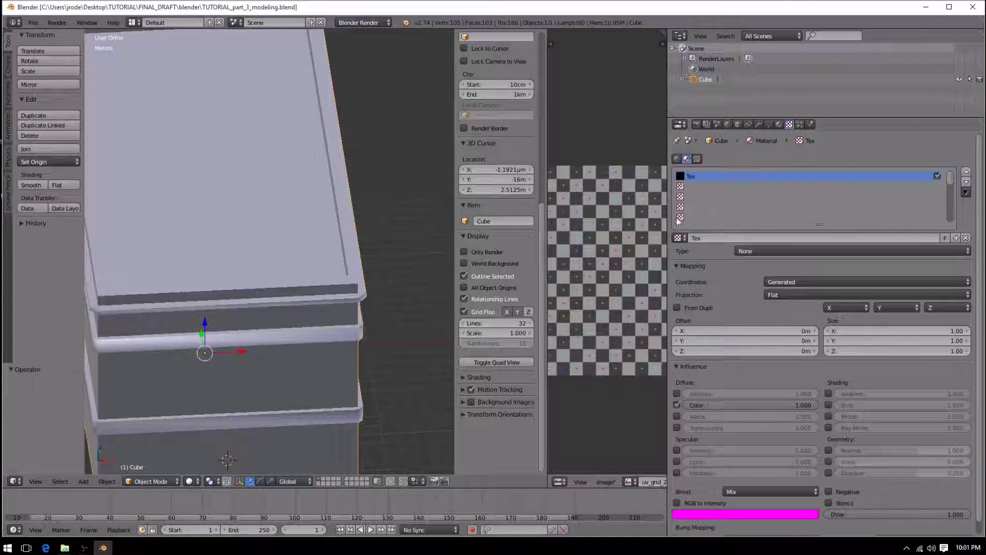
pyautogui.click(779, 124)
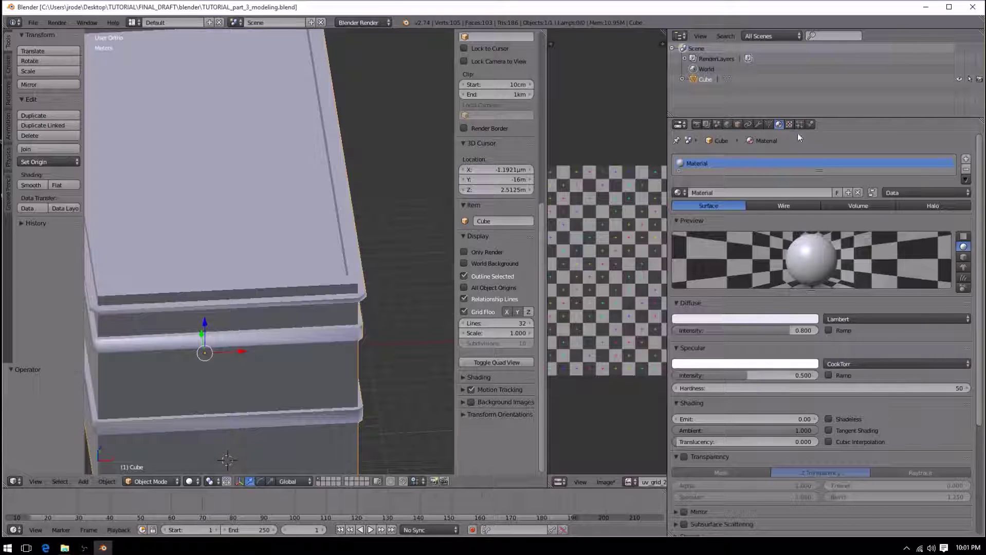
pyautogui.click(966, 170)
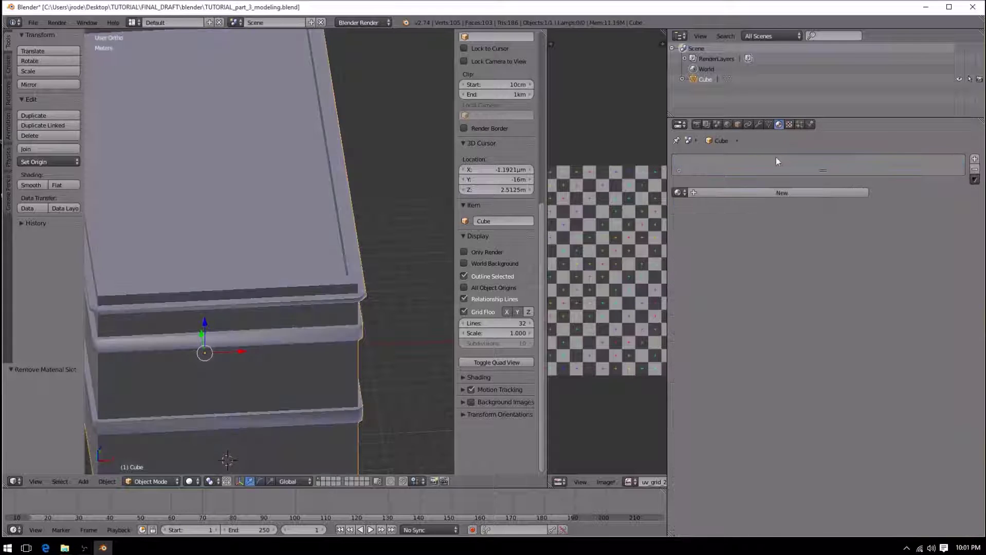
pyautogui.click(727, 192)
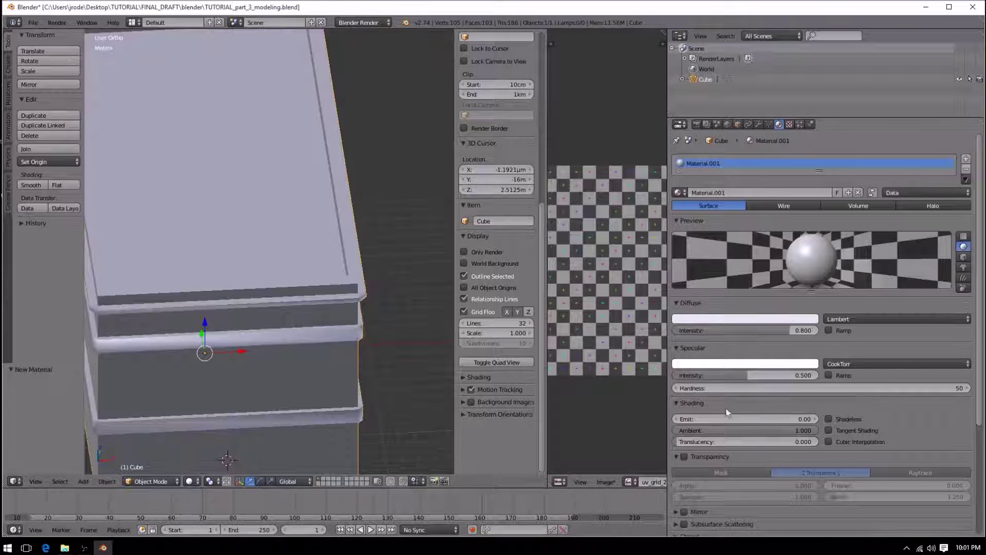
# Add a new image texture to the building's new material and load tutorial_d.png from the Desktop folder
pyautogui.click(789, 125)
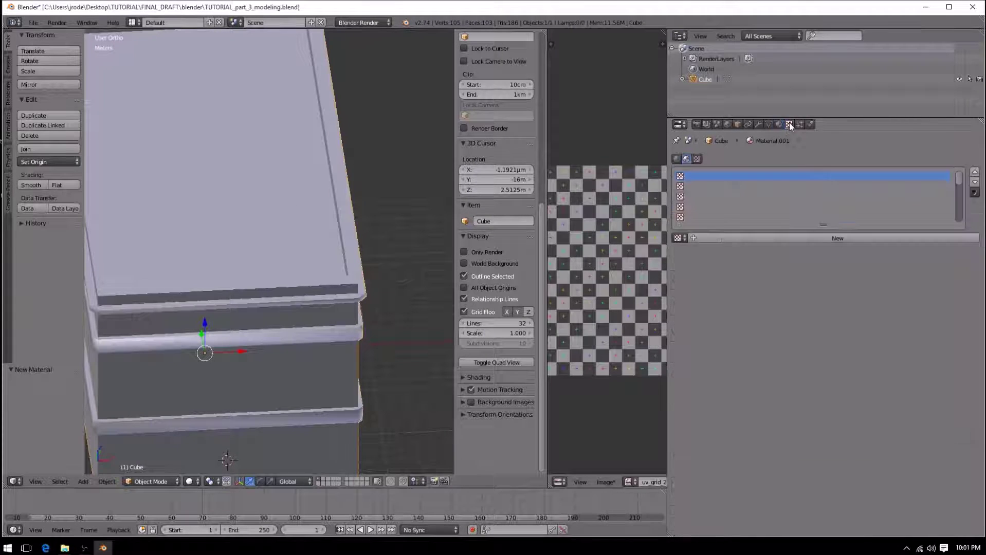
pyautogui.click(824, 239)
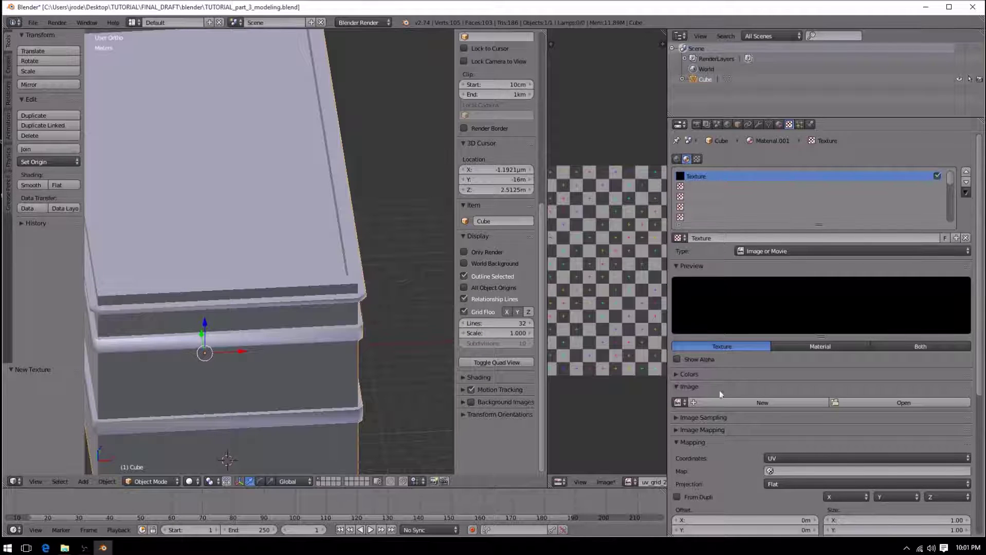
pyautogui.click(884, 402)
pyautogui.click(31, 143)
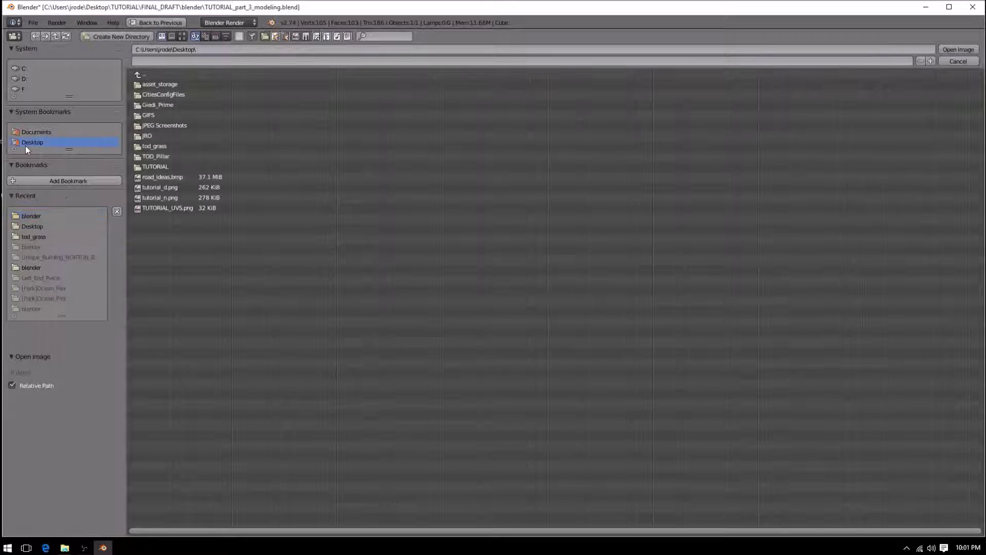
pyautogui.click(151, 187)
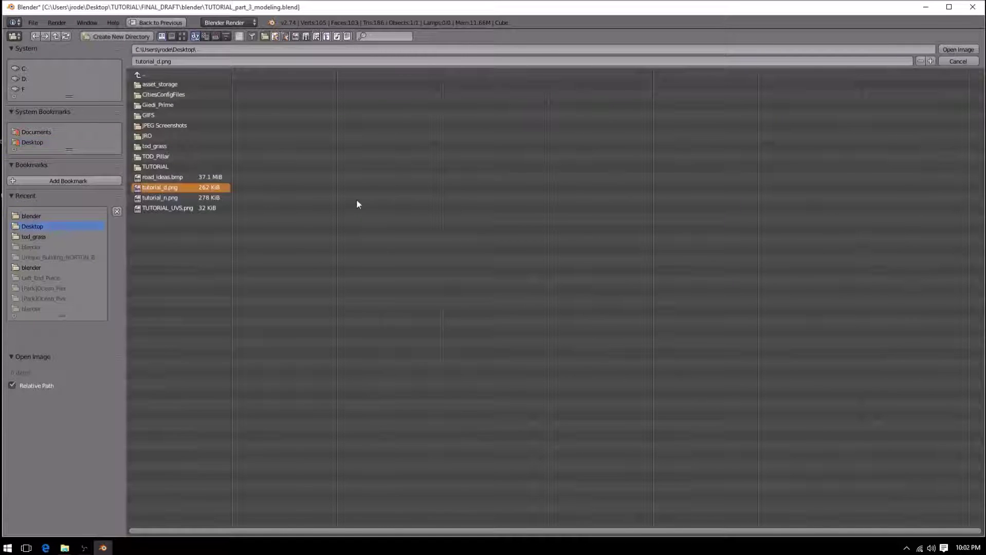
pyautogui.click(954, 49)
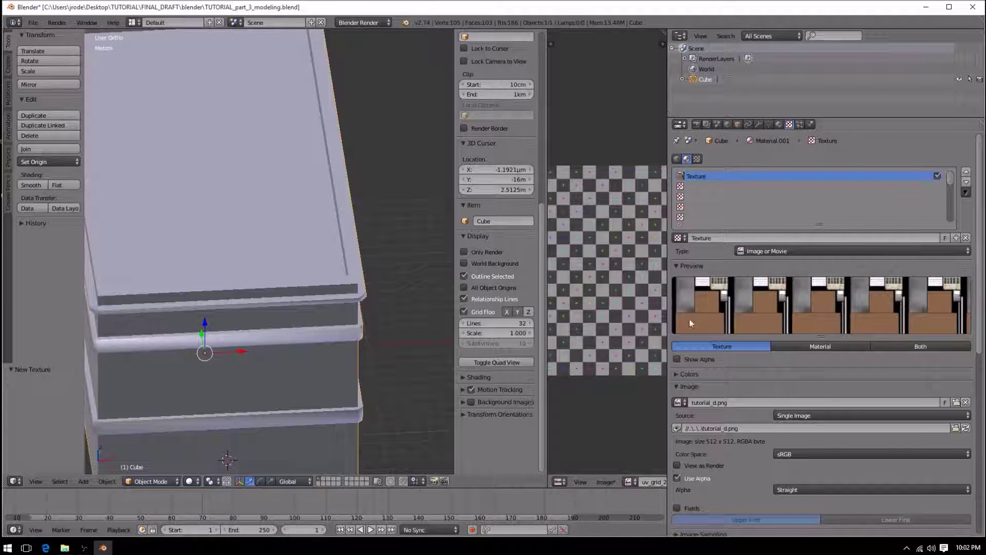
# Enter Edit Mode with the whole building selected, enlarge the UV editor and assign tutorial_d.png to the UV layout
pyautogui.scroll(-4, 598, 301)
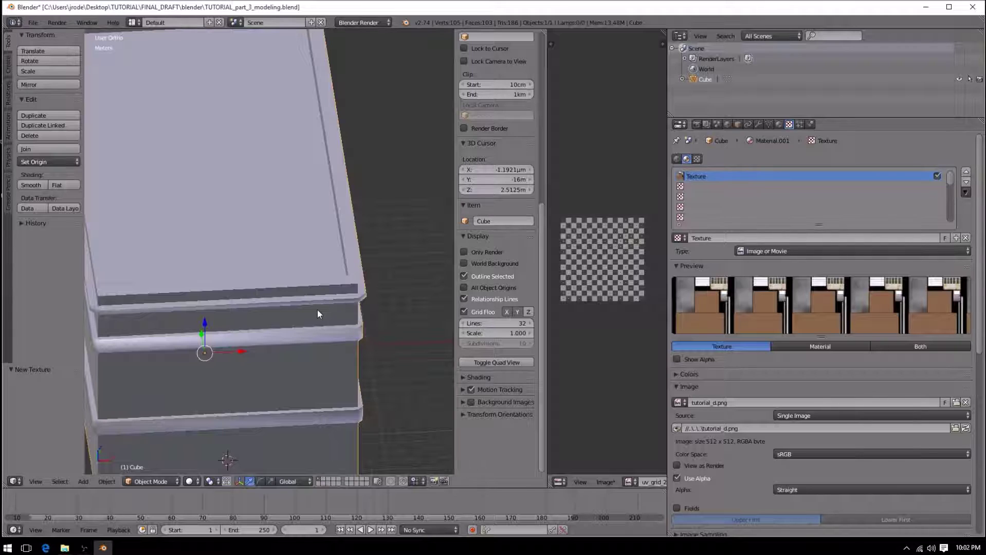
pyautogui.press('Tab')
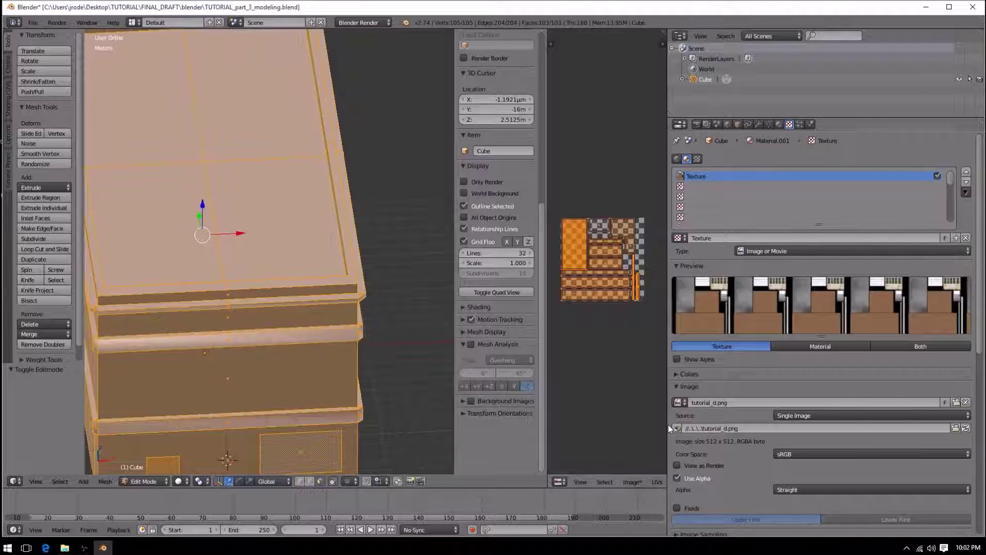
pyautogui.moveTo(668, 423); pyautogui.dragTo(874, 418)
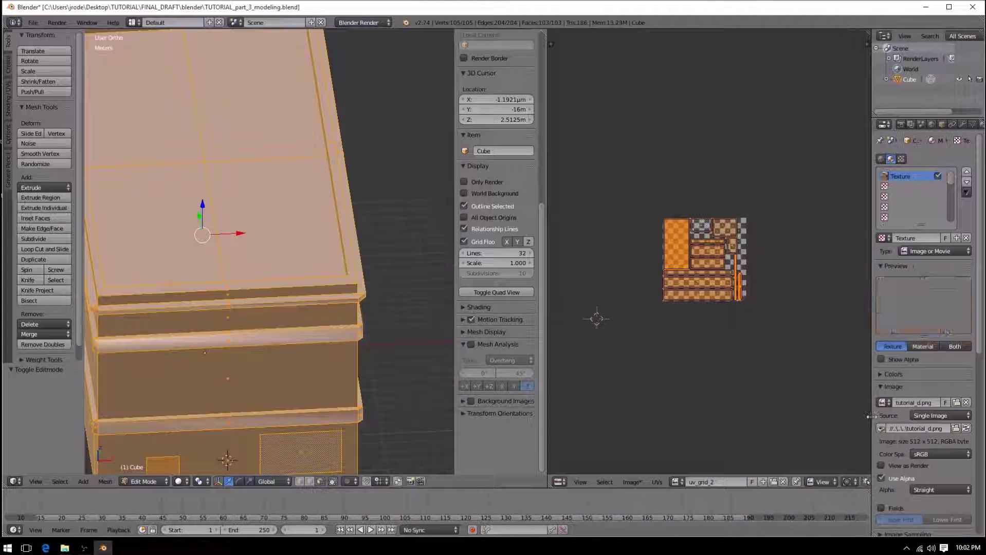
pyautogui.click(675, 482)
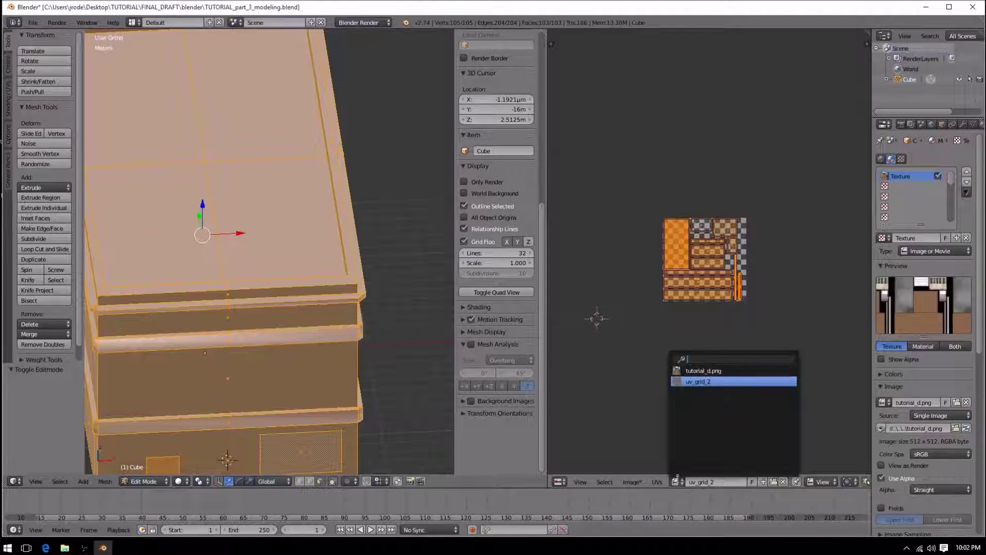
pyautogui.click(703, 371)
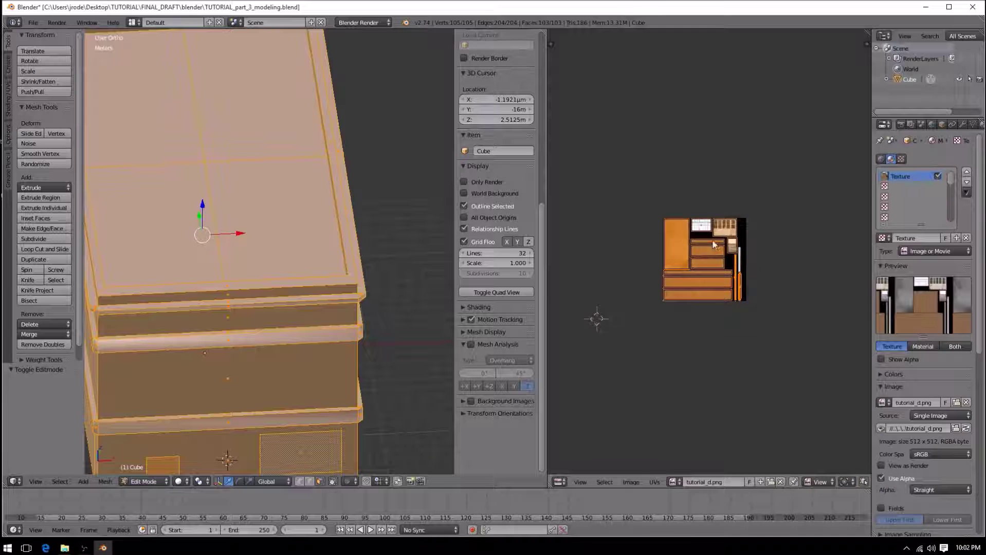
pyautogui.scroll(6, 714, 245)
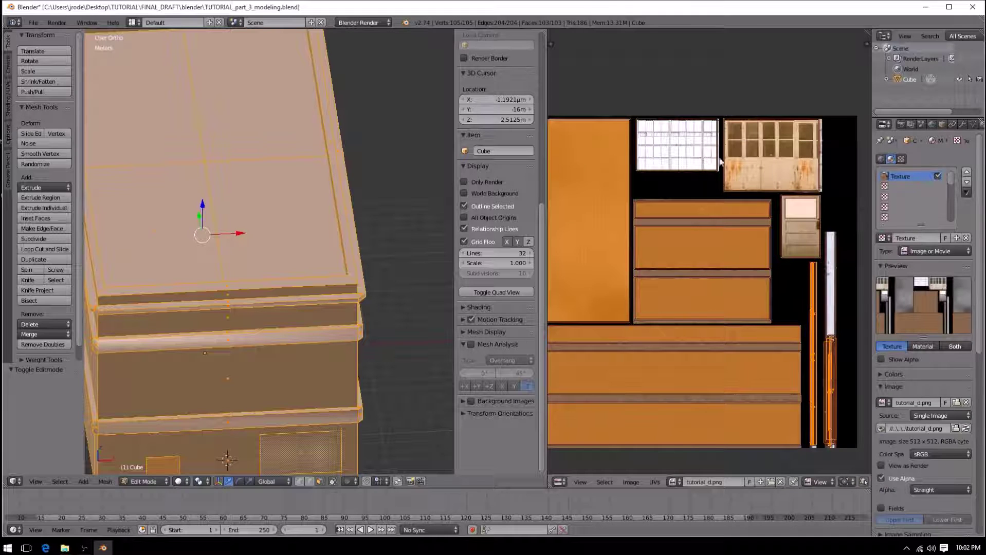
pyautogui.moveTo(714, 382); pyautogui.dragTo(708, 387, button='middle')
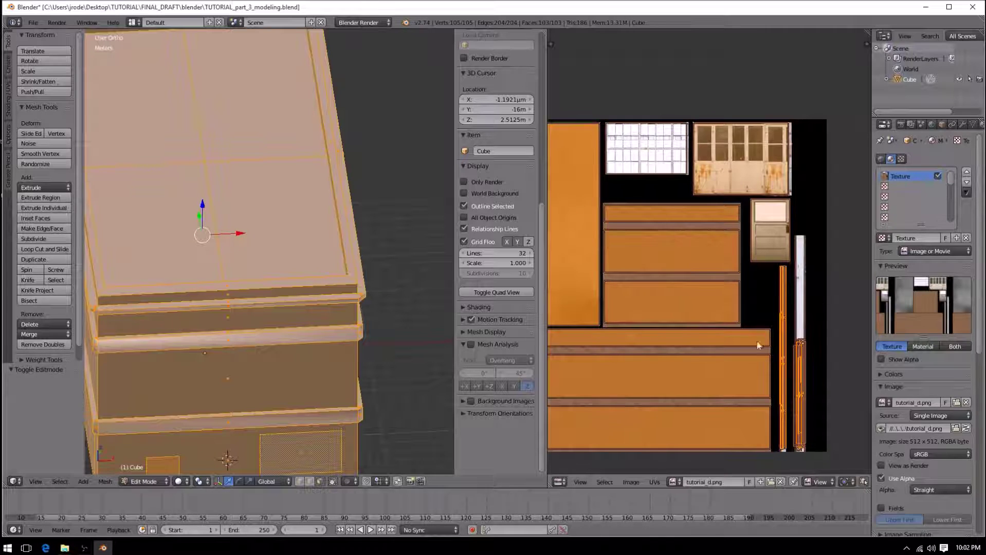
# Deselect the whole mesh and set the viewport shading to Texture to inspect the diffuse texture on the building
pyautogui.press('a')
pyautogui.scroll(-4, 274, 349)
pyautogui.moveTo(274, 349); pyautogui.dragTo(247, 445, button='middle')
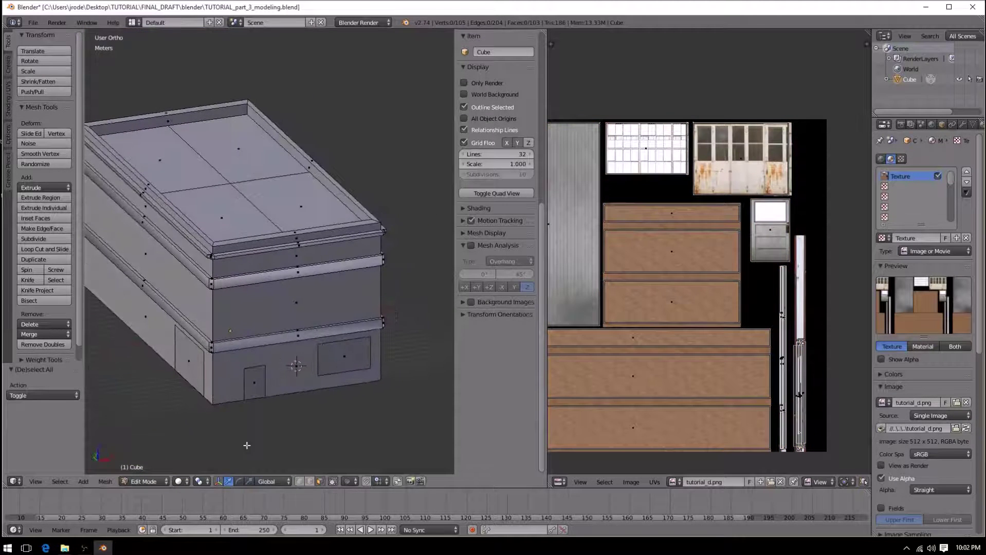
pyautogui.click(180, 482)
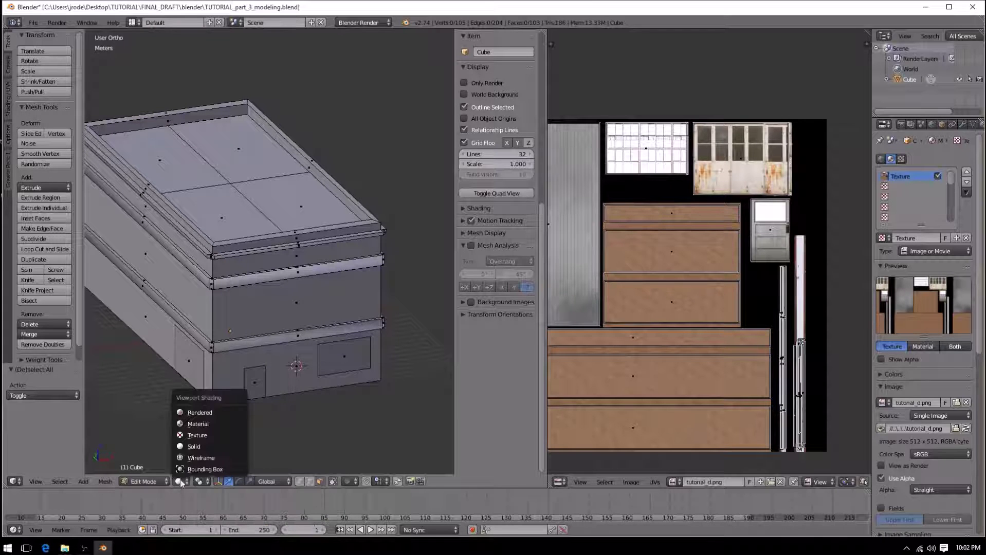
pyautogui.click(188, 436)
pyautogui.press('a')
pyautogui.press('a')
pyautogui.moveTo(175, 367); pyautogui.dragTo(67, 357, button='middle')
pyautogui.moveTo(201, 320); pyautogui.dragTo(310, 307, button='middle')
pyautogui.scroll(8, 310, 308)
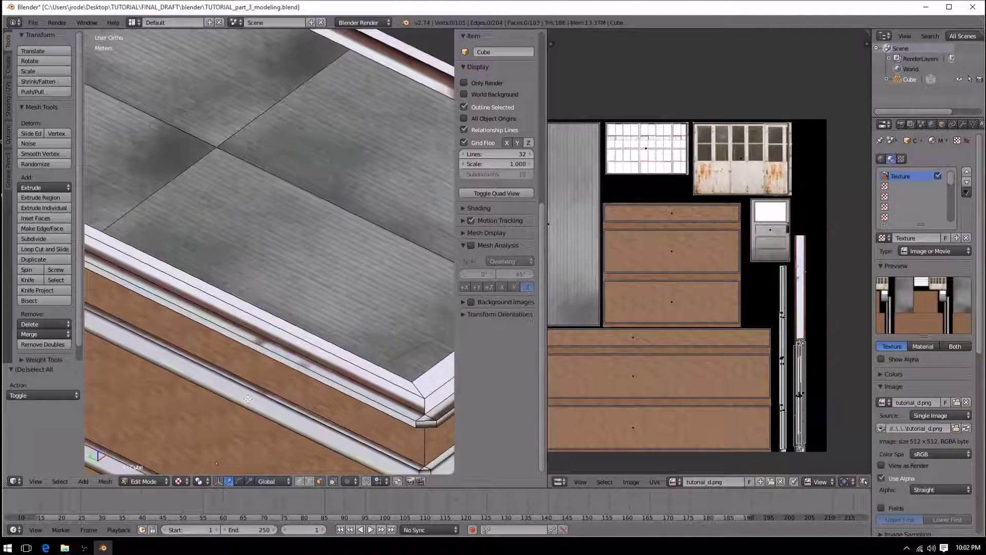
# Examine the diffuse texture on the building's roof, walls and ledge trims from several angles
pyautogui.scroll(3, 248, 399)
pyautogui.scroll(-4, 259, 336)
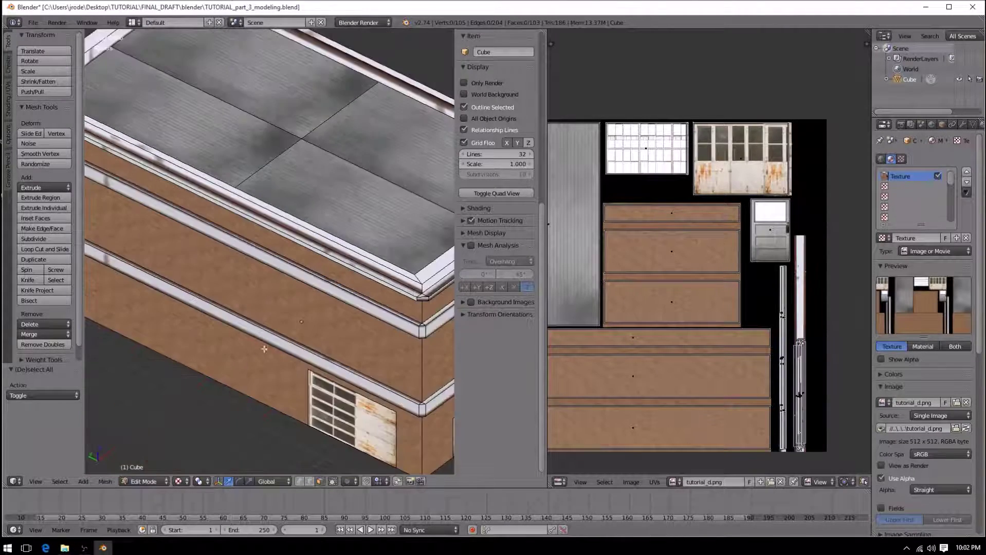
pyautogui.scroll(-4, 362, 349)
pyautogui.moveTo(362, 349); pyautogui.dragTo(263, 318, button='middle')
pyautogui.scroll(4, 285, 362)
pyautogui.scroll(-4, 278, 247)
pyautogui.moveTo(259, 231); pyautogui.dragTo(342, 409, button='middle')
pyautogui.scroll(3, 288, 292)
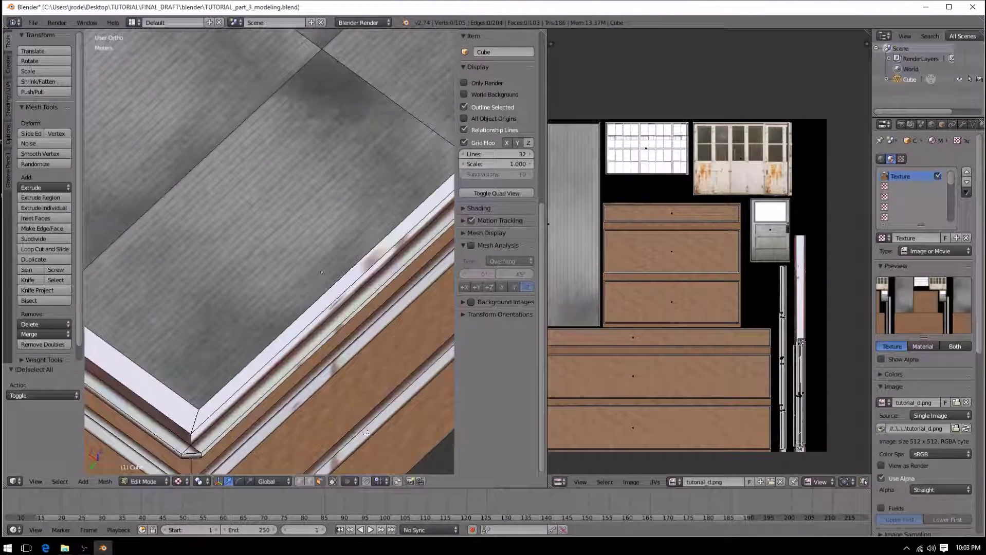
# Select the lower ledge's long trim face beside the building corner, shift its UV strip slightly onto clean trim texture, and deselect it
pyautogui.rightClick(358, 423)
pyautogui.scroll(-4, 406, 446)
pyautogui.keyDown('shift'); pyautogui.moveTo(383, 402); pyautogui.dragTo(318, 300, button='middle'); pyautogui.keyUp('shift')
pyautogui.scroll(3, 269, 328)
pyautogui.keyDown('shift'); pyautogui.moveTo(226, 313); pyautogui.dragTo(391, 322, button='middle'); pyautogui.keyUp('shift')
pyautogui.rightClick(246, 344)
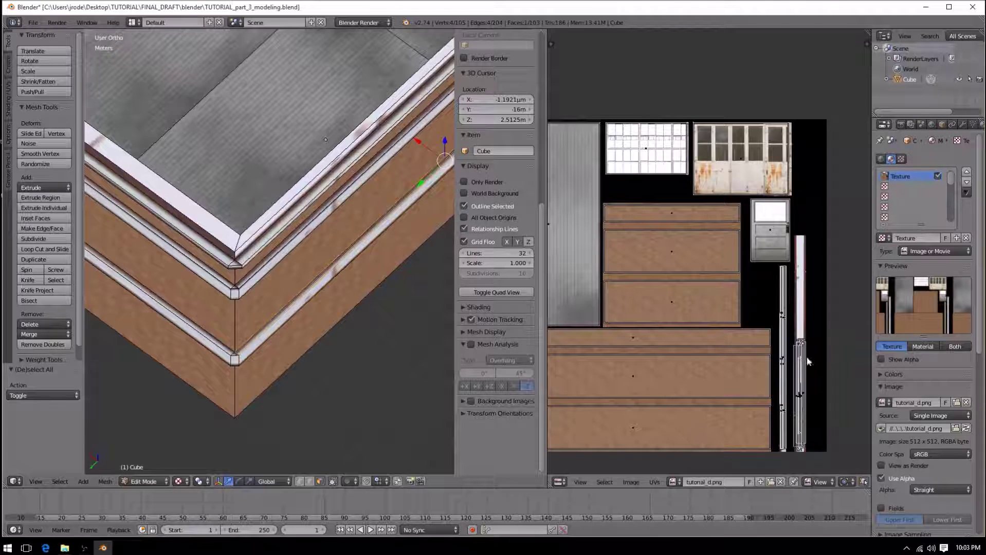
pyautogui.press('g')
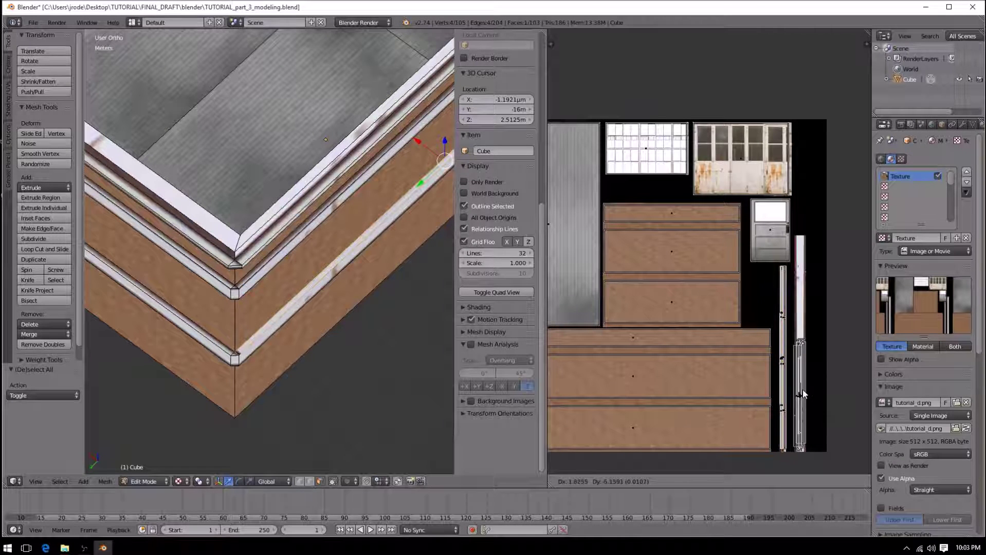
pyautogui.click(781, 391)
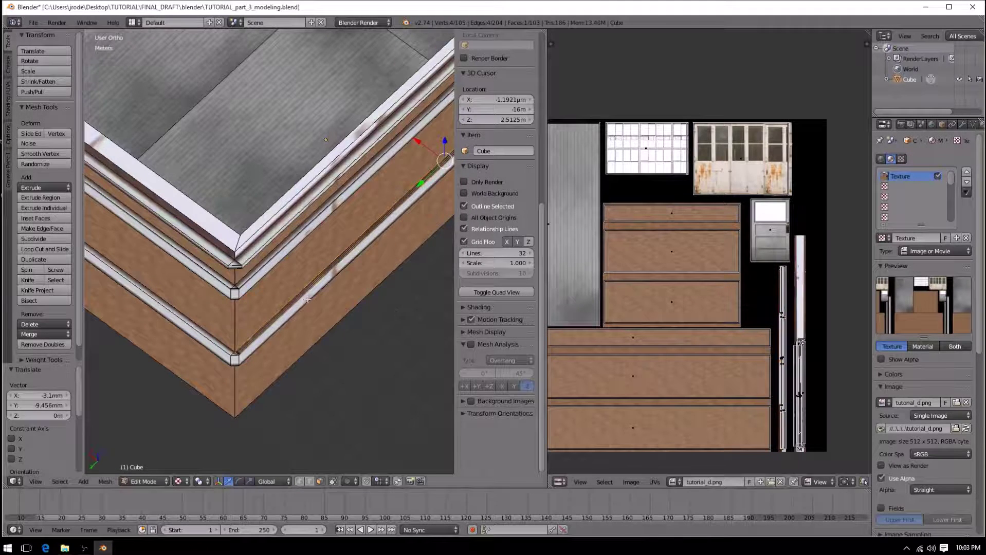
pyautogui.press('a')
# Select the lower ledge's top face on the side with the door, shift its UVs about -6 mm along X, and deselect it
pyautogui.scroll(5, 407, 280)
pyautogui.moveTo(266, 267); pyautogui.dragTo(317, 372, button='middle')
pyautogui.keyDown('alt'); pyautogui.rightClick(317, 419); pyautogui.keyUp('alt')
pyautogui.keyDown('alt'); pyautogui.rightClick(316, 419); pyautogui.keyUp('alt')
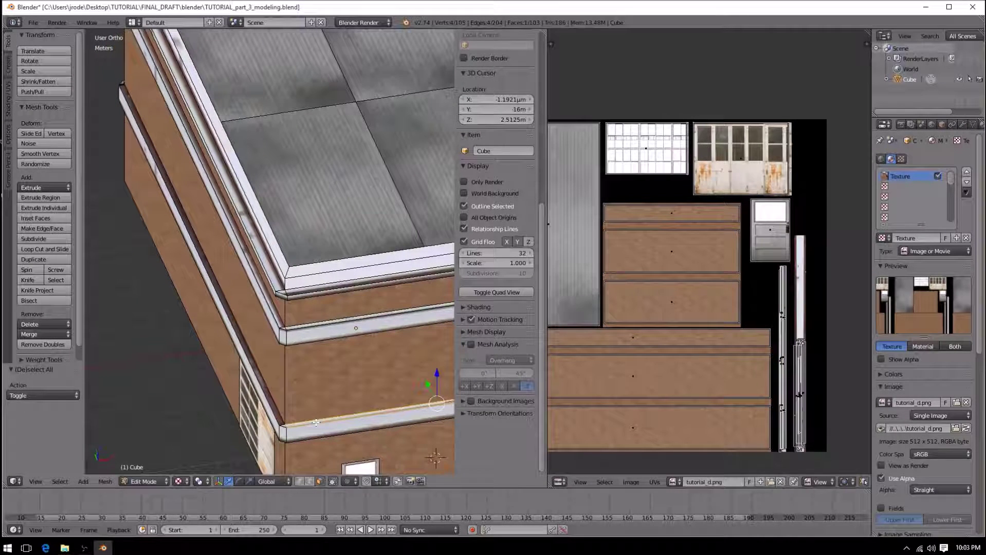
pyautogui.press('g')
pyautogui.press('x')
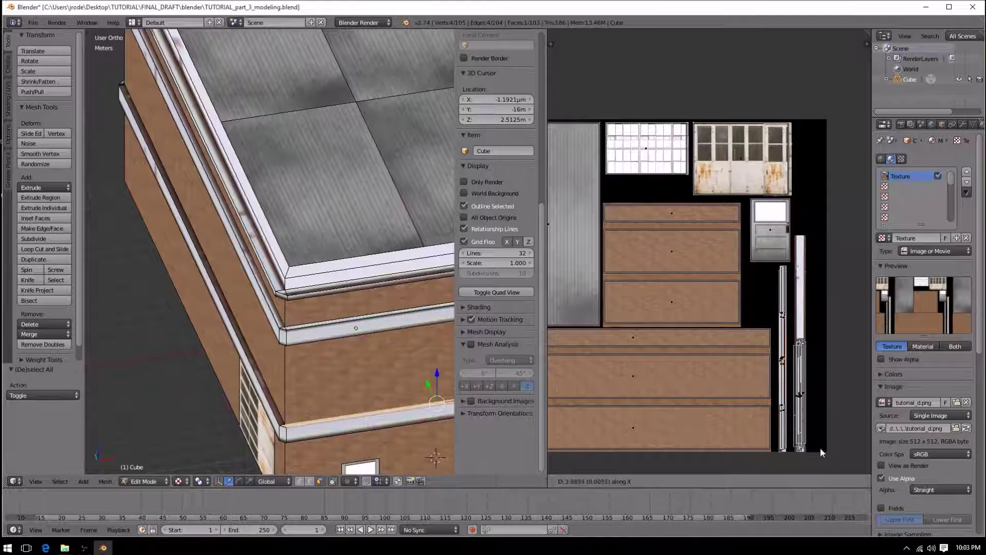
pyautogui.click(782, 451)
pyautogui.press('a')
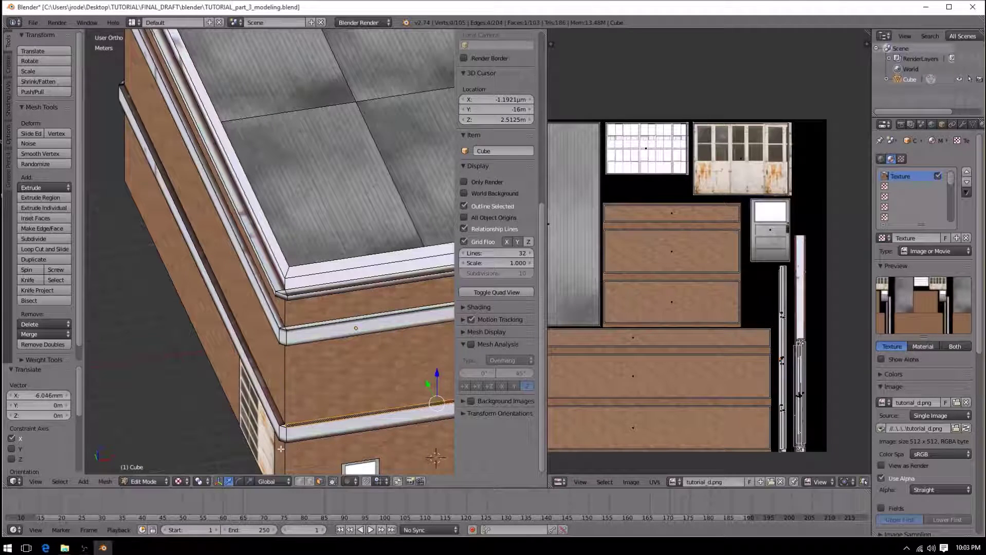
# Move the UVs of the lower trim's small top corner face, between the garage and entry-door walls, onto the trim texture's dark strip
pyautogui.scroll(-5, 496, 257)
pyautogui.keyDown('shift'); pyautogui.moveTo(330, 440); pyautogui.dragTo(278, 316, button='middle'); pyautogui.keyUp('shift')
pyautogui.scroll(4, 279, 316)
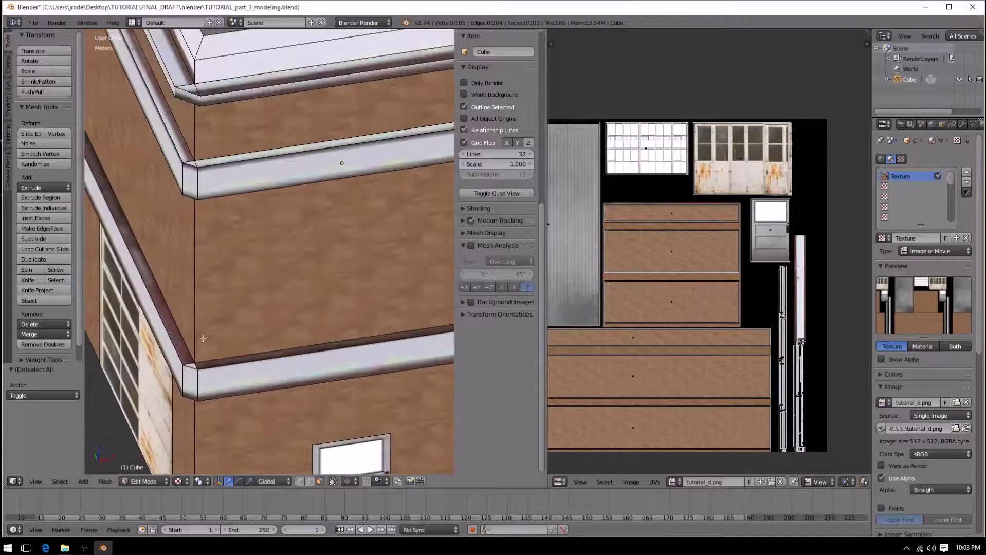
pyautogui.rightClick(188, 364)
pyautogui.scroll(5, 496, 257)
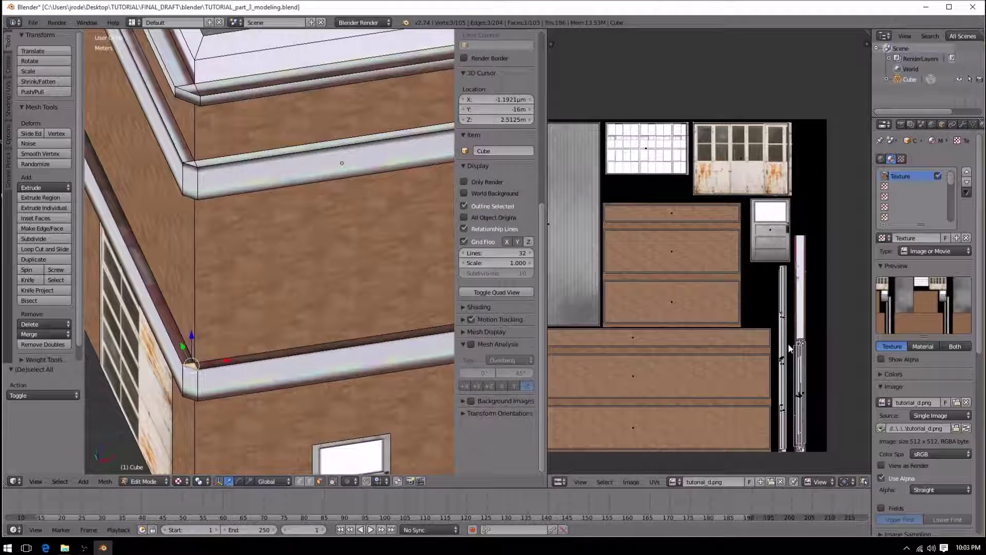
pyautogui.press('g')
pyautogui.click(764, 350)
pyautogui.scroll(-5, 496, 326)
pyautogui.press('a')
pyautogui.scroll(-3, 369, 314)
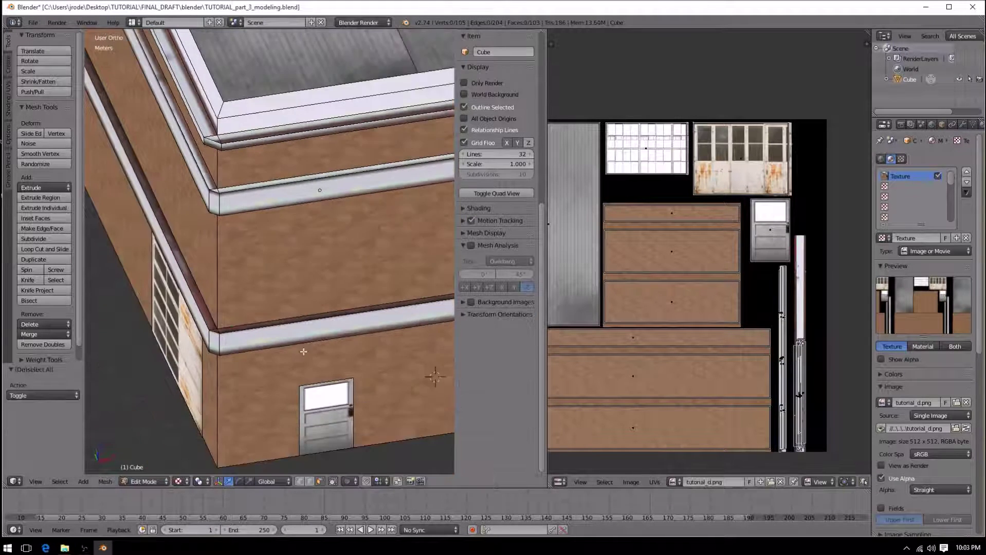
# Slide the UVs of the lower trim's top face on the plain side wall, with the window-side corner triangle, along X onto the dark strip
pyautogui.moveTo(385, 305); pyautogui.dragTo(315, 300, button='middle')
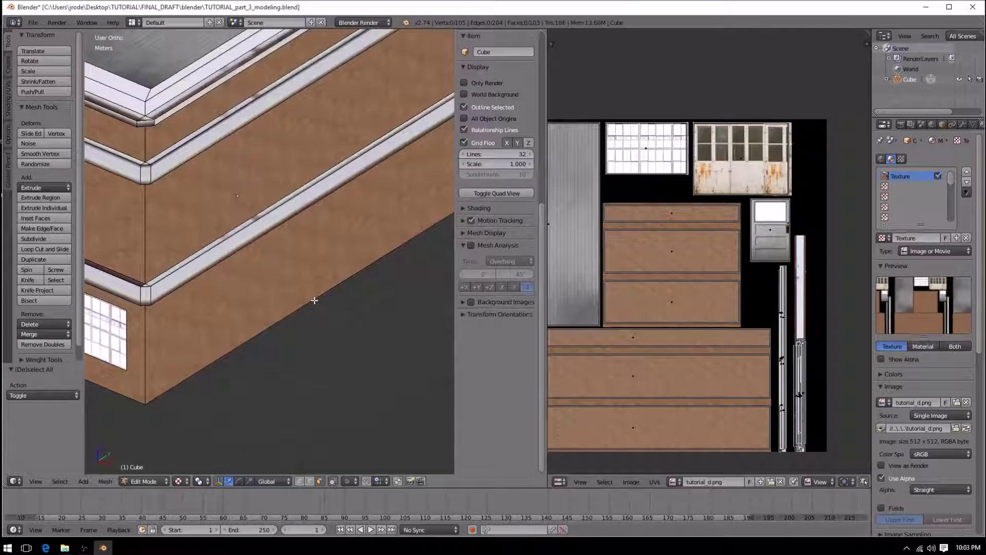
pyautogui.rightClick(145, 285)
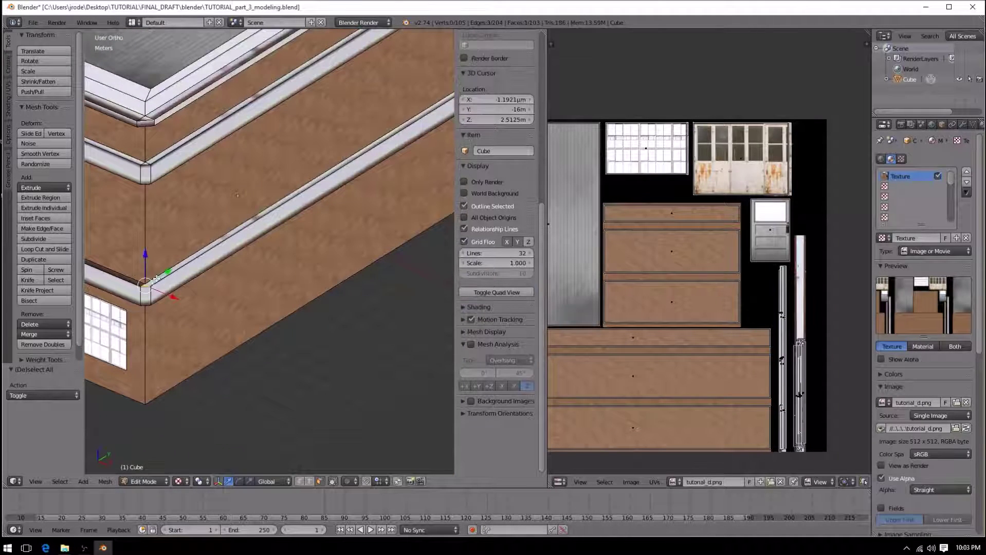
pyautogui.keyDown('shift'); pyautogui.rightClick(157, 278); pyautogui.keyUp('shift')
pyautogui.press('g')
pyautogui.press('x')
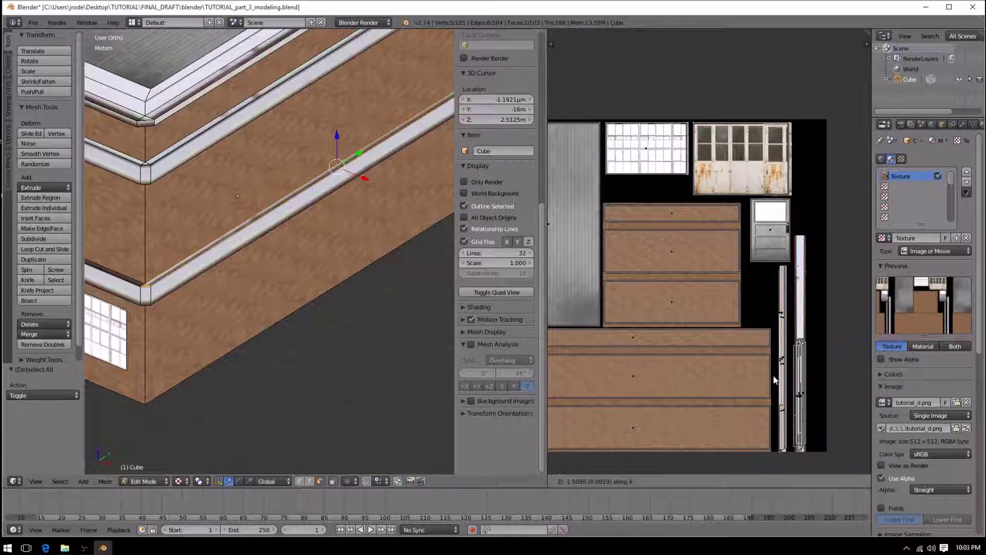
pyautogui.click(768, 378)
pyautogui.press('a')
# Select the lower trim's top face on the rear wall together with its adjoining corner triangle
pyautogui.scroll(-2, 390, 205)
pyautogui.moveTo(387, 182); pyautogui.dragTo(237, 186, button='middle')
pyautogui.scroll(2, 258, 226)
pyautogui.scroll(1, 258, 226)
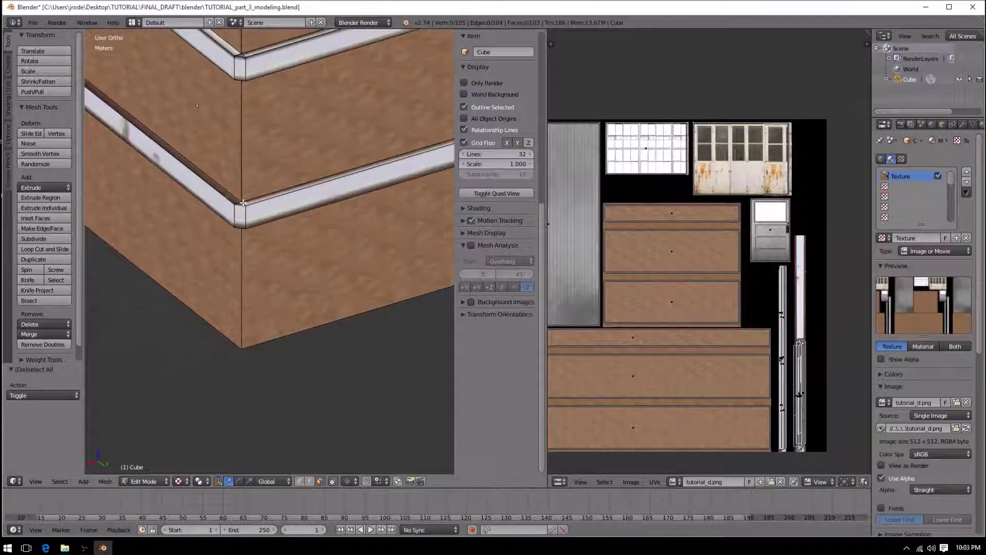
pyautogui.rightClick(243, 202)
pyautogui.rightClick(244, 203)
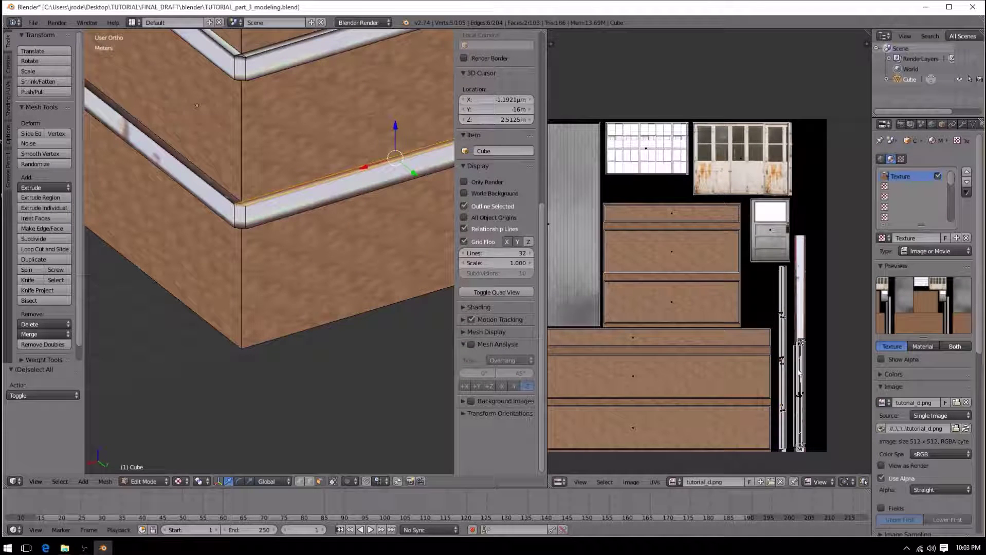
# Try to slide the selected rear trim faces' UVs along X, then undo the move
pyautogui.press('g')
pyautogui.press('x')
pyautogui.click(774, 371)
pyautogui.press('a')
pyautogui.scroll(-3, 276, 201)
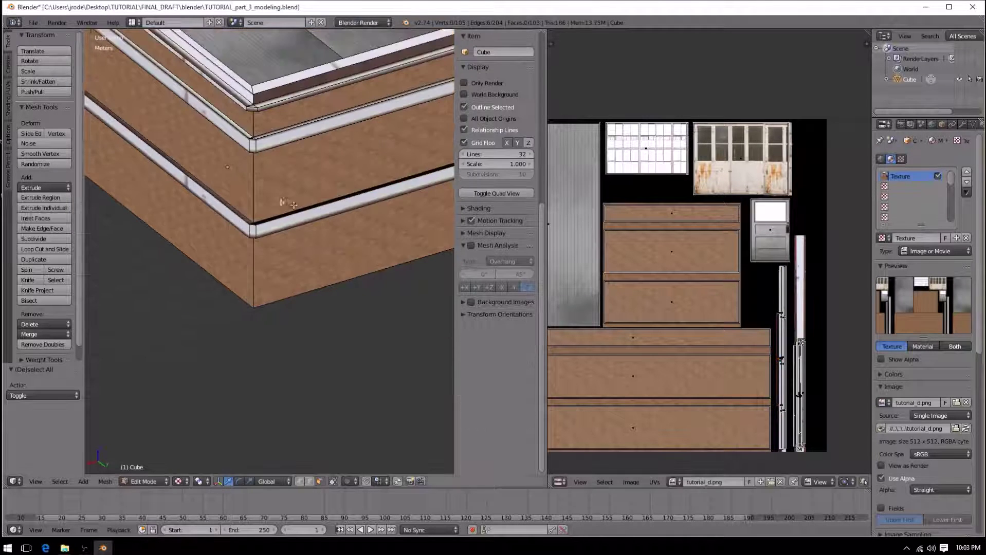
pyautogui.hotkey('ctrl', 'z')
# Slide the rear lower trim faces' UVs along X onto the dark strip of the trim texture
pyautogui.press('g')
pyautogui.press('x')
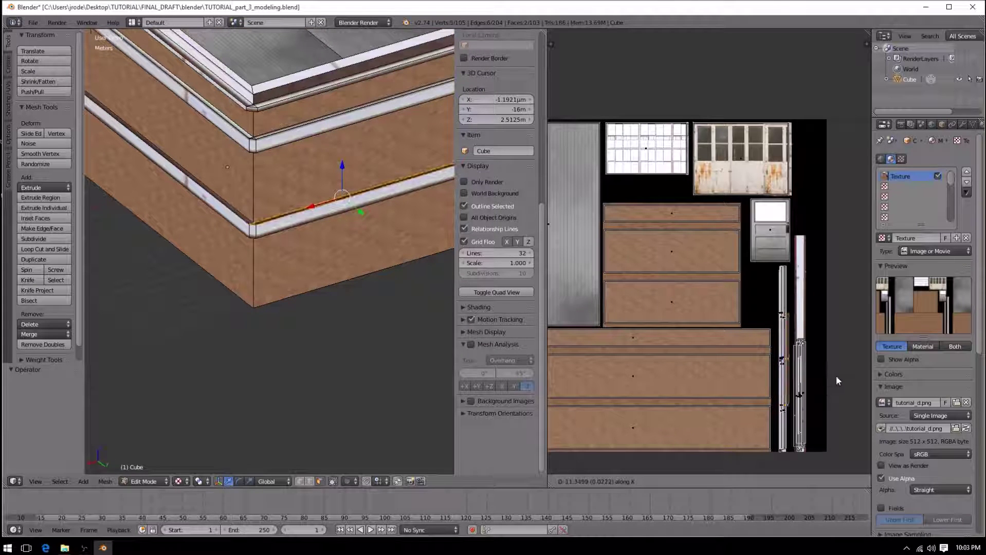
pyautogui.click(763, 382)
pyautogui.press('a')
# Move the UVs of the middle trim's top corner triangle and its two adjoining top faces onto the trim texture's dark strip
pyautogui.moveTo(328, 205); pyautogui.dragTo(318, 340, button='middle')
pyautogui.scroll(3, 207, 204)
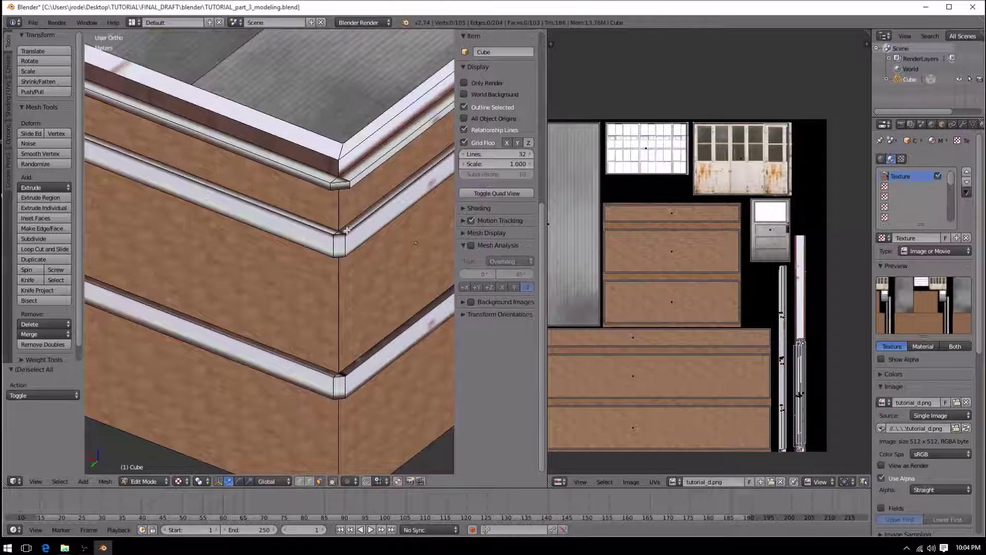
pyautogui.rightClick(338, 234)
pyautogui.keyDown('shift'); pyautogui.rightClick(349, 229); pyautogui.keyUp('shift')
pyautogui.keyDown('shift'); pyautogui.rightClick(333, 231); pyautogui.keyUp('shift')
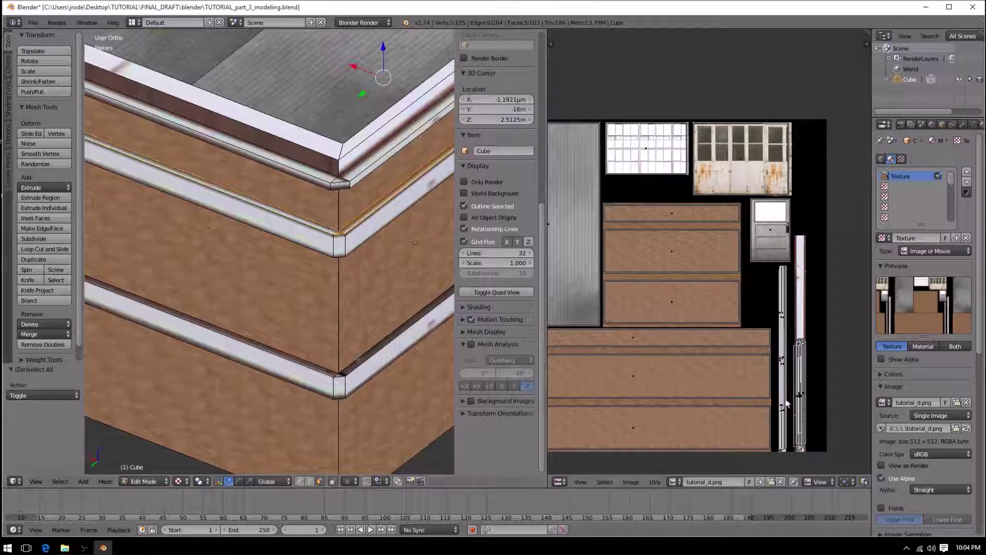
pyautogui.press('g')
pyautogui.click(769, 405)
pyautogui.press('a')
# Slide the UVs of the middle trim's top face and corner triangle on the plain side wall along X onto the dark strip
pyautogui.scroll(-3, 311, 272)
pyautogui.moveTo(314, 271); pyautogui.dragTo(450, 221, button='middle')
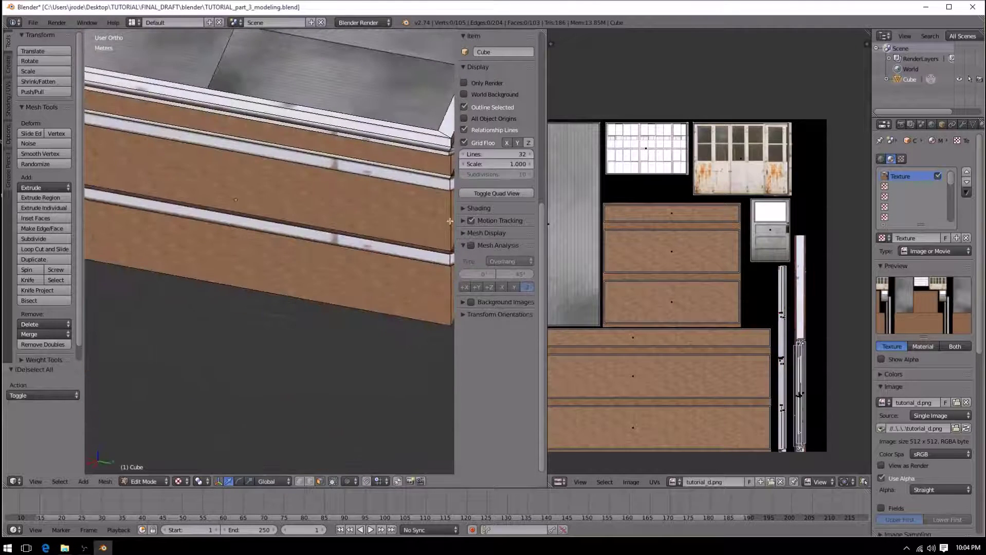
pyautogui.rightClick(452, 178)
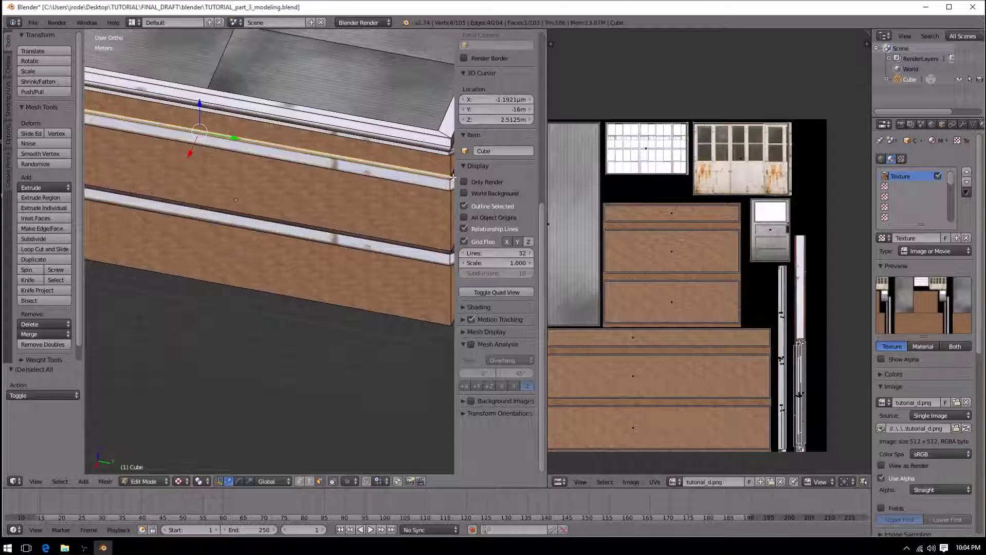
pyautogui.keyDown('shift'); pyautogui.rightClick(451, 178); pyautogui.keyUp('shift')
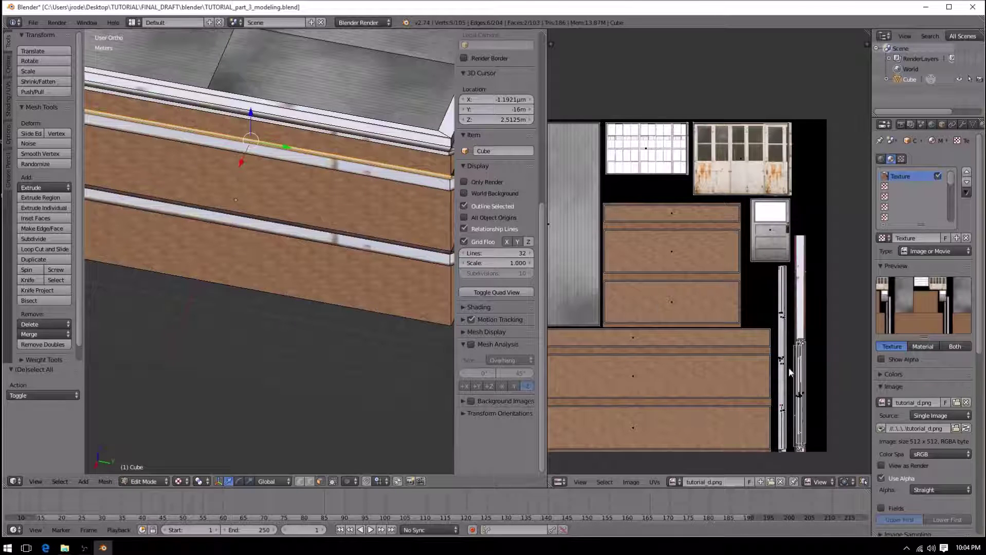
pyautogui.press('g')
pyautogui.press('x')
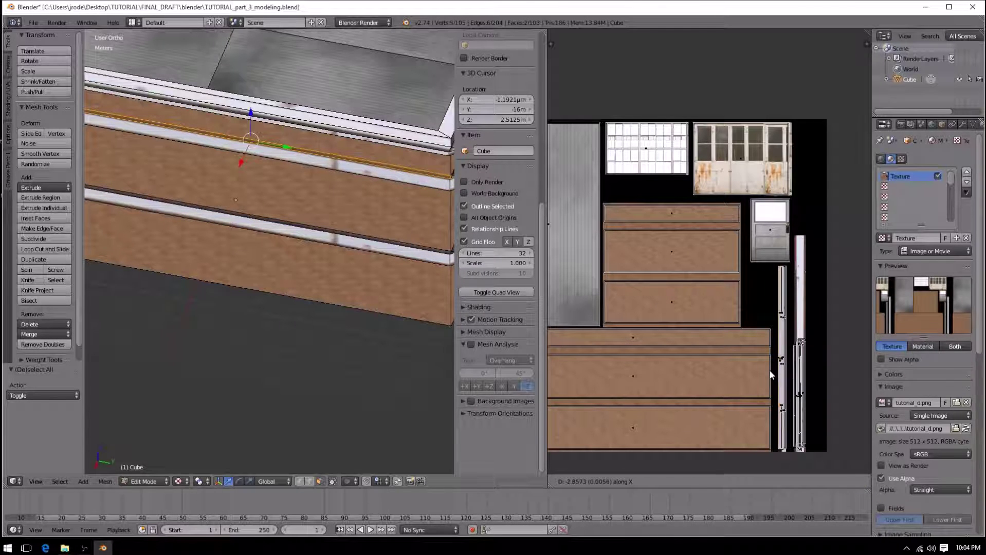
pyautogui.click(770, 375)
pyautogui.press('a')
# Slide the UVs of the middle trim's top face and corner triangle on the front wall about -6.7 mm along X
pyautogui.moveTo(219, 188); pyautogui.dragTo(343, 164, button='middle')
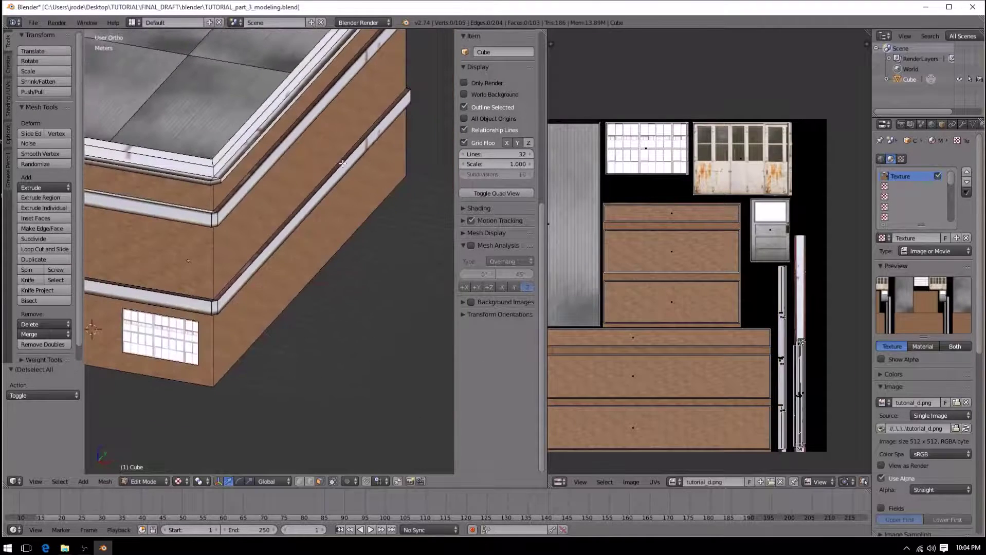
pyautogui.moveTo(237, 184); pyautogui.dragTo(384, 253, button='middle')
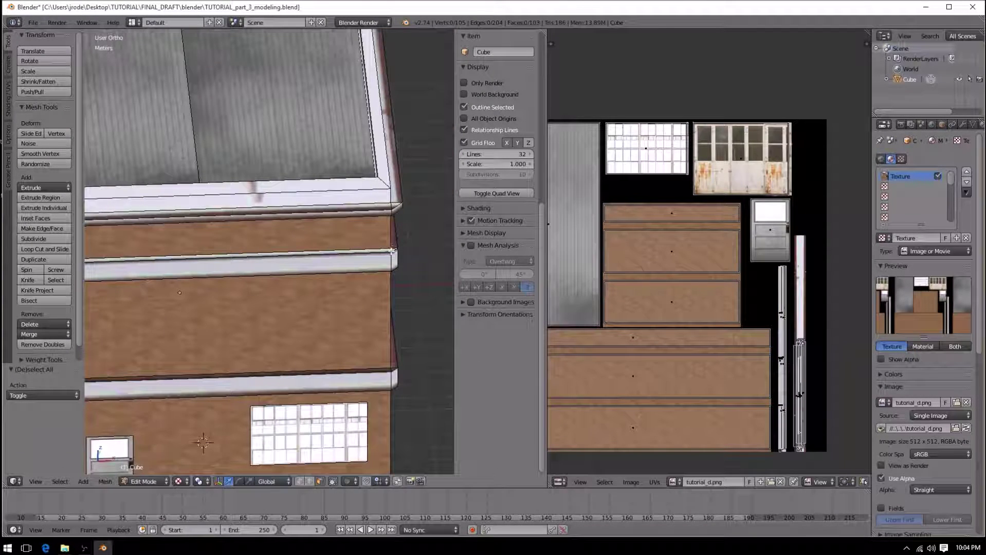
pyautogui.scroll(5, 496, 154)
pyautogui.keyDown('alt'); pyautogui.rightClick(383, 252); pyautogui.keyUp('alt')
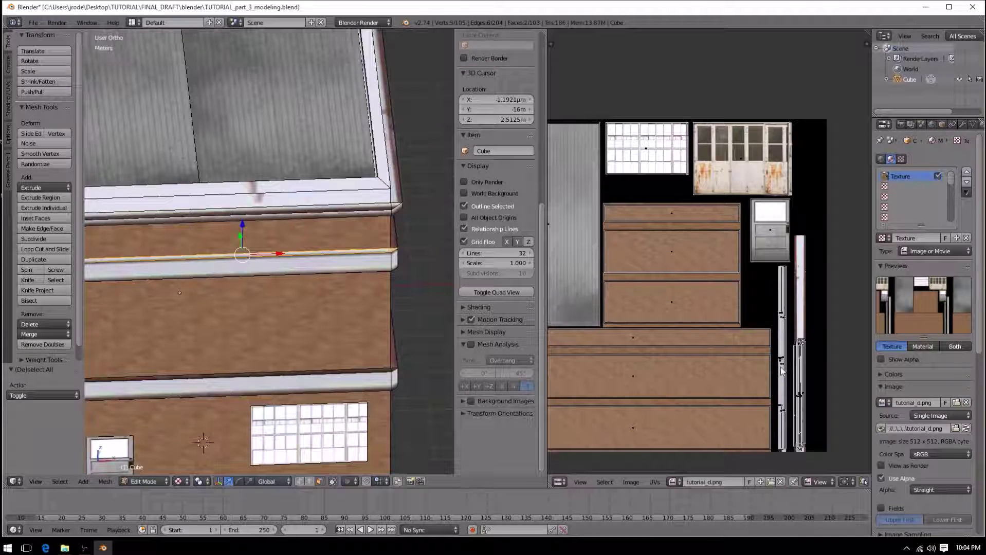
pyautogui.click(759, 366)
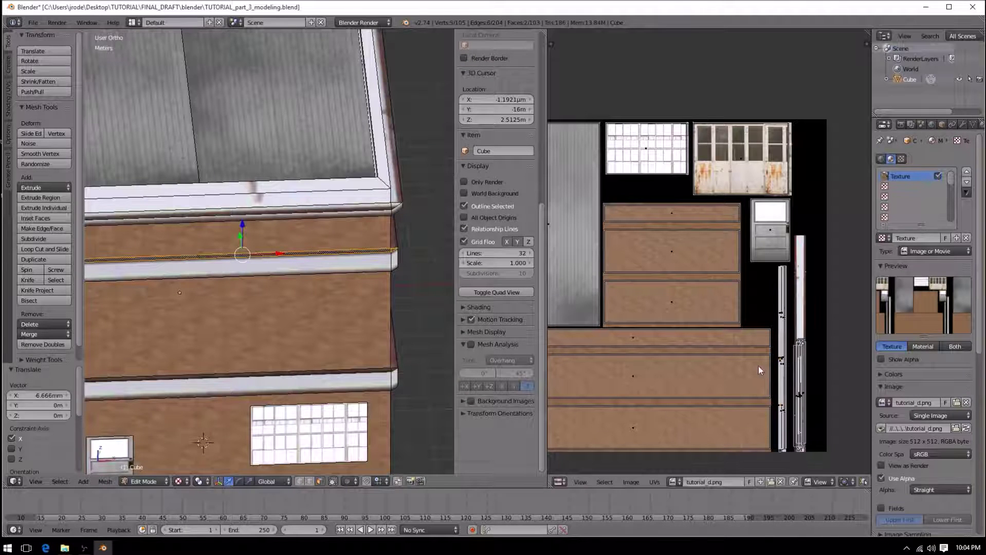
pyautogui.scroll(-5, 496, 342)
pyautogui.scroll(-1, 339, 328)
pyautogui.press('a')
# Select the uppermost trim's two adjoining top faces and corner triangle, and scale their UVs to about 0.365
pyautogui.moveTo(339, 328); pyautogui.dragTo(267, 247, button='middle')
pyautogui.scroll(4, 259, 239)
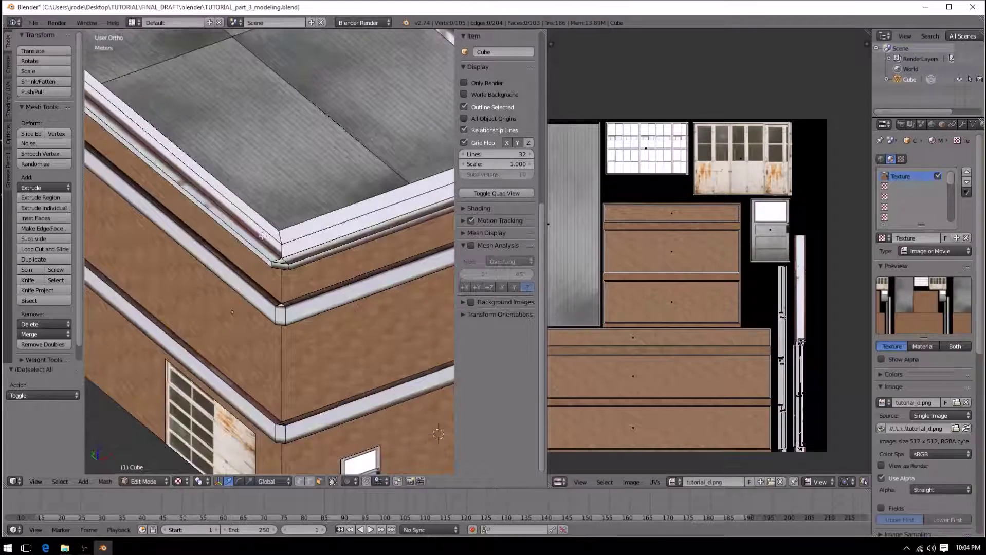
pyautogui.keyDown('alt'); pyautogui.rightClick(259, 239); pyautogui.keyUp('alt')
pyautogui.scroll(3, 318, 265)
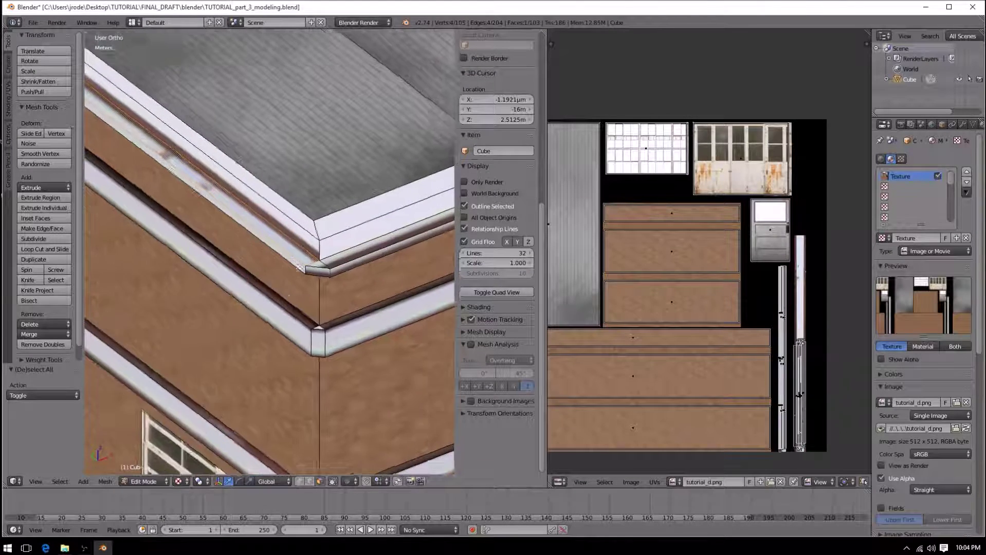
pyautogui.scroll(-3, 384, 241)
pyautogui.moveTo(413, 226); pyautogui.dragTo(310, 240, button='middle')
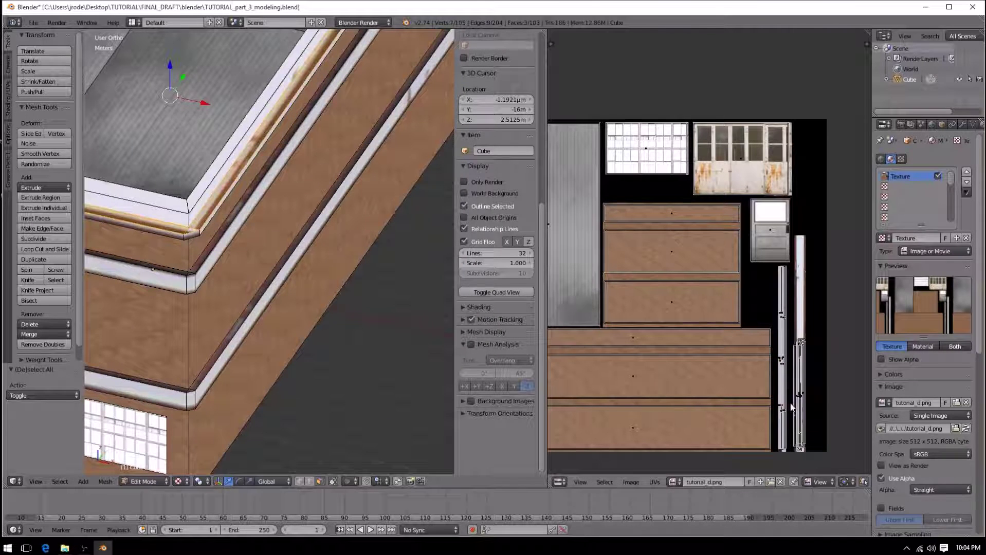
pyautogui.press('s')
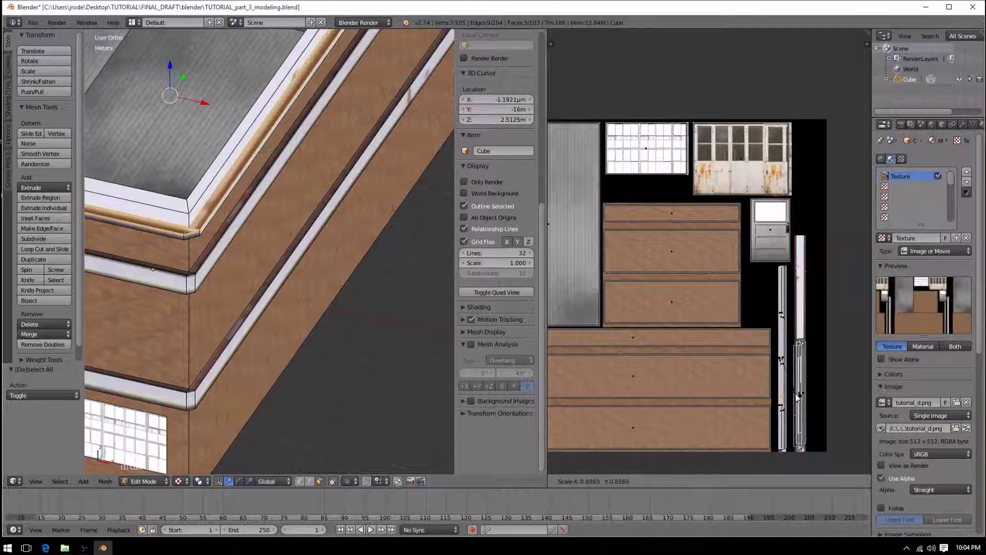
pyautogui.click(792, 386)
# Slide the scaled UVs of the uppermost trim's top faces along X within the trim texture
pyautogui.press('g')
pyautogui.press('x')
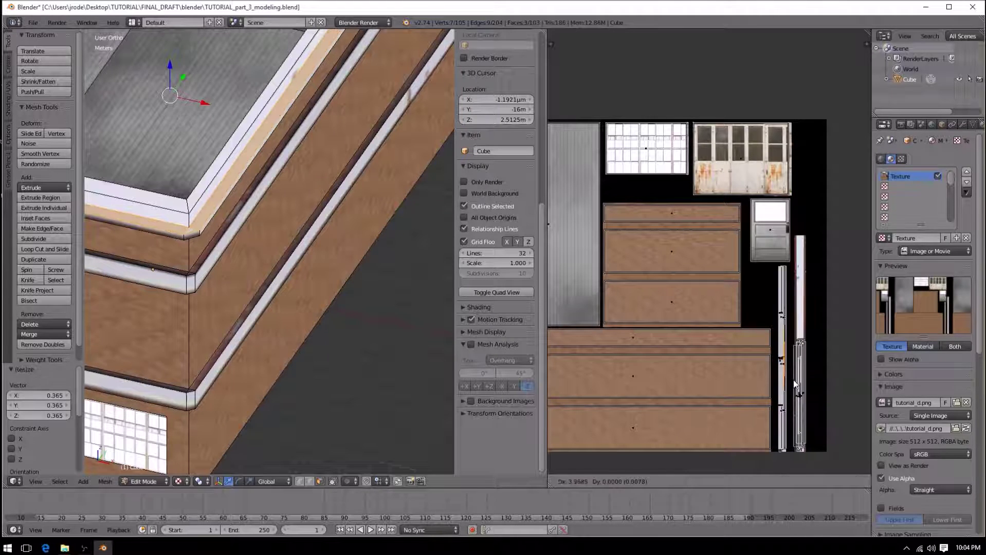
pyautogui.click(794, 385)
pyautogui.press('a')
# Rotate the UVs of the vertical faces just beneath the roof edge in 90-degree turns, starting on the garage-door wall
pyautogui.moveTo(389, 249); pyautogui.dragTo(443, 252, button='middle')
pyautogui.press('a')
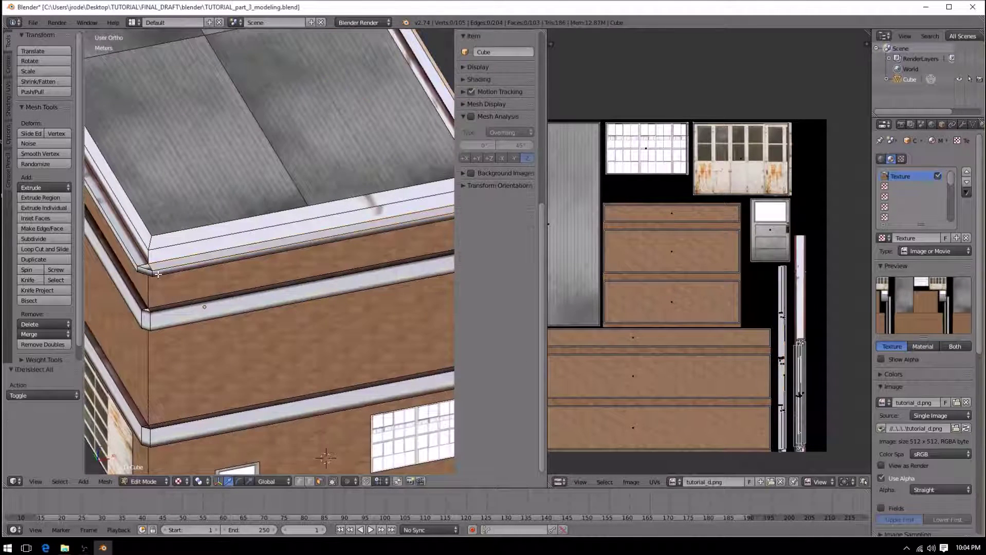
pyautogui.moveTo(158, 274); pyautogui.dragTo(193, 271, button='middle')
pyautogui.rightClick(387, 239)
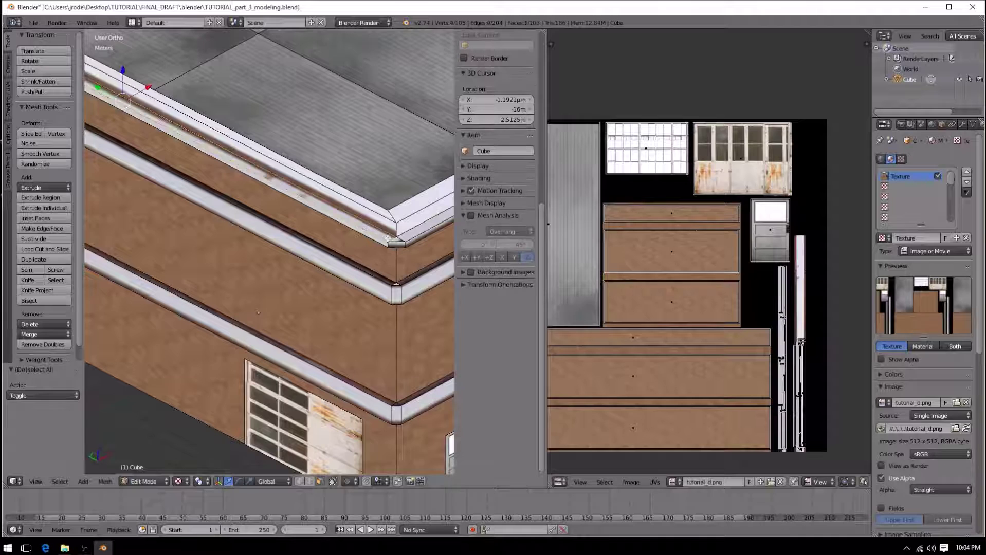
pyautogui.rightClick(388, 229)
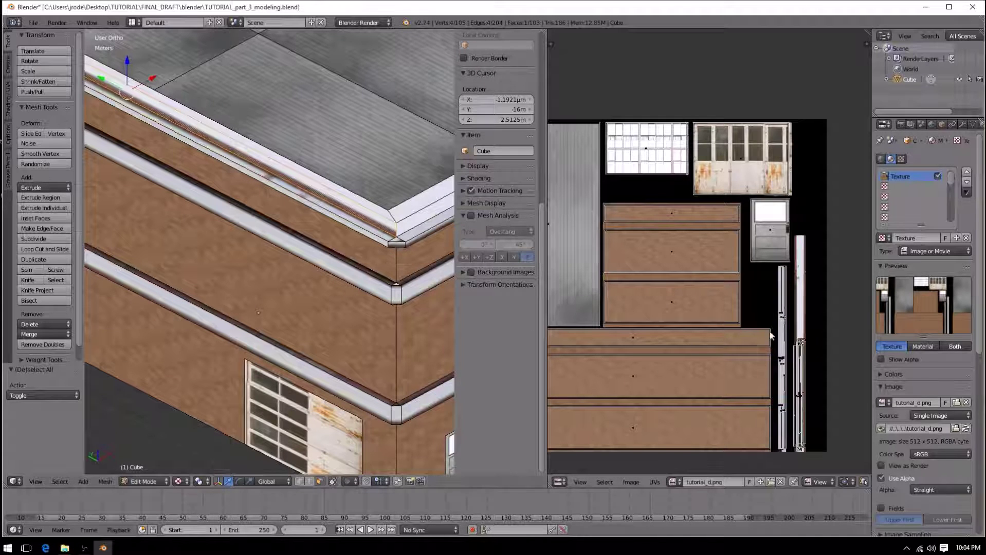
pyautogui.press('r')
pyautogui.press('9')
pyautogui.press('0')
pyautogui.press('Return')
pyautogui.press('r')
pyautogui.press('9')
pyautogui.press('0')
pyautogui.press('Return')
pyautogui.press('r')
pyautogui.press('9')
pyautogui.press('0')
pyautogui.press('Return')
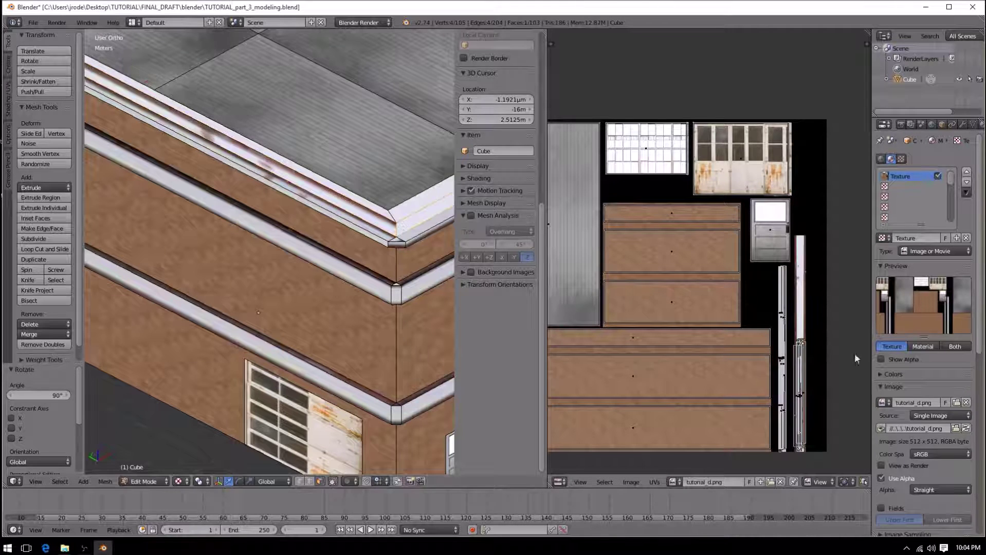
# Slide the UVs of the front wall's vertical roof-edge face along X onto the trim strip
pyautogui.press('g')
pyautogui.press('x')
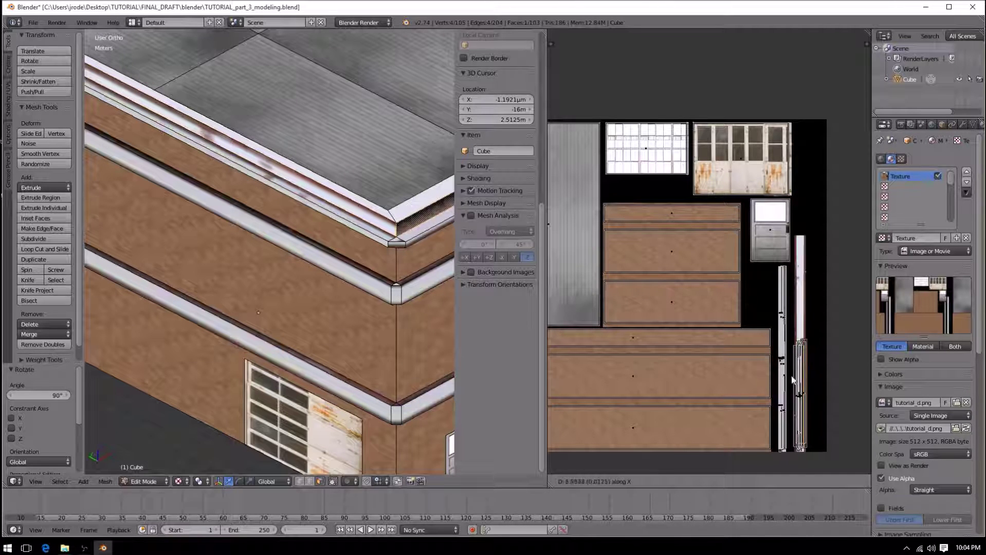
pyautogui.click(766, 377)
pyautogui.press('a')
# Slide the UVs of the vertical roof-edge face on the plain side wall along X onto the trim strip
pyautogui.moveTo(366, 181); pyautogui.dragTo(224, 137, button='middle')
pyautogui.rightClick(224, 137)
pyautogui.press('g')
pyautogui.press('x')
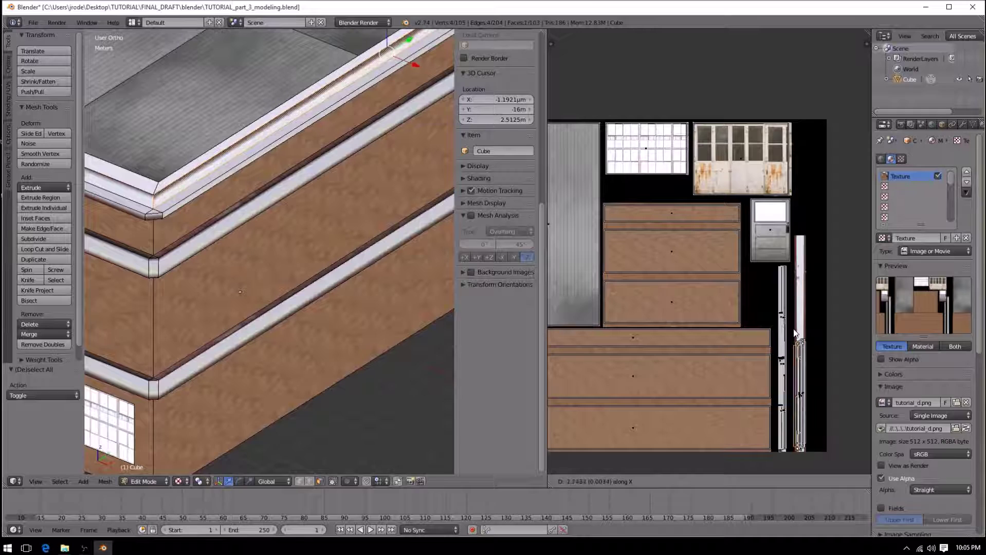
pyautogui.click(782, 329)
pyautogui.press('a')
pyautogui.press('a')
# Slide the UVs of the rear wall's vertical roof-edge face about 3.1 mm along X
pyautogui.moveTo(337, 129); pyautogui.dragTo(177, 118, button='middle')
pyautogui.rightClick(211, 105)
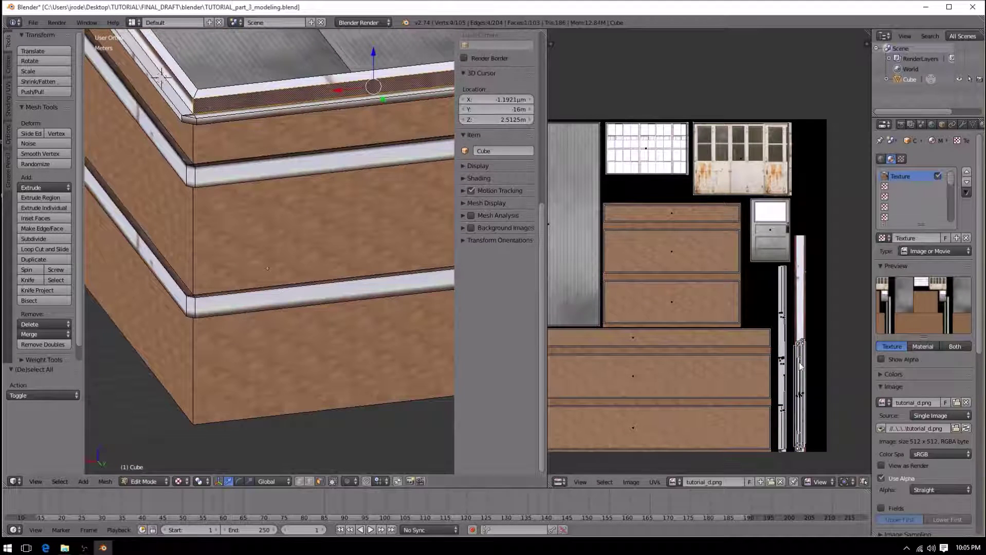
pyautogui.press('g')
pyautogui.press('x')
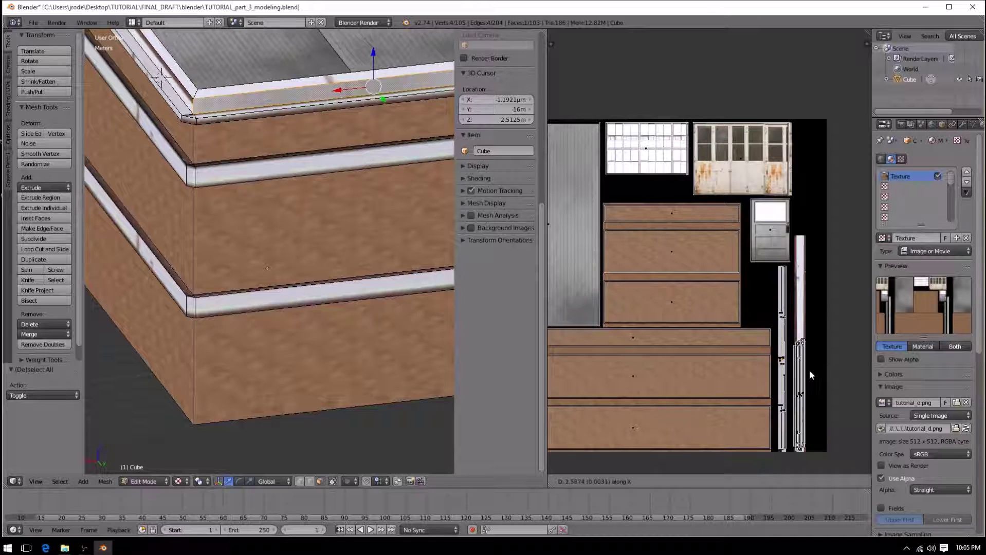
pyautogui.click(809, 370)
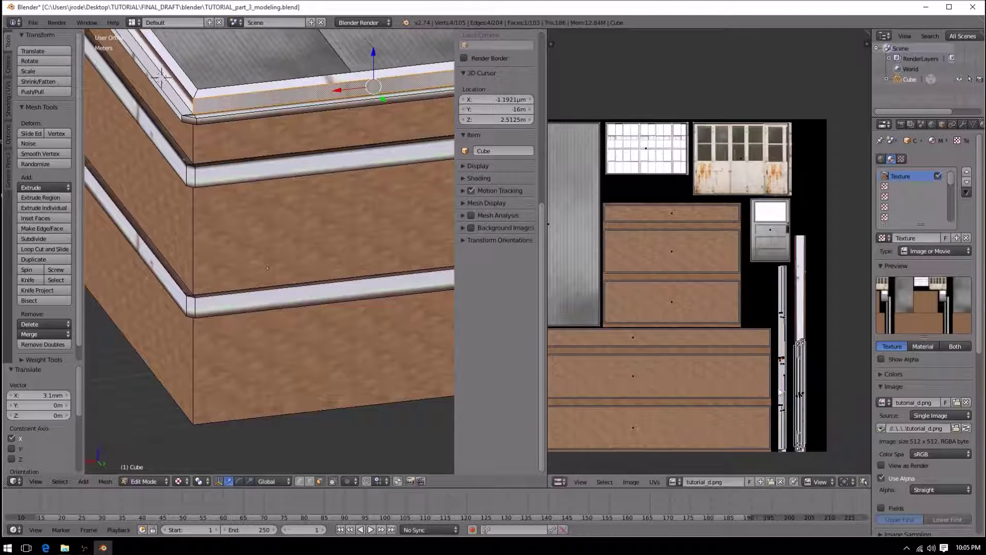
# Unwrap the rear wall's vertical roof-edge face, scale its UVs by about 0.343 and rotate them 90 degrees
pyautogui.press('u')
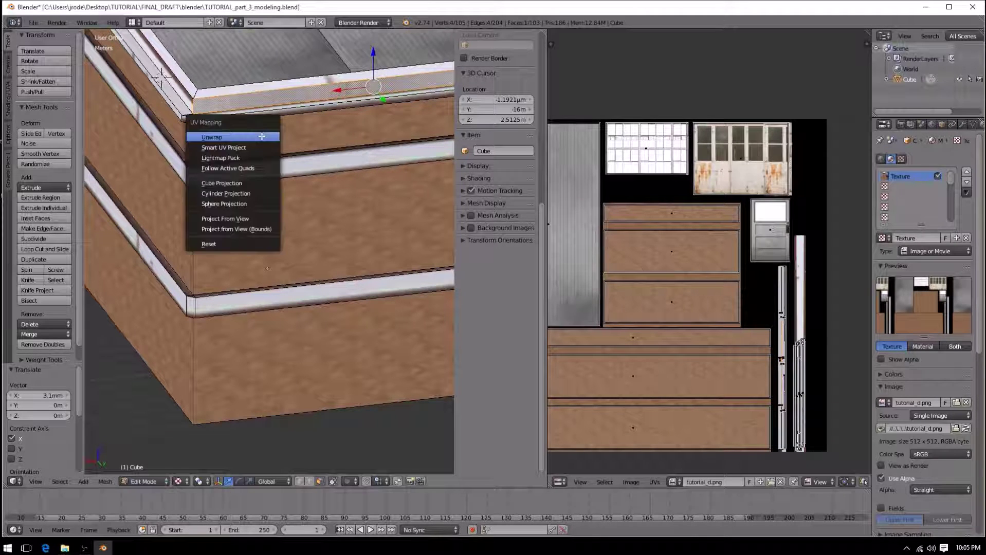
pyautogui.click(259, 134)
pyautogui.press('s')
pyautogui.click(723, 443)
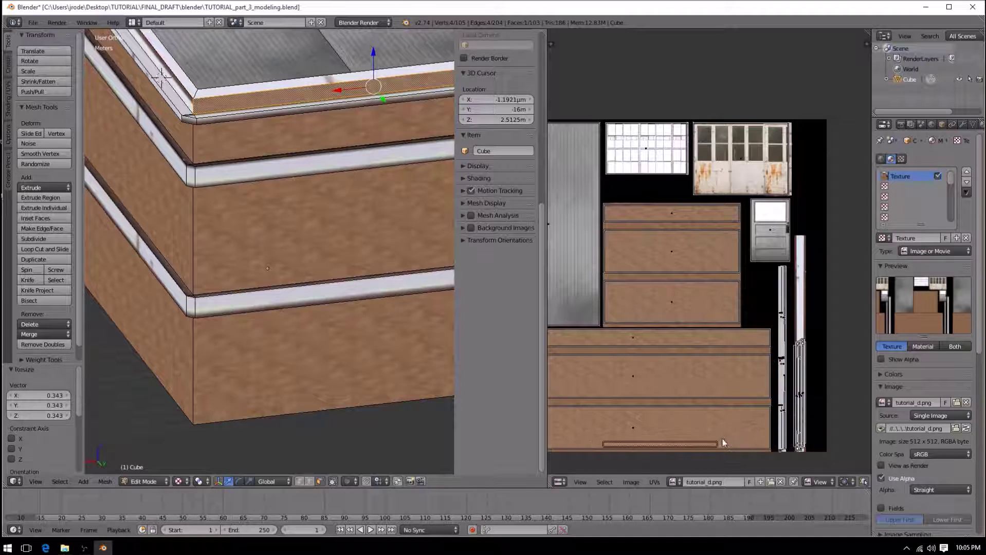
pyautogui.write('r90')
pyautogui.press('Return')
# Move the rear roof-edge face's UVs onto the white trim strip and scale them by about 0.732 to fit it
pyautogui.press('g')
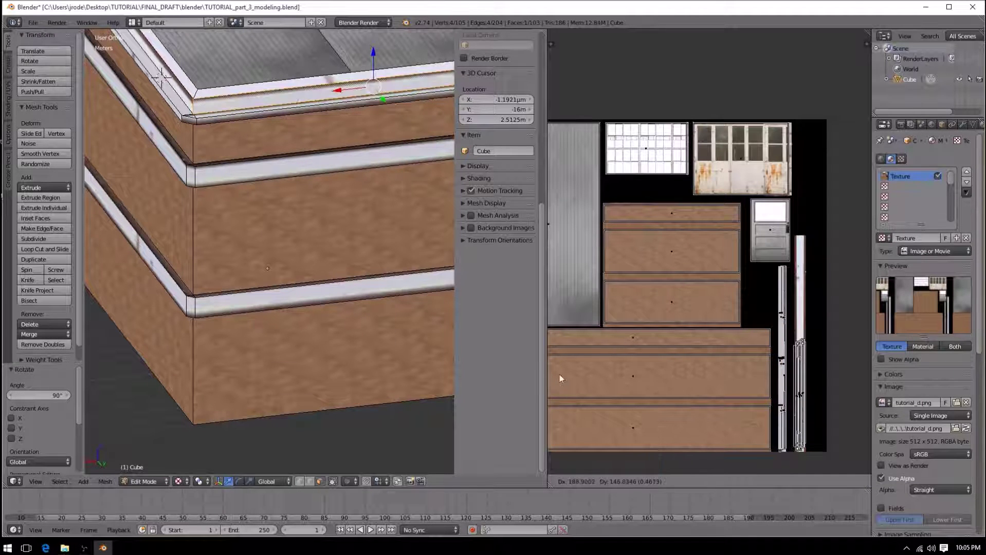
pyautogui.click(559, 366)
pyautogui.press('s')
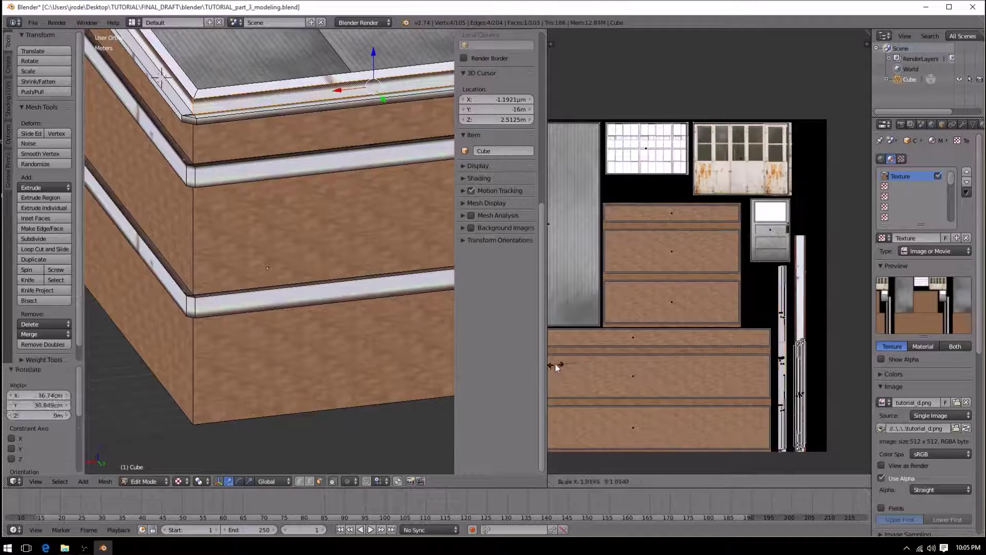
pyautogui.click(618, 351)
pyautogui.press('g')
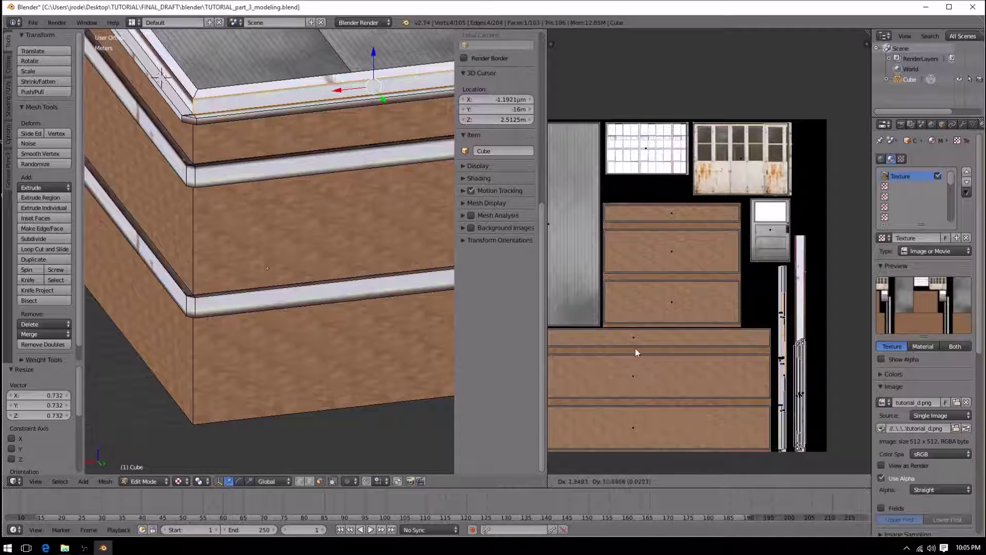
pyautogui.click(626, 462)
pyautogui.press('a')
# Slide the UVs of the garage-door wall's upper trim band about -0.62 mm along X and scale them by about 0.427
pyautogui.moveTo(201, 147); pyautogui.dragTo(219, 95, button='middle')
pyautogui.scroll(-3, 206, 170)
pyautogui.moveTo(190, 189); pyautogui.dragTo(203, 181, button='middle')
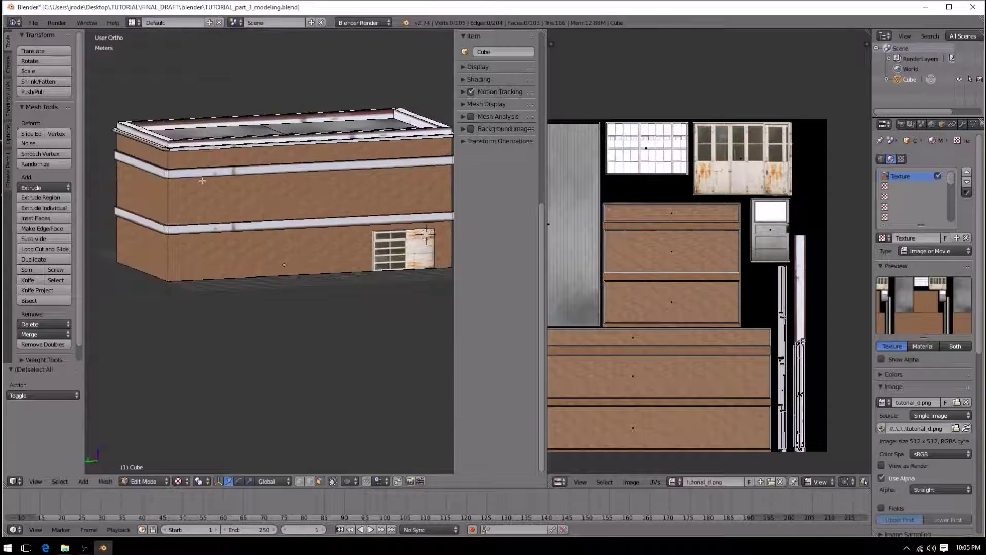
pyautogui.rightClick(205, 173)
pyautogui.press('g')
pyautogui.press('x')
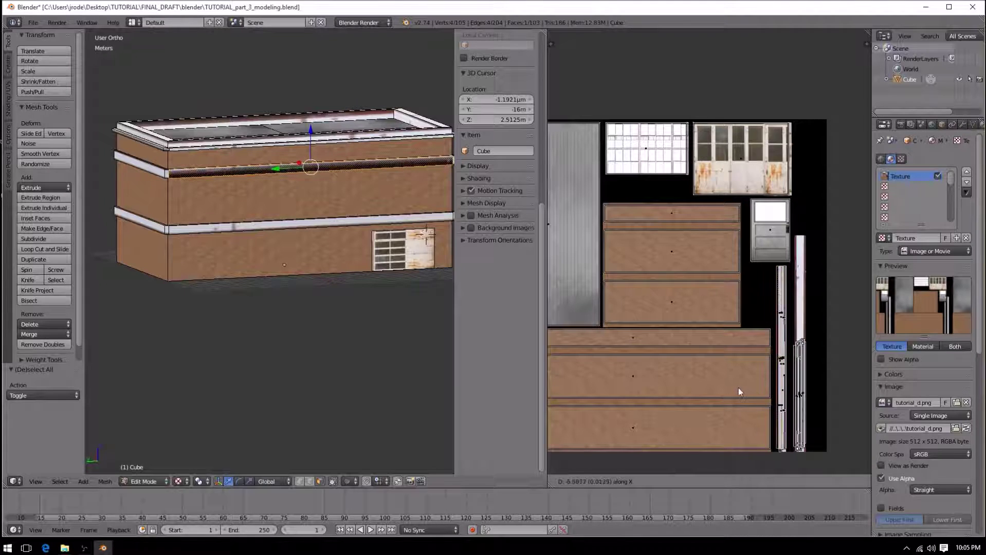
pyautogui.click(782, 394)
pyautogui.press('s')
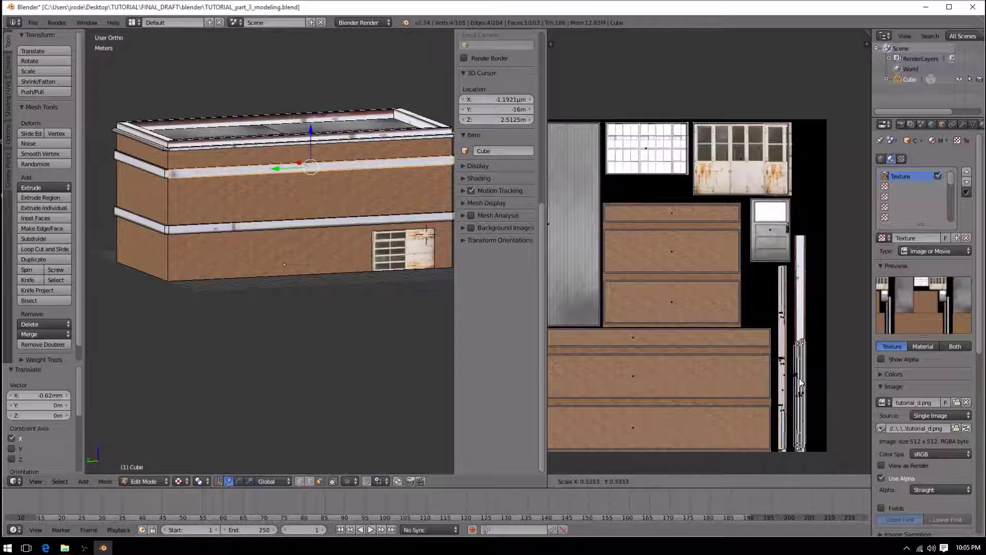
pyautogui.click(797, 373)
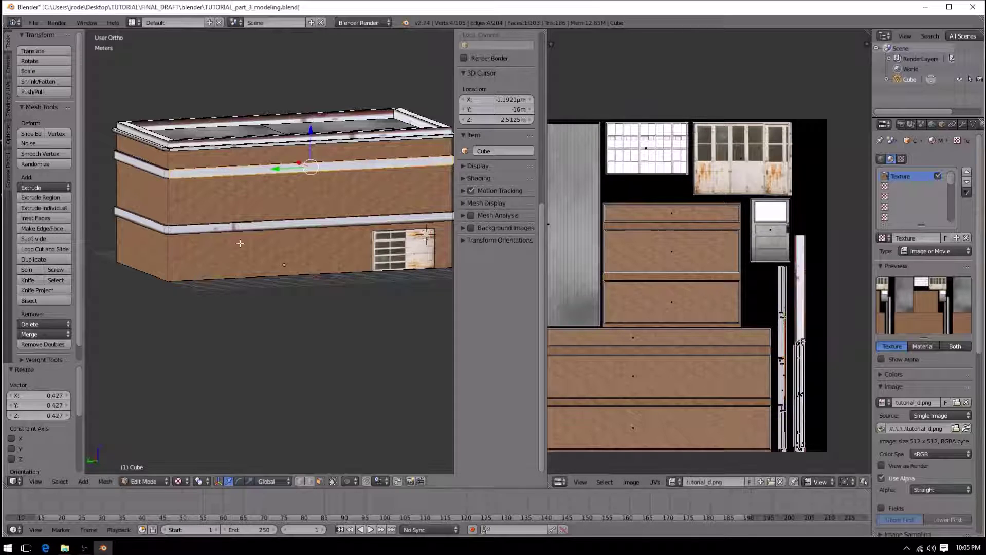
# Scale down the UVs of the garage-door wall's lower trim band within the trim strip
pyautogui.rightClick(245, 229)
pyautogui.press('s')
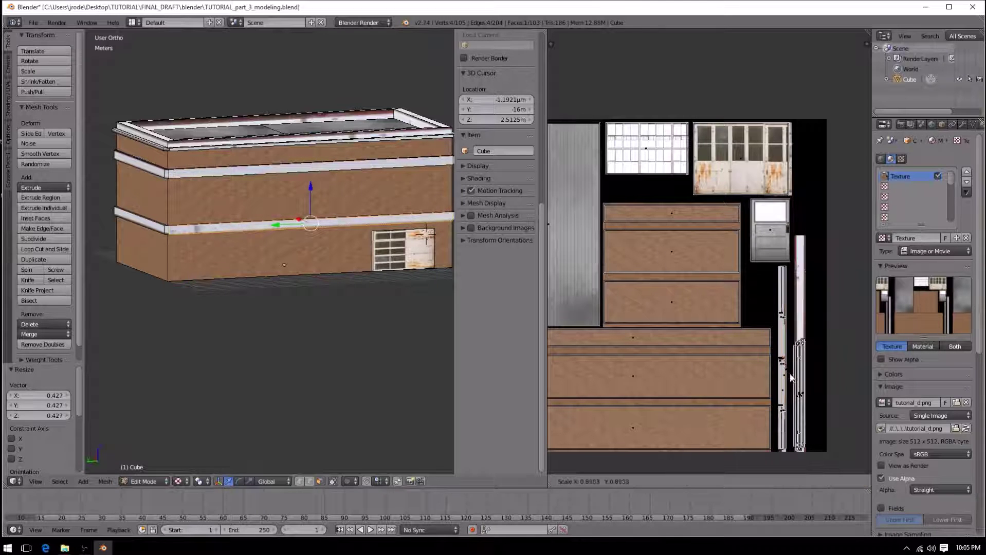
pyautogui.click(790, 374)
pyautogui.press('a')
# Scale down the UVs of both trim bands on the plain side wall together
pyautogui.scroll(-2, 383, 237)
pyautogui.moveTo(383, 237); pyautogui.dragTo(242, 243, button='middle')
pyautogui.scroll(5, 242, 243)
pyautogui.rightClick(282, 137)
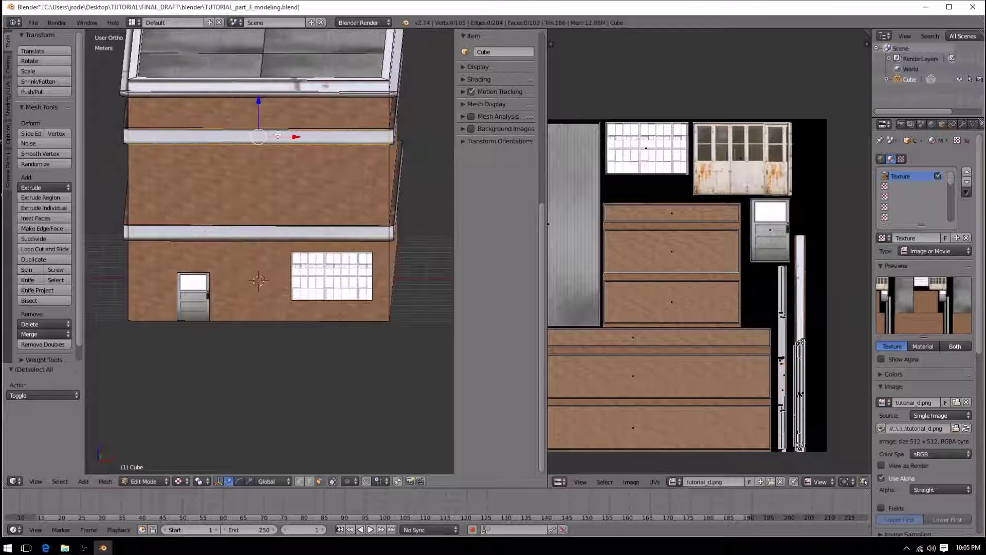
pyautogui.rightClick(313, 86)
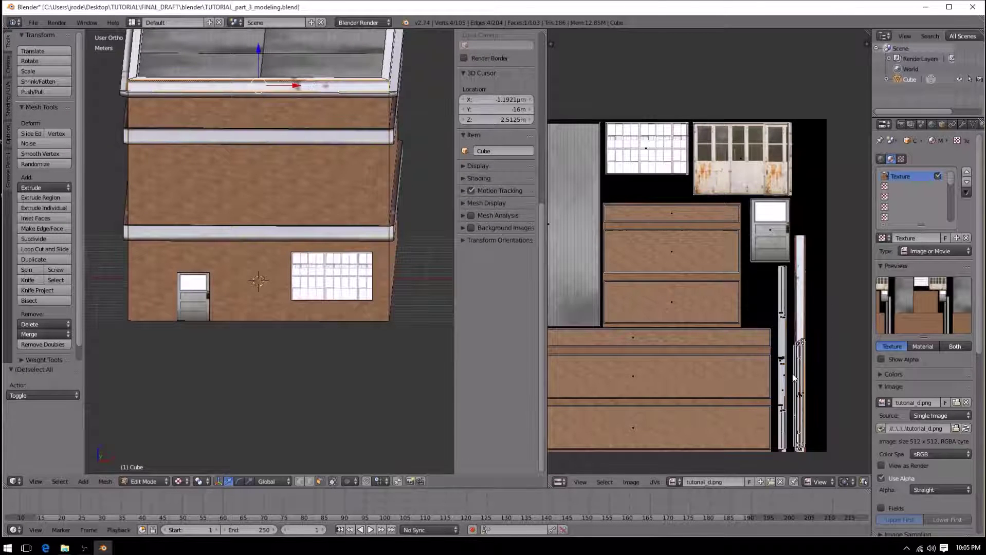
pyautogui.moveTo(383, 141); pyautogui.dragTo(340, 126, button='middle')
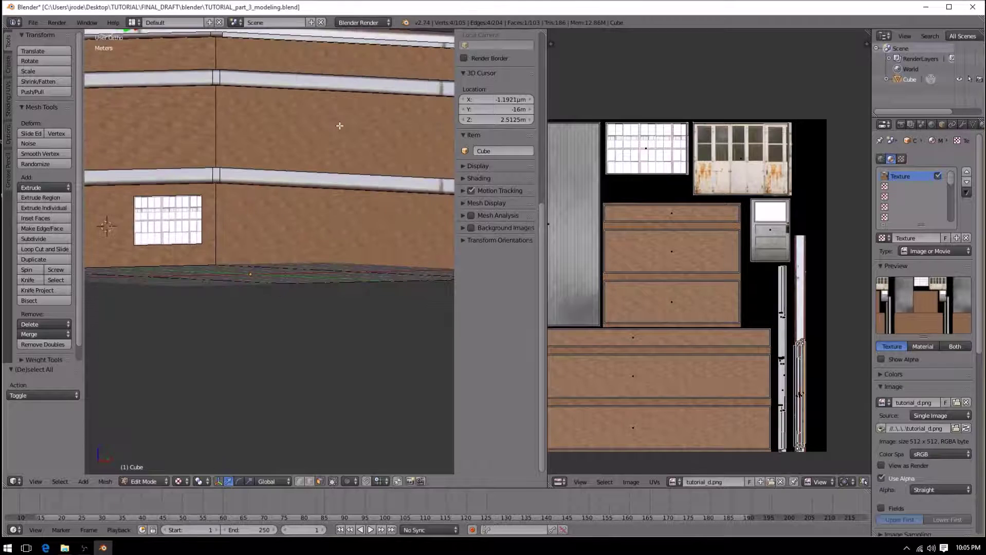
pyautogui.moveTo(435, 208); pyautogui.dragTo(331, 212, button='middle')
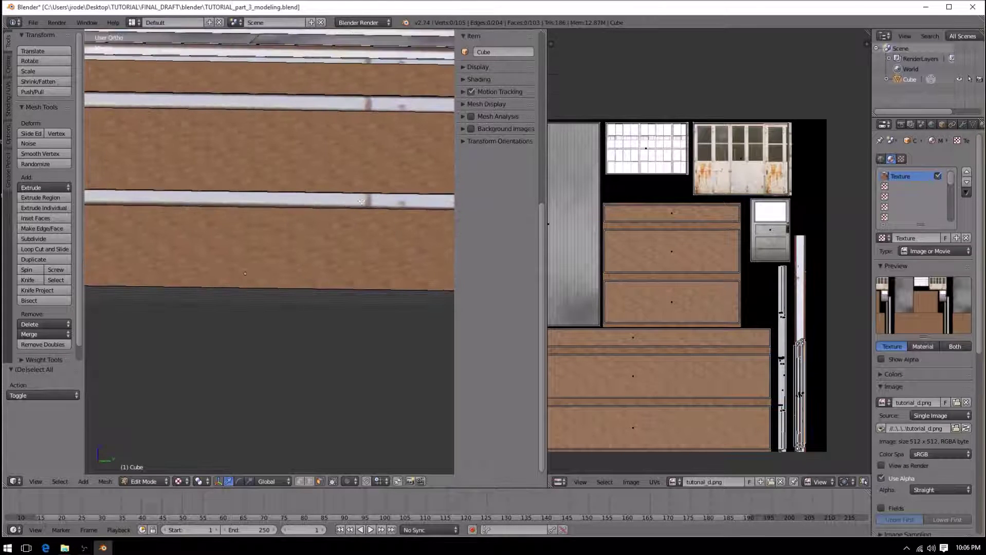
pyautogui.rightClick(331, 209)
pyautogui.keyDown('shift'); pyautogui.rightClick(383, 107); pyautogui.keyUp('shift')
pyautogui.press('s')
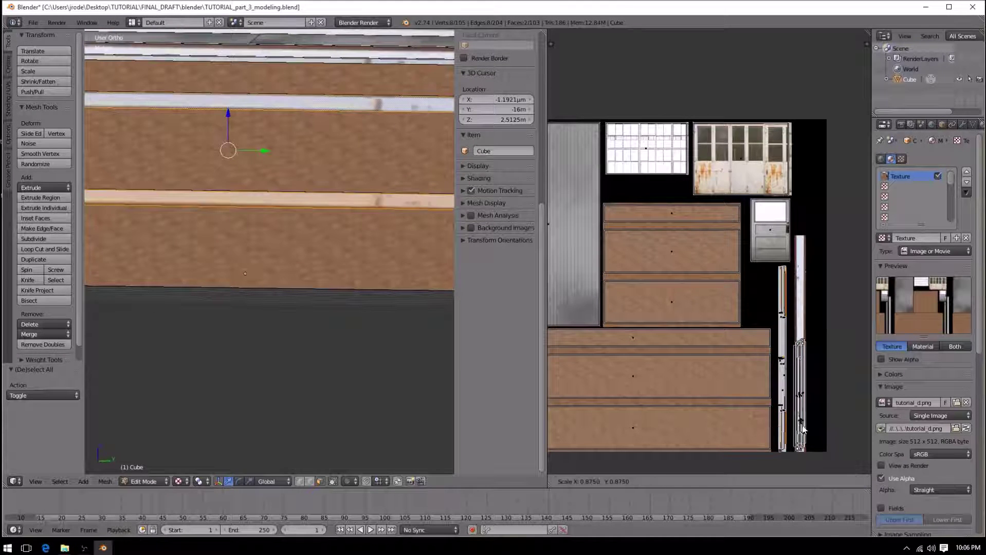
pyautogui.click(800, 395)
# Examine the trim and roof-edge texturing around the building, including in Object Mode
pyautogui.scroll(-4, 384, 238)
pyautogui.press('a')
pyautogui.moveTo(403, 246); pyautogui.dragTo(298, 180, button='middle')
pyautogui.scroll(2, 304, 240)
pyautogui.scroll(3, 294, 164)
pyautogui.moveTo(303, 100); pyautogui.dragTo(197, 192, button='middle')
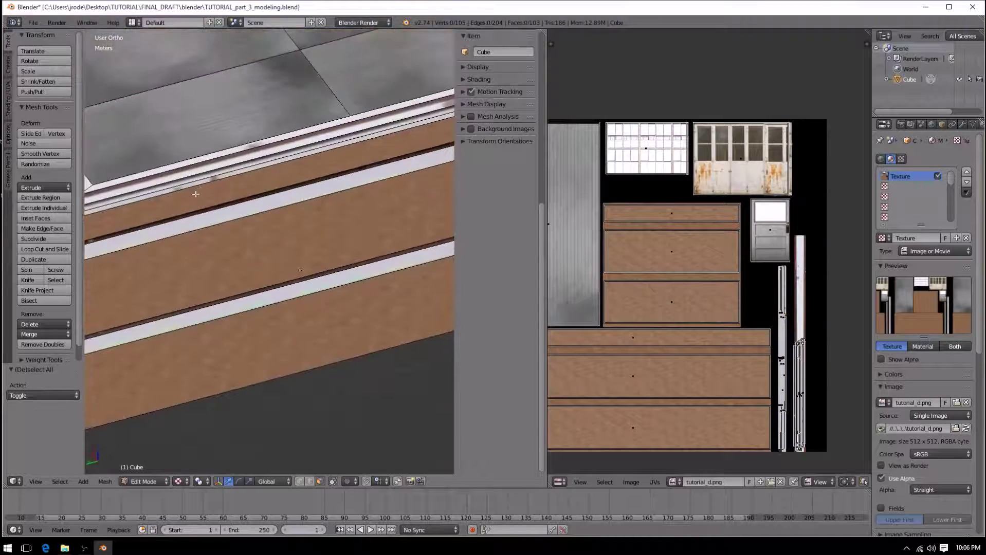
pyautogui.press('Tab')
pyautogui.scroll(-4, 210, 263)
pyautogui.moveTo(211, 269); pyautogui.dragTo(248, 237, button='middle')
pyautogui.scroll(4, 249, 237)
pyautogui.press('Tab')
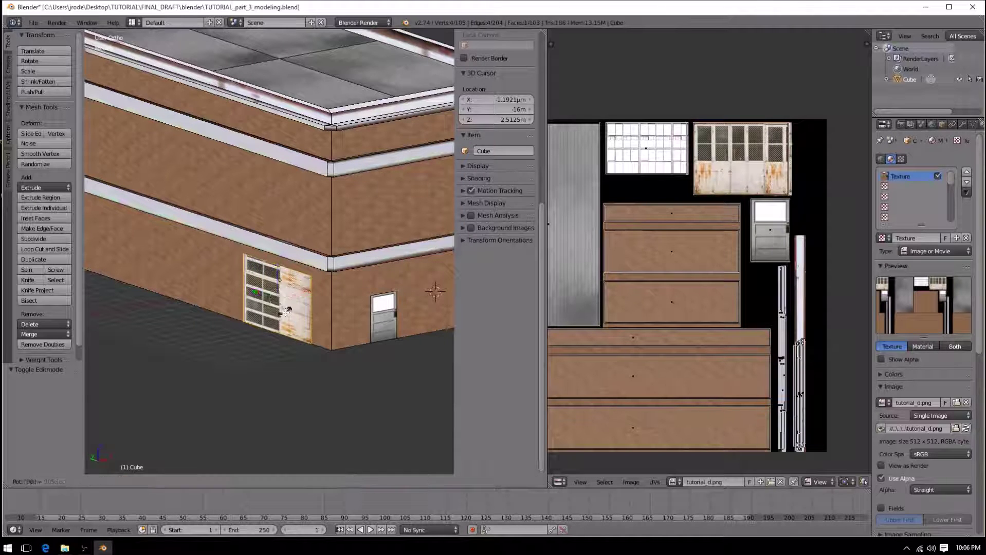
pyautogui.write('r90')
pyautogui.press('Return')
pyautogui.hotkey('ctrl', 'z')
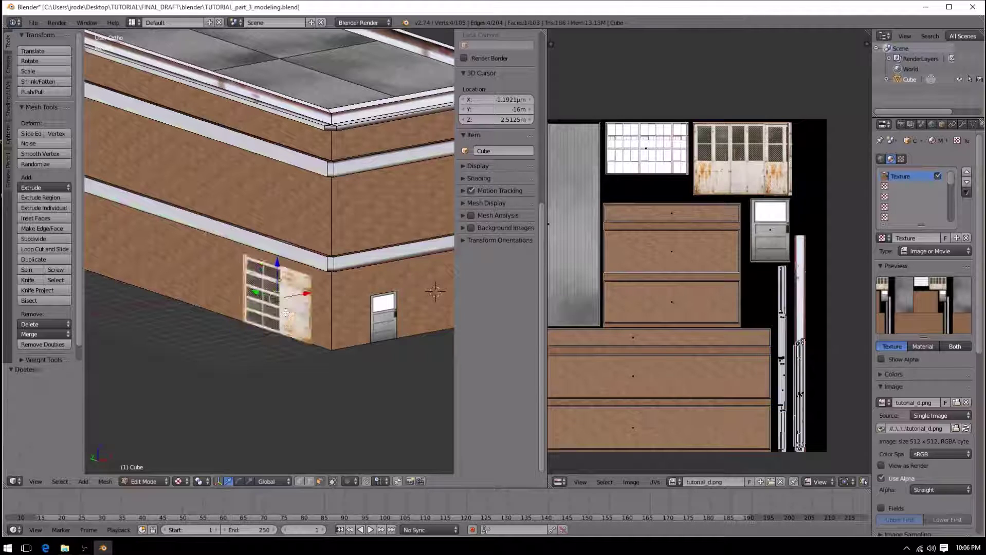
# Rotate the garage door face 90 degrees about the X axis
pyautogui.write('rx90')
pyautogui.press('Return')
pyautogui.moveTo(318, 303); pyautogui.dragTo(262, 277, button='middle')
pyautogui.scroll(2, 263, 278)
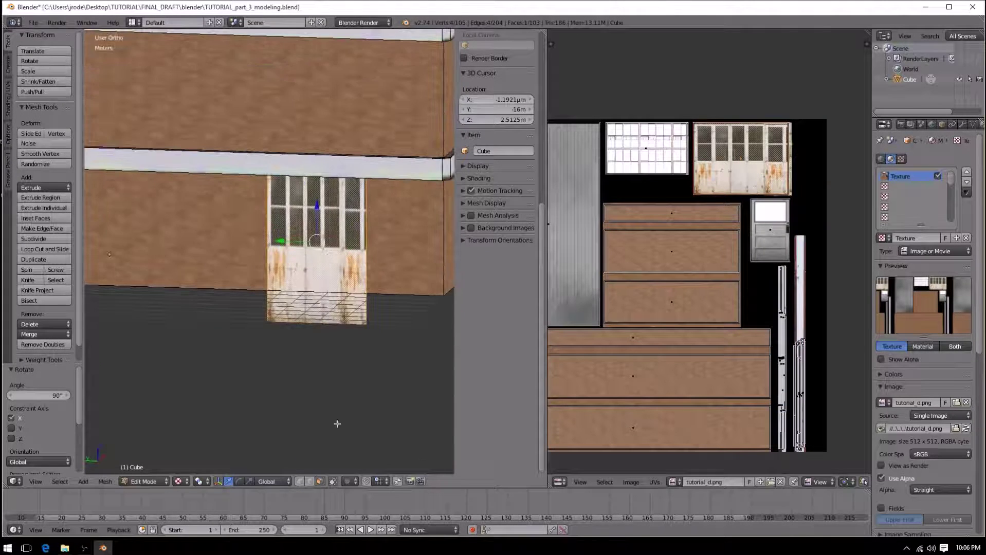
# Raise the garage door's bottom edge about 1.3 m along Z to the base of the wall
pyautogui.rightClick(330, 331)
pyautogui.press('g')
pyautogui.press('z')
pyautogui.rightClick(339, 302)
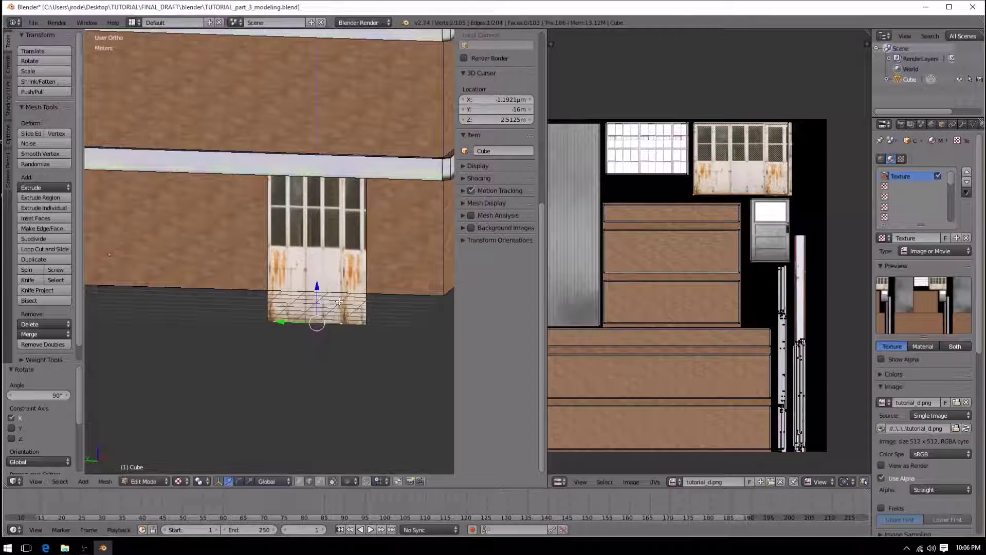
pyautogui.press('g')
pyautogui.press('z')
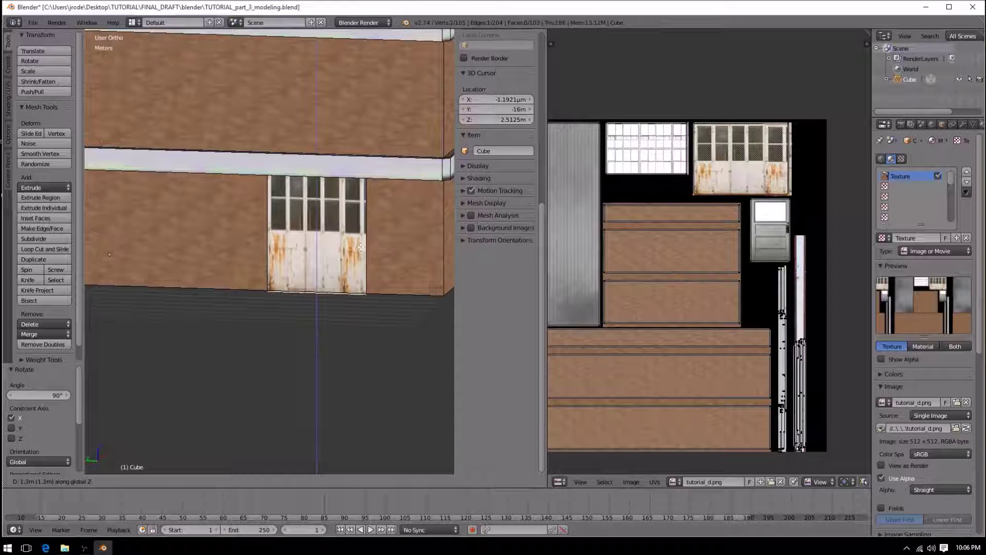
pyautogui.click(392, 301)
# Widen the garage door by moving its vertical edge nearest the wall corner about -3 m along Y
pyautogui.rightClick(373, 253)
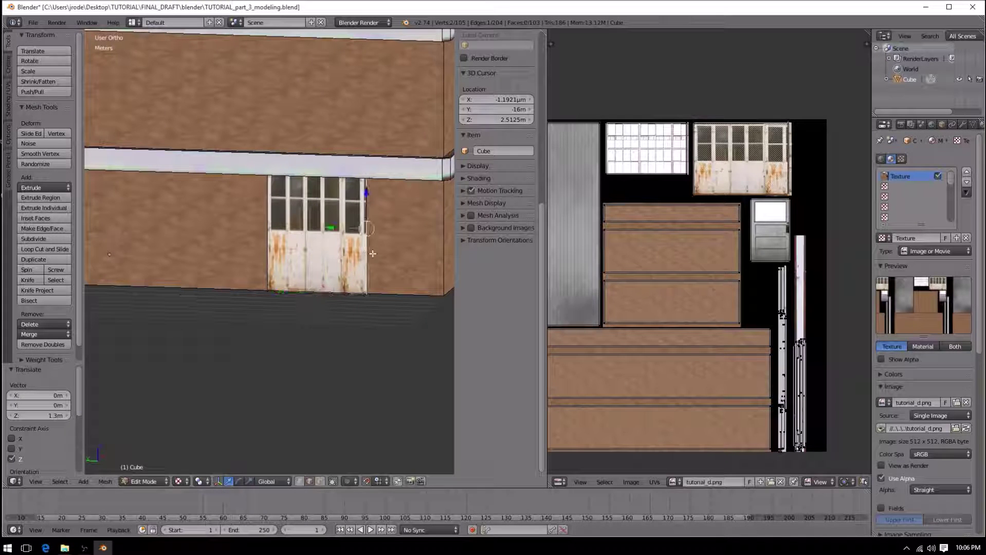
pyautogui.press('g')
pyautogui.press('y')
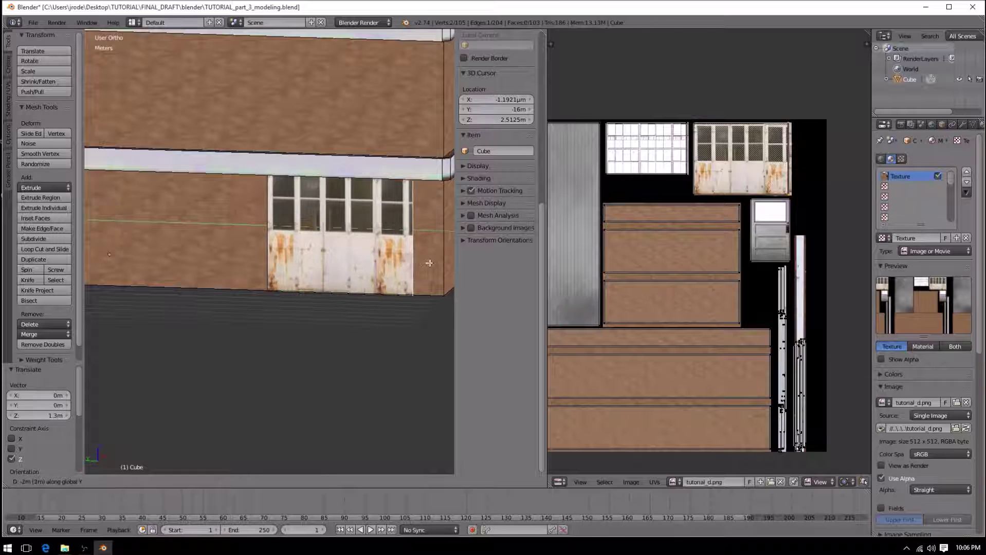
pyautogui.click(431, 263)
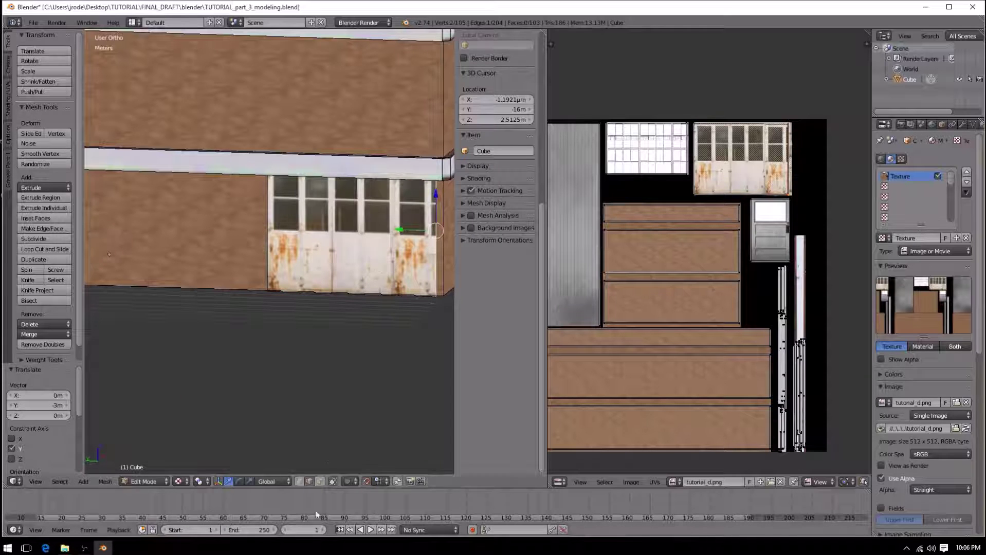
# Reposition the whole garage door face on its wall
pyautogui.press('a')
pyautogui.rightClick(378, 257)
pyautogui.press('g')
pyautogui.press('x')
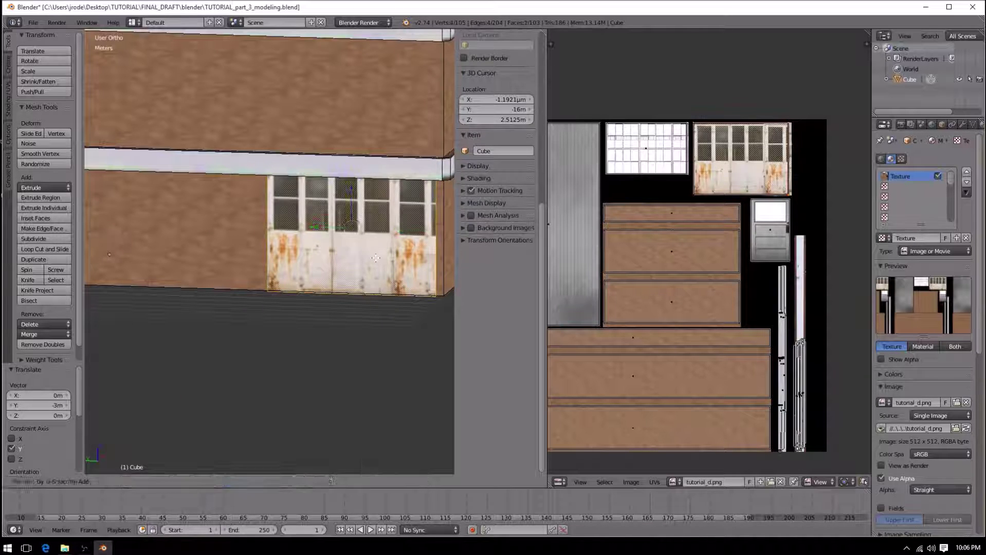
pyautogui.click(355, 257)
pyautogui.scroll(-3, 355, 257)
pyautogui.press('a')
# Move the front wall's ground-floor window about 50 cm along X toward the corner
pyautogui.moveTo(424, 252); pyautogui.dragTo(283, 256, button='middle')
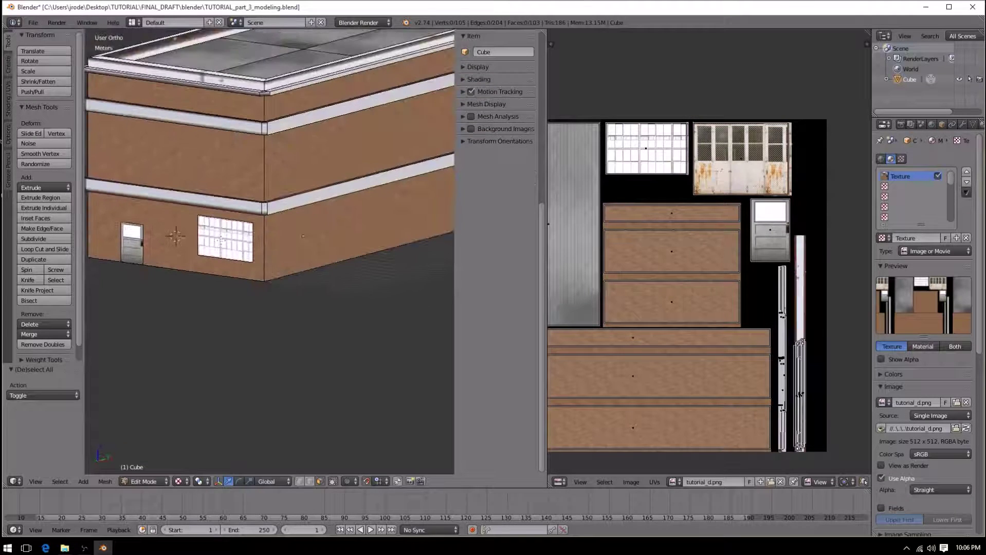
pyautogui.rightClick(229, 241)
pyautogui.moveTo(226, 247); pyautogui.dragTo(309, 265, button='middle')
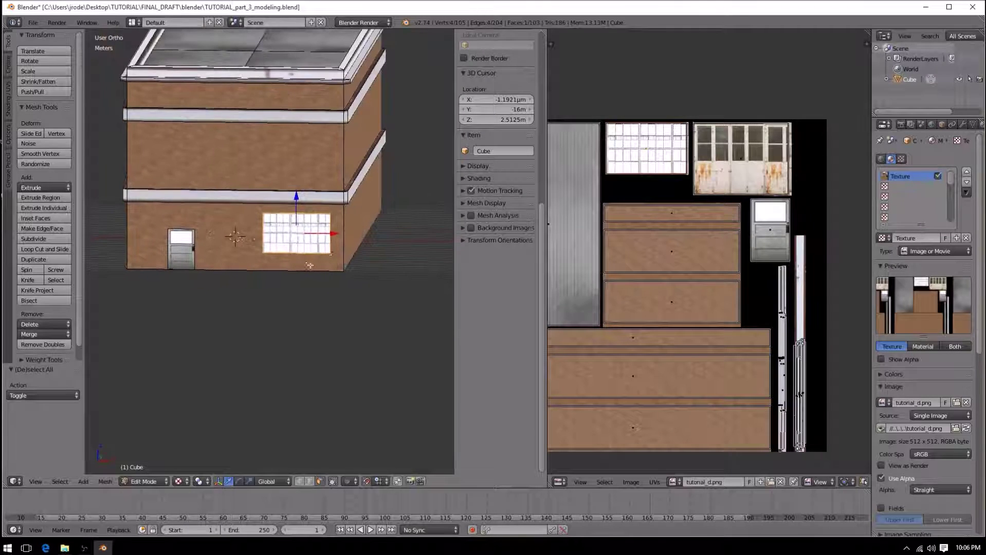
pyautogui.scroll(2, 330, 254)
pyautogui.press('g')
pyautogui.press('x')
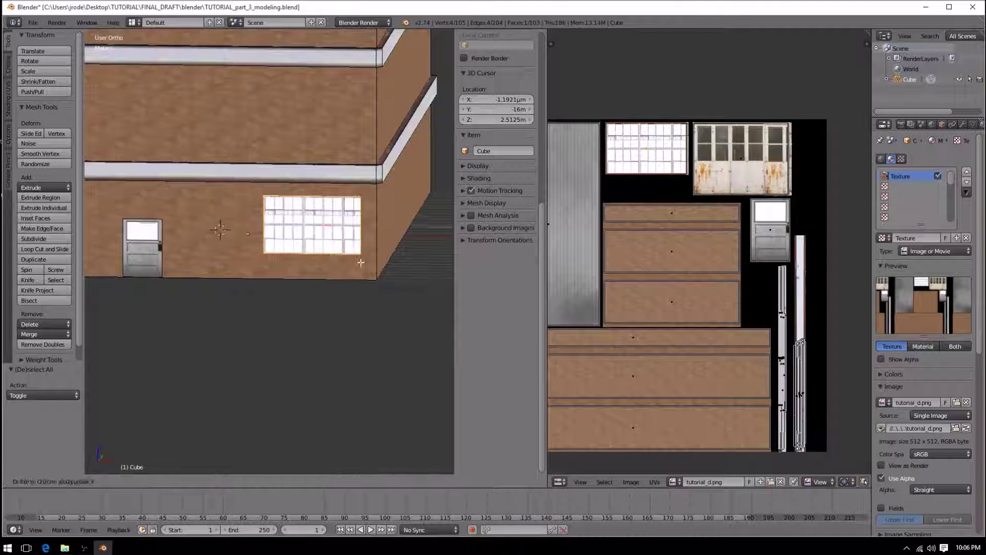
pyautogui.click(425, 265)
# Duplicate the front window, offset the copy about -5.3 m along X and raise it about 5.7 m to the second floor
pyautogui.hotkey('shift', 'd')
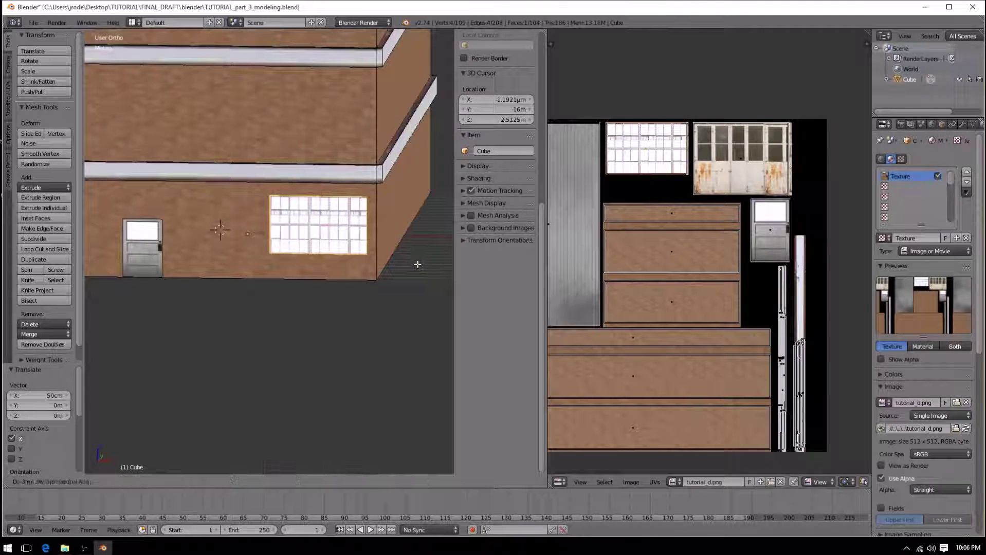
pyautogui.press('x')
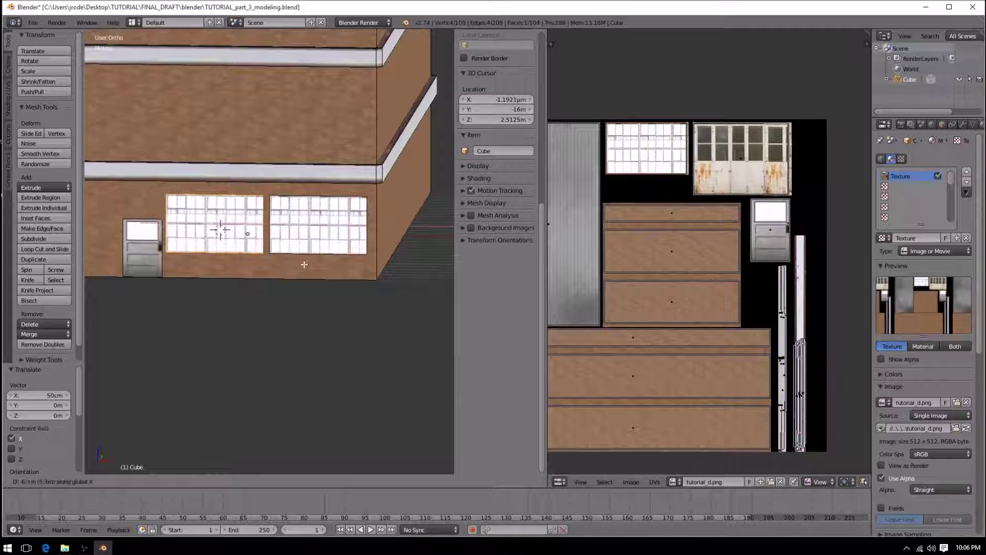
pyautogui.click(301, 261)
pyautogui.moveTo(301, 261); pyautogui.dragTo(306, 280, button='middle')
pyautogui.press('g')
pyautogui.press('z')
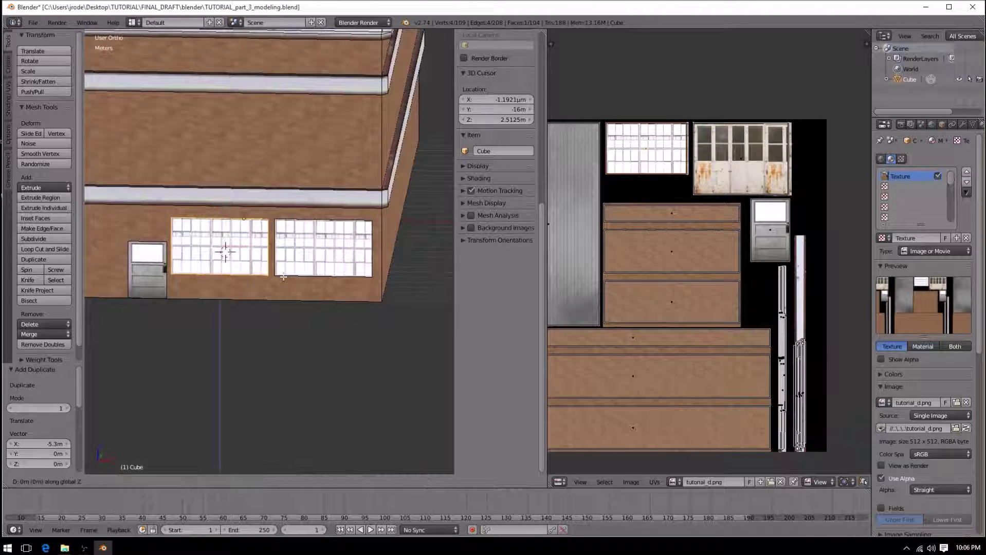
pyautogui.click(301, 177)
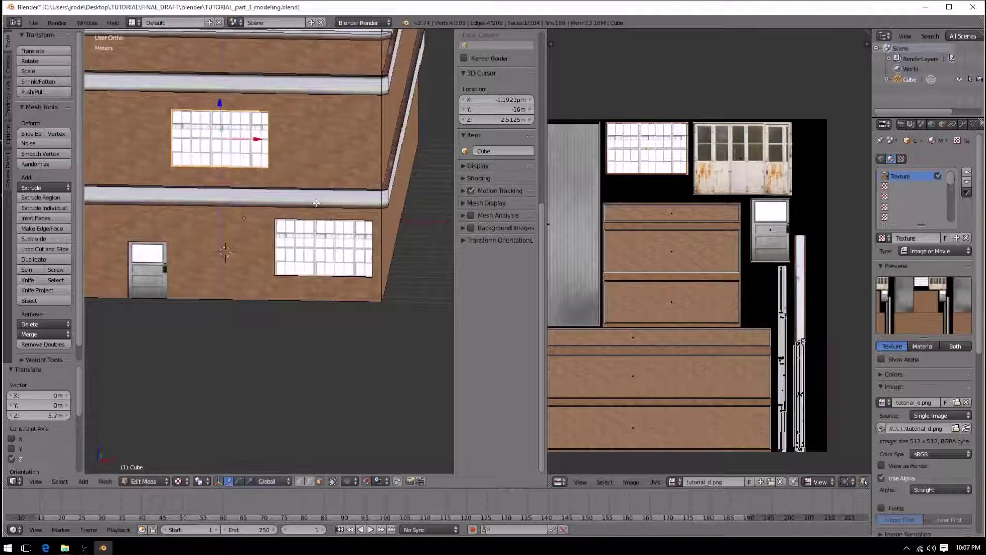
# In front view, duplicate the second-floor window about 5.5 m along X
pyautogui.press('KP_1')
pyautogui.keyDown('shift'); pyautogui.moveTo(315, 204); pyautogui.dragTo(358, 244, button='middle'); pyautogui.keyUp('shift')
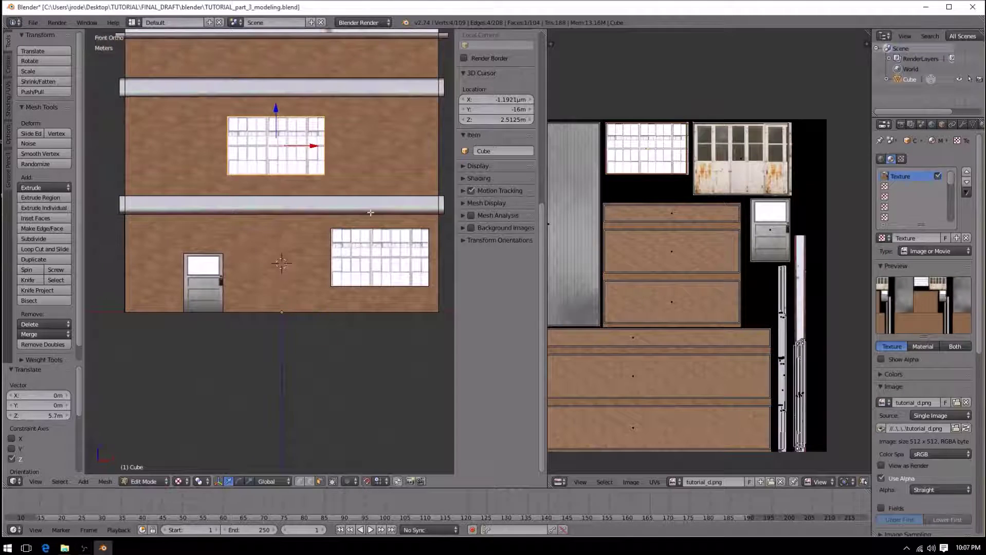
pyautogui.hotkey('shift', 'd')
pyautogui.press('x')
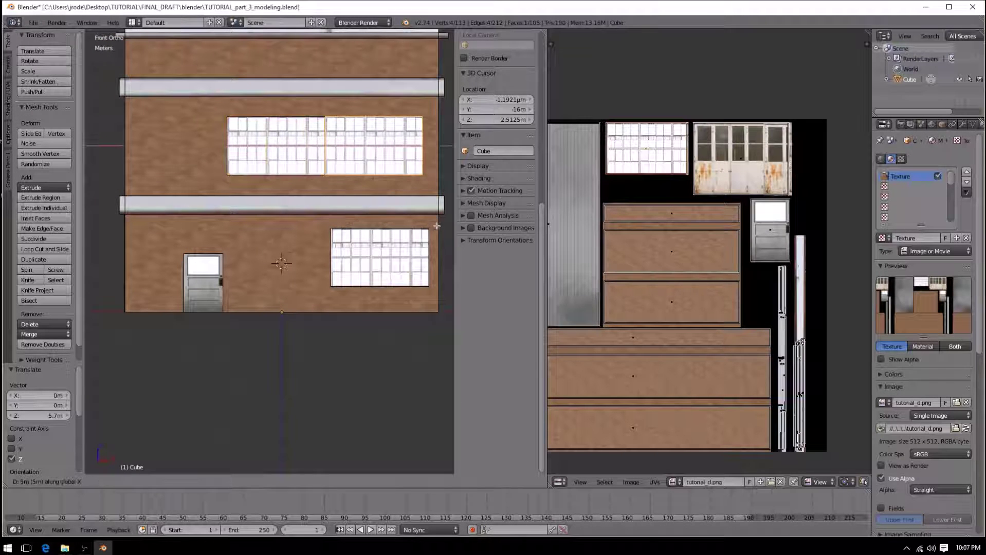
pyautogui.press('5')
pyautogui.click(423, 228)
# Duplicate the selected second-floor window about -10.6 m along X to the door end of the front wall
pyautogui.hotkey('shift', 'd')
pyautogui.press('x')
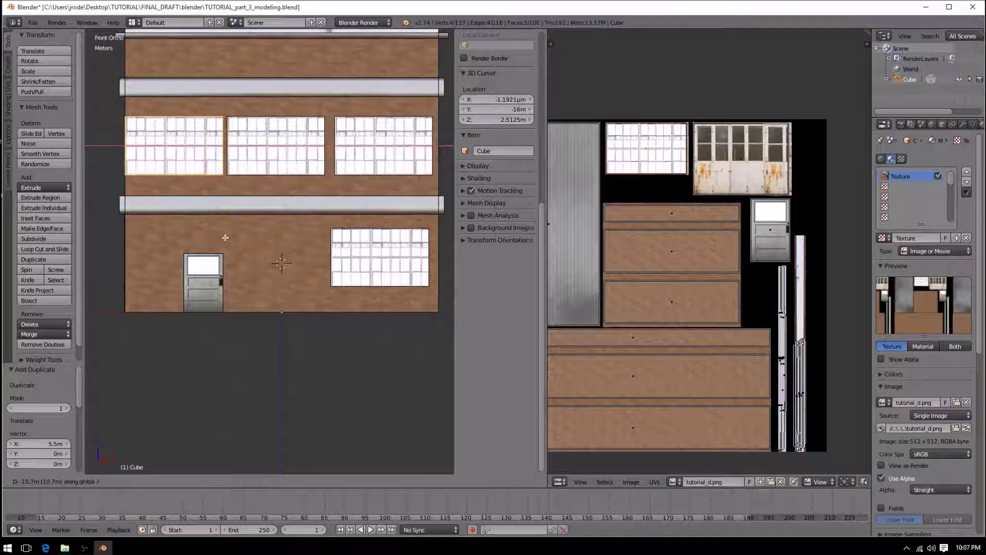
pyautogui.click(234, 238)
# Move the front wall's middle second-floor window about 20 cm along X and nudge the one above the door the same way
pyautogui.rightClick(288, 159)
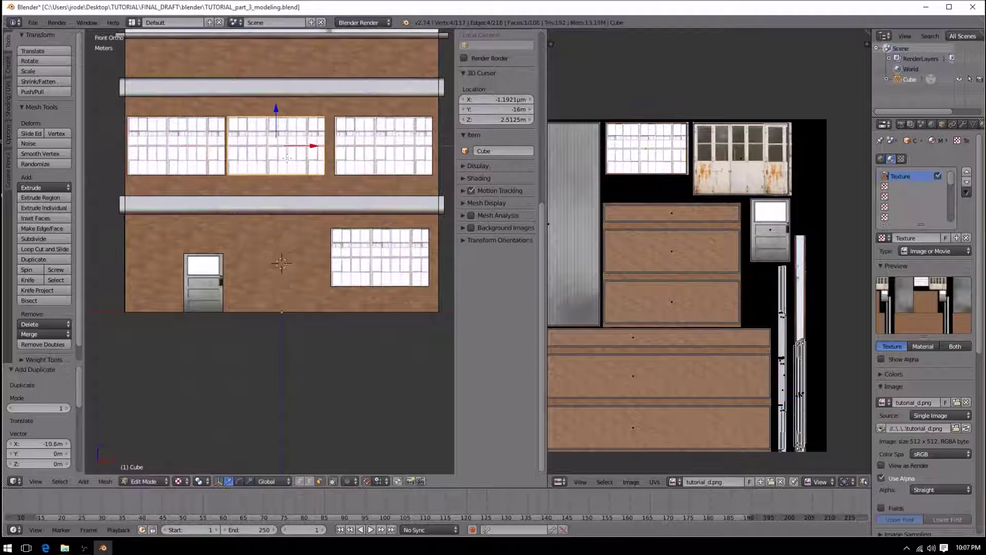
pyautogui.press('g')
pyautogui.press('x')
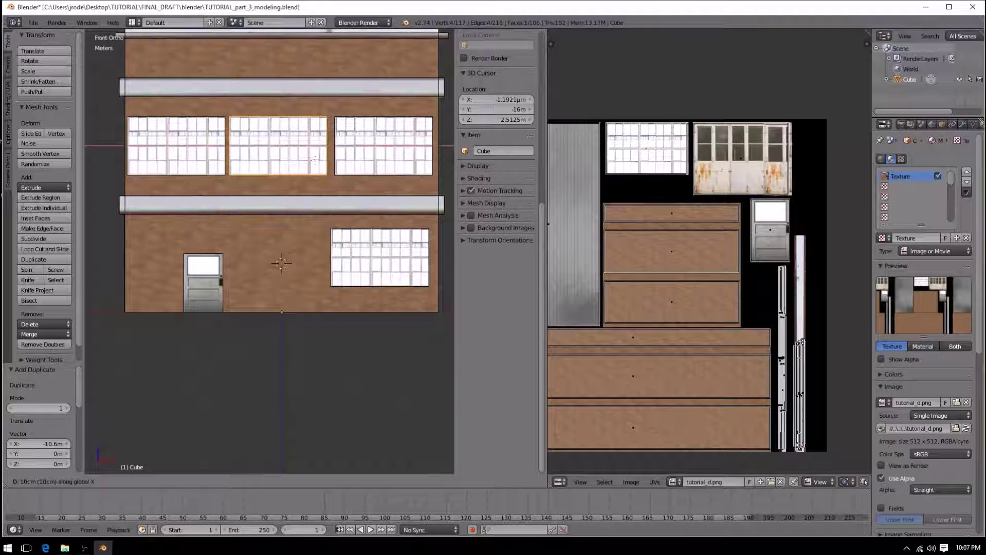
pyautogui.click(319, 161)
pyautogui.rightClick(197, 143)
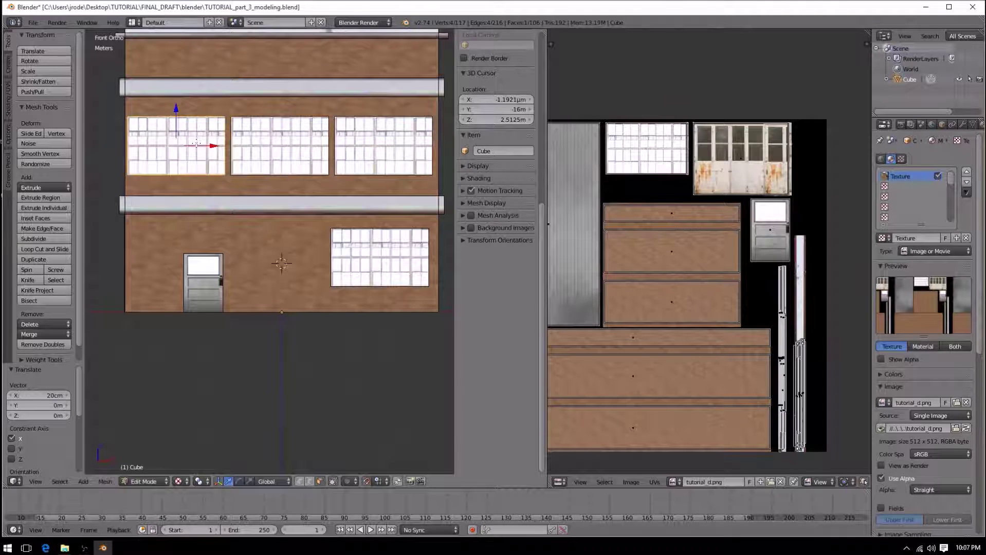
pyautogui.press('g')
pyautogui.press('x')
pyautogui.click(206, 145)
# Shift the middle second-floor window another 10 cm along X and nudge the door-end window to even out the gaps
pyautogui.rightClick(295, 144)
pyautogui.press('g')
pyautogui.press('x')
pyautogui.click(297, 144)
pyautogui.rightClick(219, 159)
pyautogui.press('g')
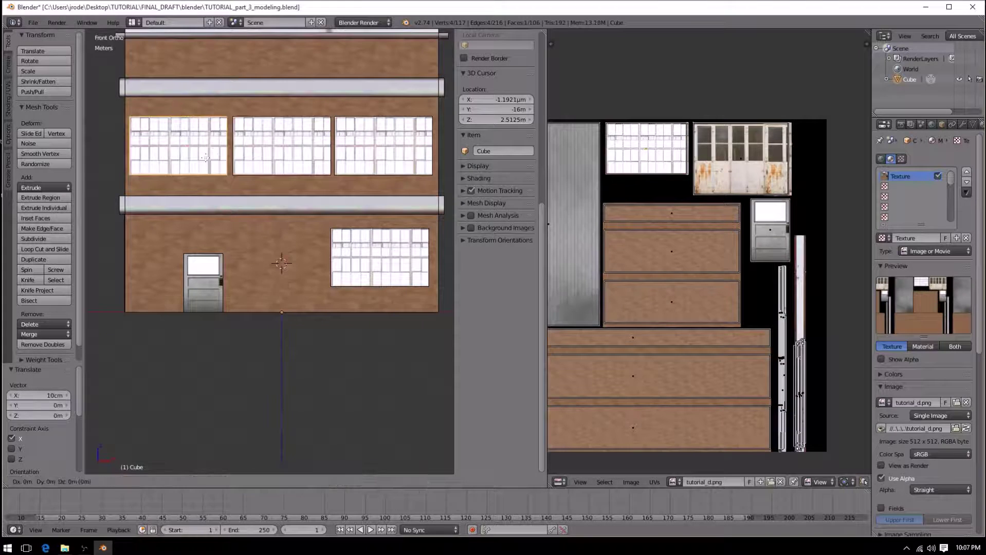
pyautogui.click(222, 162)
pyautogui.press('a')
# Move the front ground-floor window about 20 cm along X, then duplicate it about -5.2 m along X
pyautogui.rightClick(380, 257)
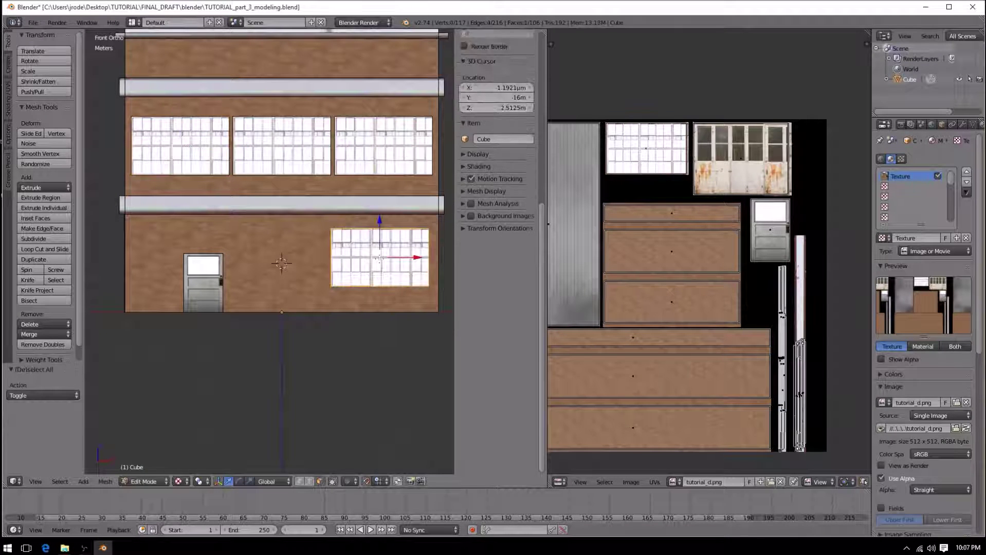
pyautogui.press('g')
pyautogui.press('x')
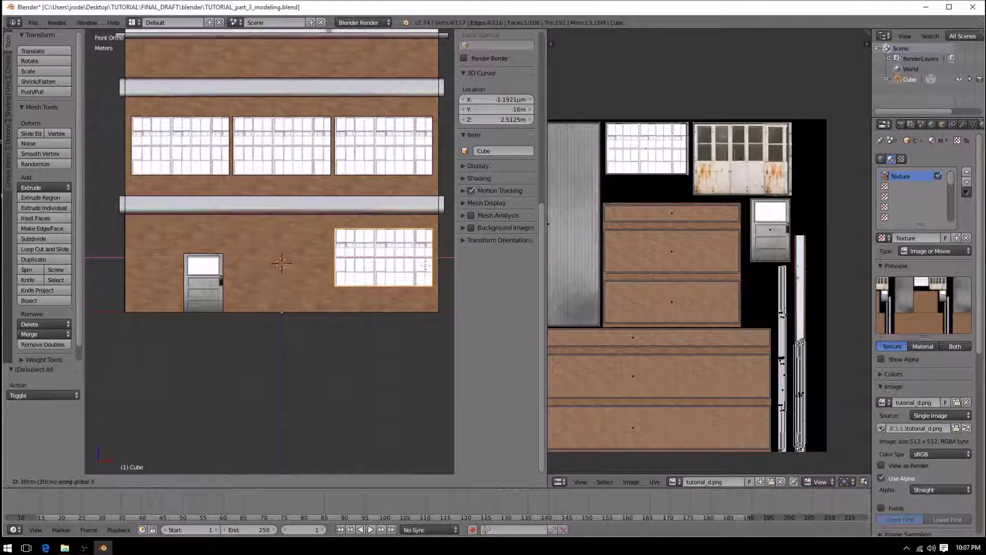
pyautogui.click(430, 266)
pyautogui.hotkey('shift', 'd')
pyautogui.press('x')
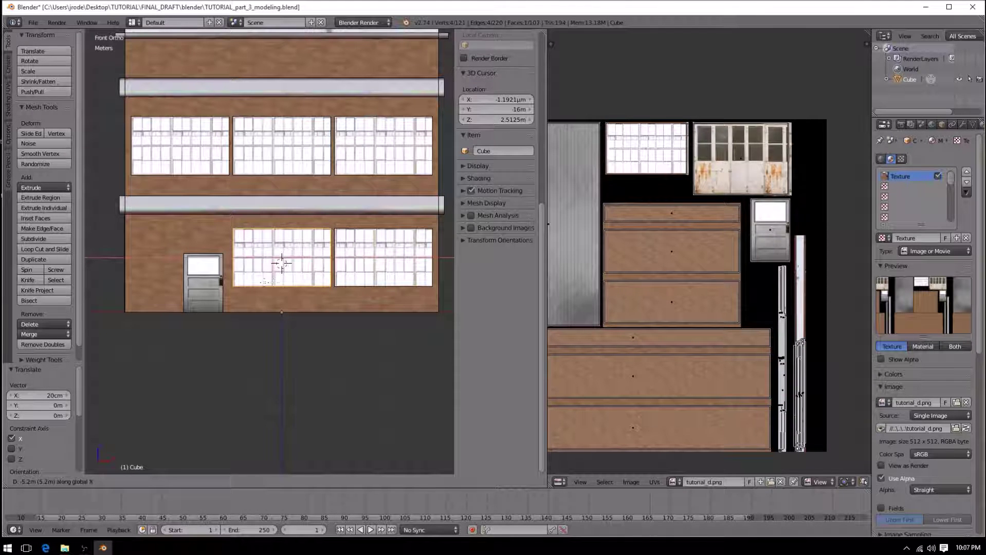
pyautogui.click(263, 282)
# Move the front entrance door about -1 m along X, away from the ground-floor windows, and deselect everything
pyautogui.rightClick(204, 294)
pyautogui.press('g')
pyautogui.press('x')
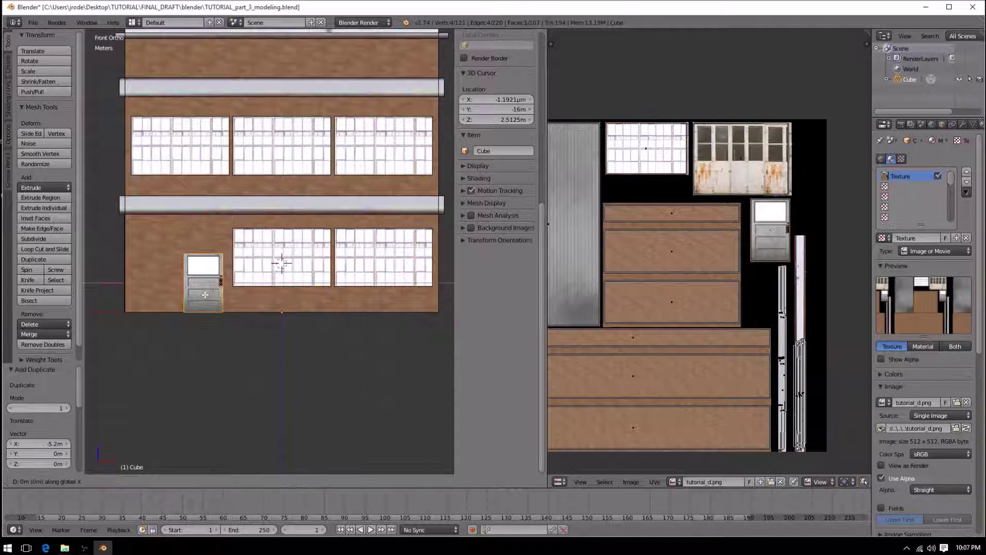
pyautogui.click(384, 306)
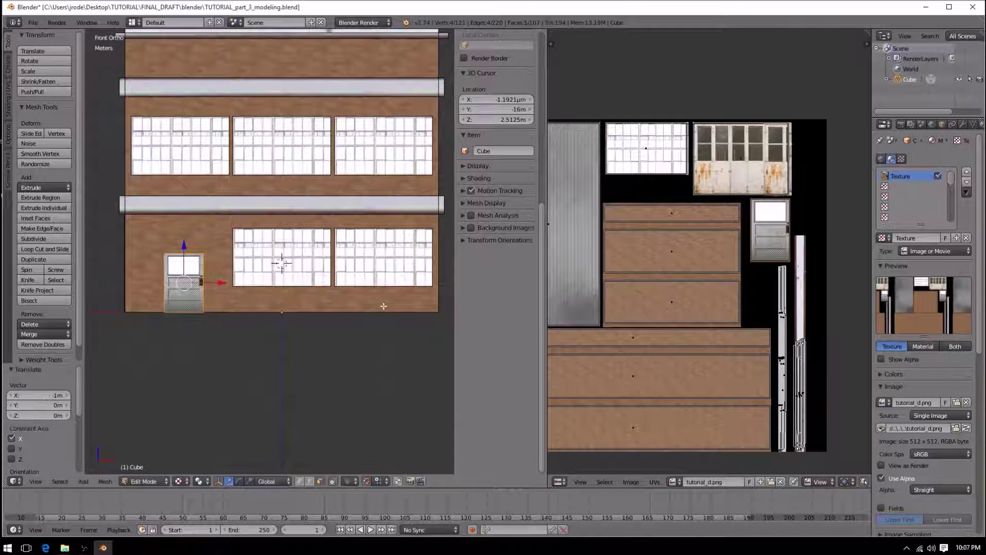
pyautogui.scroll(-3, 383, 305)
pyautogui.press('a')
# Duplicate the front wall's three second-floor windows about -16 m along X, out beyond the garage-door wall
pyautogui.moveTo(360, 303); pyautogui.dragTo(350, 283, button='middle')
pyautogui.scroll(3, 312, 300)
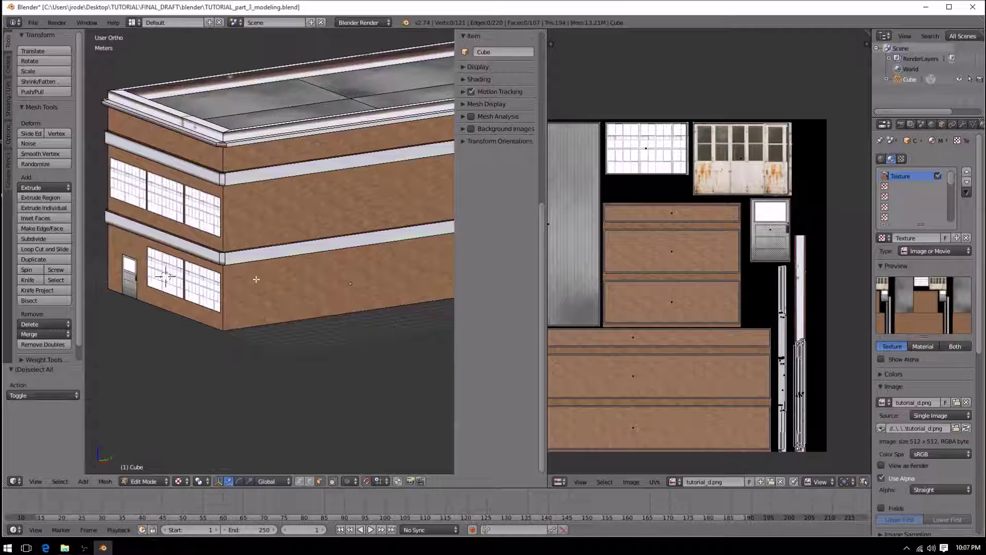
pyautogui.moveTo(257, 277); pyautogui.dragTo(272, 189, button='middle')
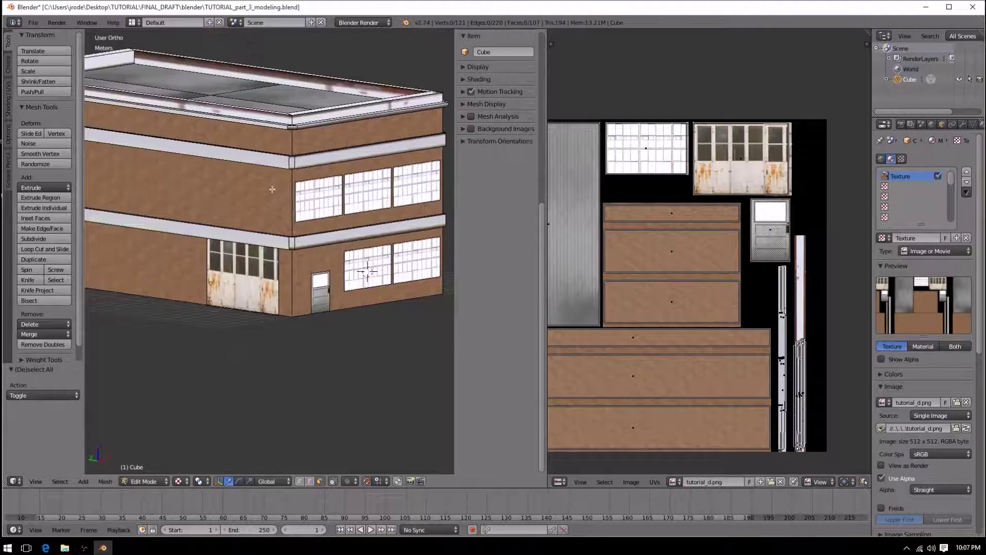
pyautogui.rightClick(319, 198)
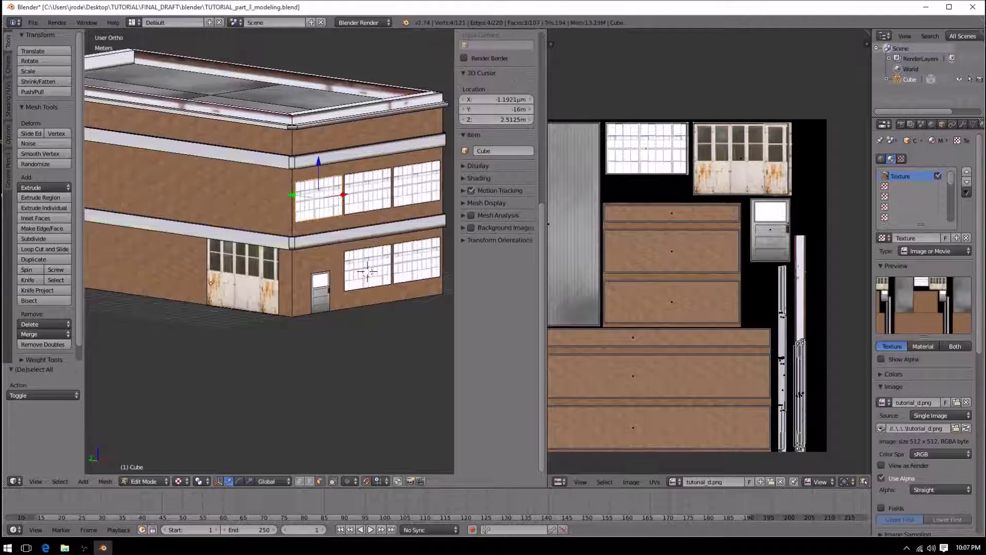
pyautogui.keyDown('shift'); pyautogui.rightClick(368, 190); pyautogui.keyUp('shift')
pyautogui.keyDown('shift'); pyautogui.rightClick(406, 195); pyautogui.keyUp('shift')
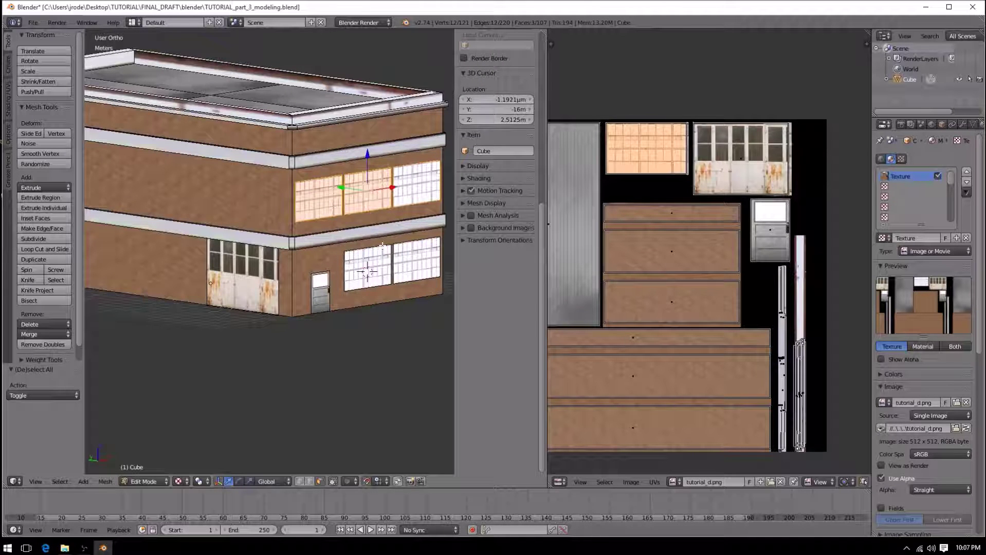
pyautogui.moveTo(383, 247); pyautogui.dragTo(296, 165, button='middle')
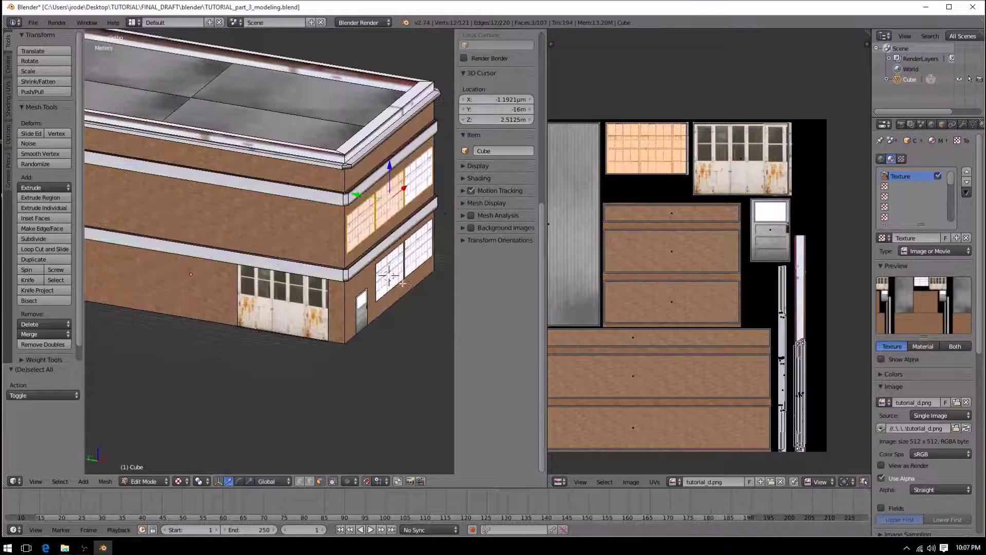
pyautogui.hotkey('shift', 'd')
pyautogui.press('x')
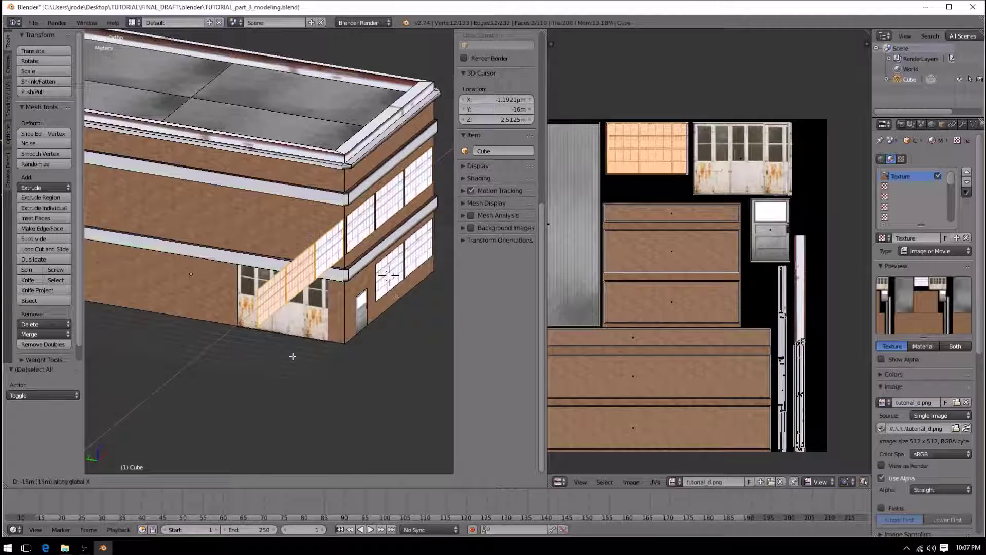
pyautogui.click(293, 356)
# Rotate the three duplicated windows 90° about Z twice
pyautogui.write('rz90')
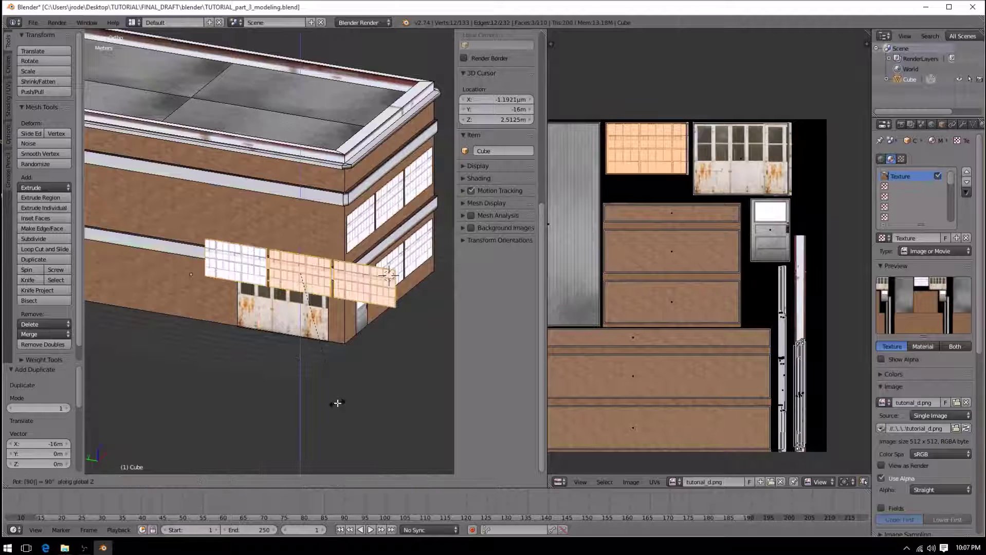
pyautogui.press('Return')
pyautogui.write('rz90')
pyautogui.press('Return')
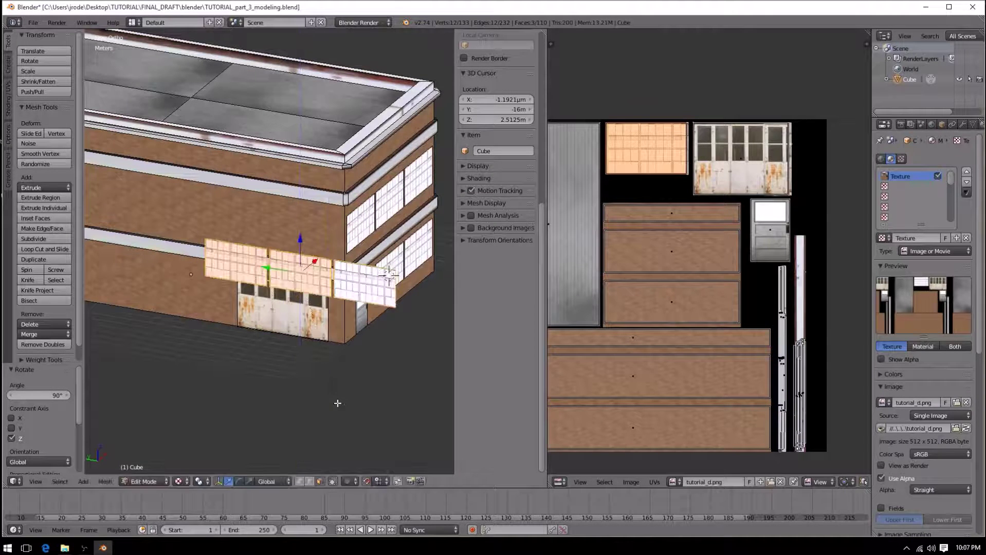
# Move the rotated windows about 7 m along Y, then another 1.9 m in left view to sit within the garage-door wall
pyautogui.press('g')
pyautogui.press('y')
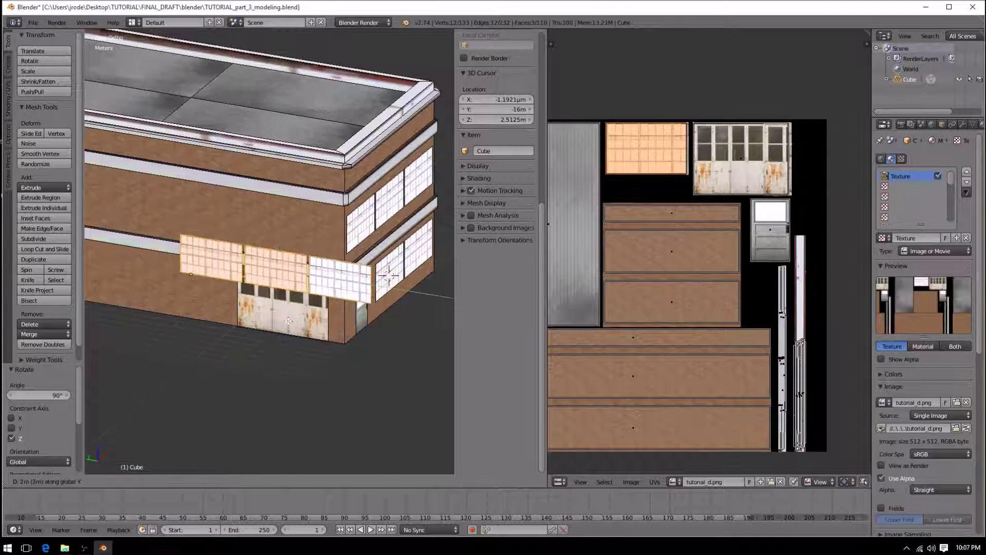
pyautogui.click(255, 315)
pyautogui.press('ctrl+KP_3')
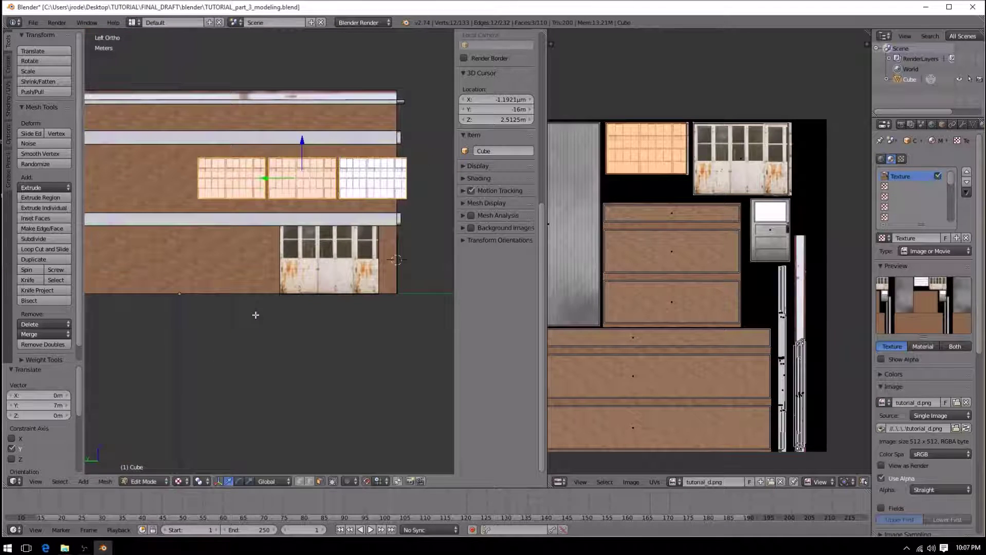
pyautogui.press('g')
pyautogui.press('x')
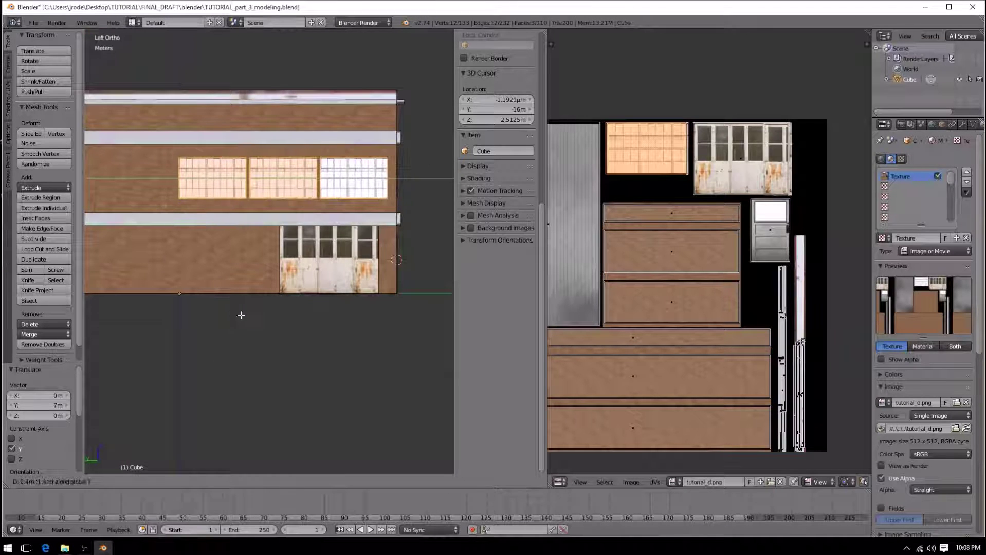
pyautogui.click(175, 319)
pyautogui.scroll(-4, 204, 269)
pyautogui.keyDown('shift'); pyautogui.moveTo(213, 268); pyautogui.dragTo(309, 280, button='middle'); pyautogui.keyUp('shift')
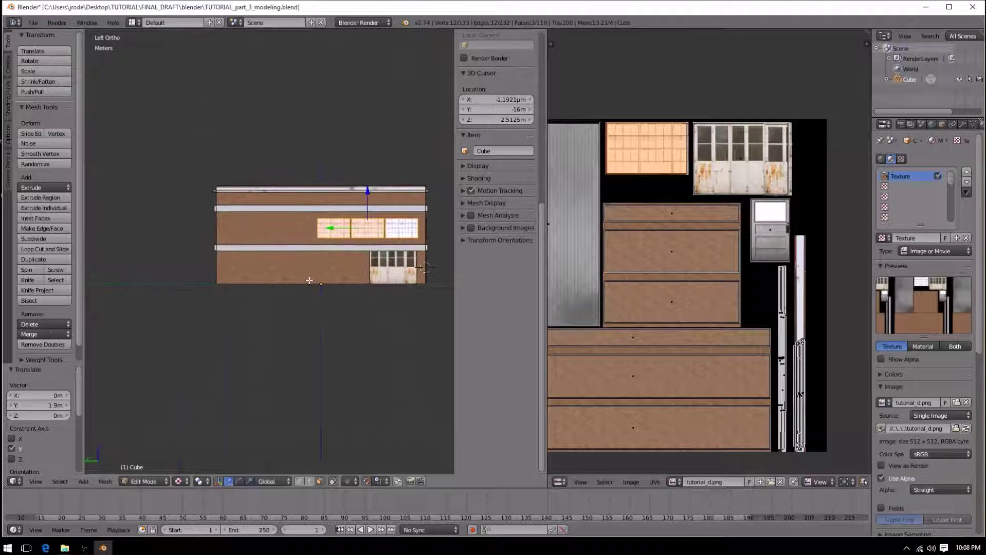
# Duplicate the row of three side windows about 15.6 m along Y toward the far end of the wall
pyautogui.hotkey('shift', 'd')
pyautogui.press('x')
pyautogui.press('y')
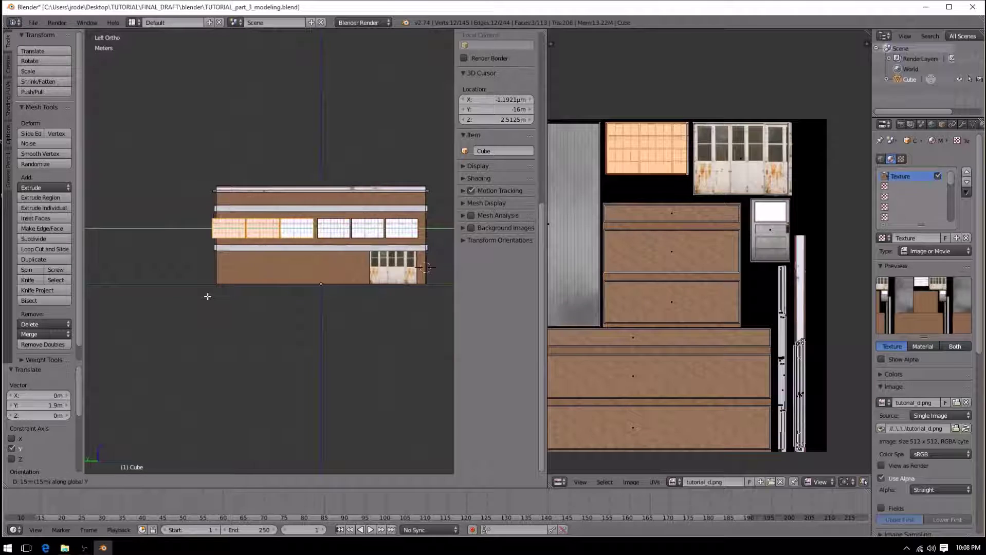
pyautogui.click(203, 297)
pyautogui.scroll(3, 278, 252)
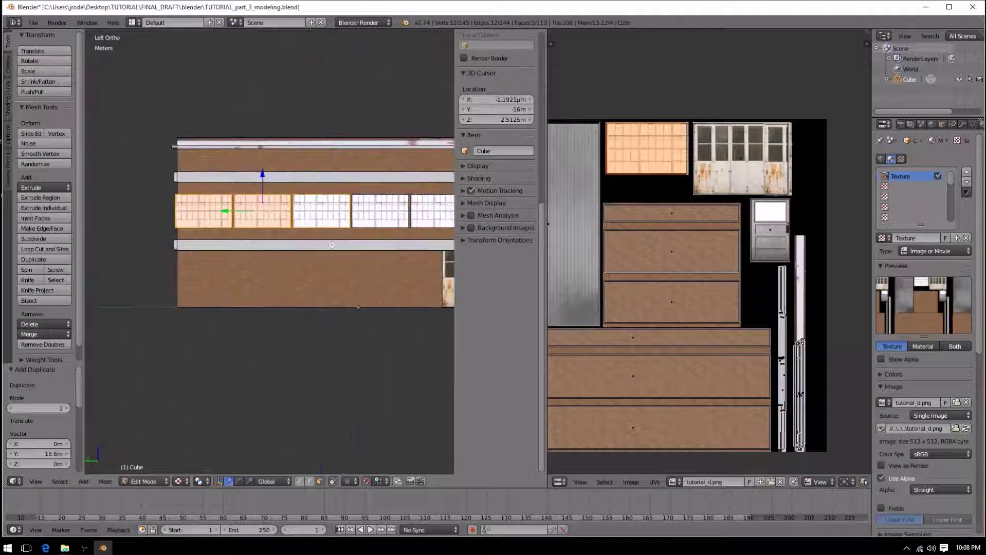
# Select the three side windows nearest the garage door and move them about -90 cm along Y in left view
pyautogui.moveTo(372, 251); pyautogui.dragTo(296, 252, button='middle')
pyautogui.scroll(-3, 296, 252)
pyautogui.moveTo(375, 238); pyautogui.dragTo(389, 242, button='middle')
pyautogui.rightClick(378, 226)
pyautogui.keyDown('shift'); pyautogui.rightClick(418, 222); pyautogui.keyUp('shift')
pyautogui.scroll(-2, 416, 224)
pyautogui.keyDown('shift'); pyautogui.rightClick(411, 226); pyautogui.keyUp('shift')
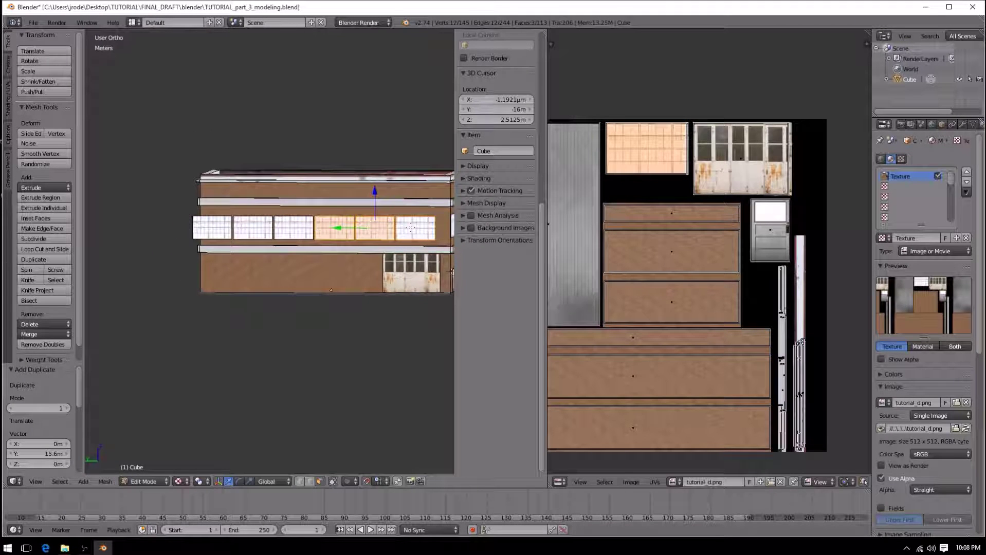
pyautogui.press('ctrl+KP_3')
pyautogui.keyDown('shift'); pyautogui.moveTo(419, 231); pyautogui.dragTo(378, 212, button='middle'); pyautogui.keyUp('shift')
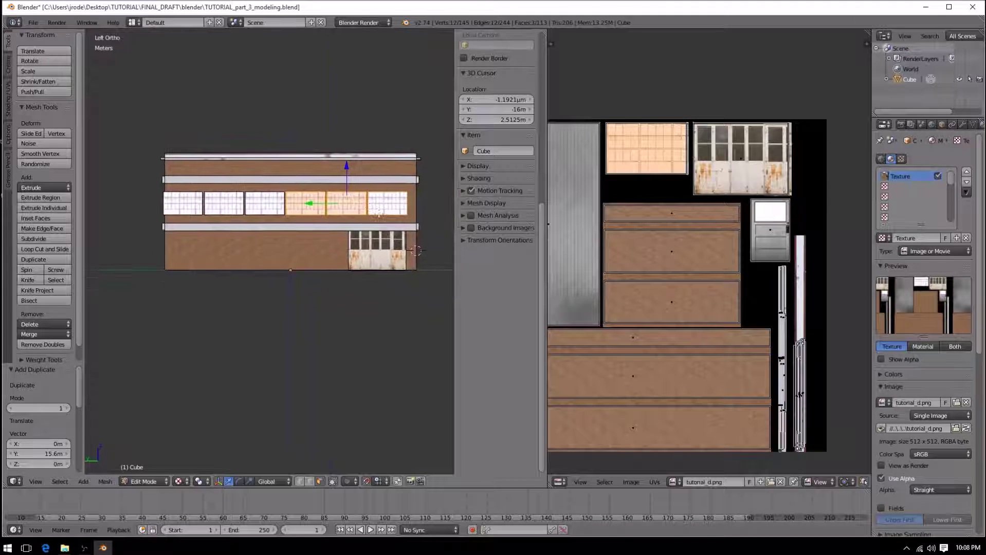
pyautogui.press('g')
pyautogui.press('y')
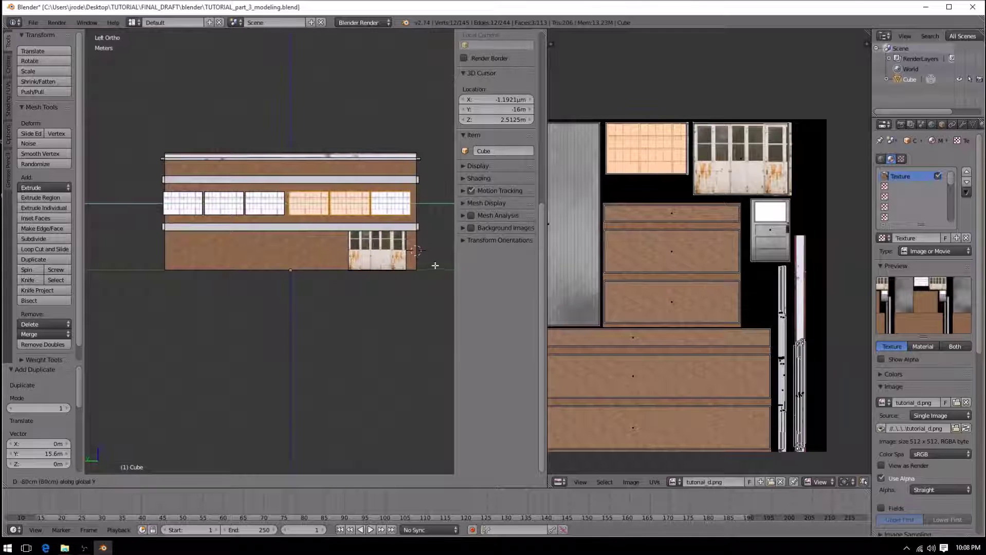
pyautogui.click(103, 268)
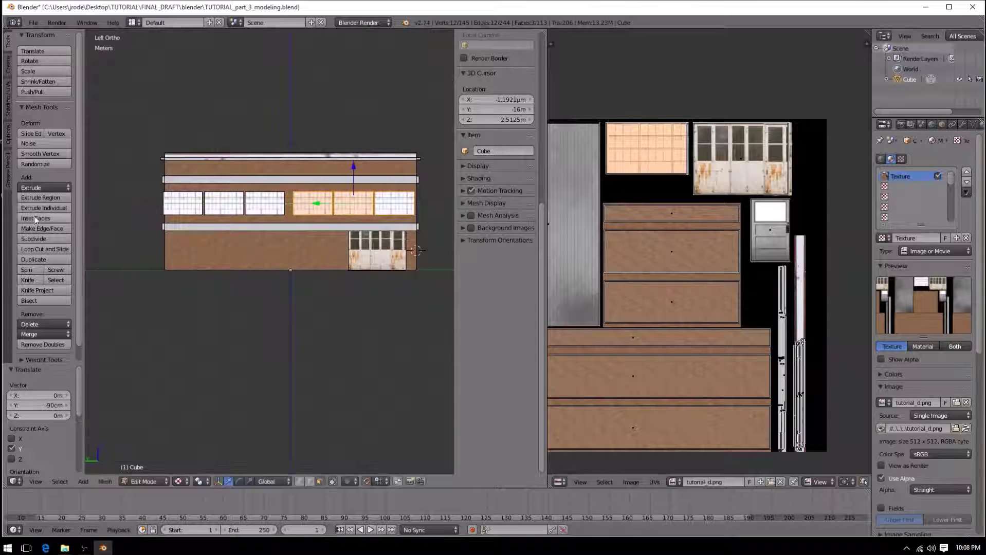
# Select the three side windows at the far end and move them about -60 cm along Y
pyautogui.rightClick(178, 203)
pyautogui.keyDown('shift'); pyautogui.rightClick(224, 203); pyautogui.keyUp('shift')
pyautogui.keyDown('shift'); pyautogui.rightClick(264, 205); pyautogui.keyUp('shift')
pyautogui.press('g')
pyautogui.press('y')
pyautogui.click(280, 216)
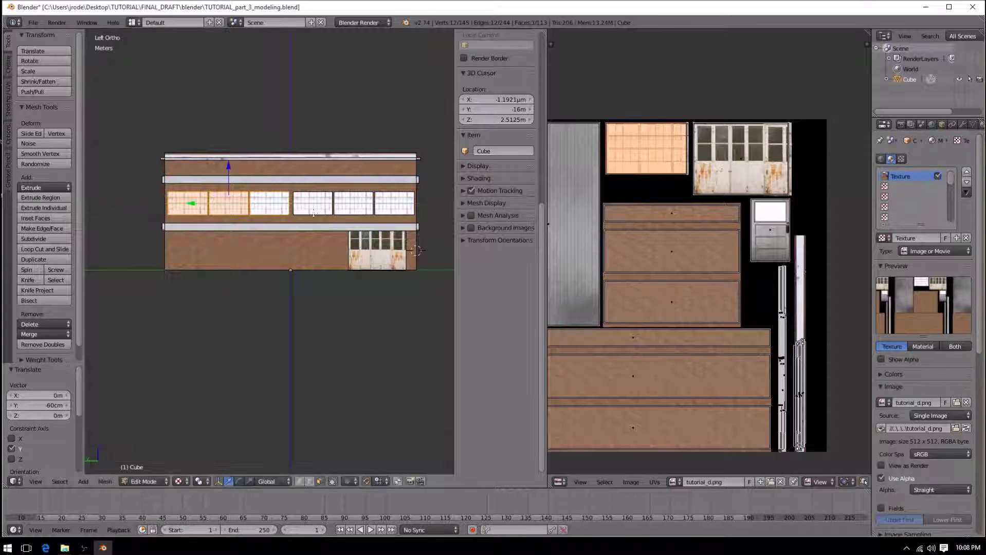
# Select all six side windows and, in front view, move them about 8 m along X to the garage-door wall
pyautogui.keyDown('shift'); pyautogui.rightClick(326, 201); pyautogui.keyUp('shift')
pyautogui.keyDown('shift'); pyautogui.rightClick(353, 203); pyautogui.keyUp('shift')
pyautogui.keyDown('shift'); pyautogui.rightClick(394, 203); pyautogui.keyUp('shift')
pyautogui.keyDown('shift'); pyautogui.rightClick(326, 214); pyautogui.keyUp('shift')
pyautogui.keyDown('shift'); pyautogui.rightClick(326, 214); pyautogui.keyUp('shift')
pyautogui.press('KP_1')
pyautogui.press('g')
pyautogui.press('x')
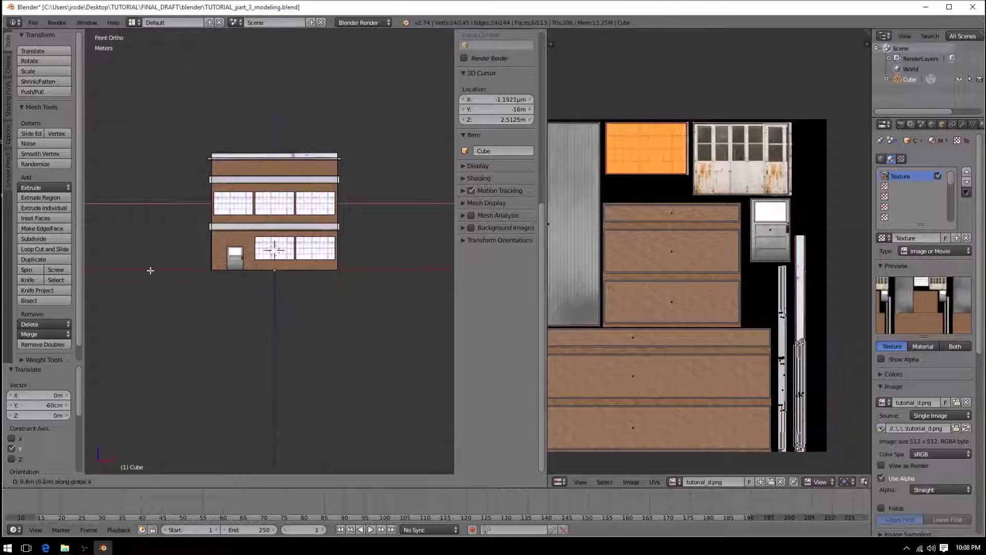
pyautogui.click(109, 275)
# Nudge the six side windows about -10 cm along X so they sit just outside the wall, then deselect everything
pyautogui.scroll(4, 211, 206)
pyautogui.moveTo(208, 211); pyautogui.dragTo(225, 206, button='middle')
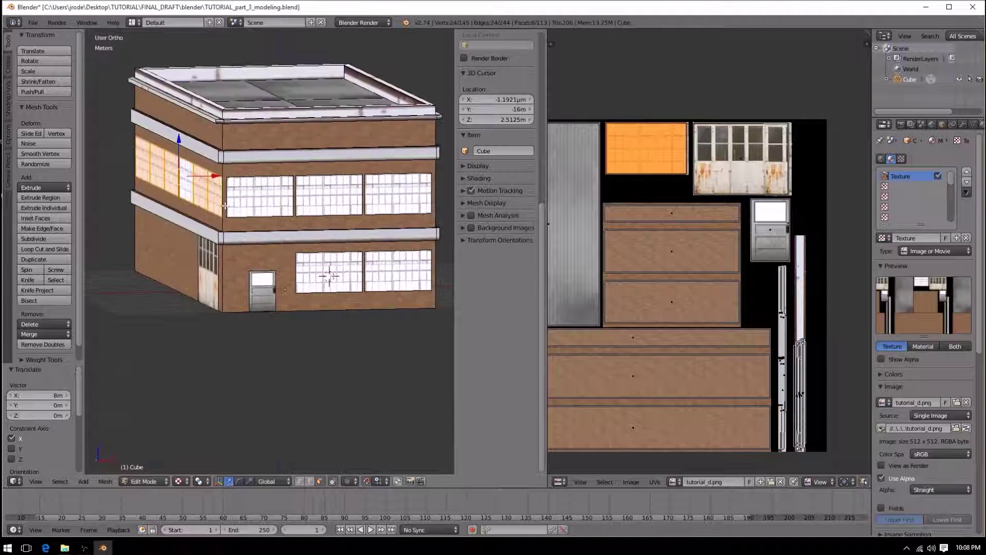
pyautogui.scroll(2, 225, 205)
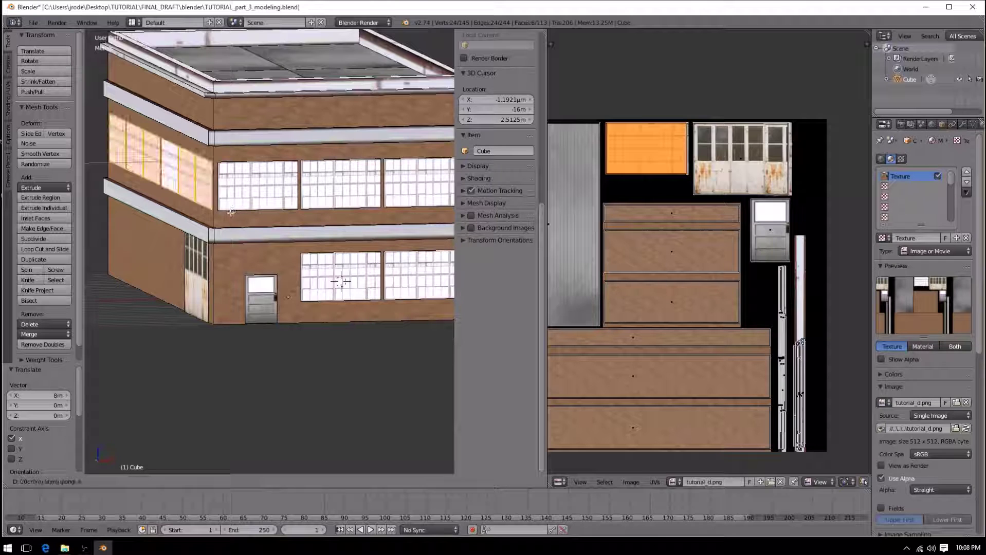
pyautogui.press('Escape')
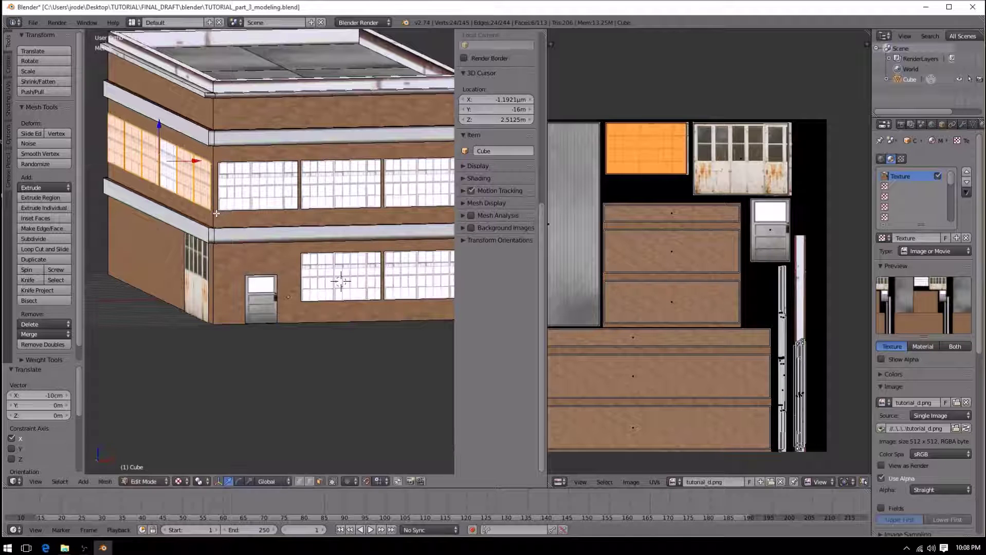
pyautogui.press('a')
# Select all six upper windows on the garage-door wall and duplicate them across to the opposite side wall
pyautogui.moveTo(148, 213); pyautogui.dragTo(328, 217, button='middle')
pyautogui.scroll(-4, 327, 217)
pyautogui.scroll(-6, 328, 217)
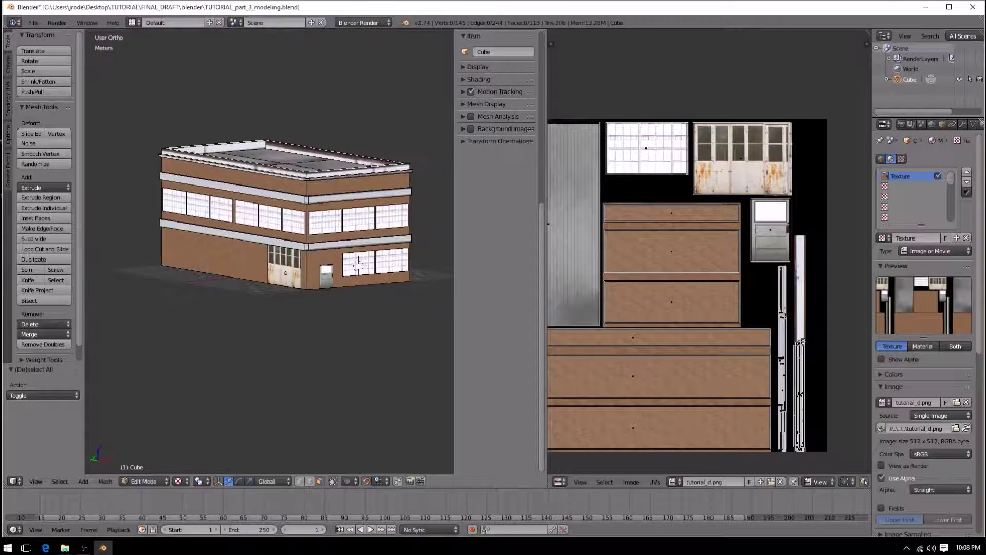
pyautogui.rightClick(305, 226)
pyautogui.keyDown('shift'); pyautogui.rightClick(267, 219); pyautogui.keyUp('shift')
pyautogui.keyDown('shift'); pyautogui.rightClick(221, 211); pyautogui.keyUp('shift')
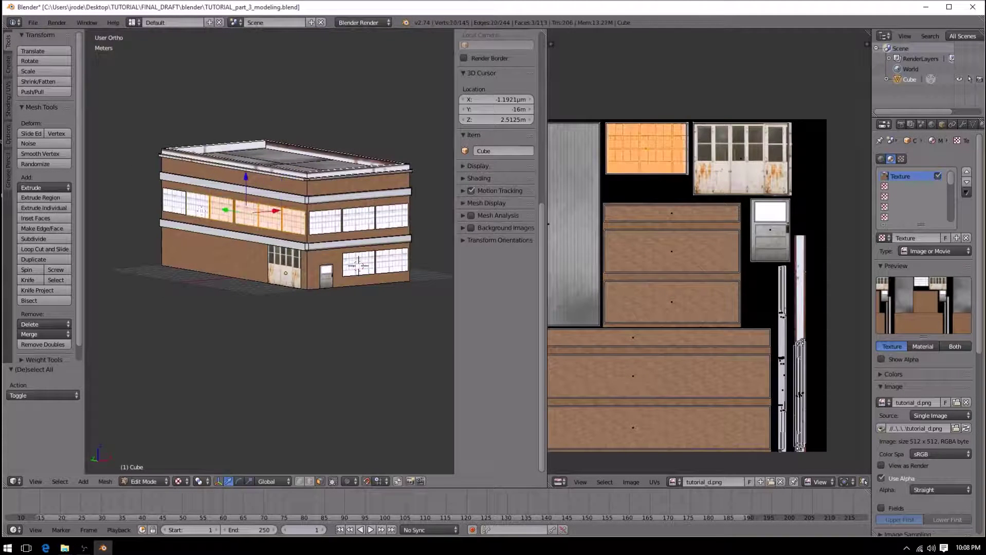
pyautogui.keyDown('shift'); pyautogui.rightClick(185, 208); pyautogui.keyUp('shift')
pyautogui.moveTo(345, 277); pyautogui.dragTo(288, 289, button='middle')
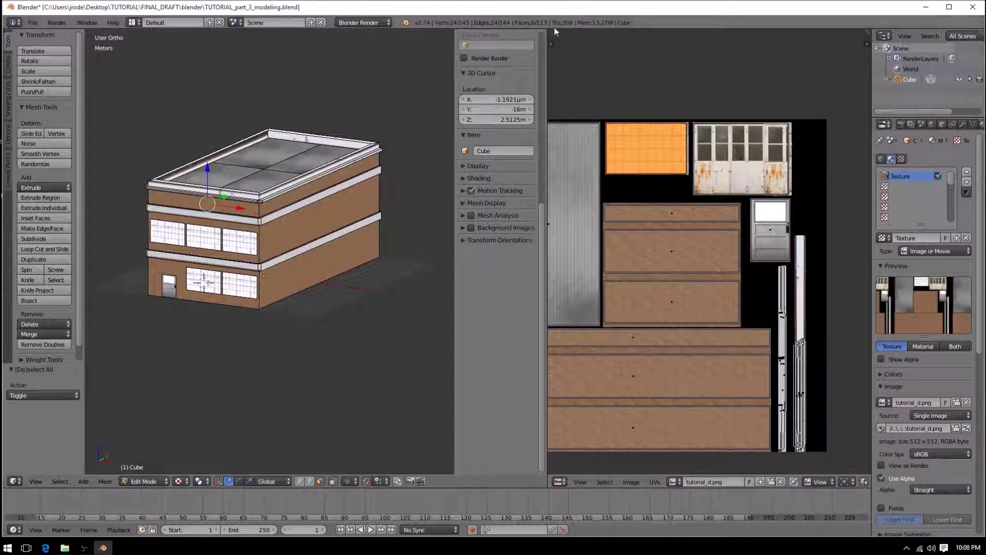
pyautogui.hotkey('shift', 'd')
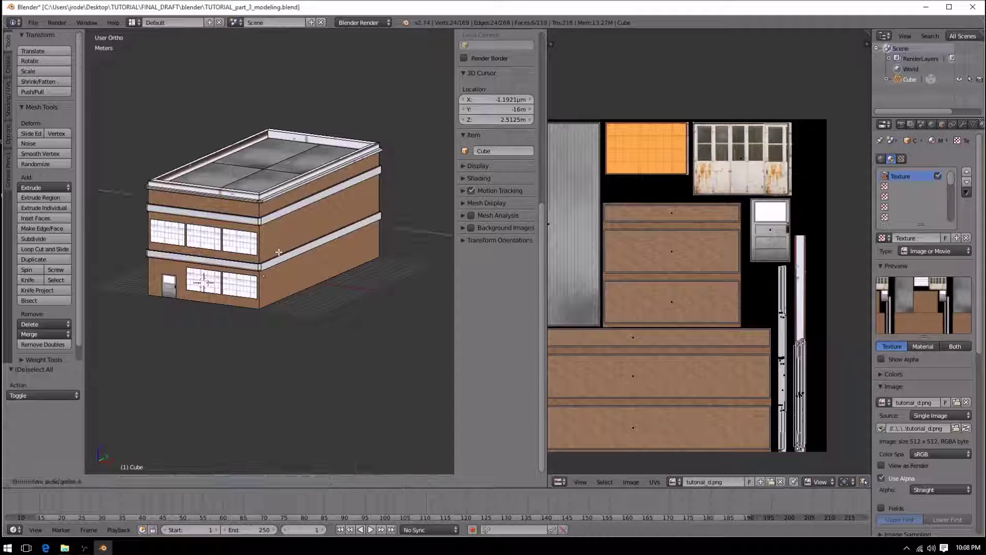
pyautogui.click(388, 305)
# Rotate the duplicated side windows 180° about the Z axis in two 90° turns
pyautogui.press('r')
pyautogui.press('z')
pyautogui.press('9')
pyautogui.press('0')
pyautogui.press('Return')
pyautogui.press('r')
pyautogui.press('z')
pyautogui.press('9')
pyautogui.press('0')
pyautogui.press('Return')
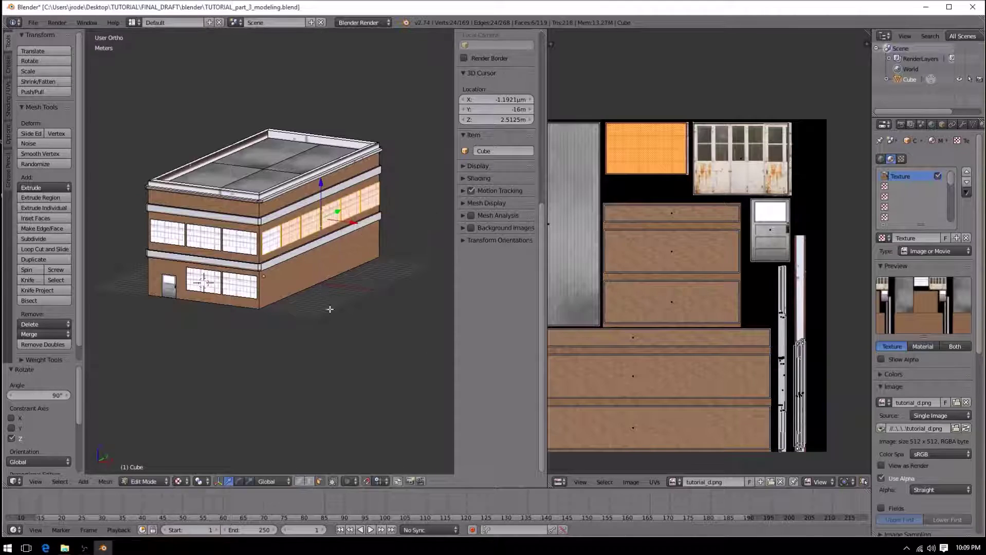
# Nudge the six duplicated windows about -10 cm along X so they sit close to the side wall, and deselect everything
pyautogui.scroll(8, 287, 264)
pyautogui.keyDown('shift'); pyautogui.moveTo(347, 263); pyautogui.dragTo(154, 233, button='middle'); pyautogui.keyUp('shift')
pyautogui.press('g')
pyautogui.press('x')
pyautogui.press('Return')
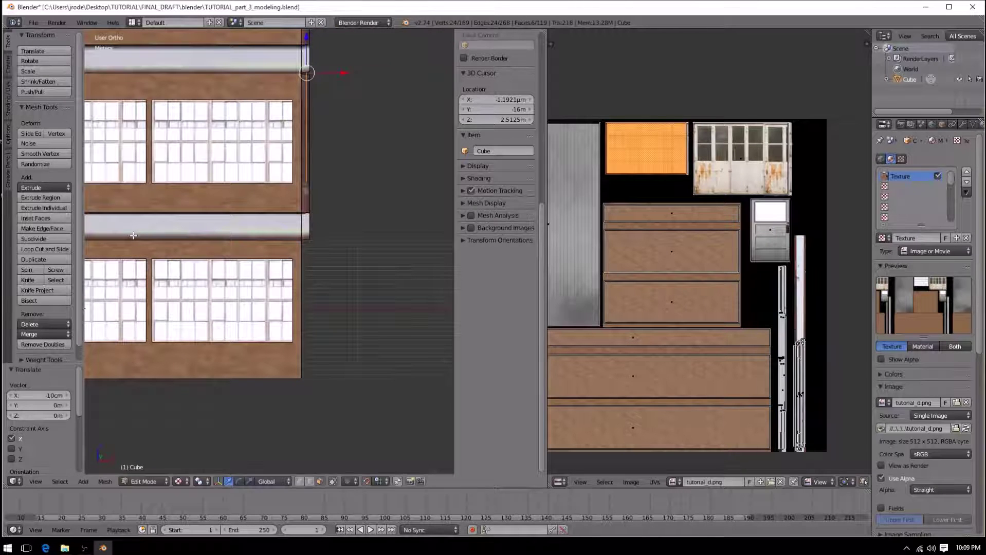
pyautogui.press('g')
pyautogui.press('x')
pyautogui.click(223, 205)
pyautogui.press('g')
pyautogui.press('x')
pyautogui.click(202, 210)
pyautogui.press('g')
pyautogui.press('z')
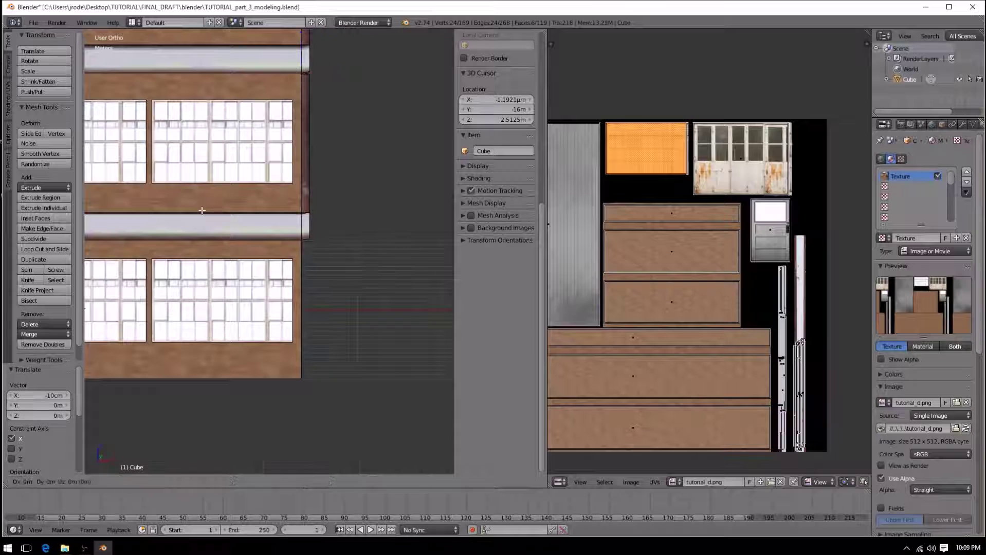
pyautogui.click(213, 212)
pyautogui.press('a')
# Select the garage door and, in left view, duplicate it to the wall's far end and again 11 m back to the middle
pyautogui.scroll(-3, 344, 157)
pyautogui.moveTo(346, 157)
pyautogui.mouseDown(button='middle')
pyautogui.moveTo(117, 154)
pyautogui.moveTo(342, 166)
pyautogui.mouseUp(button='middle')
pyautogui.scroll(-3, 343, 166)
pyautogui.rightClick(308, 311)
pyautogui.moveTo(310, 312); pyautogui.dragTo(355, 314, button='middle')
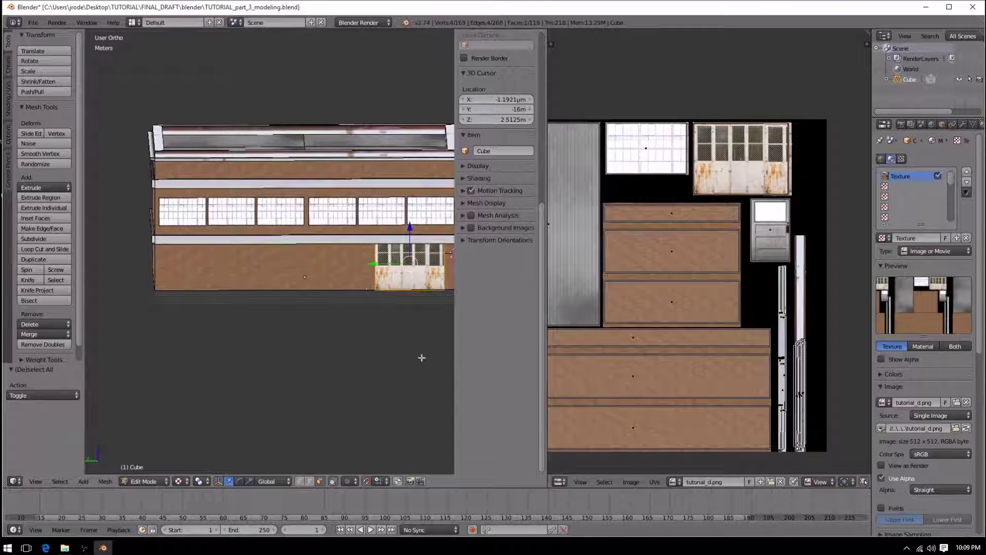
pyautogui.press('ctrl+KP_3')
pyautogui.keyDown('shift'); pyautogui.moveTo(441, 328); pyautogui.dragTo(406, 334, button='middle'); pyautogui.keyUp('shift')
pyautogui.hotkey('shift', 'd')
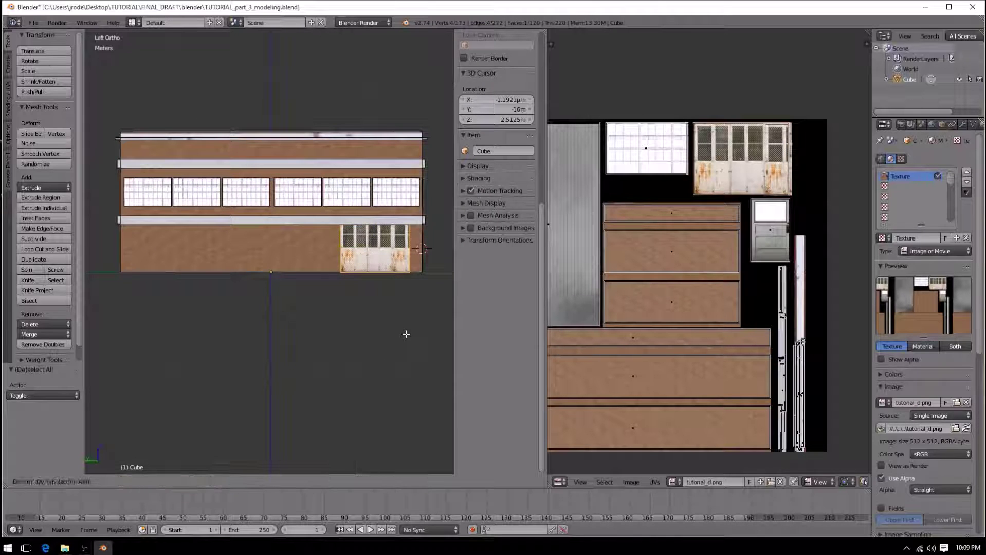
pyautogui.click(197, 352)
pyautogui.hotkey('shift', 'd')
pyautogui.click(300, 360)
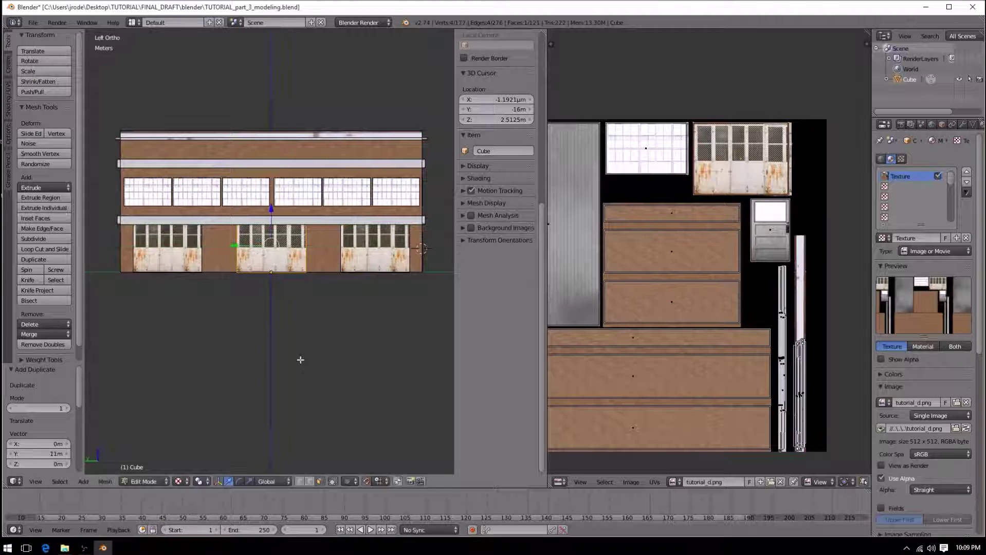
# Examine the windows and garage doors around the building from several sides in edit mode and object mode
pyautogui.scroll(3, 326, 263)
pyautogui.press('a')
pyautogui.moveTo(326, 263); pyautogui.dragTo(282, 280, button='middle')
pyautogui.scroll(-3, 281, 279)
pyautogui.press('Tab')
pyautogui.scroll(-2, 366, 283)
pyautogui.scroll(4, 354, 284)
pyautogui.press('Tab')
pyautogui.scroll(-2, 353, 288)
pyautogui.scroll(6, 354, 288)
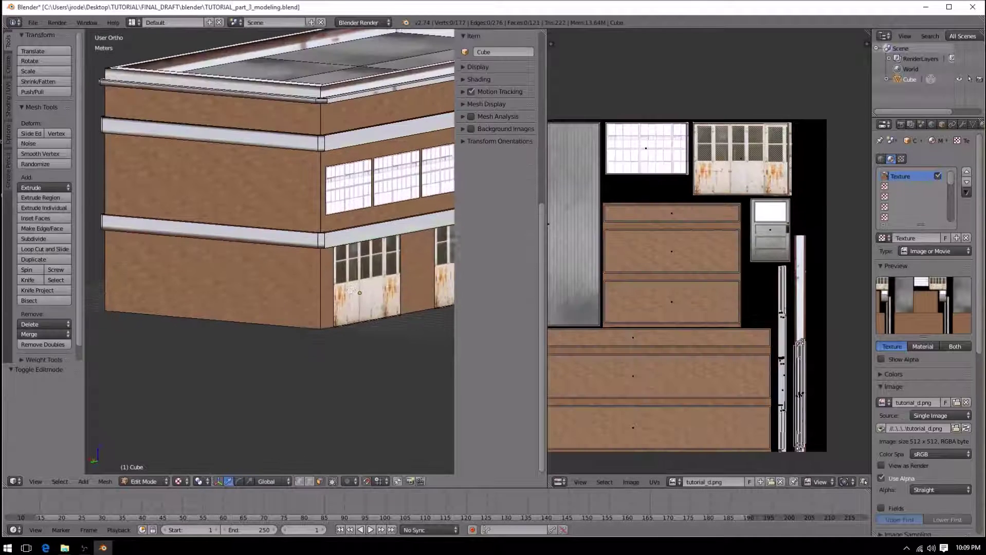
pyautogui.rightClick(298, 306)
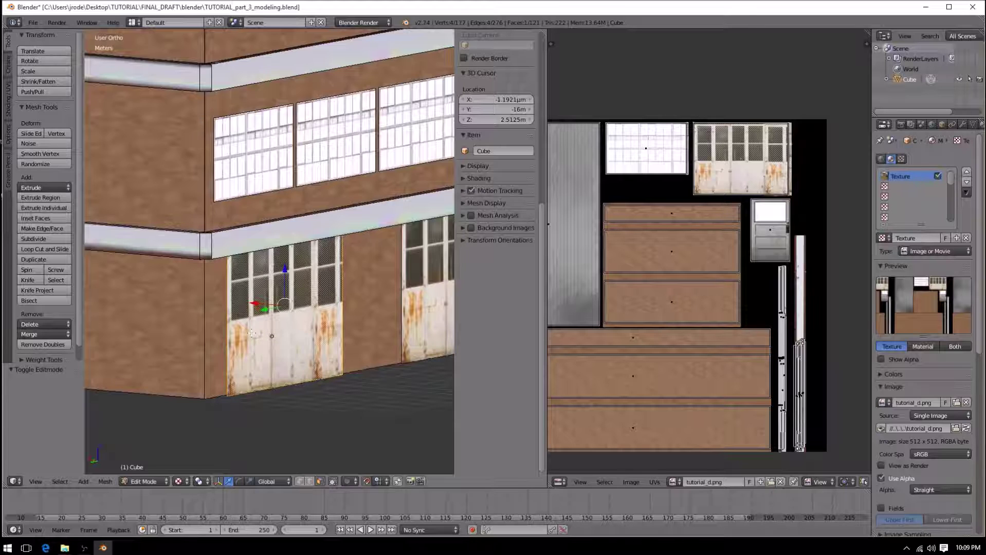
pyautogui.scroll(-3, 252, 334)
pyautogui.press('a')
pyautogui.moveTo(334, 312); pyautogui.dragTo(237, 309, button='middle')
pyautogui.press('Tab')
pyautogui.press('Home')
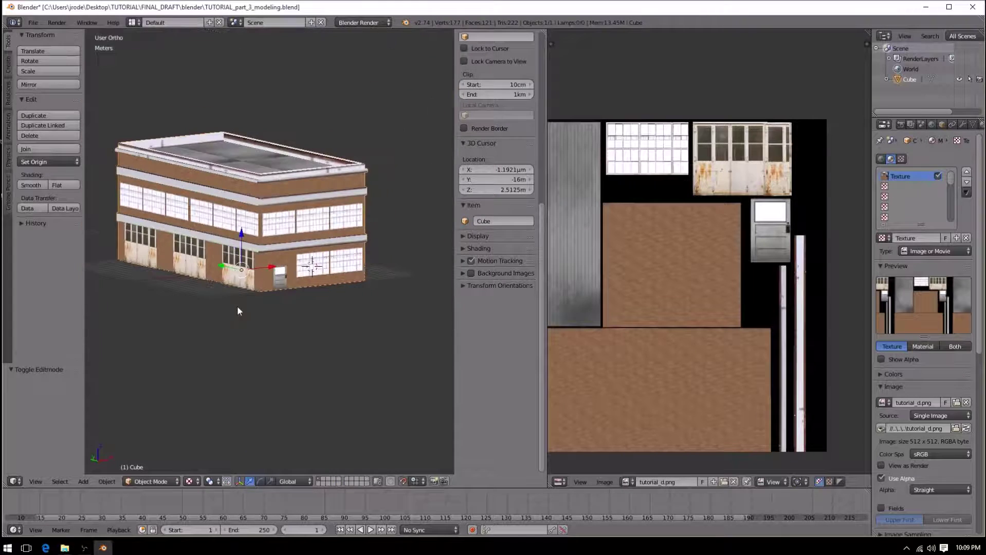
pyautogui.moveTo(339, 291); pyautogui.dragTo(91, 300, button='middle')
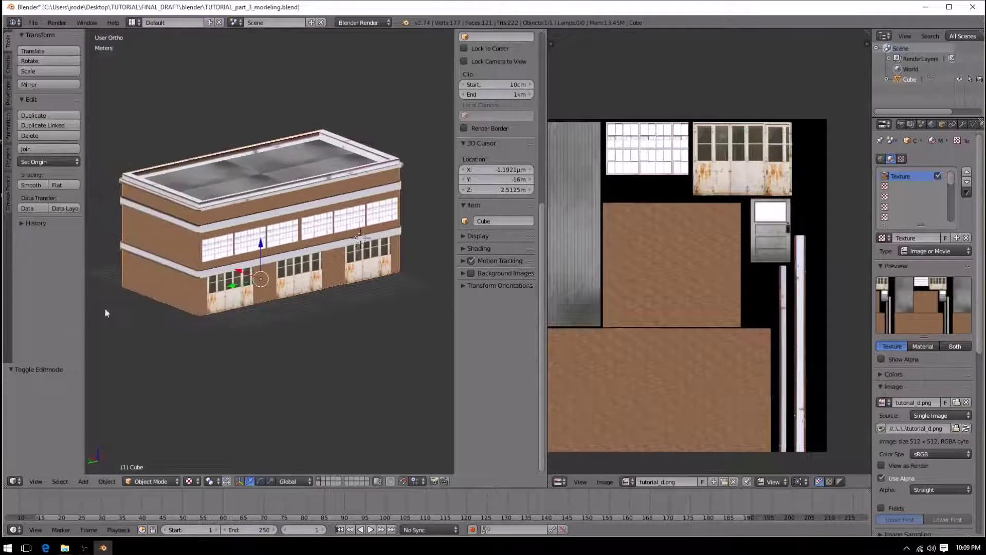
pyautogui.scroll(4, 396, 341)
pyautogui.moveTo(208, 337); pyautogui.dragTo(236, 332, button='middle')
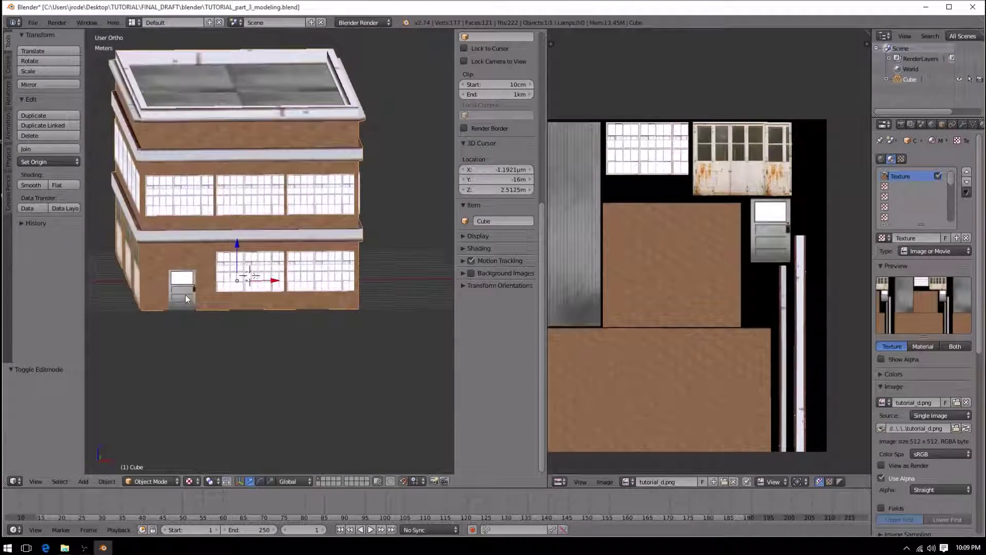
# Duplicate the front wall's small entrance door in edit mode and rotate the copy 90° about the Z axis
pyautogui.press('Tab')
pyautogui.moveTo(381, 318); pyautogui.dragTo(273, 329, button='middle')
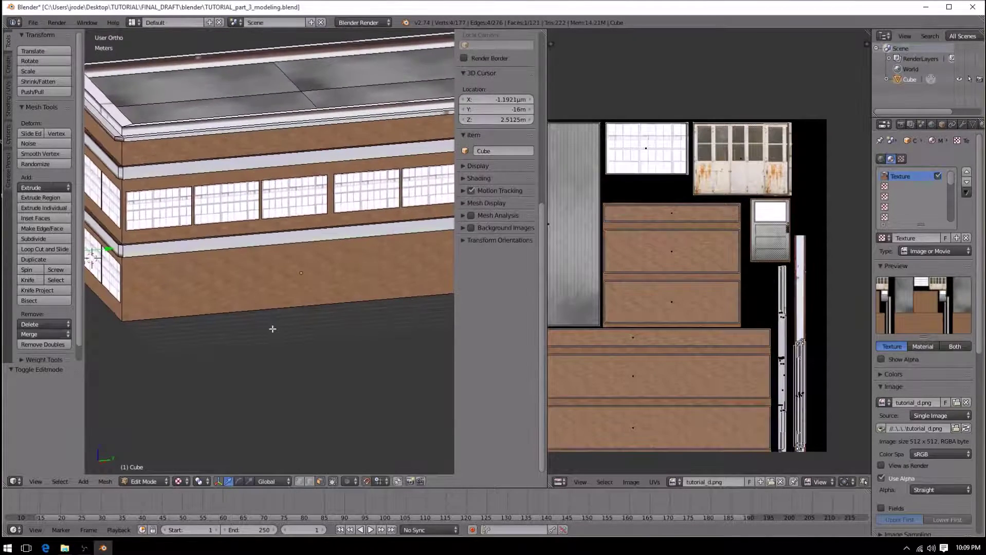
pyautogui.hotkey('shift', 'd')
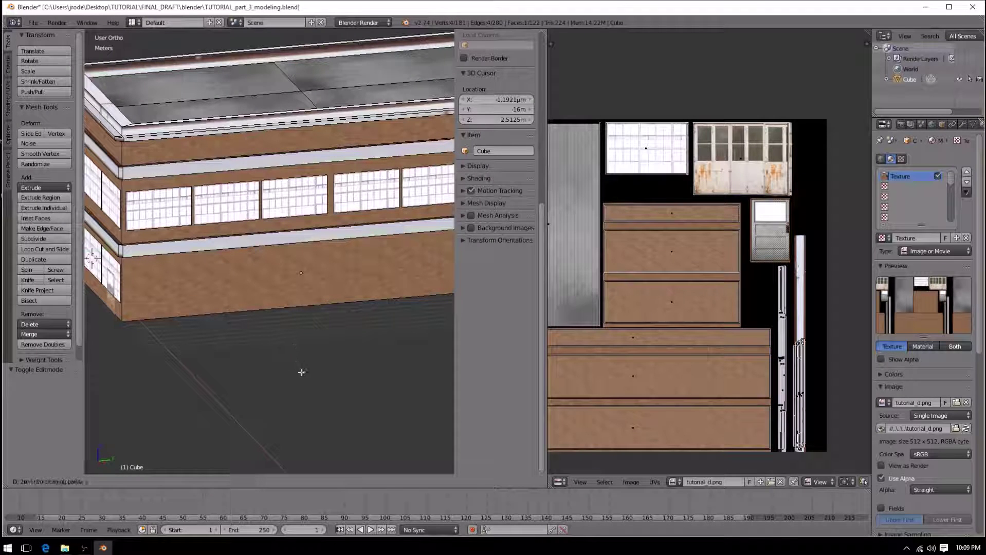
pyautogui.click(335, 398)
pyautogui.press('r')
pyautogui.press('z')
pyautogui.press('9')
pyautogui.press('0')
pyautogui.press('Return')
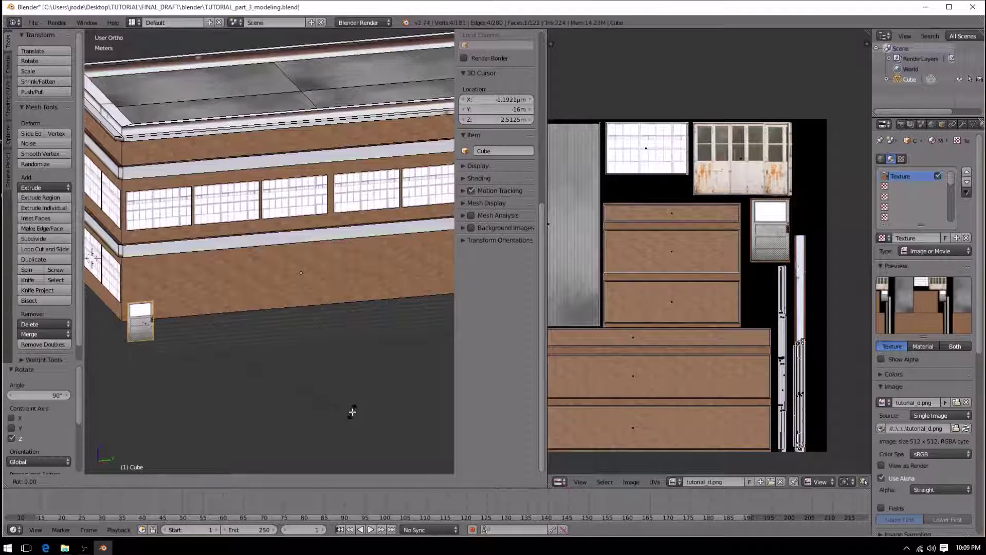
# Move the duplicated entrance door 11 m along Y and, in right view, shift it further along Y to the wall's middle
pyautogui.press('g')
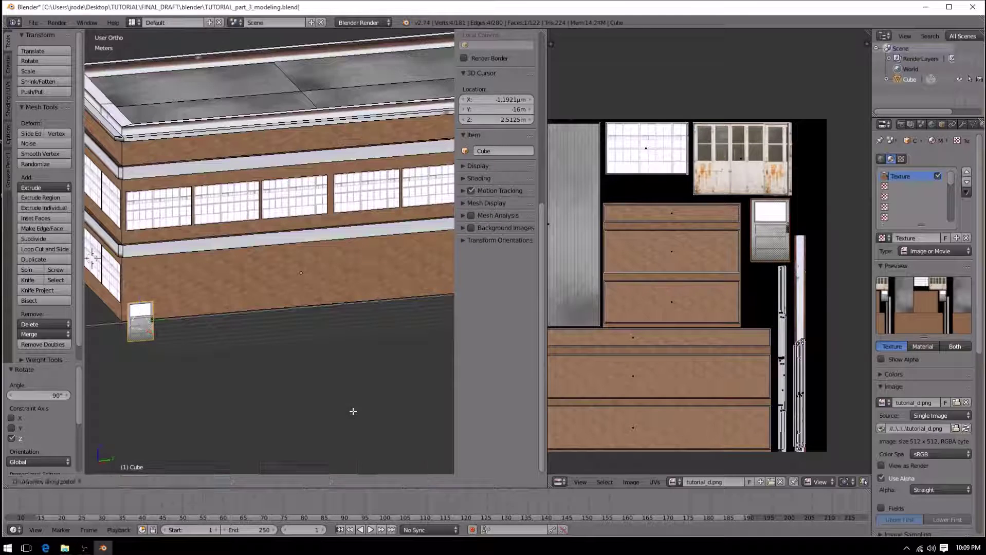
pyautogui.press('y')
pyautogui.press('1')
pyautogui.press('1')
pyautogui.press('Return')
pyautogui.press('KP_3')
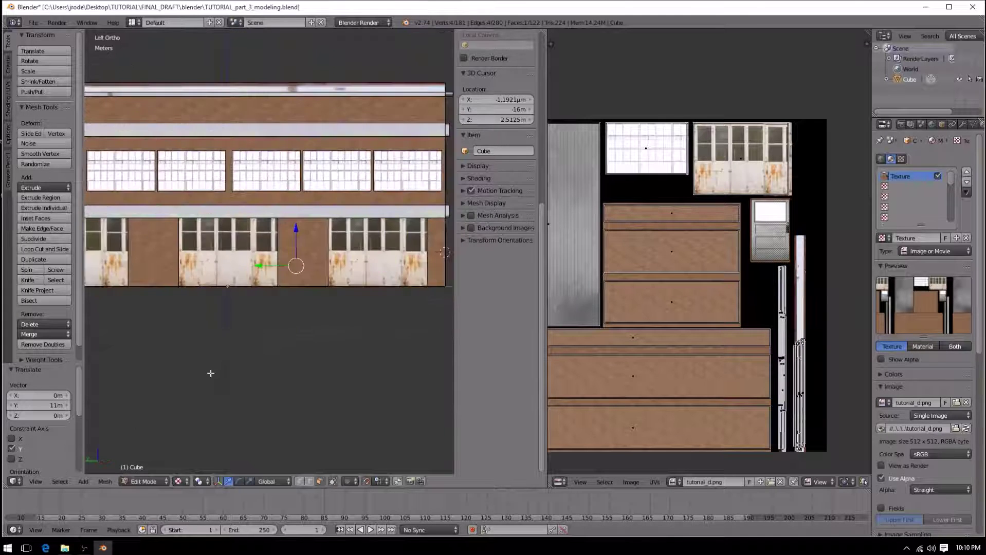
pyautogui.press('g')
pyautogui.press('y')
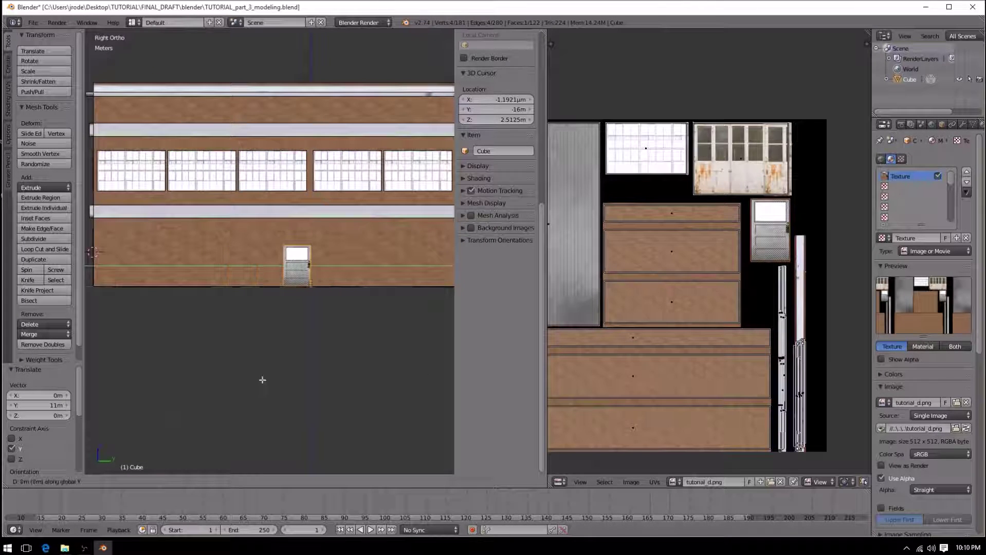
pyautogui.click(277, 385)
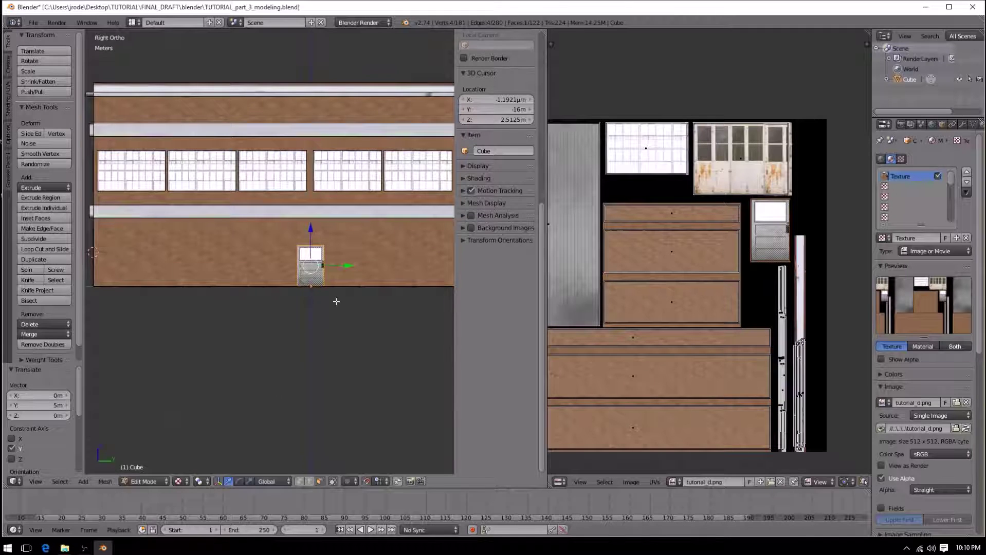
# In front view, move the duplicated door about -5 m along X to the side wall and nudge it about 10 cm outward
pyautogui.press('KP_1')
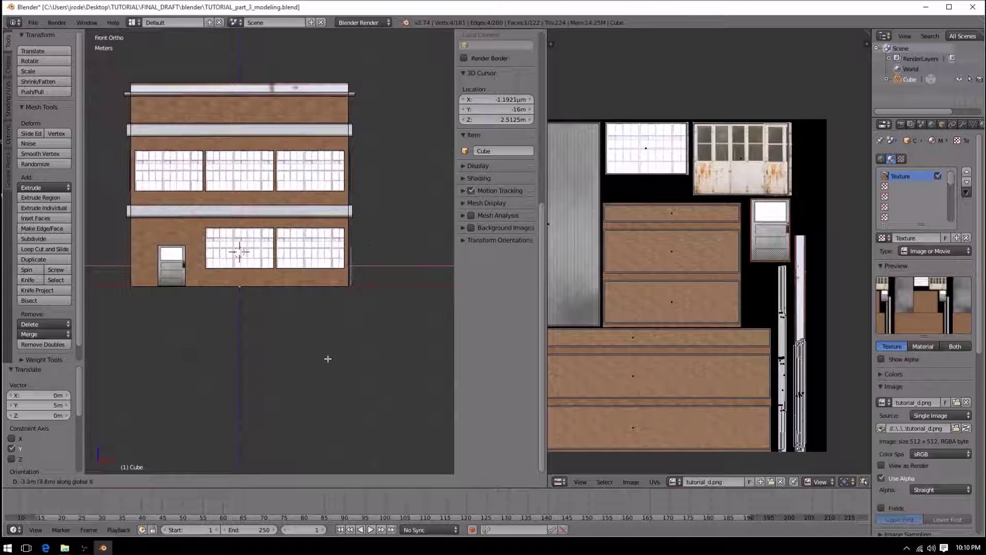
pyautogui.click(303, 360)
pyautogui.moveTo(303, 360); pyautogui.dragTo(213, 336, button='middle')
pyautogui.scroll(4, 212, 336)
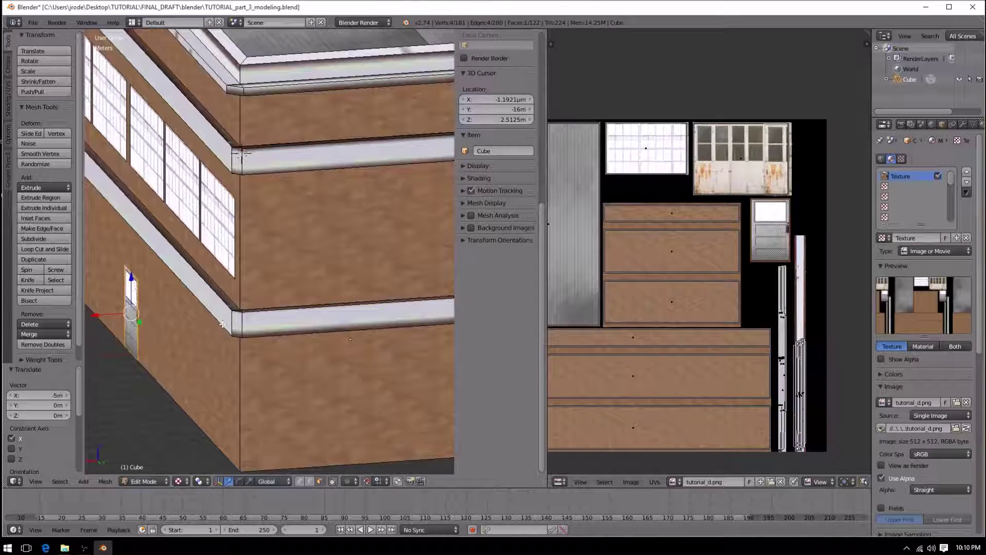
pyautogui.click(207, 331)
pyautogui.moveTo(207, 331); pyautogui.dragTo(314, 365, button='middle')
pyautogui.scroll(-5, 315, 366)
pyautogui.moveTo(360, 307); pyautogui.dragTo(290, 298, button='middle')
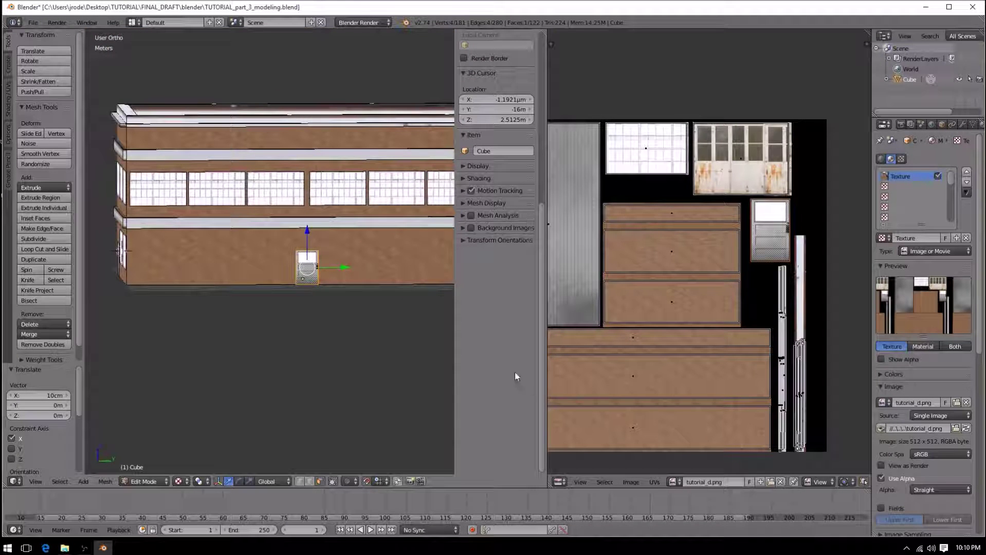
# Select the two upper windows at each end of this side wall, duplicate them straight down to the ground floor, and deselect everything
pyautogui.press('KP_3')
pyautogui.rightClick(221, 186)
pyautogui.keyDown('shift'); pyautogui.rightClick(163, 185); pyautogui.keyUp('shift')
pyautogui.keyDown('shift'); pyautogui.rightClick(381, 181); pyautogui.keyUp('shift')
pyautogui.keyDown('shift'); pyautogui.rightClick(419, 182); pyautogui.keyUp('shift')
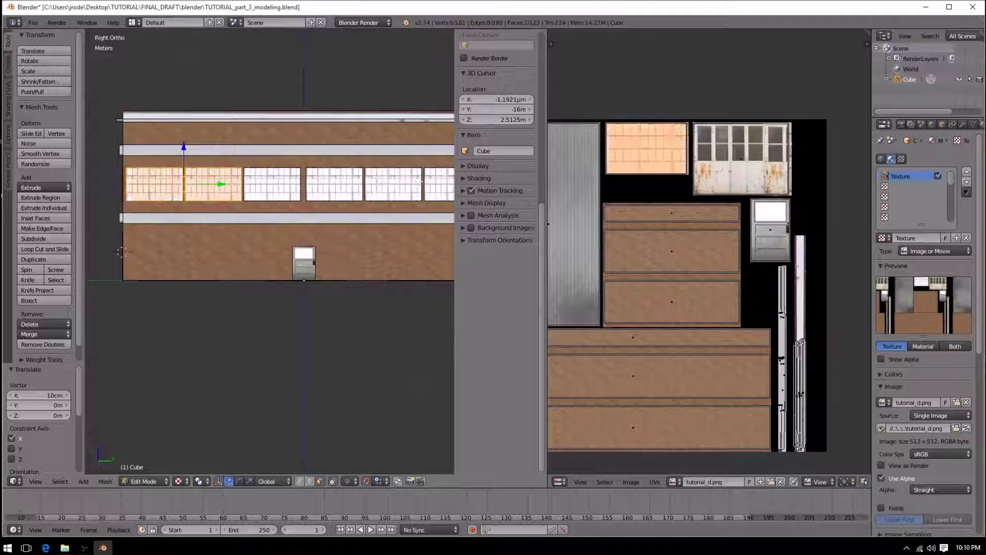
pyautogui.keyDown('shift'); pyautogui.rightClick(439, 184); pyautogui.keyUp('shift')
pyautogui.hotkey('shift', 'd')
pyautogui.press('z')
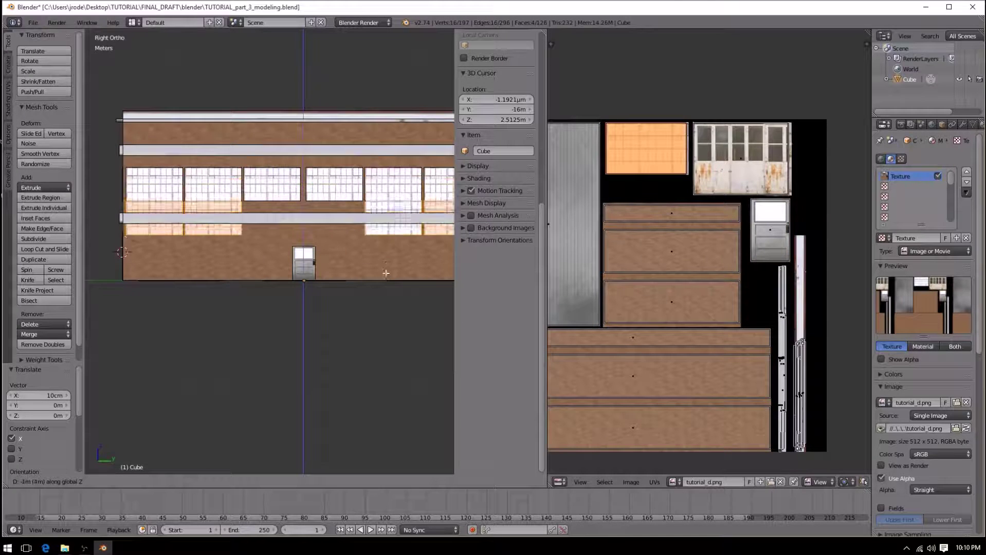
pyautogui.click(386, 298)
pyautogui.scroll(-3, 389, 293)
pyautogui.press('a')
pyautogui.moveTo(417, 245); pyautogui.dragTo(97, 260, button='middle')
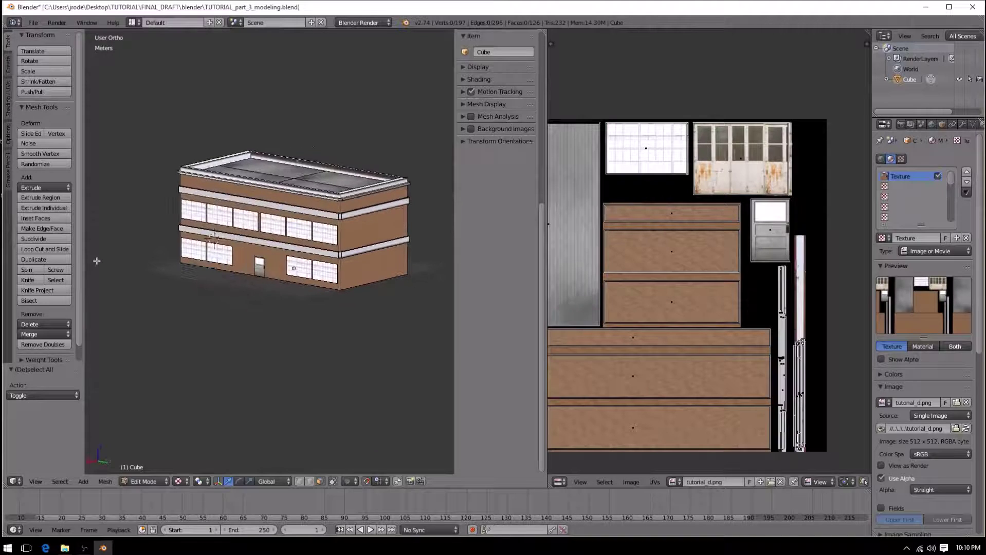
# Select the two ground-floor side windows nearest the back corner and duplicate them about 12 m along Y
pyautogui.rightClick(311, 276)
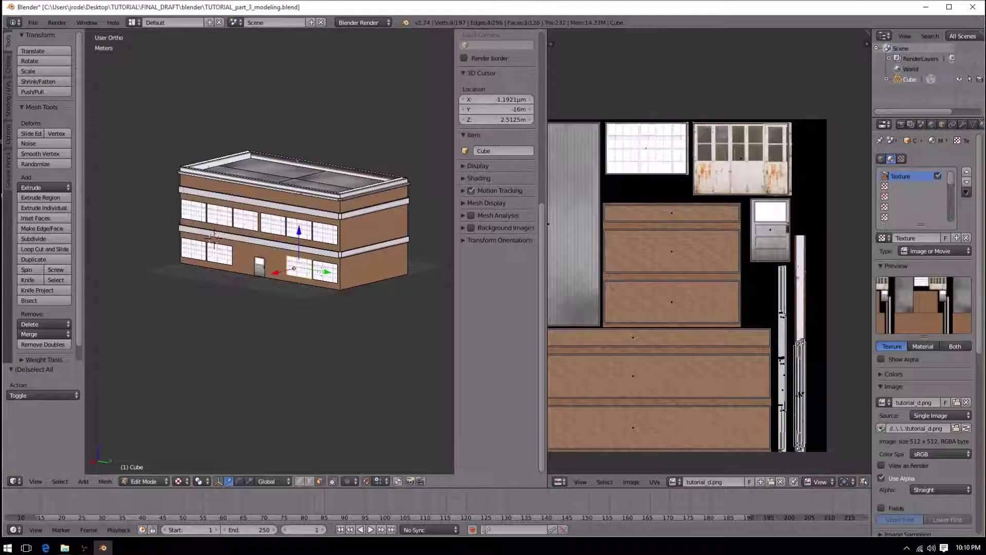
pyautogui.keyDown('shift'); pyautogui.rightClick(326, 272); pyautogui.keyUp('shift')
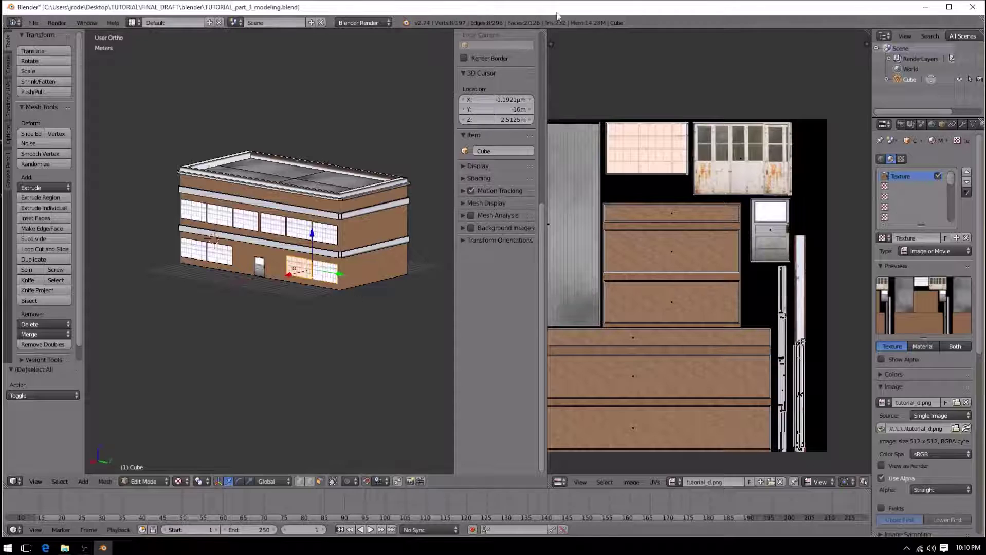
pyautogui.scroll(3, 337, 322)
pyautogui.moveTo(337, 322); pyautogui.dragTo(271, 322, button='middle')
pyautogui.hotkey('shift', 'd')
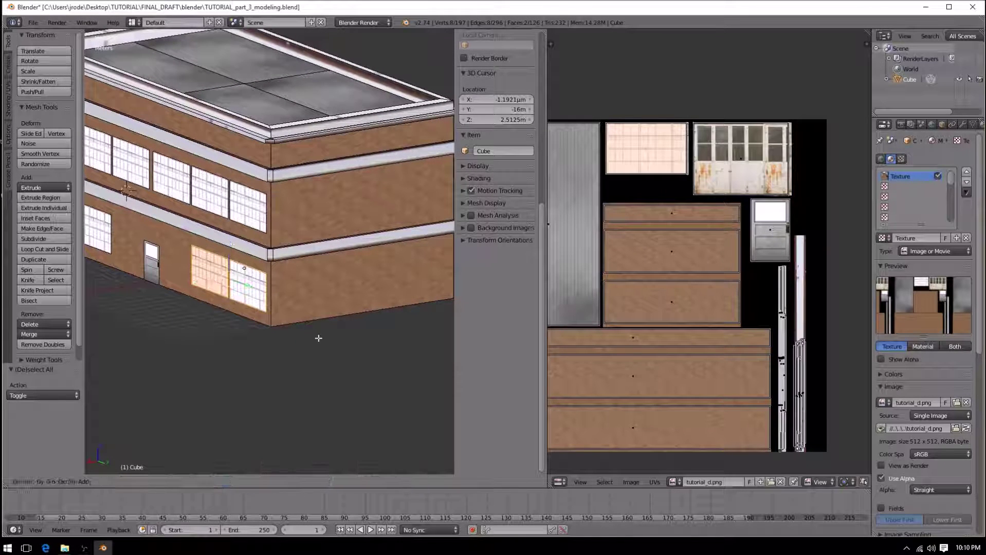
pyautogui.press('x')
pyautogui.press('y')
pyautogui.click(401, 391)
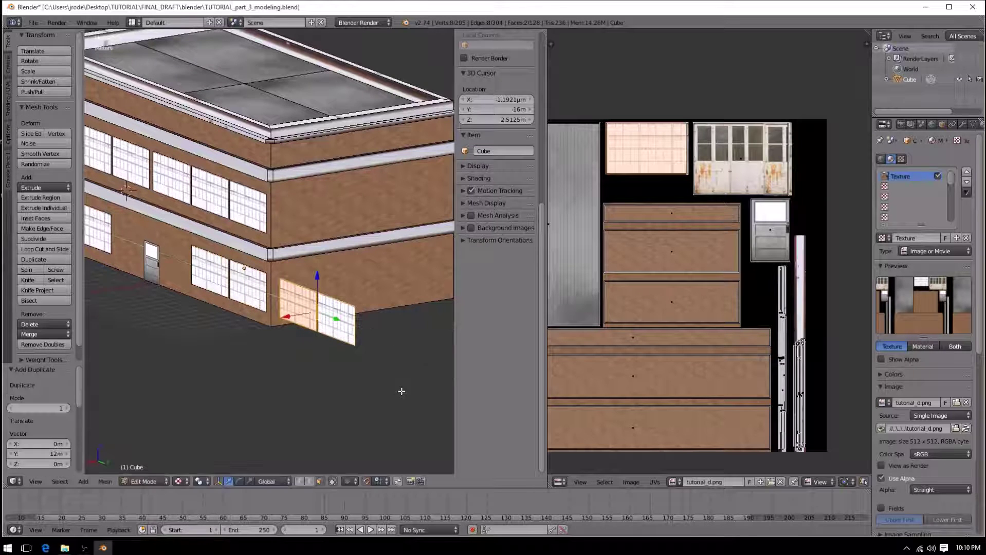
# Rotate the two duplicated windows 90° about the Z axis to face along the back wall
pyautogui.press('r')
pyautogui.press('z')
pyautogui.press('9')
pyautogui.press('0')
pyautogui.press('Return')
# Move the duplicated windows -5 m along X, and in back view a further -3 m to centre them across the back wall
pyautogui.press('g')
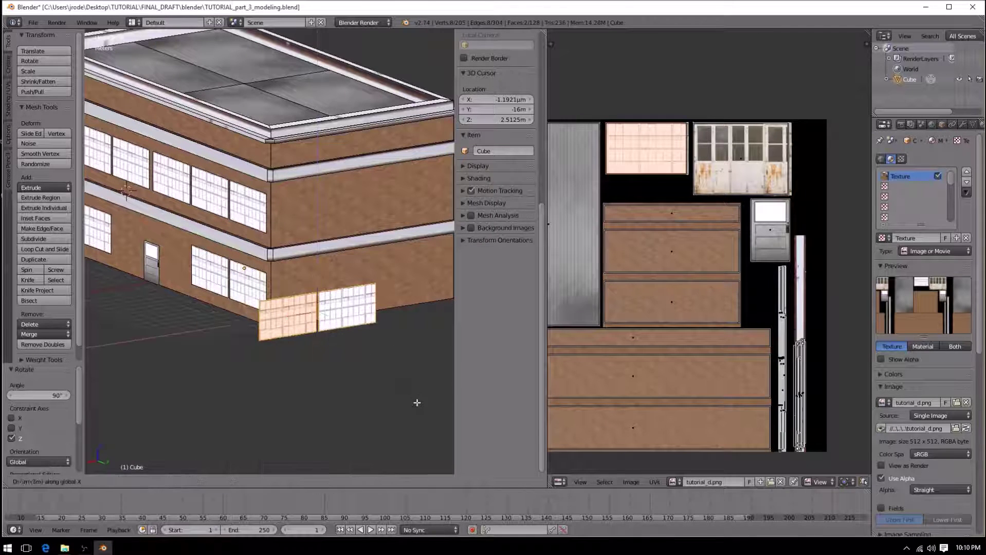
pyautogui.press('x')
pyautogui.click(104, 383)
pyautogui.press('ctrl+KP_1')
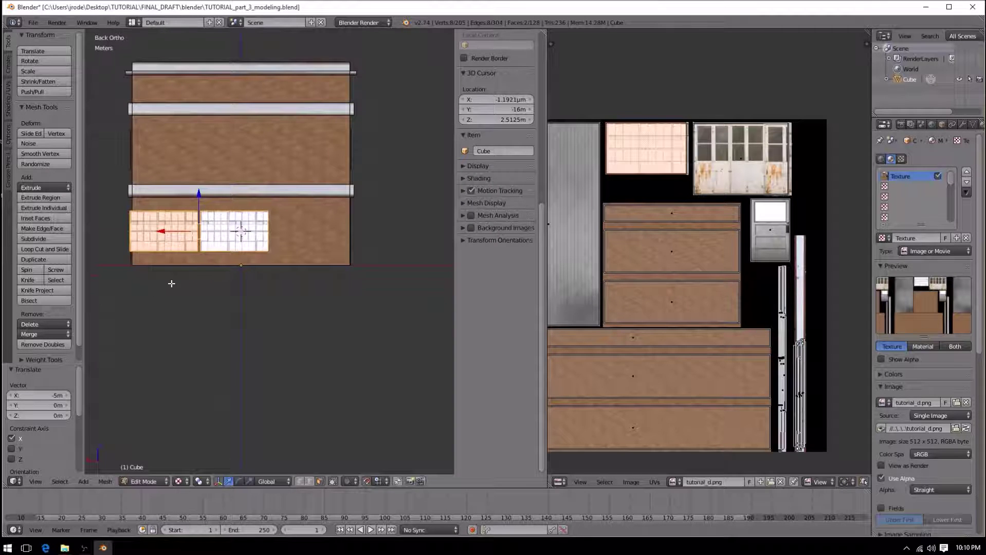
pyautogui.press('g')
pyautogui.press('x')
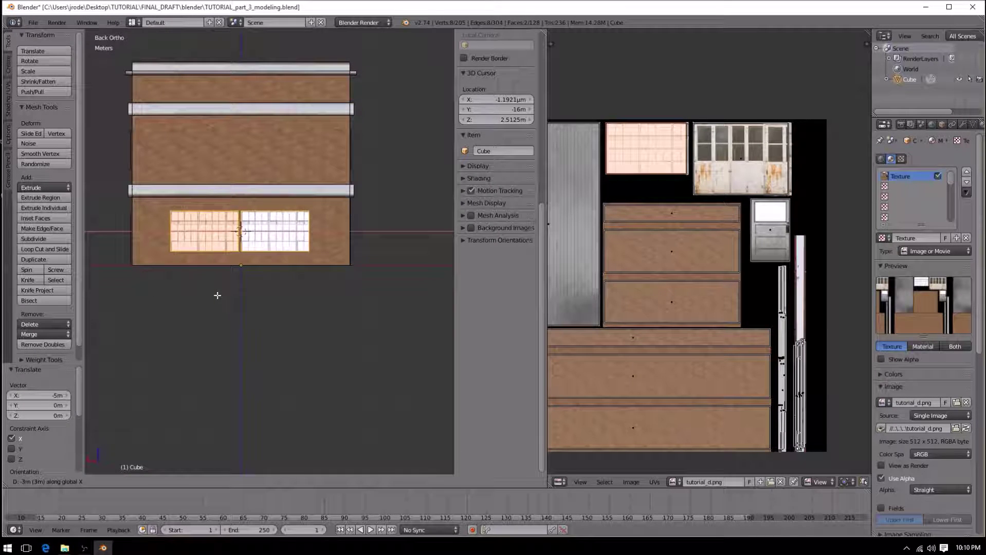
pyautogui.click(218, 296)
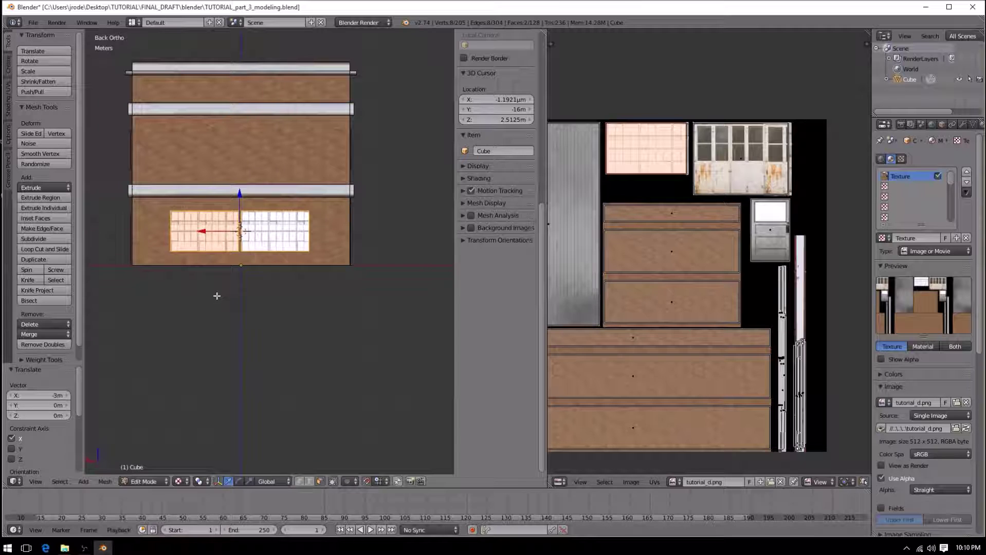
# Duplicate the ground-floor window pair 6 m up along Z to the upper floor of the back wall
pyautogui.hotkey('shift', 'd')
pyautogui.press('z')
pyautogui.click(241, 211)
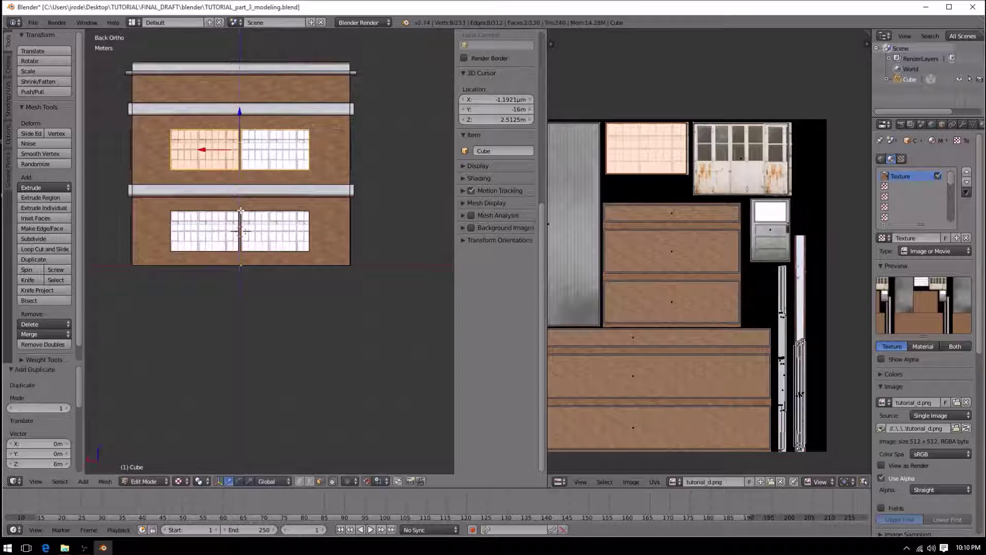
# Add the ground-floor pair to the selection, move both pairs about -6 m along Y against the back wall, and deselect everything
pyautogui.keyDown('shift'); pyautogui.rightClick(242, 231); pyautogui.keyUp('shift')
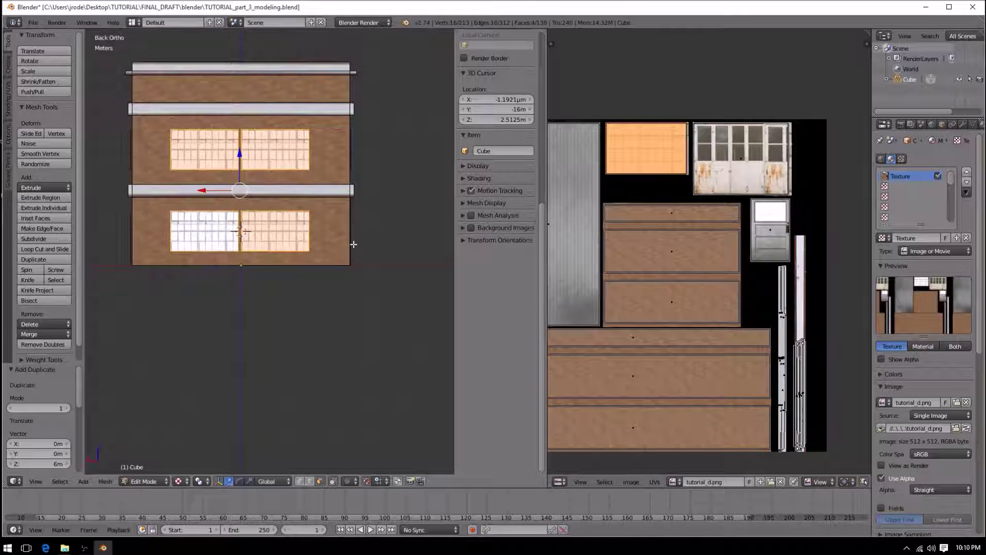
pyautogui.press('KP_6')
pyautogui.press('KP_6')
pyautogui.press('KP_6')
pyautogui.press('KP_6')
pyautogui.press('KP_6')
pyautogui.press('KP_6')
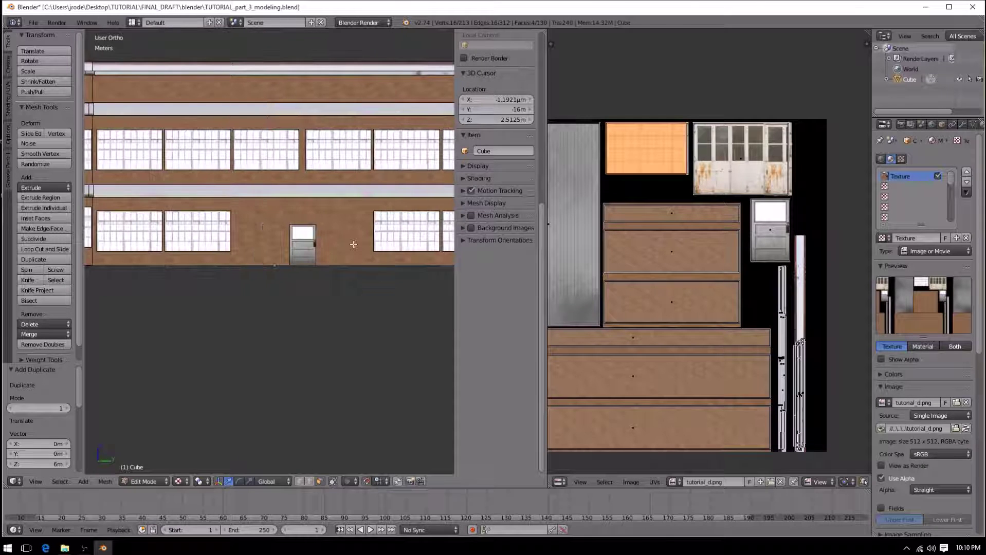
pyautogui.scroll(-3, 353, 244)
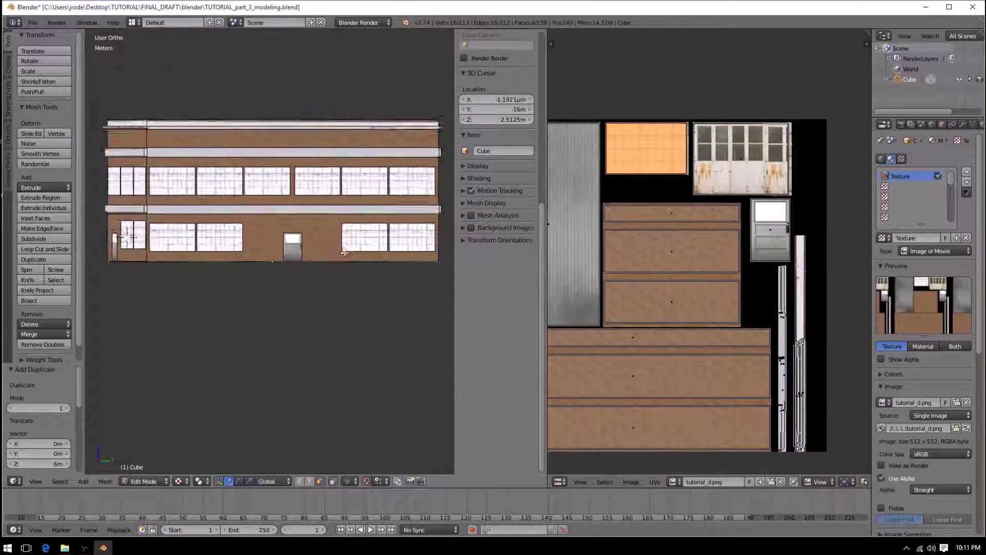
pyautogui.press('KP_4')
pyautogui.press('KP_6')
pyautogui.press('KP_6')
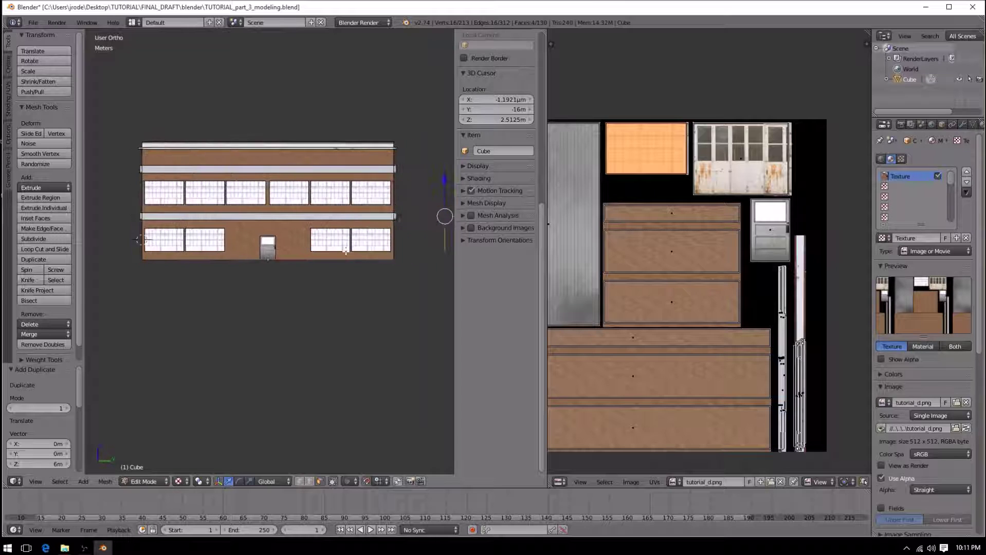
pyautogui.keyDown('shift'); pyautogui.moveTo(390, 148); pyautogui.dragTo(214, 148, button='middle'); pyautogui.keyUp('shift')
pyautogui.scroll(3, 155, 275)
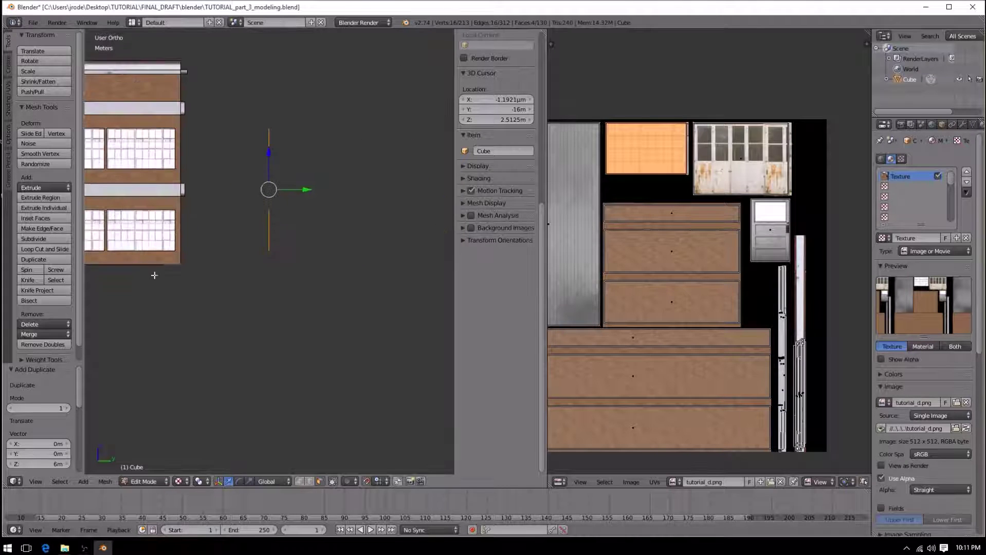
pyautogui.press('g')
pyautogui.press('y')
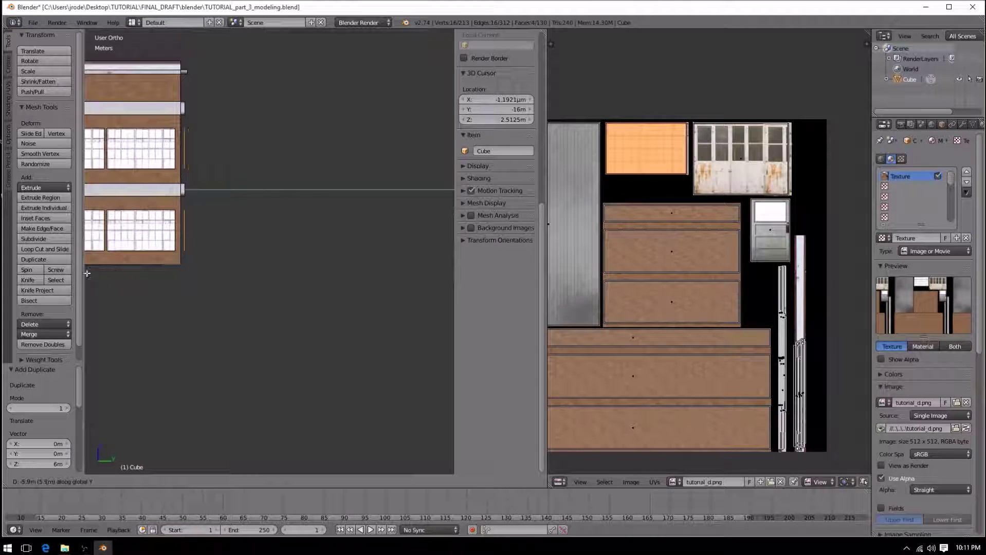
pyautogui.click(419, 280)
pyautogui.press('a')
# Switch to Object Mode and inspect the window placement on the back wall and adjoining sides
pyautogui.moveTo(378, 201); pyautogui.dragTo(399, 180, button='middle')
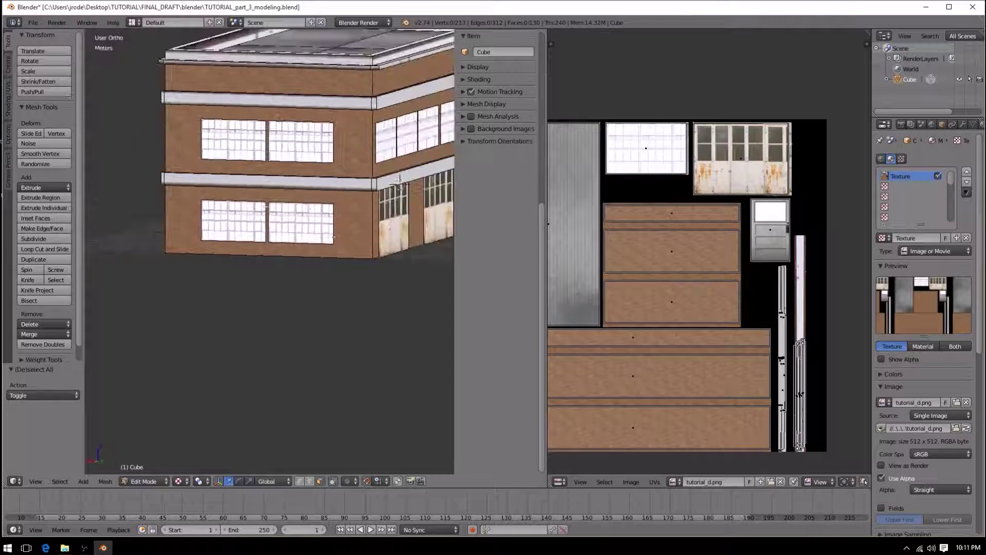
pyautogui.scroll(-3, 329, 185)
pyautogui.press('Tab')
pyautogui.moveTo(267, 185); pyautogui.dragTo(113, 187, button='middle')
pyautogui.scroll(-4, 310, 182)
pyautogui.scroll(6, 113, 200)
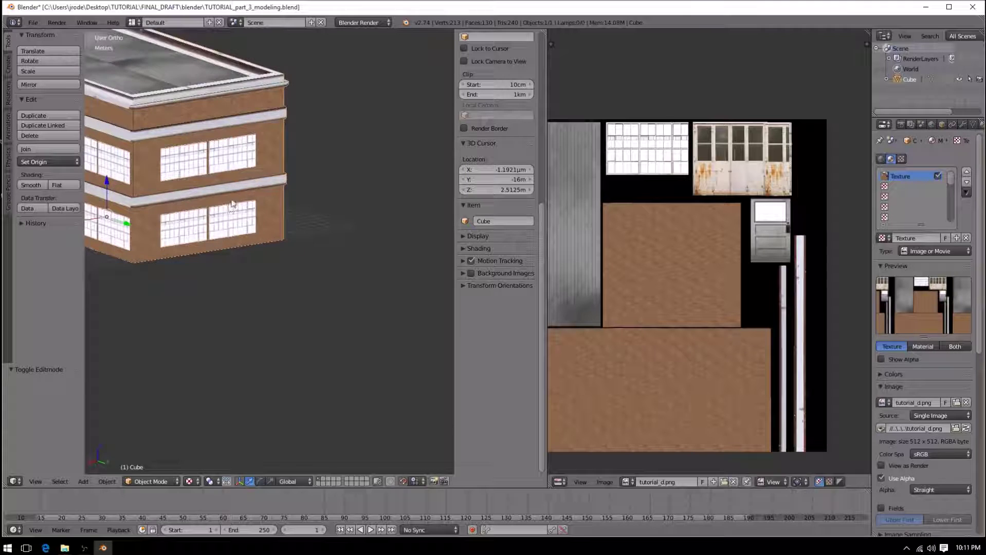
pyautogui.moveTo(248, 197); pyautogui.dragTo(225, 191, button='middle')
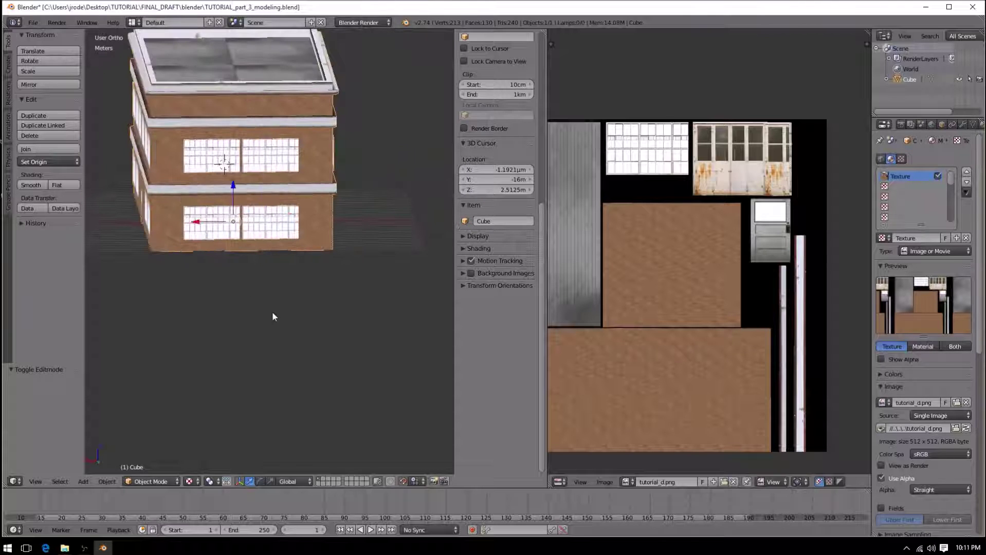
# In Edit Mode, select both upper back-wall windows, widen them along X to nearly fill the wall, and deselect them
pyautogui.press('Tab')
pyautogui.rightClick(247, 157)
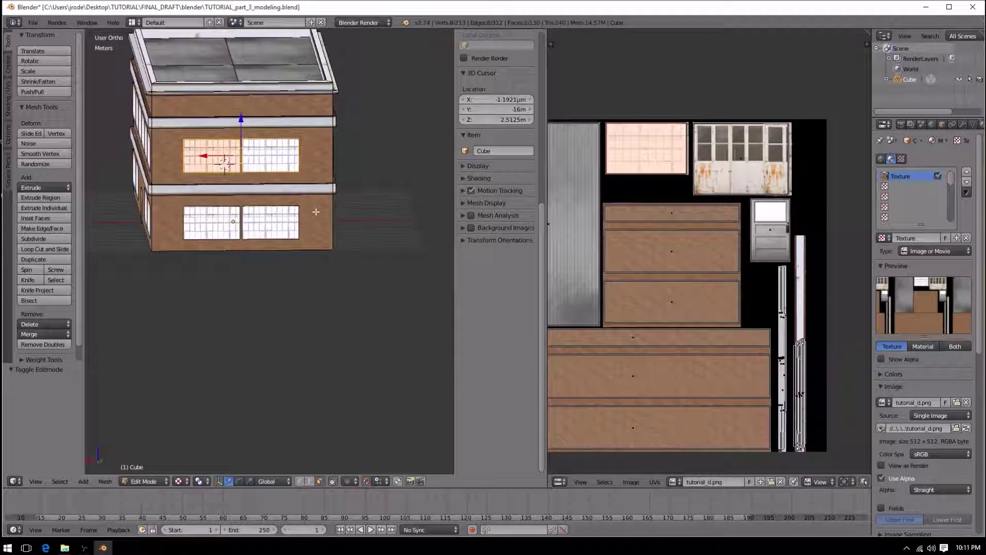
pyautogui.press('s')
pyautogui.press('x')
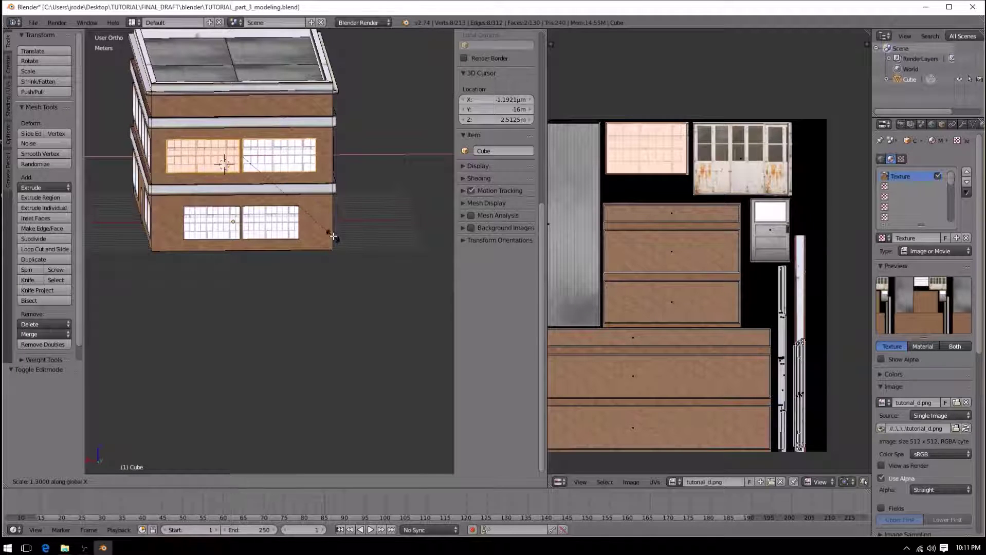
pyautogui.click(339, 243)
pyautogui.moveTo(339, 244); pyautogui.dragTo(330, 290, button='middle')
pyautogui.scroll(4, 322, 278)
pyautogui.scroll(2, 309, 291)
pyautogui.press('a')
# Select both ground-floor back-wall windows, widen them along X to match the upper pair, and deselect everything
pyautogui.scroll(-4, 309, 288)
pyautogui.rightClick(292, 314)
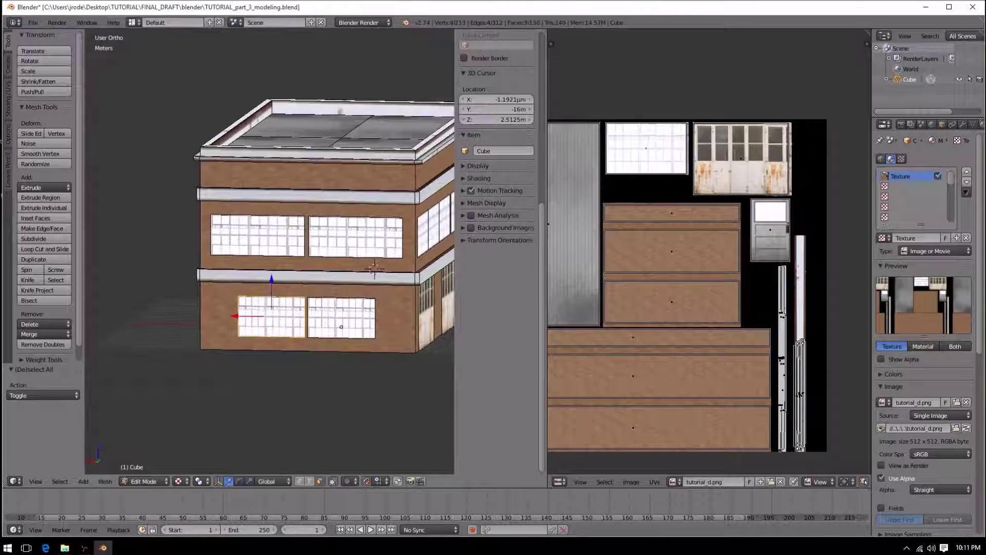
pyautogui.keyDown('shift'); pyautogui.rightClick(328, 323); pyautogui.keyUp('shift')
pyautogui.press('s')
pyautogui.press('x')
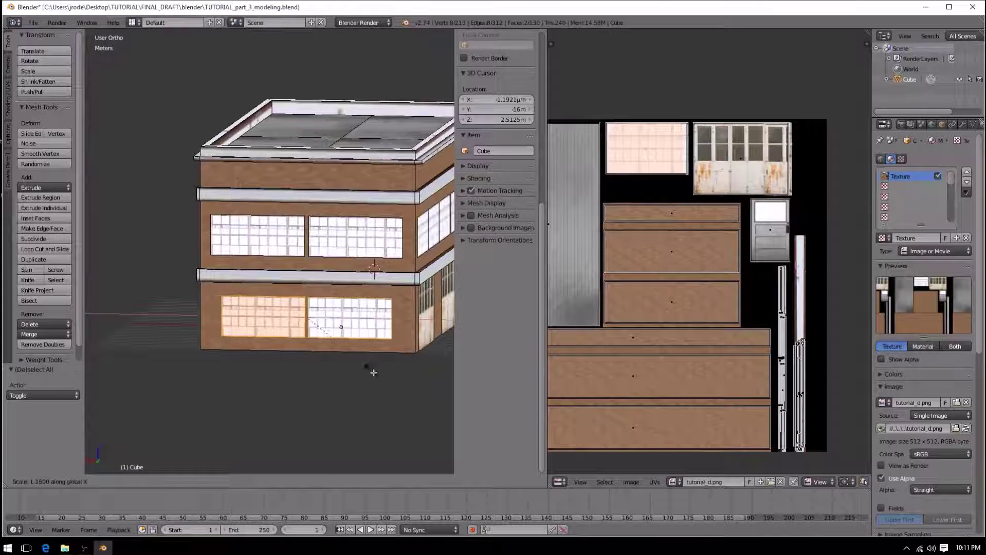
pyautogui.click(388, 397)
pyautogui.press('a')
# Examine the finished back wall and its corners from several angles in Object Mode and Edit Mode
pyautogui.scroll(-3, 367, 346)
pyautogui.moveTo(360, 347); pyautogui.dragTo(394, 340, button='middle')
pyautogui.scroll(4, 335, 298)
pyautogui.moveTo(288, 285); pyautogui.dragTo(303, 294, button='middle')
pyautogui.press('Tab')
pyautogui.scroll(-3, 294, 298)
pyautogui.moveTo(246, 303); pyautogui.dragTo(192, 298, button='middle')
pyautogui.scroll(-2, 191, 303)
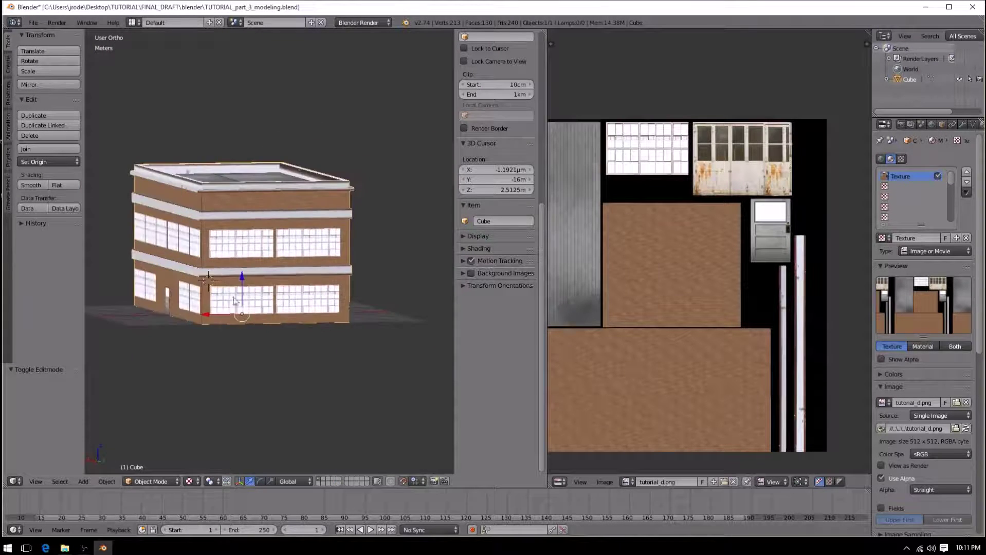
pyautogui.scroll(4, 276, 257)
pyautogui.press('Tab')
pyautogui.moveTo(232, 246); pyautogui.dragTo(226, 245, button='middle')
pyautogui.scroll(2, 225, 244)
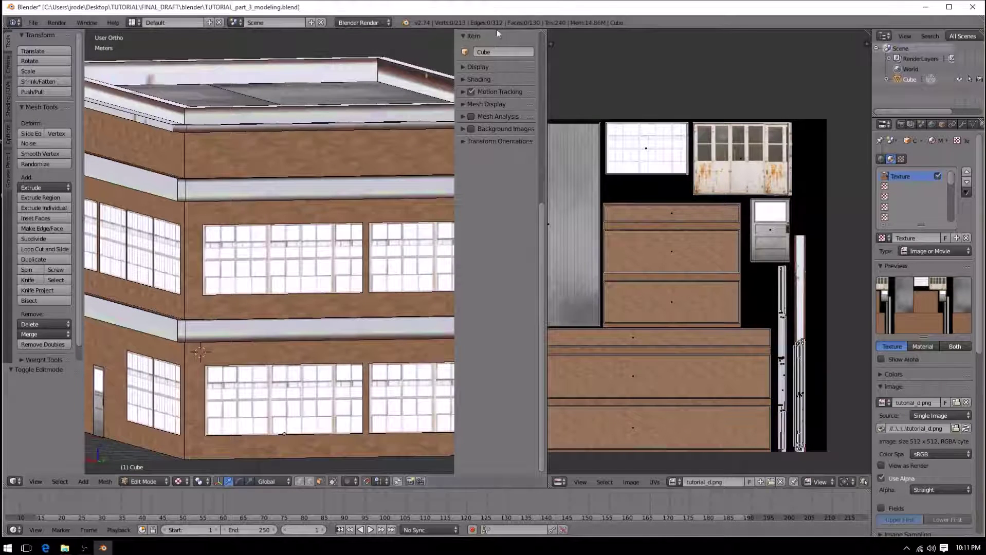
pyautogui.scroll(-2, 208, 255)
pyautogui.moveTo(209, 254); pyautogui.dragTo(262, 258, button='middle')
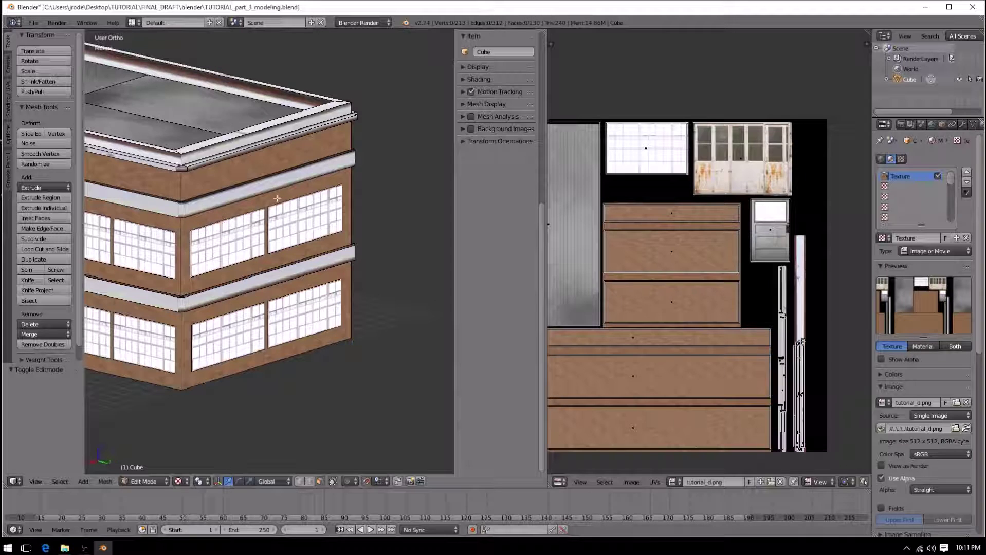
pyautogui.moveTo(189, 230); pyautogui.dragTo(207, 236, button='middle')
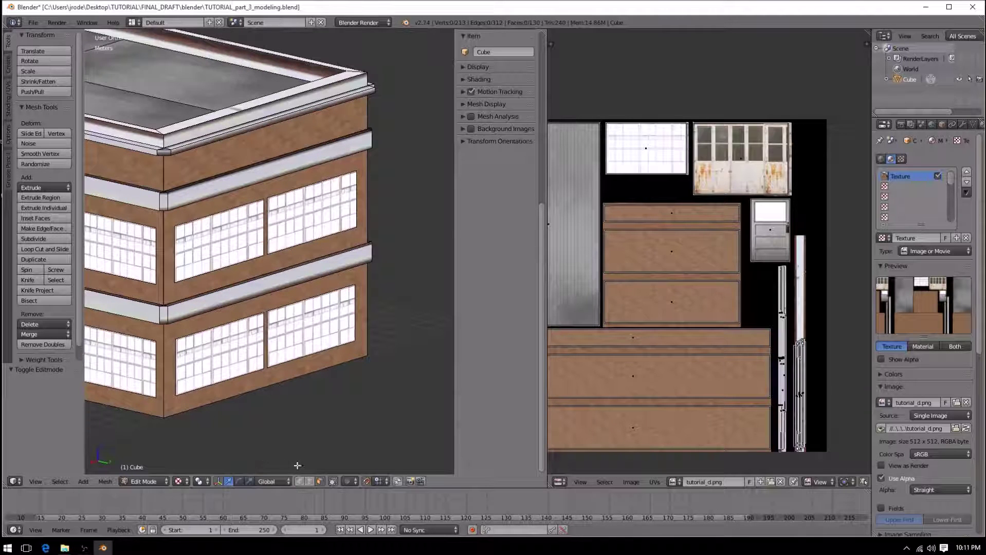
# Select the top edge of the upper back window nearest the corner and snap the 3D cursor to it
pyautogui.moveTo(306, 469); pyautogui.dragTo(288, 465, button='middle')
pyautogui.rightClick(302, 278)
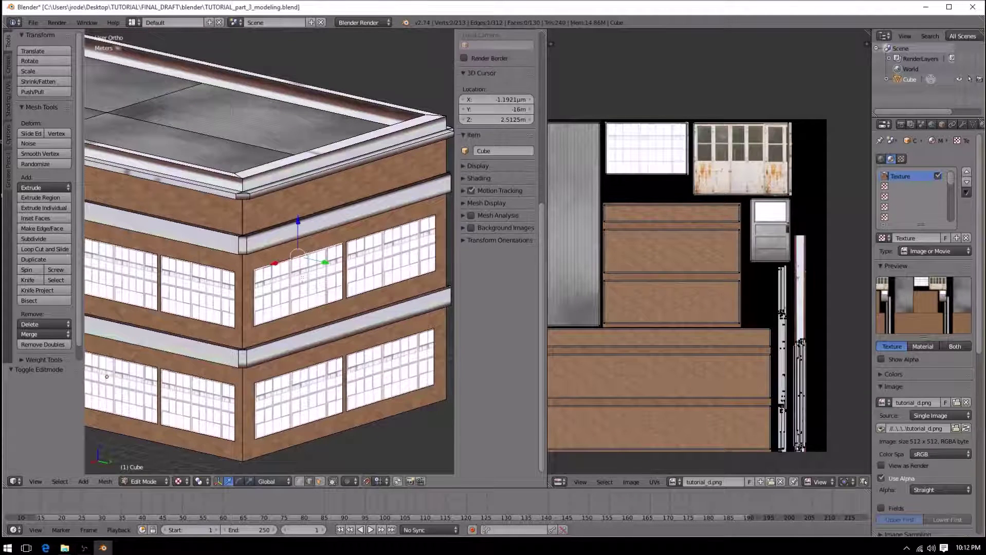
pyautogui.scroll(3, 302, 278)
pyautogui.hotkey('shift', 's')
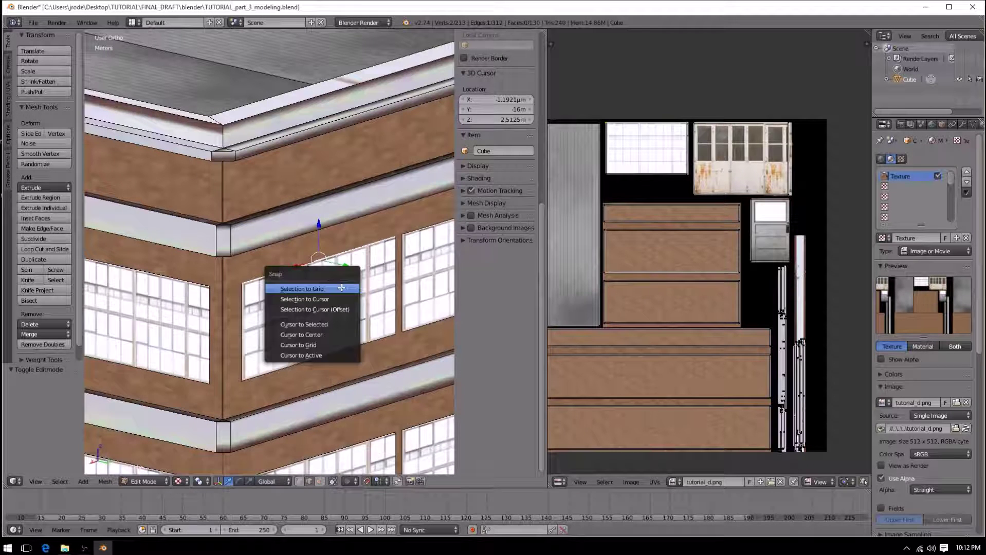
pyautogui.click(330, 324)
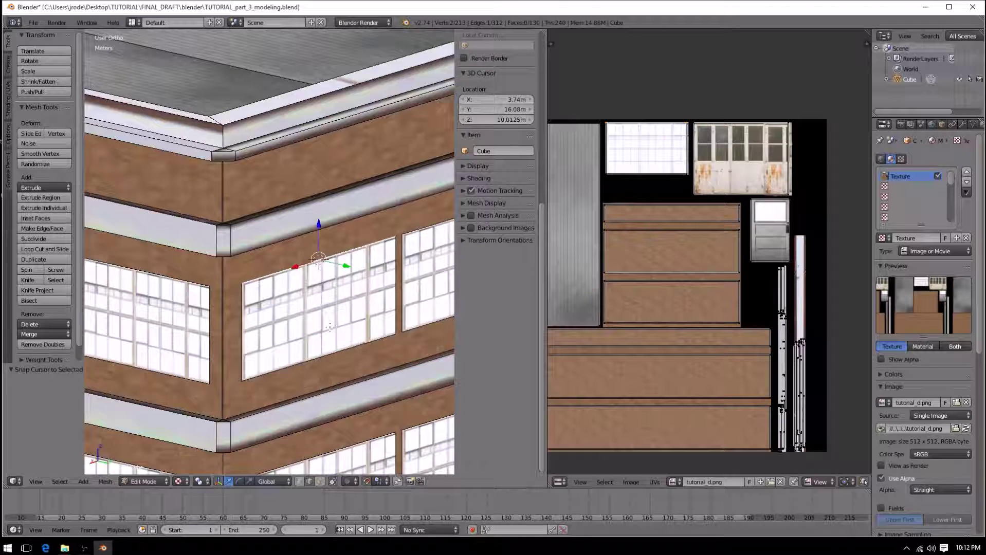
# Add a cube at the 3D cursor and scale it to 0.1
pyautogui.hotkey('shift', 'a')
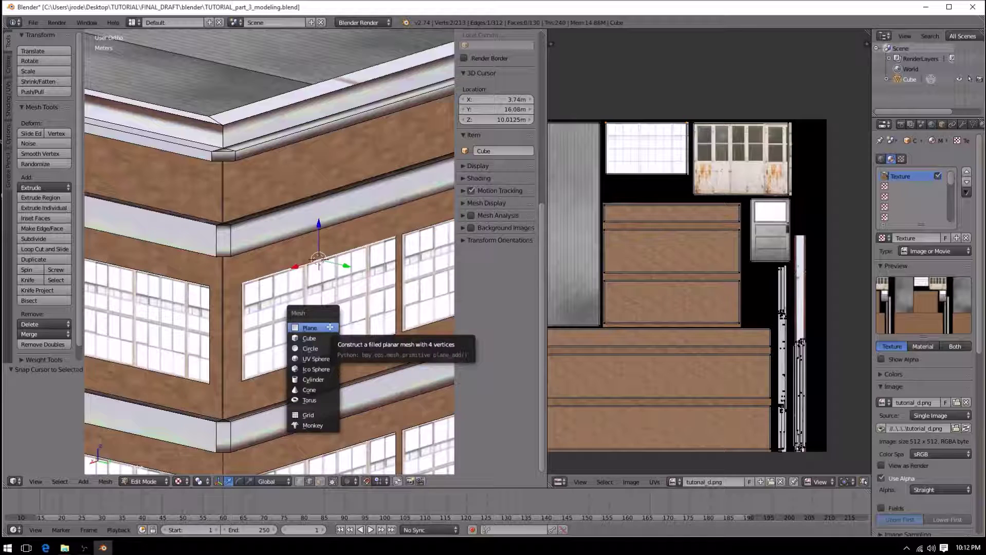
pyautogui.click(311, 338)
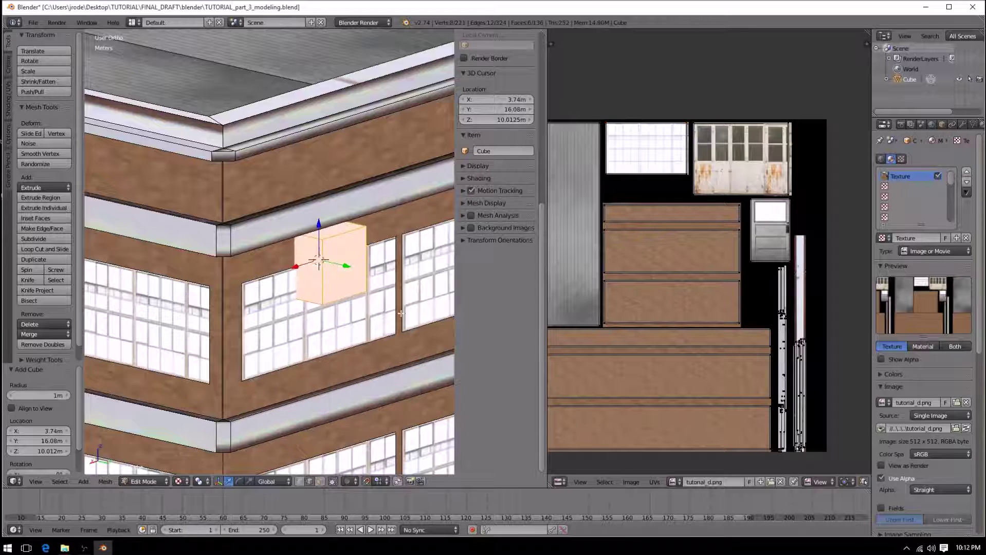
pyautogui.press('s')
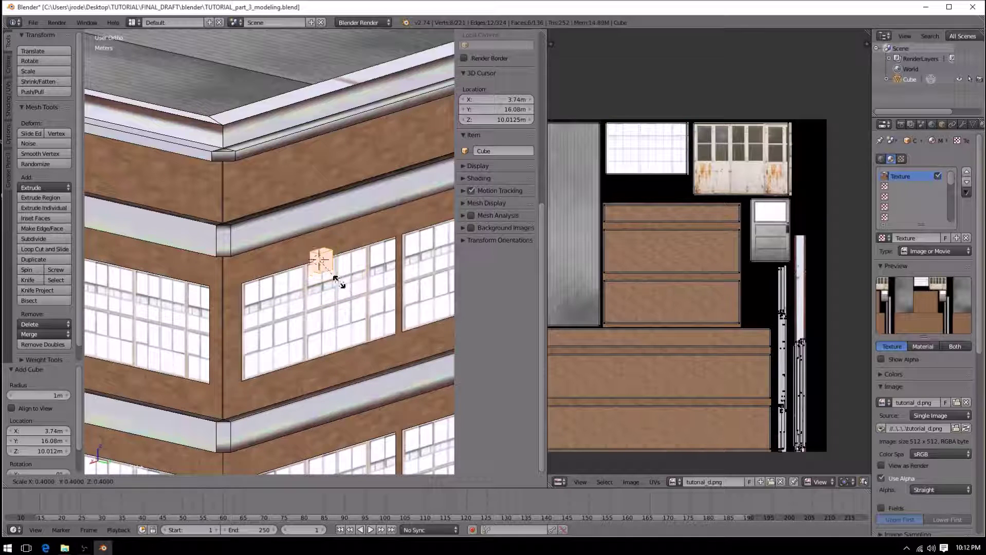
pyautogui.click(316, 273)
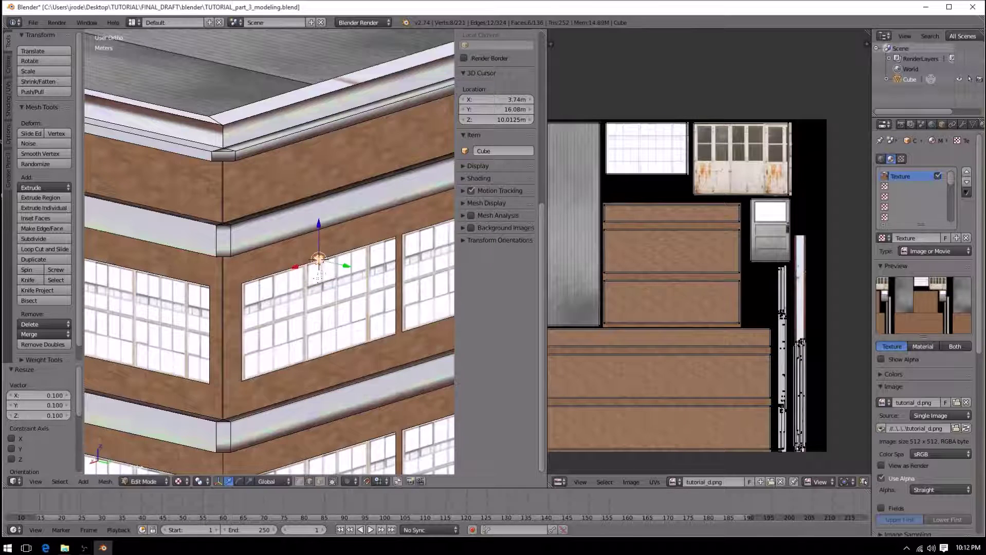
pyautogui.scroll(6, 316, 273)
# In face selection mode, select the small cube's corner-side face and move it 3.4 m along X to the window's end
pyautogui.click(319, 481)
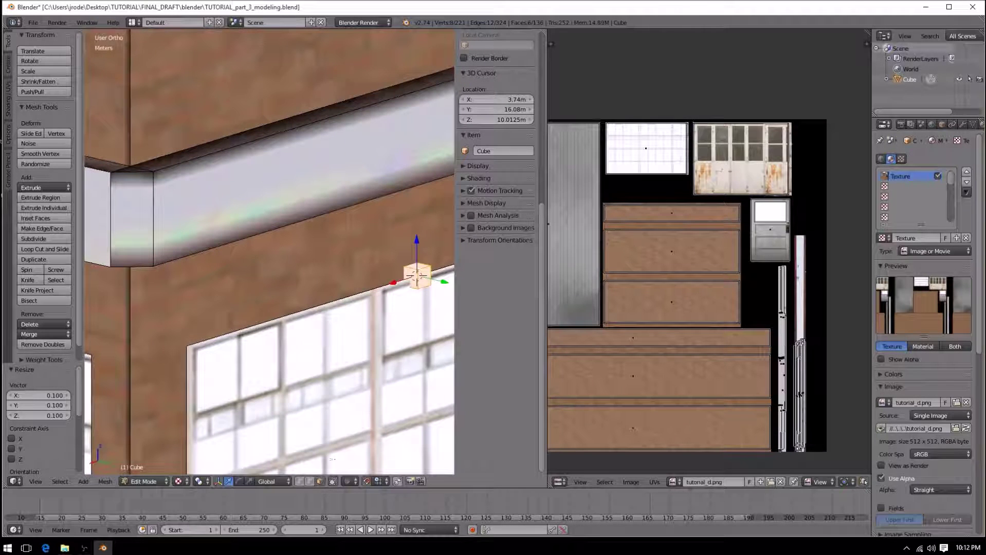
pyautogui.rightClick(409, 272)
pyautogui.scroll(-3, 419, 332)
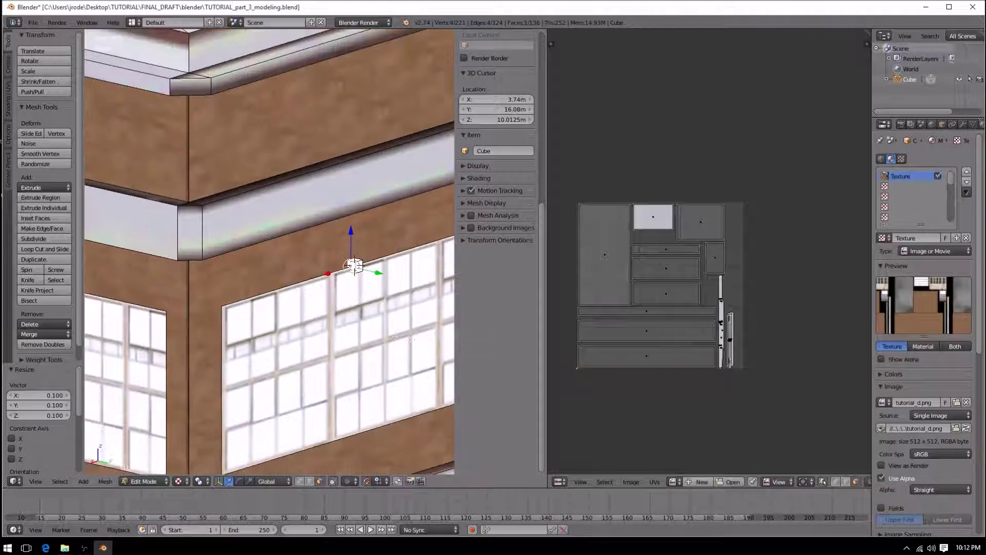
pyautogui.press('g')
pyautogui.press('x')
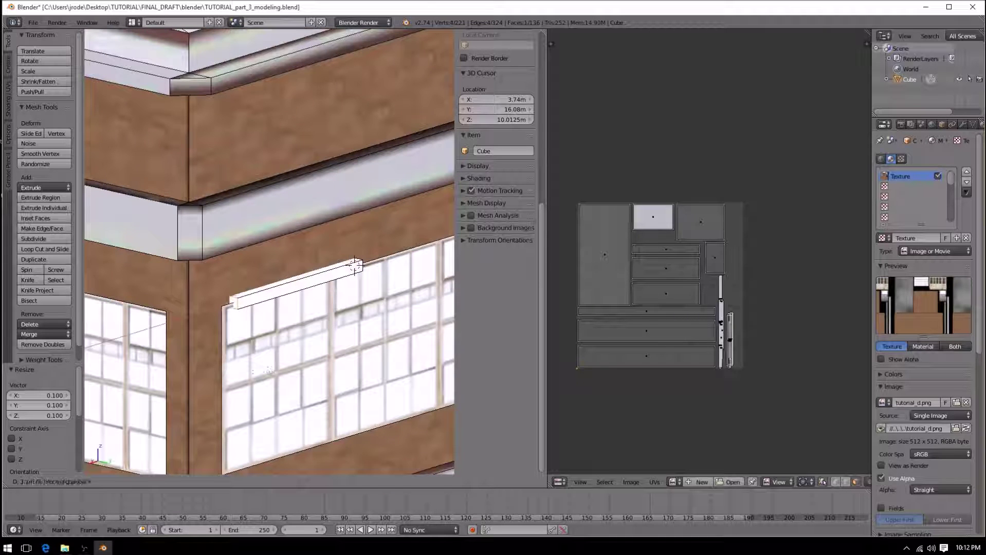
pyautogui.click(144, 412)
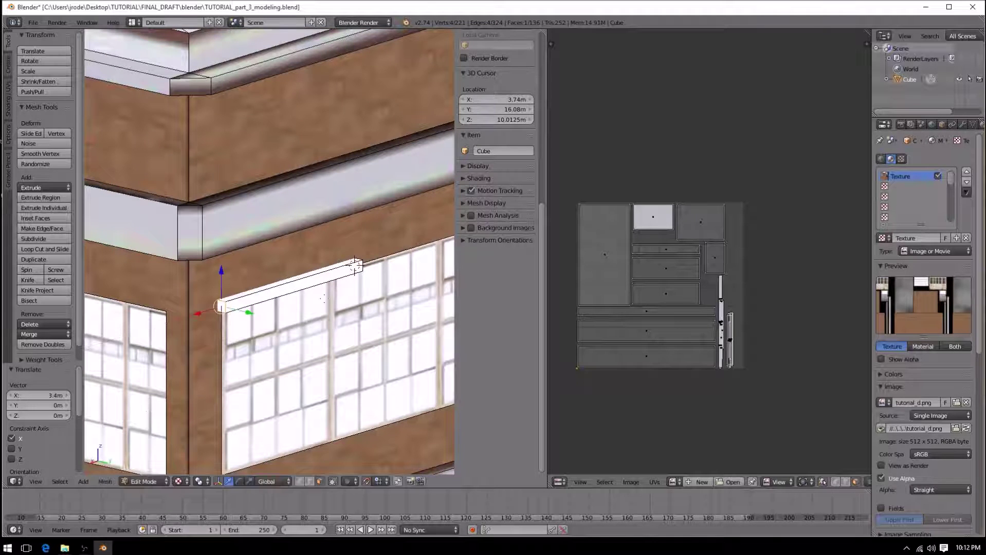
# Move the trim bar's selected end face -10.6 m along X toward the far end of the second upper window
pyautogui.moveTo(389, 277); pyautogui.dragTo(273, 283, button='middle')
pyautogui.keyDown('shift'); pyautogui.moveTo(414, 313); pyautogui.dragTo(166, 128, button='middle'); pyautogui.keyUp('shift')
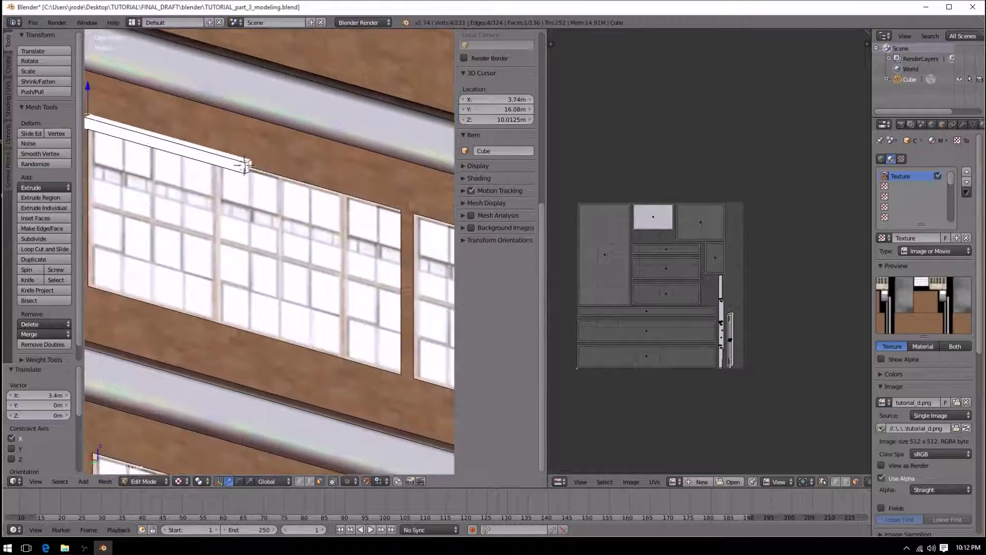
pyautogui.scroll(-6, 251, 172)
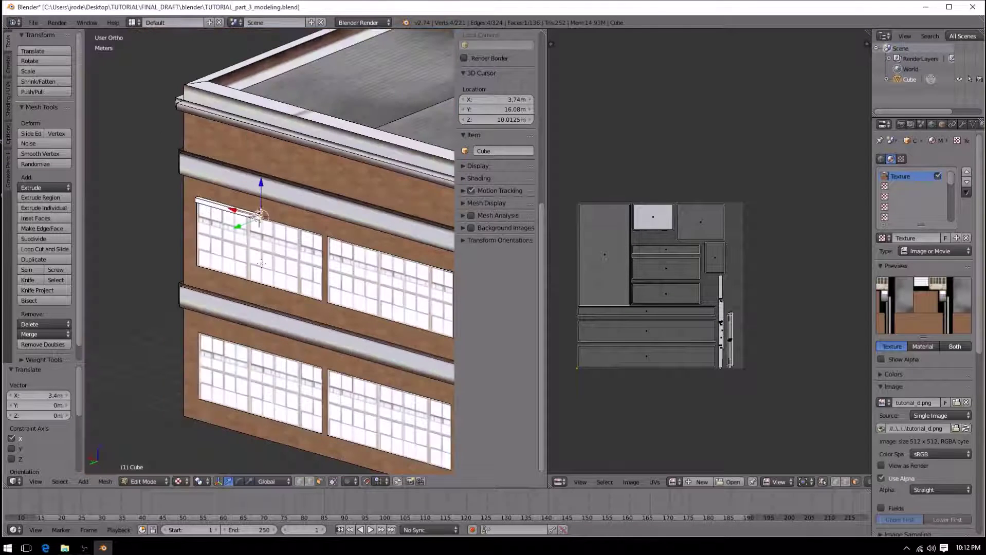
pyautogui.press('g')
pyautogui.press('x')
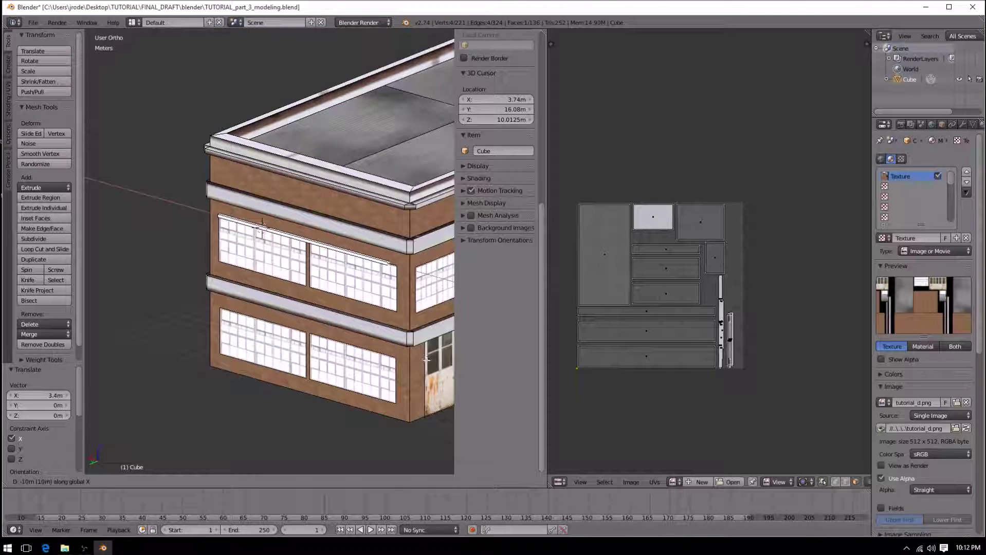
pyautogui.click(260, 234)
pyautogui.scroll(4, 311, 292)
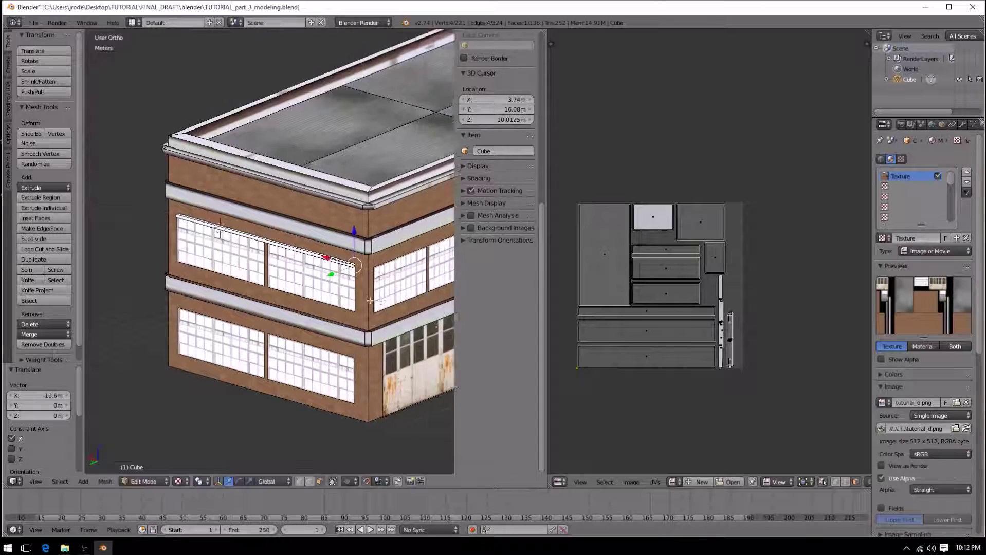
# Fine-tune the end face along X until it lines up with the second window's outer edge, and clear the selection
pyautogui.press('g')
pyautogui.press('x')
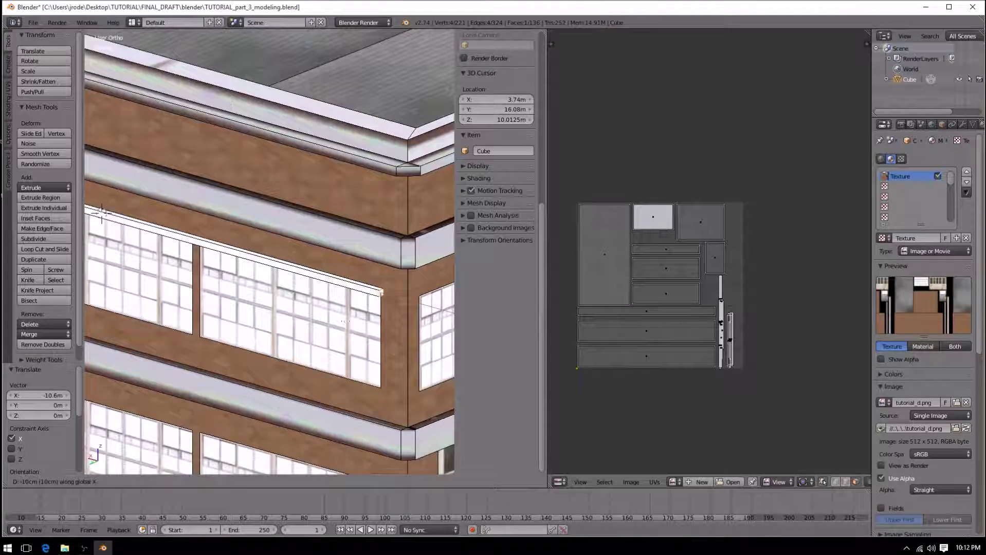
pyautogui.click(343, 321)
pyautogui.press('a')
pyautogui.scroll(-3, 355, 288)
pyautogui.scroll(2, 367, 262)
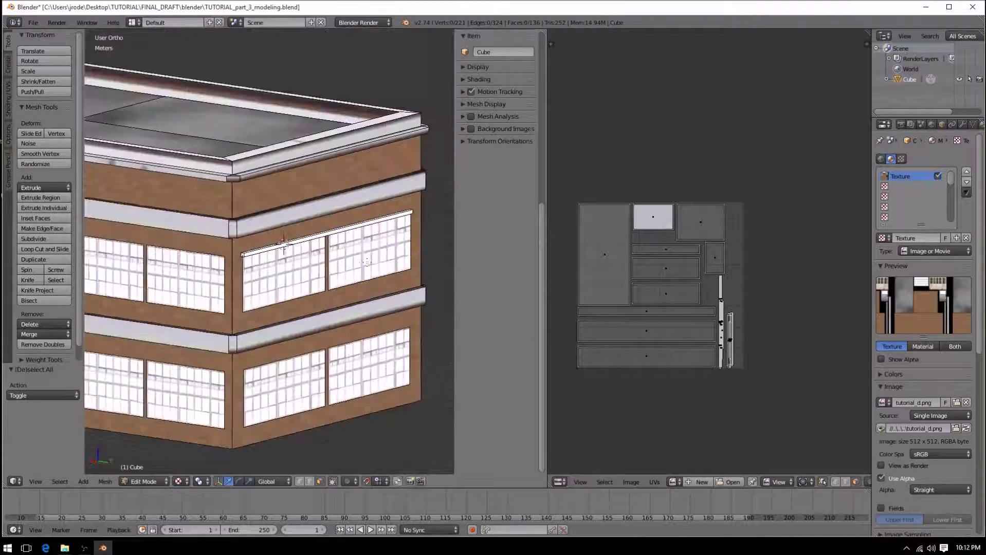
# Select the entire linked trim bar and assign the tutorial_d.png image to its faces
pyautogui.scroll(2, 333, 242)
pyautogui.rightClick(294, 241)
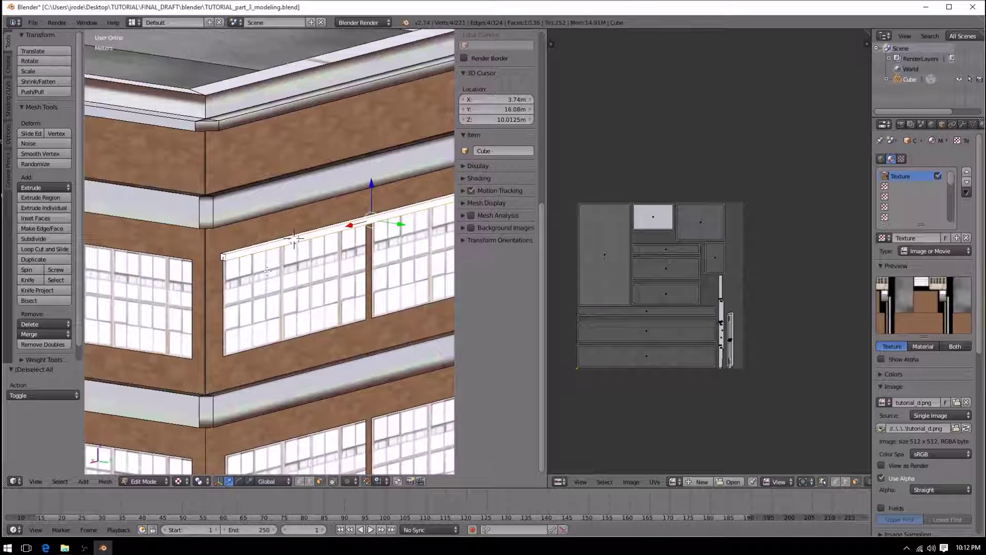
pyautogui.hotkey('ctrl', 'l')
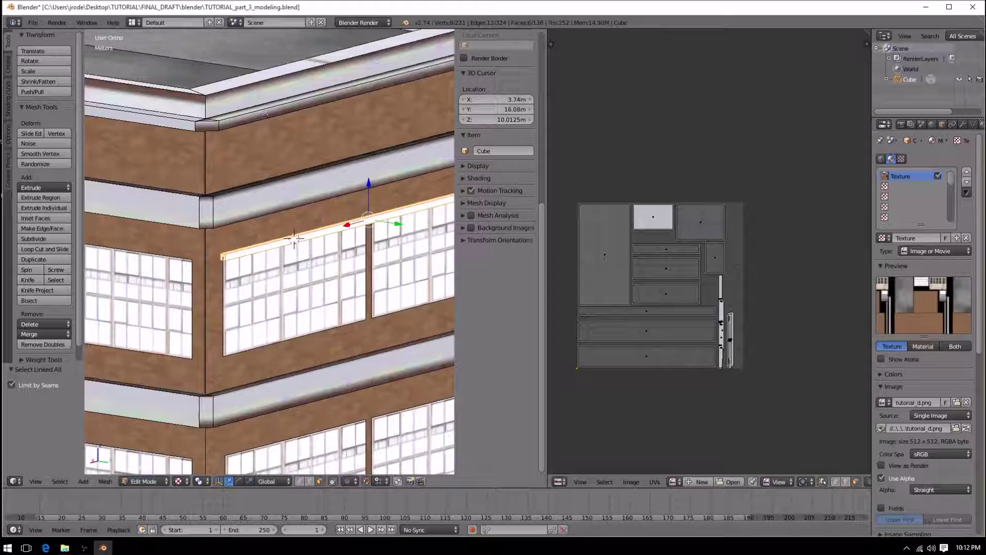
pyautogui.click(673, 482)
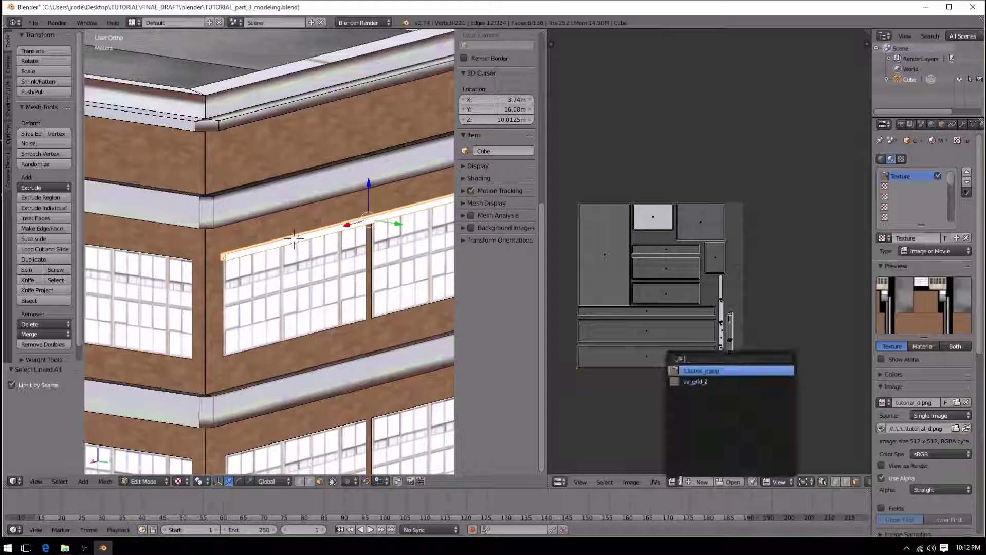
pyautogui.click(703, 370)
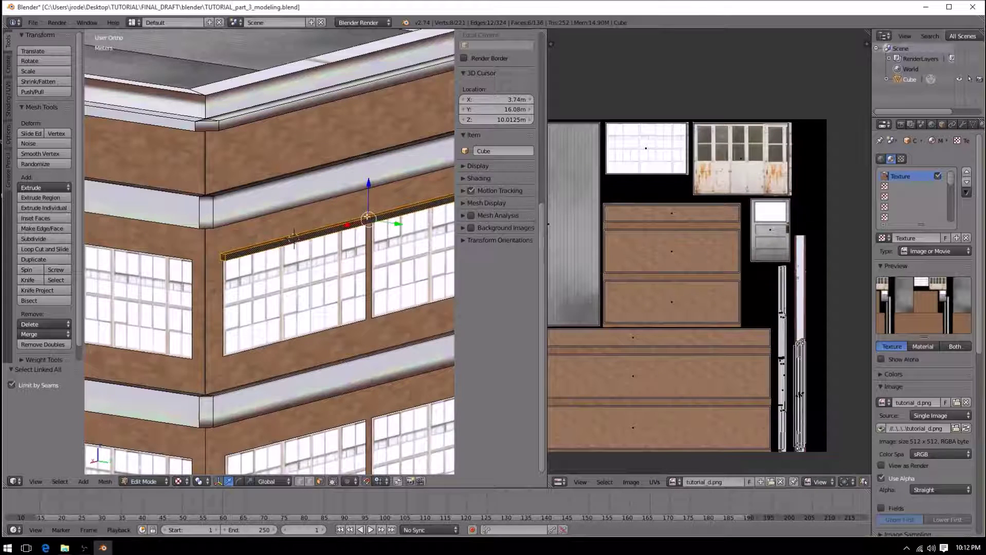
# Unwrap the trim bar with Smart UV Project at an angle limit of 66 and zero island margin
pyautogui.scroll(-2, 672, 352)
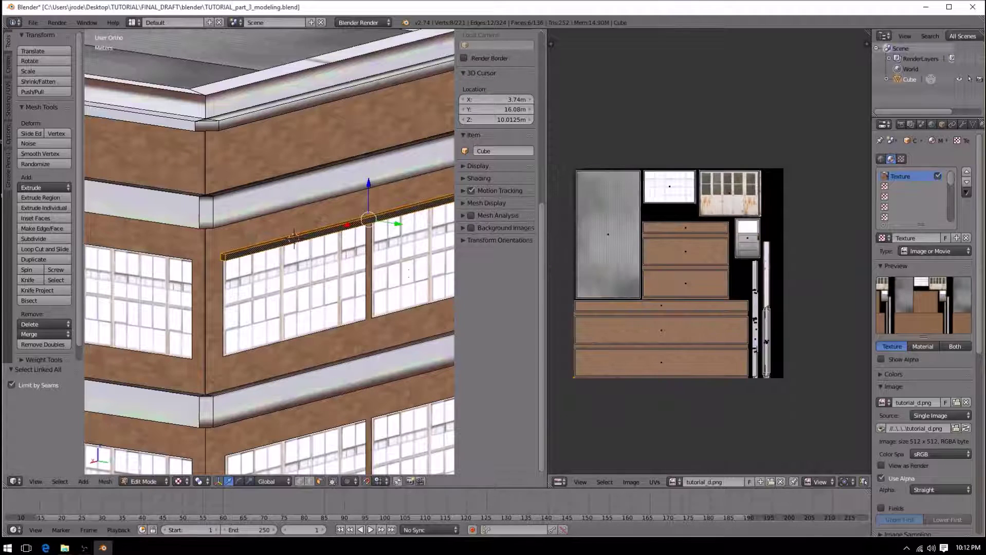
pyautogui.press('u')
pyautogui.click(394, 273)
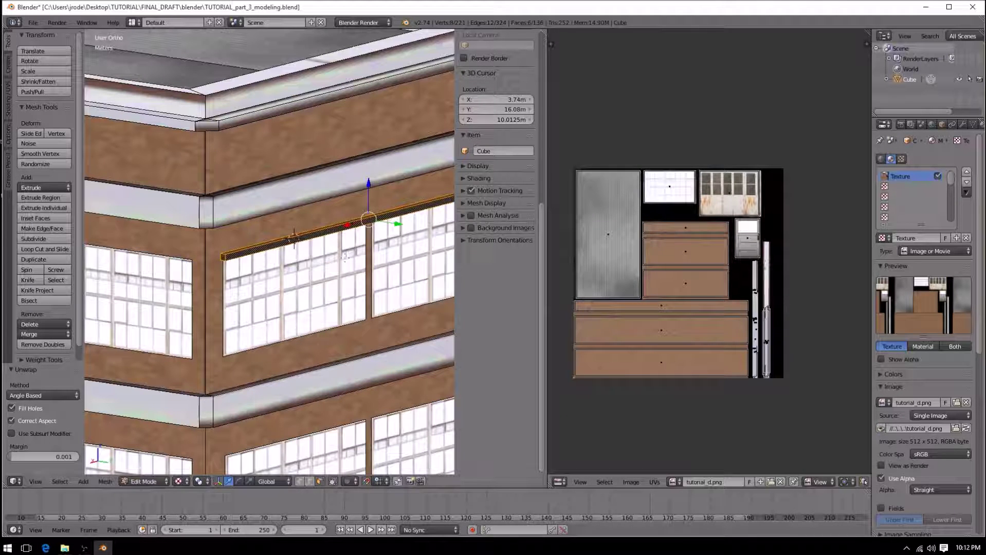
pyautogui.press('u')
pyautogui.click(326, 260)
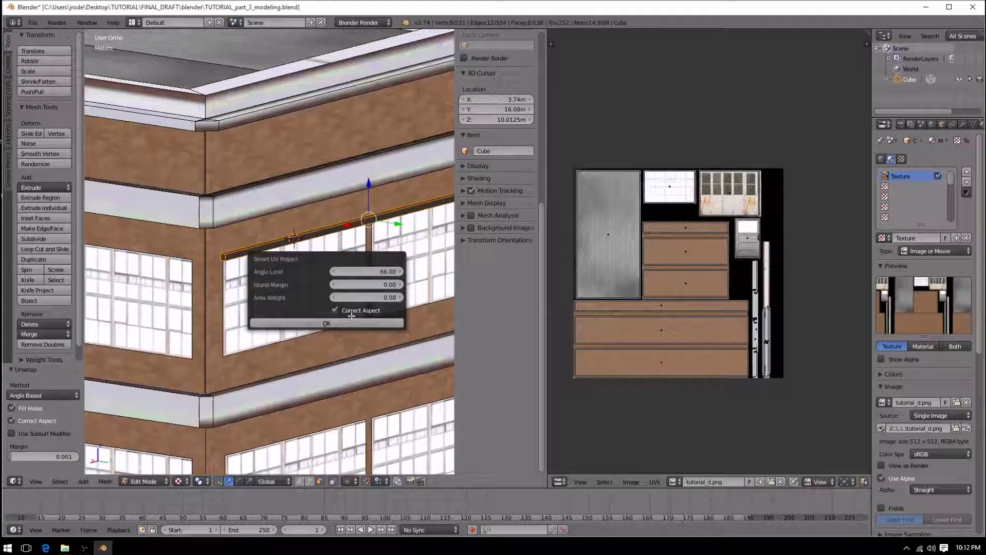
pyautogui.click(326, 323)
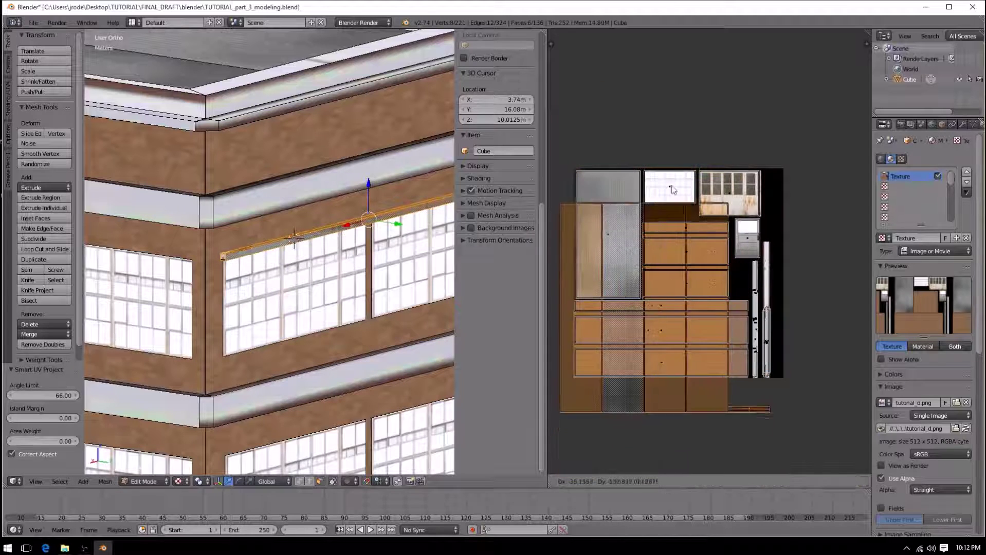
# Scale the bar's UV islands down and move them to a small area near the top of the texture
pyautogui.click(692, 54)
pyautogui.press('s')
pyautogui.click(692, 309)
pyautogui.press('g')
pyautogui.click(703, 156)
pyautogui.press('s')
pyautogui.click(675, 137)
# Box-select the outlying UV islands in turn and move them close to the bar's other islands
pyautogui.scroll(4, 681, 228)
pyautogui.press('a')
pyautogui.press('b')
pyautogui.moveTo(637, 145); pyautogui.dragTo(645, 164)
pyautogui.press('g')
pyautogui.click(628, 148)
pyautogui.press('a')
pyautogui.press('b')
pyautogui.moveTo(629, 127); pyautogui.dragTo(646, 163)
pyautogui.press('g')
pyautogui.click(640, 162)
# Select all of the bar's UV islands and move them onto the pale lower part of the garage door texture
pyautogui.press('a')
pyautogui.press('b')
pyautogui.moveTo(614, 122); pyautogui.dragTo(683, 214)
pyautogui.moveTo(686, 217); pyautogui.dragTo(639, 122, button='middle')
pyautogui.press('g')
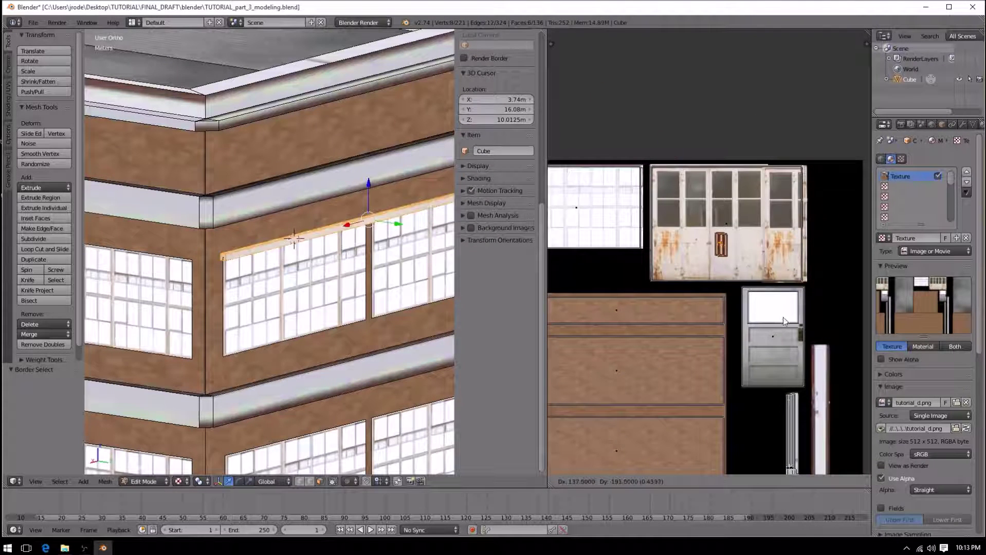
pyautogui.click(782, 318)
# Rotate the UV islands to horizontal, shrink them and place them on a clean white patch of the garage door texture
pyautogui.scroll(4, 766, 303)
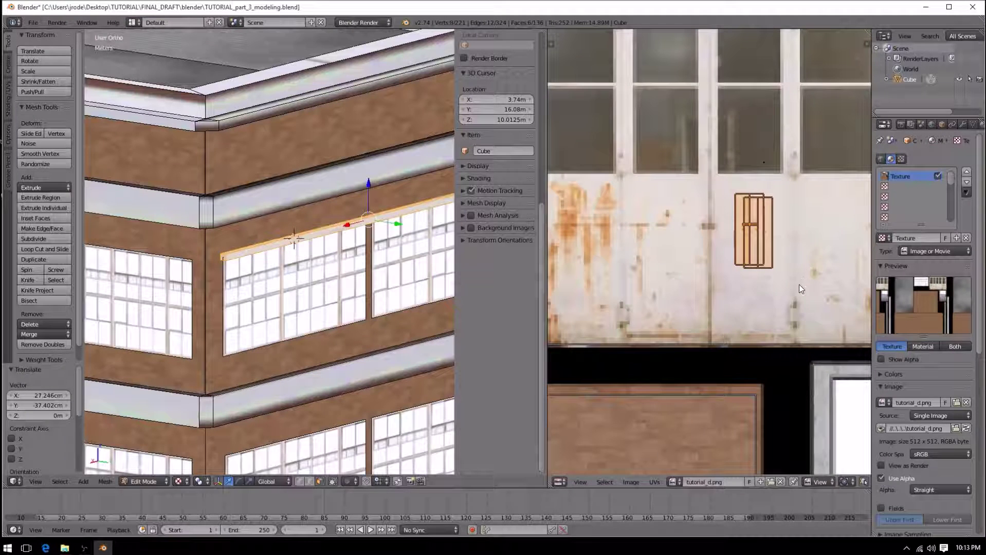
pyautogui.press('r')
pyautogui.click(630, 331)
pyautogui.press('s')
pyautogui.click(646, 280)
pyautogui.press('g')
pyautogui.click(649, 249)
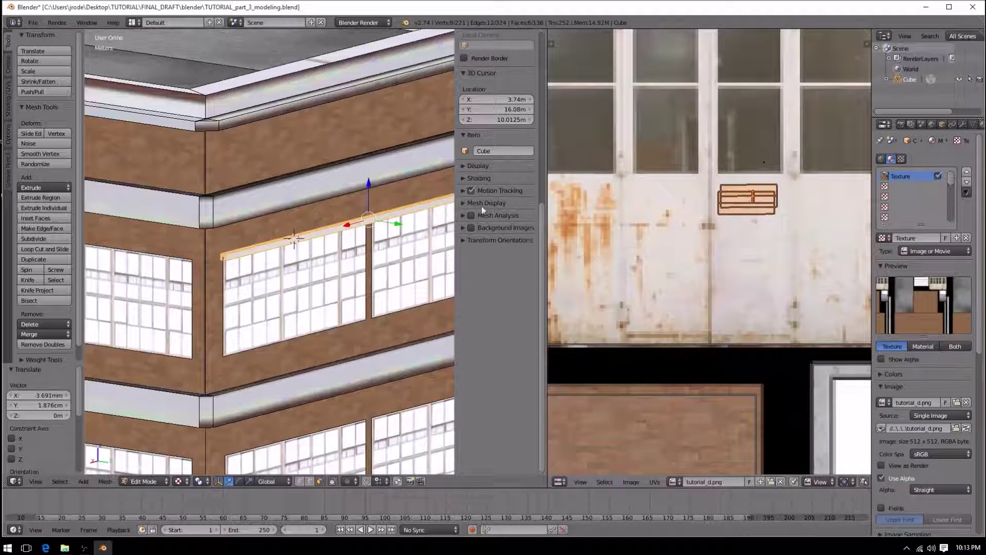
# Examine the textured trim bar above the upper windows in Object Mode without the mesh overlay
pyautogui.rightClick(211, 144)
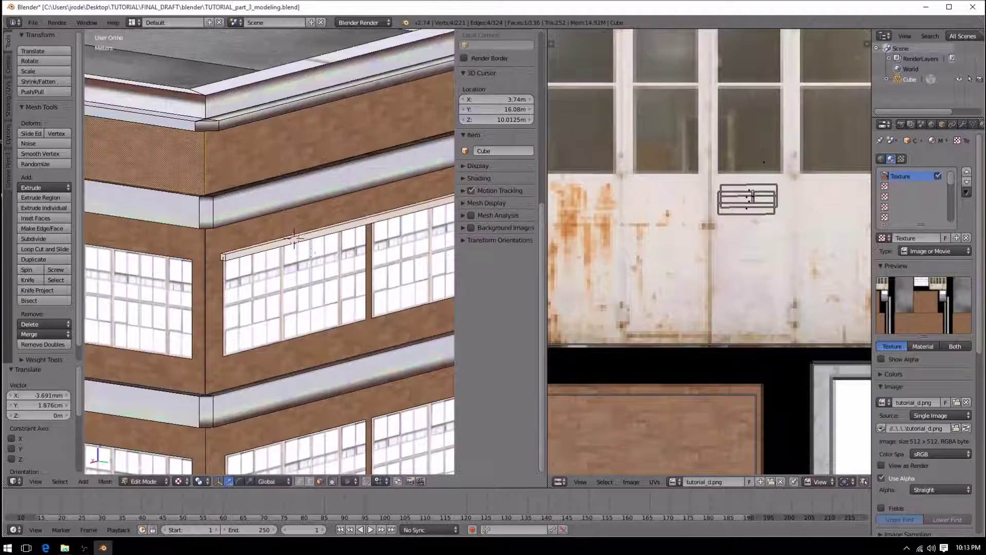
pyautogui.scroll(-3, 312, 252)
pyautogui.press('a')
pyautogui.press('Tab')
pyautogui.moveTo(312, 252); pyautogui.dragTo(157, 234, button='middle')
pyautogui.moveTo(233, 235); pyautogui.dragTo(216, 258, button='middle')
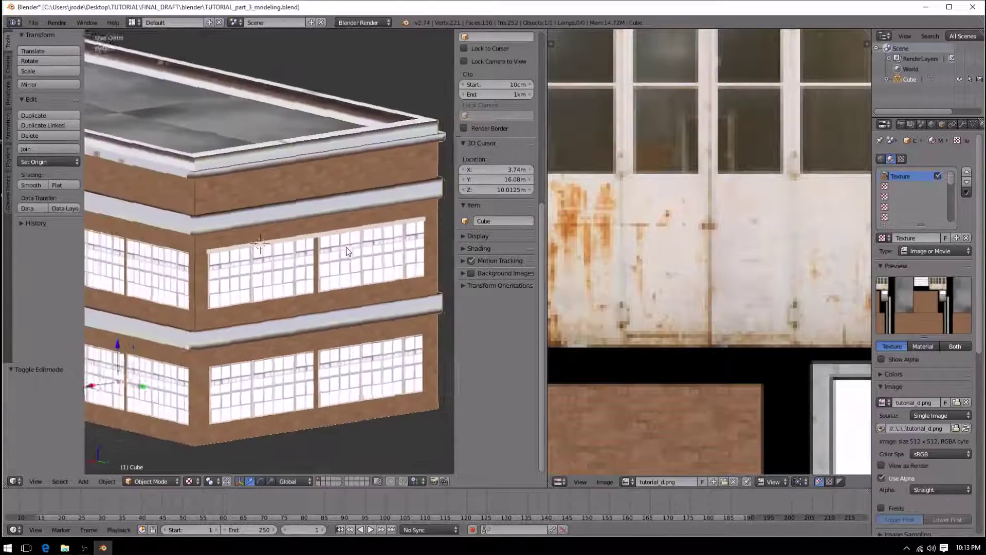
pyautogui.scroll(3, 215, 257)
pyautogui.press('Tab')
# Select the whole linked trim bar and place a duplicate of it away from the original
pyautogui.rightClick(212, 252)
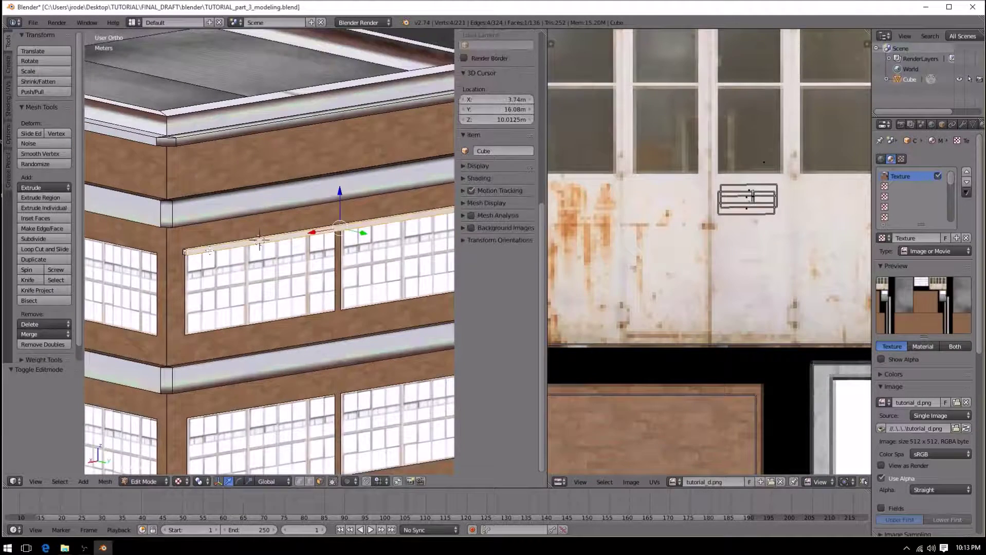
pyautogui.scroll(-3, 274, 301)
pyautogui.moveTo(274, 300); pyautogui.dragTo(315, 366, button='middle')
pyautogui.hotkey('shift', 'd')
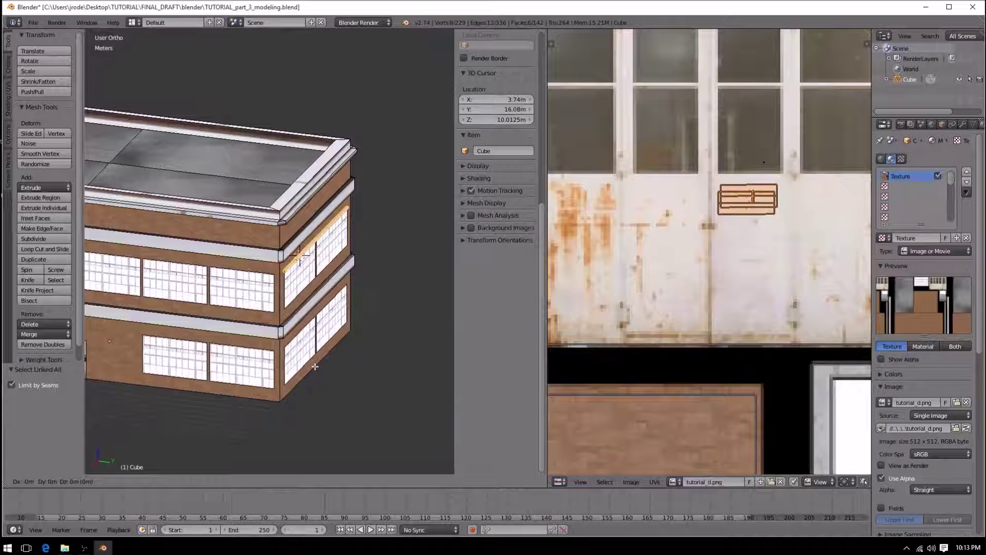
pyautogui.click(122, 345)
# Move the duplicated bar -22.834 m along Y to the opposite end of the building
pyautogui.moveTo(149, 346); pyautogui.dragTo(266, 343, button='middle')
pyautogui.scroll(-3, 266, 344)
pyautogui.press('g')
pyautogui.press('y')
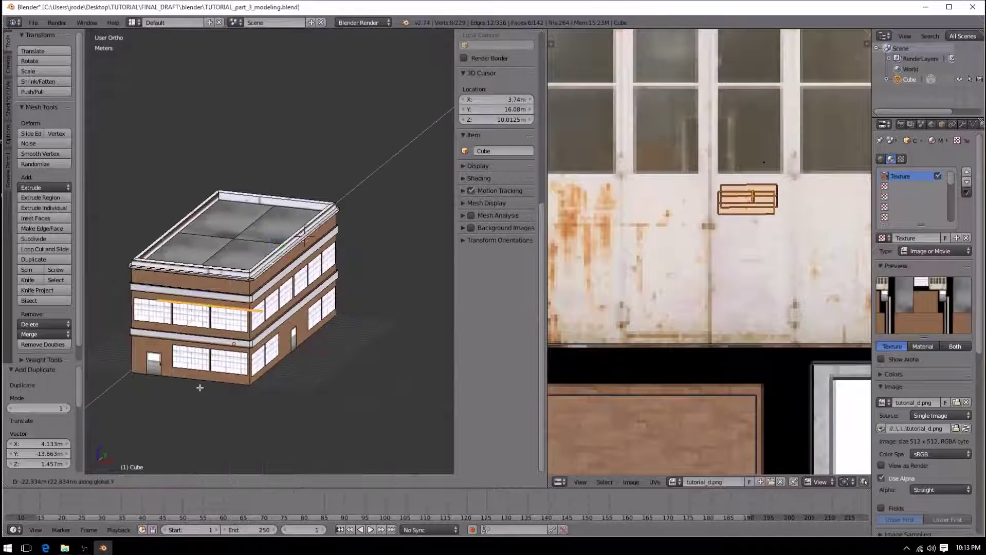
pyautogui.click(198, 388)
# Show the building in Right Ortho view and maximize the 3D viewport
pyautogui.moveTo(199, 388); pyautogui.dragTo(53, 341, button='middle')
pyautogui.scroll(3, 293, 365)
pyautogui.scroll(3, 574, 347)
pyautogui.scroll(1, 389, 284)
pyautogui.moveTo(390, 285); pyautogui.dragTo(440, 283, button='middle')
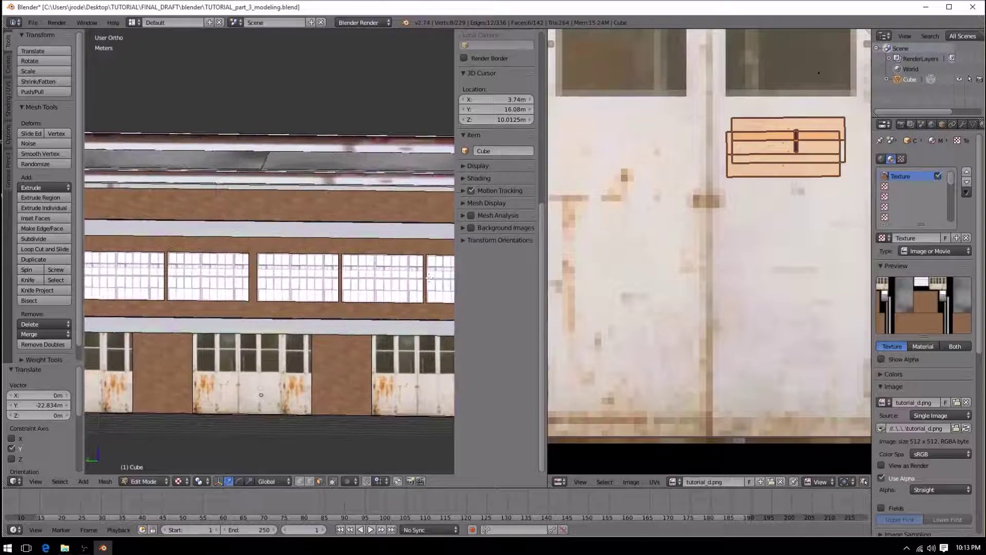
pyautogui.press('KP_3')
pyautogui.keyDown('shift'); pyautogui.moveTo(330, 201); pyautogui.dragTo(427, 196, button='middle'); pyautogui.keyUp('shift')
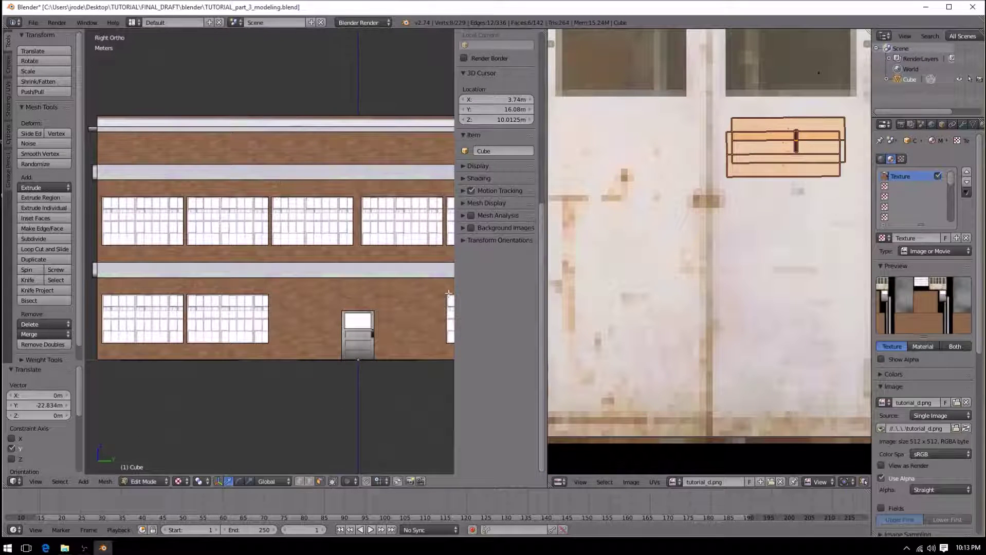
pyautogui.scroll(-6, 646, 283)
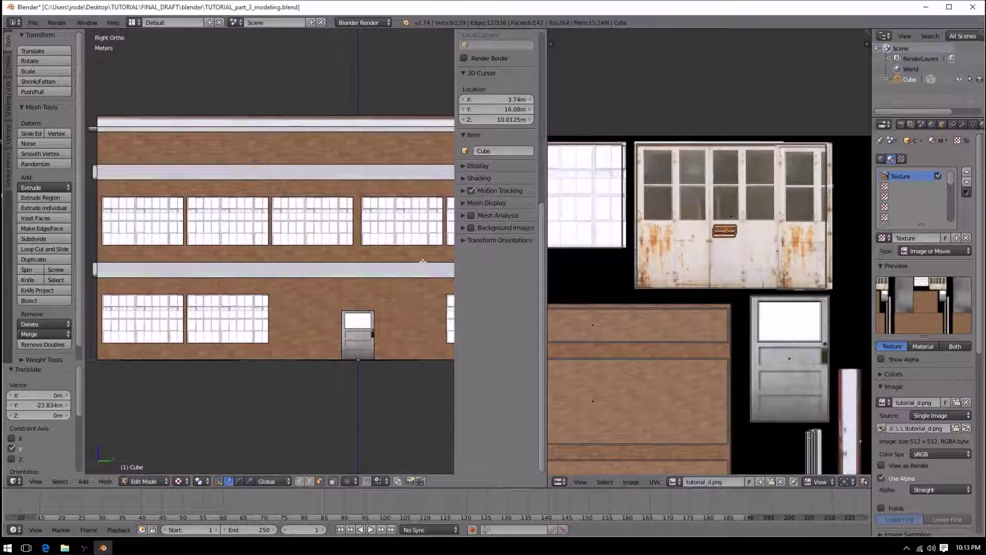
pyautogui.hotkey('shift', 'space')
pyautogui.scroll(-4, 418, 249)
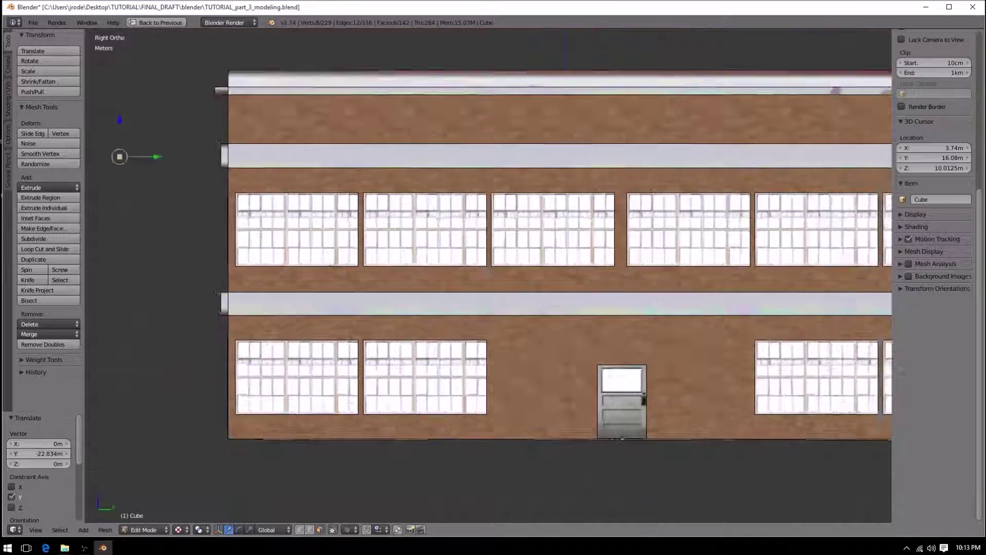
# Move the duplicated bar along Y until it sits close to the end wall with the three upper windows
pyautogui.keyDown('shift'); pyautogui.moveTo(284, 253); pyautogui.dragTo(380, 278, button='middle'); pyautogui.keyUp('shift')
pyautogui.scroll(4, 380, 278)
pyautogui.keyDown('shift'); pyautogui.moveTo(336, 167); pyautogui.dragTo(463, 315, button='middle'); pyautogui.keyUp('shift')
pyautogui.press('g')
pyautogui.press('y')
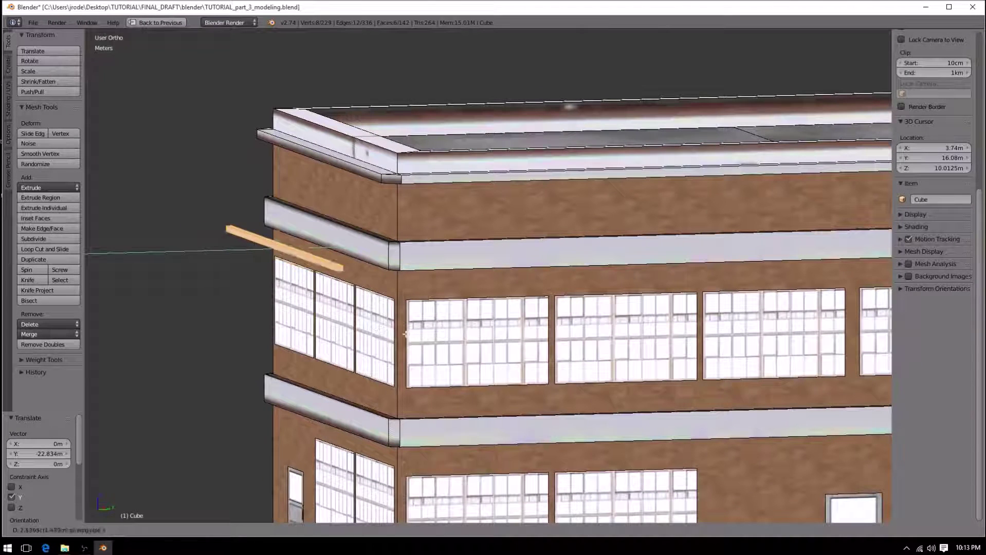
pyautogui.click(480, 356)
# Lower the bar 1.438 m to the window tops and shift it about 14.4 cm along Y against the wall
pyautogui.press('g')
pyautogui.press('z')
pyautogui.click(483, 399)
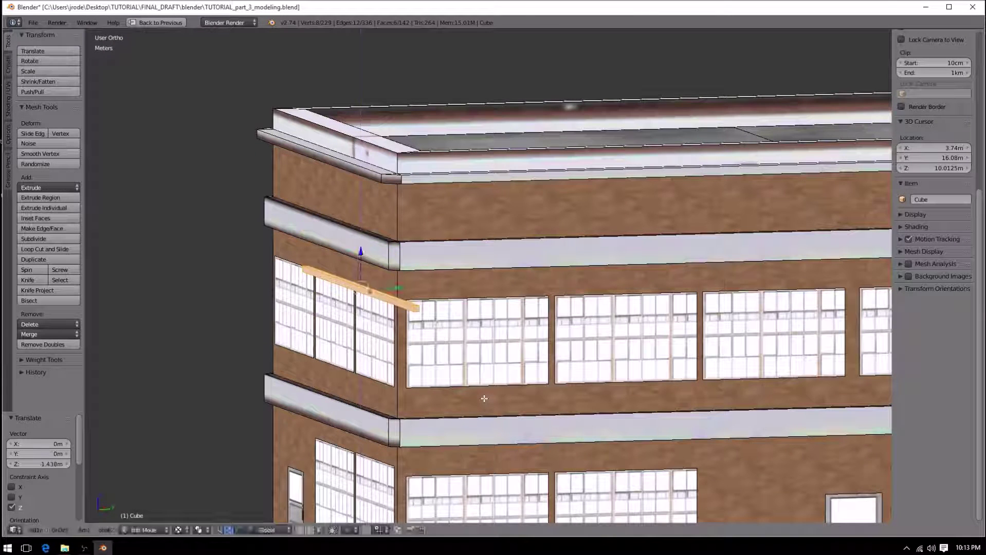
pyautogui.press('g')
pyautogui.press('y')
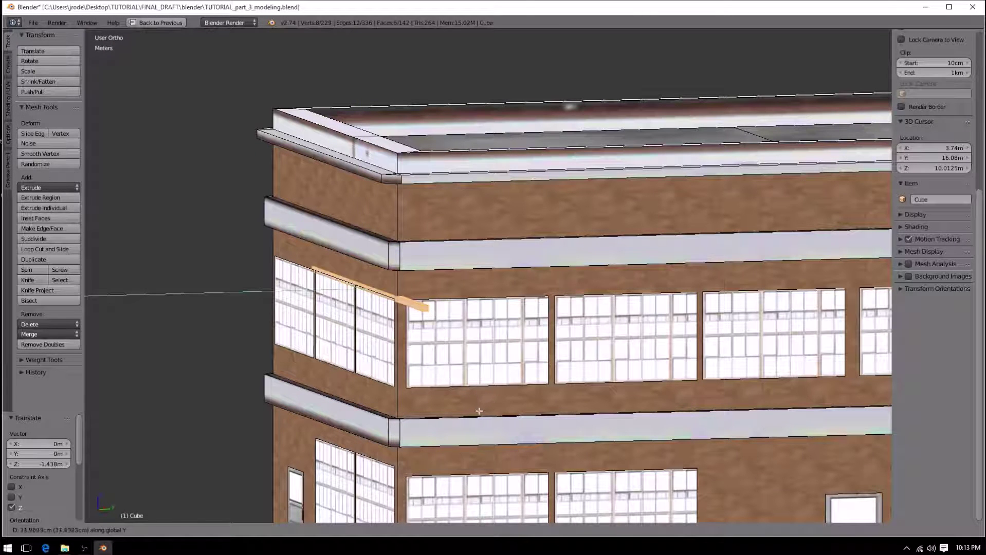
pyautogui.click(430, 416)
# Slide the bar -3.474 m along X so that it sits over the row of three upper windows
pyautogui.press('g')
pyautogui.press('x')
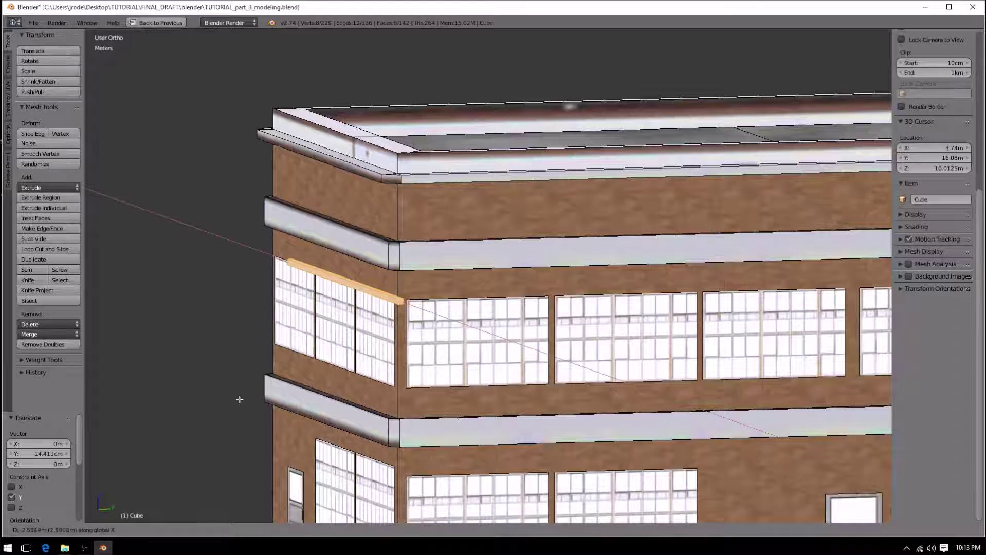
pyautogui.click(165, 399)
# Select the bar's end face at the garage-door corner, align it along X with the window's edge, and check the fit
pyautogui.moveTo(267, 350); pyautogui.dragTo(505, 141, button='middle')
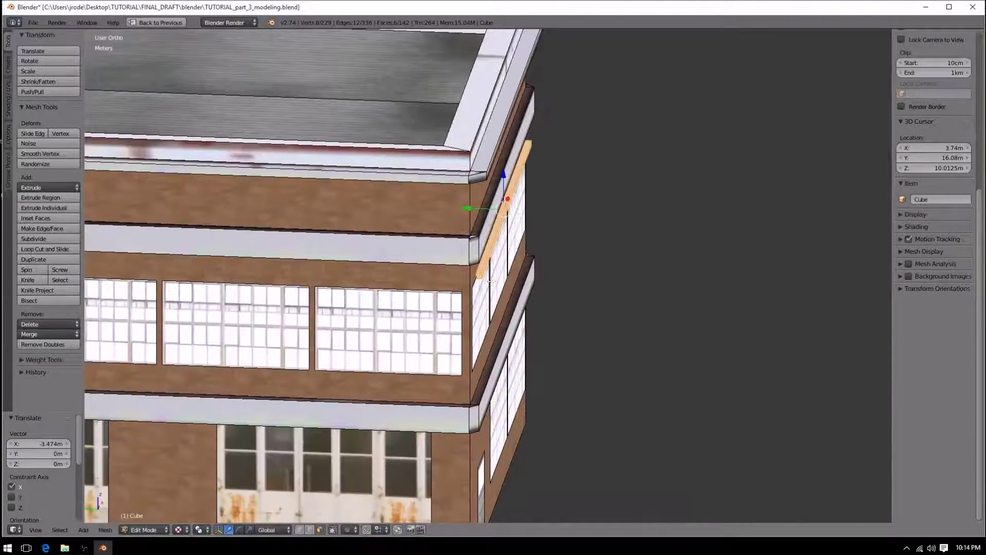
pyautogui.rightClick(473, 273)
pyautogui.press('g')
pyautogui.press('x')
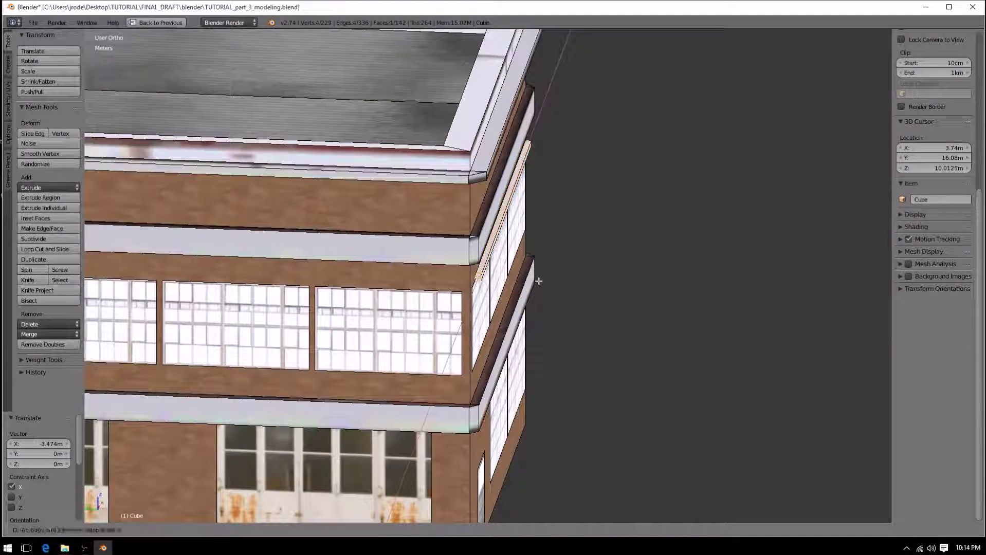
pyautogui.click(535, 289)
pyautogui.moveTo(616, 263); pyautogui.dragTo(584, 262, button='middle')
pyautogui.press('a')
pyautogui.scroll(-2, 344, 249)
pyautogui.press('Tab')
pyautogui.press('Tab')
# Select the whole linked bar and place a duplicate about 26.8 m away in negative X, in front of the garage-door wall
pyautogui.rightClick(325, 268)
pyautogui.hotkey('ctrl', 'l')
pyautogui.moveTo(340, 266); pyautogui.dragTo(404, 269, button='middle')
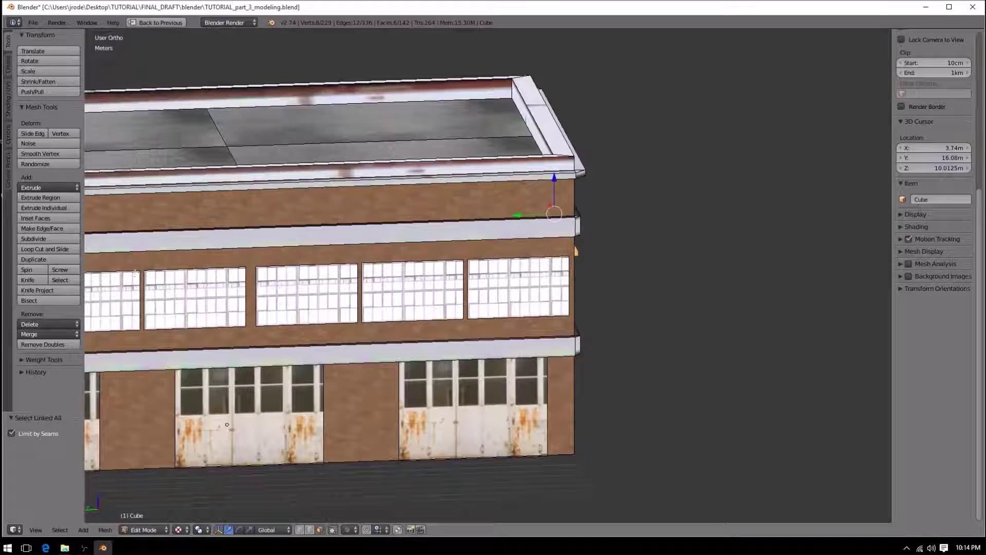
pyautogui.press('e')
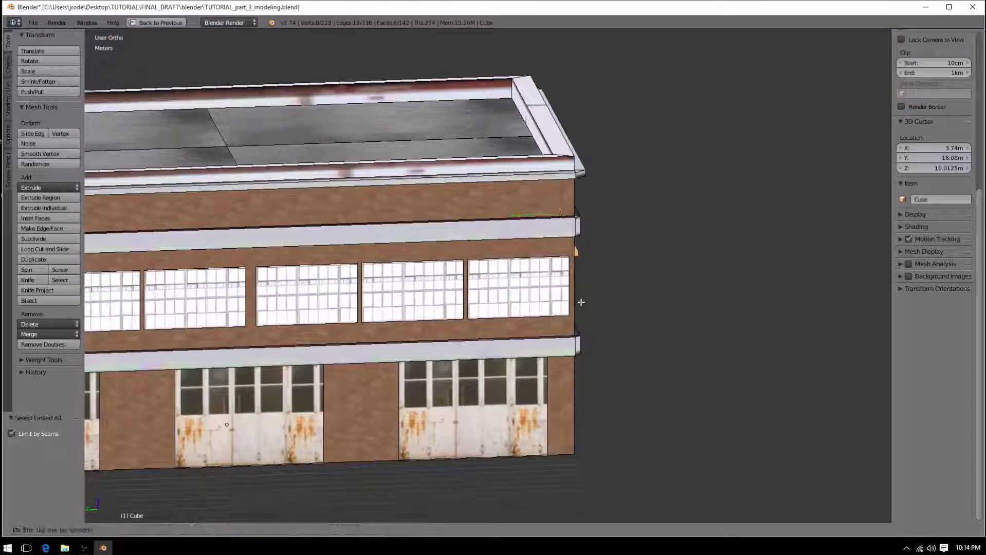
pyautogui.click(628, 451)
# Rotate the duplicated bar 90° about the Z axis so that it runs parallel to the garage-door wall
pyautogui.press('r')
pyautogui.press('z')
pyautogui.press('9')
pyautogui.press('0')
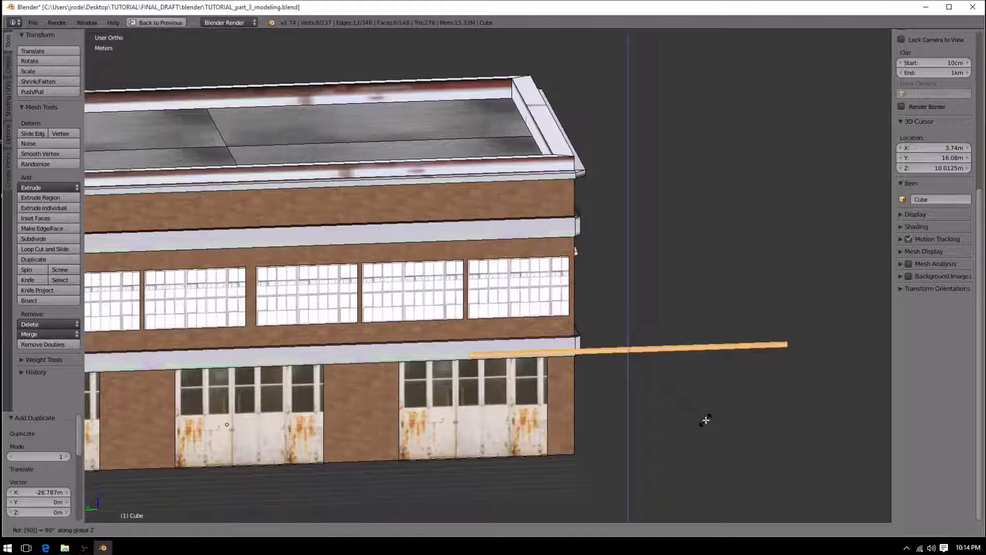
pyautogui.press('Return')
# Move the bar 18.545 m along X against the garage-door wall and 8.094 m along Y to the last upper window's outer edge
pyautogui.press('g')
pyautogui.press('x')
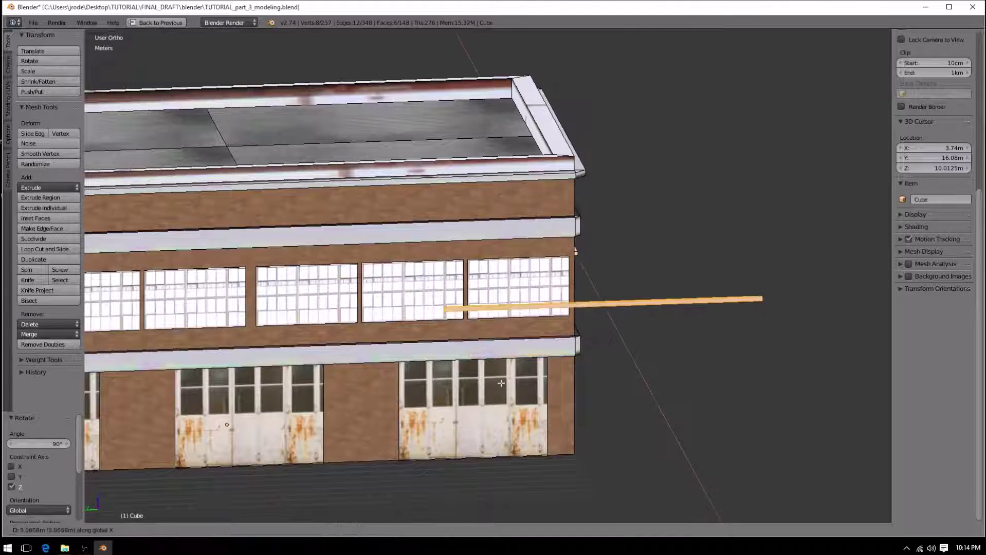
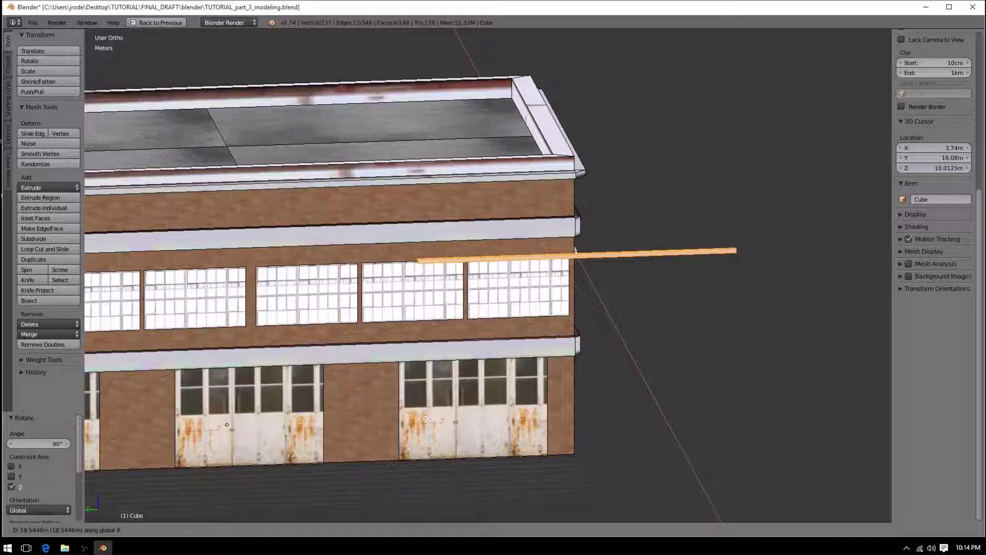
pyautogui.click(426, 419)
pyautogui.press('g')
pyautogui.press('y')
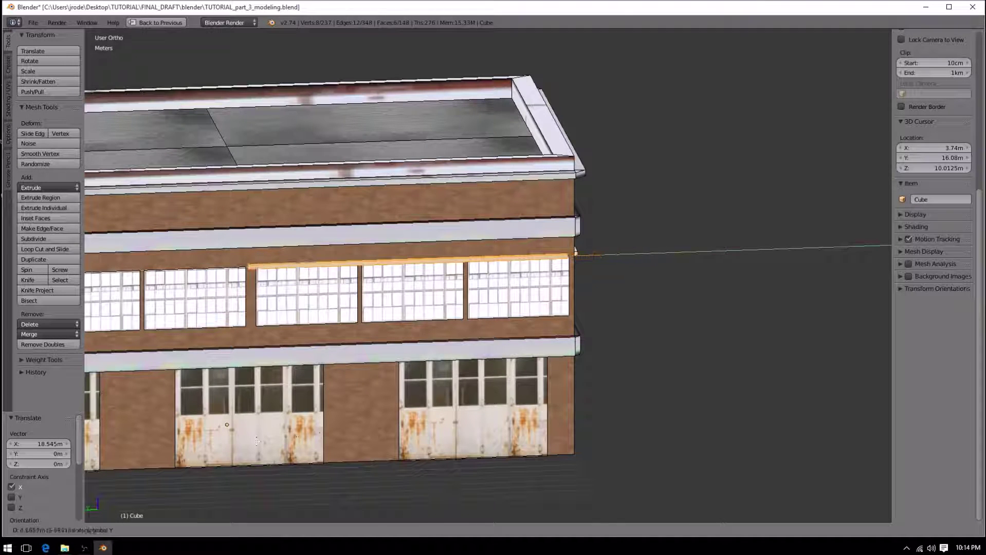
pyautogui.click(262, 442)
# Select the bar's free end face and extend it along Y to the corner window's outer edge, spanning all six upper windows
pyautogui.moveTo(529, 315); pyautogui.dragTo(584, 311, button='middle')
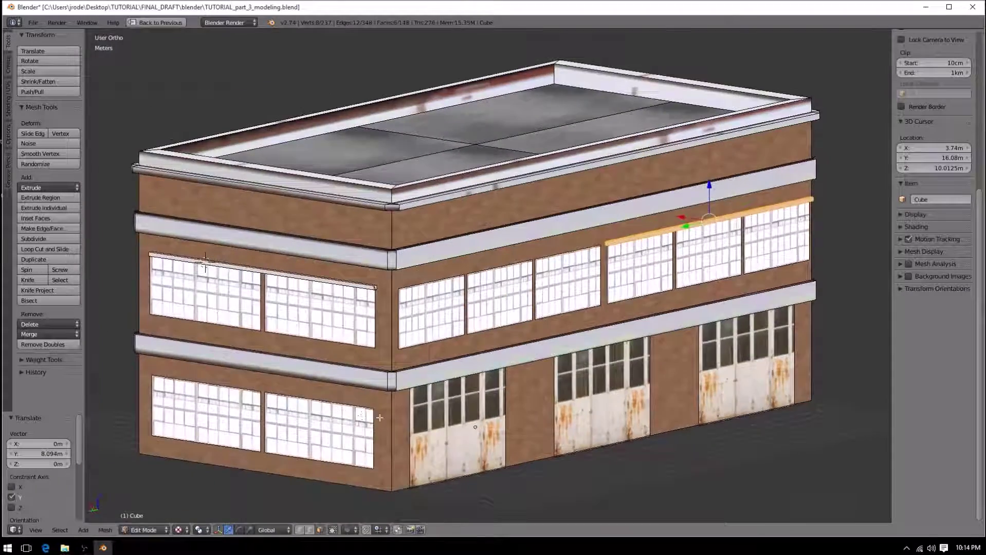
pyautogui.scroll(3, 585, 311)
pyautogui.rightClick(691, 219)
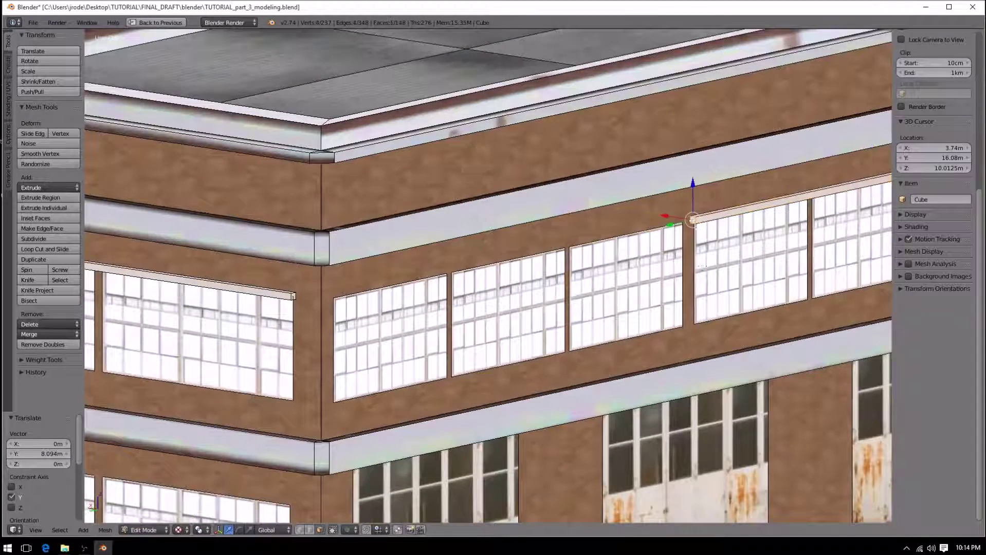
pyautogui.press('g')
pyautogui.press('y')
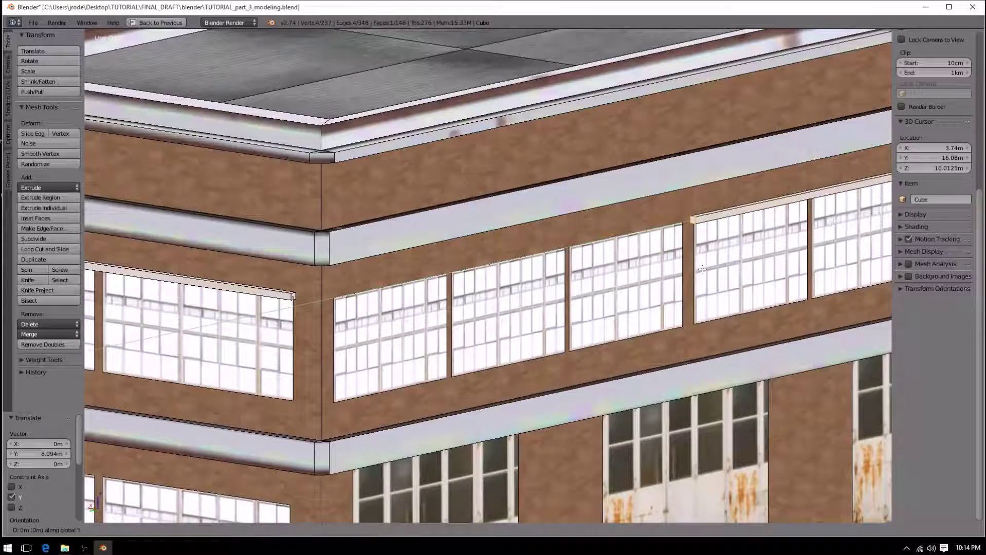
pyautogui.click(348, 366)
pyautogui.scroll(3, 933, 154)
pyautogui.scroll(-5, 731, 286)
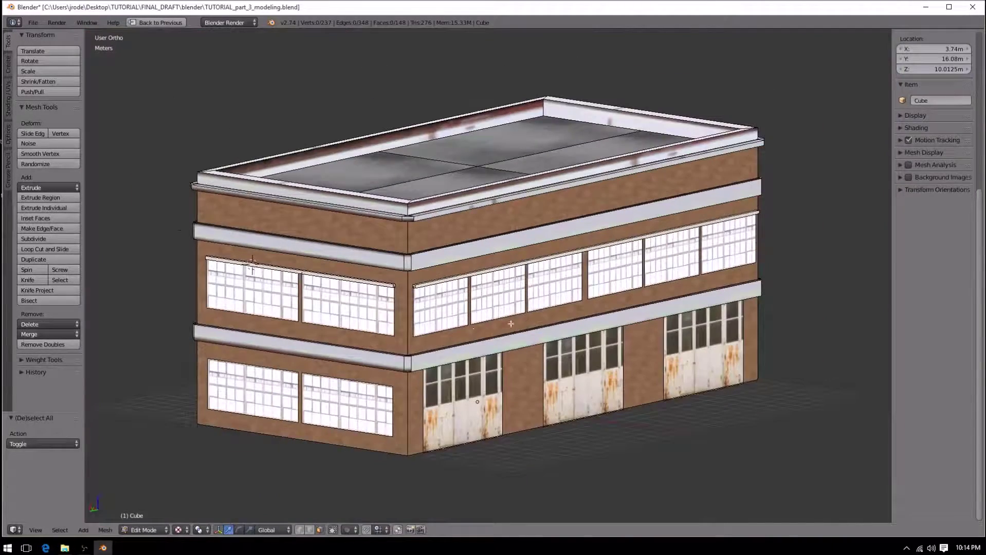
# Select the whole bar on the garage-door wall and duplicate it about 16.3 m along X onto the opposite long wall
pyautogui.press('Tab')
pyautogui.moveTo(730, 287); pyautogui.dragTo(463, 288, button='middle')
pyautogui.scroll(3, 421, 297)
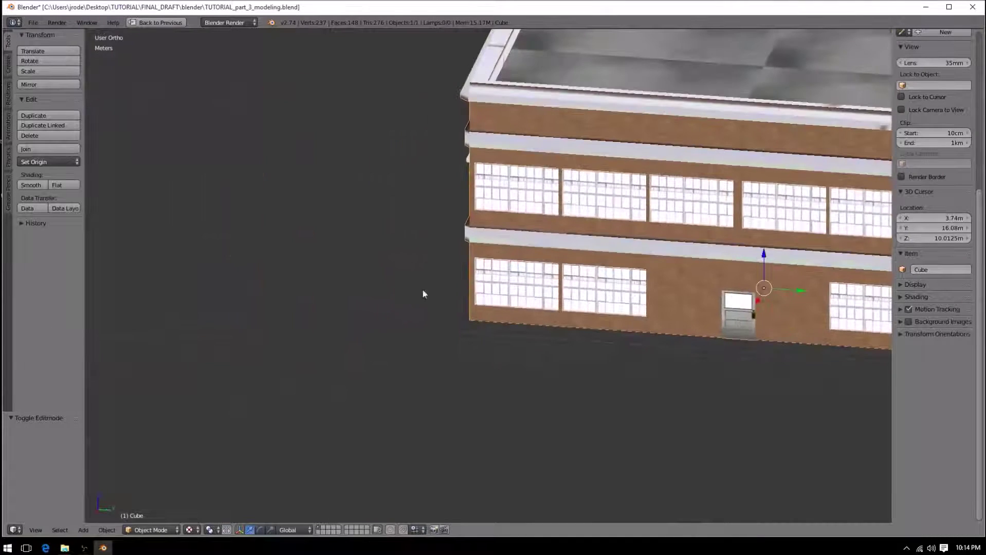
pyautogui.moveTo(451, 199); pyautogui.dragTo(311, 264, button='middle')
pyautogui.scroll(3, 307, 262)
pyautogui.press('Tab')
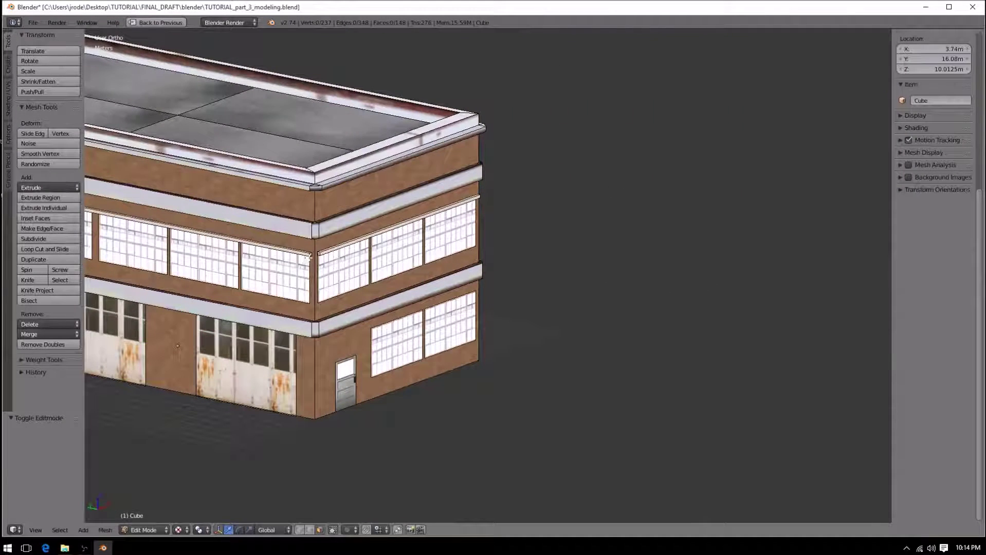
pyautogui.rightClick(308, 253)
pyautogui.hotkey('ctrl', 'l')
pyautogui.moveTo(564, 195); pyautogui.dragTo(479, 195, button='middle')
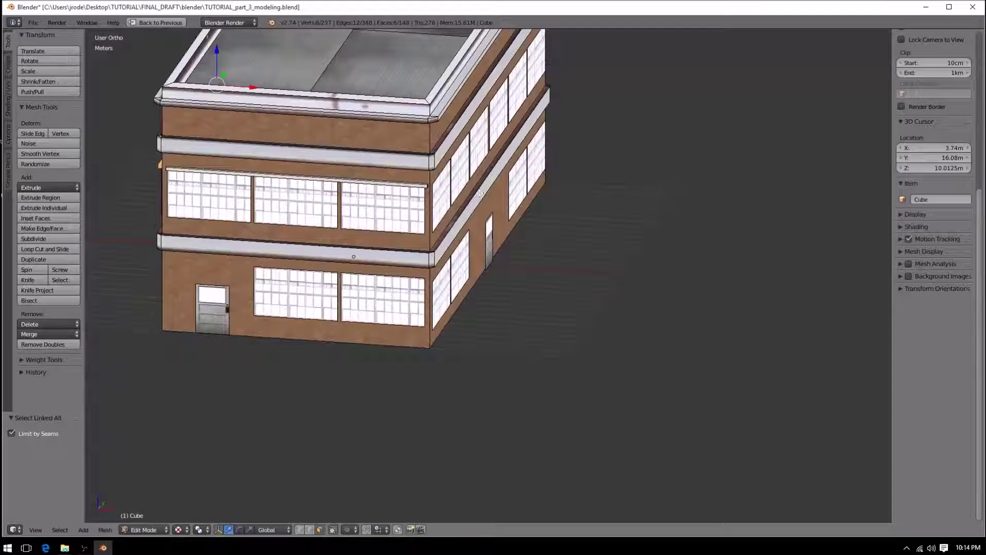
pyautogui.hotkey('shift', 'd')
pyautogui.press('x')
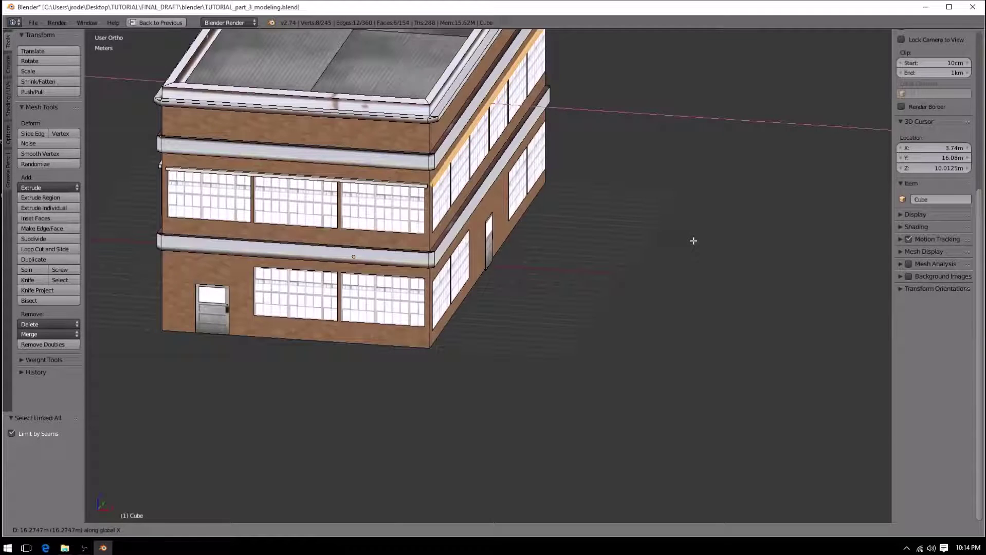
pyautogui.click(690, 241)
# Examine how the new upper bar fits on the long wall and around the building's corners
pyautogui.scroll(4, 590, 147)
pyautogui.moveTo(590, 148); pyautogui.dragTo(431, 98, button='middle')
pyautogui.press('Tab')
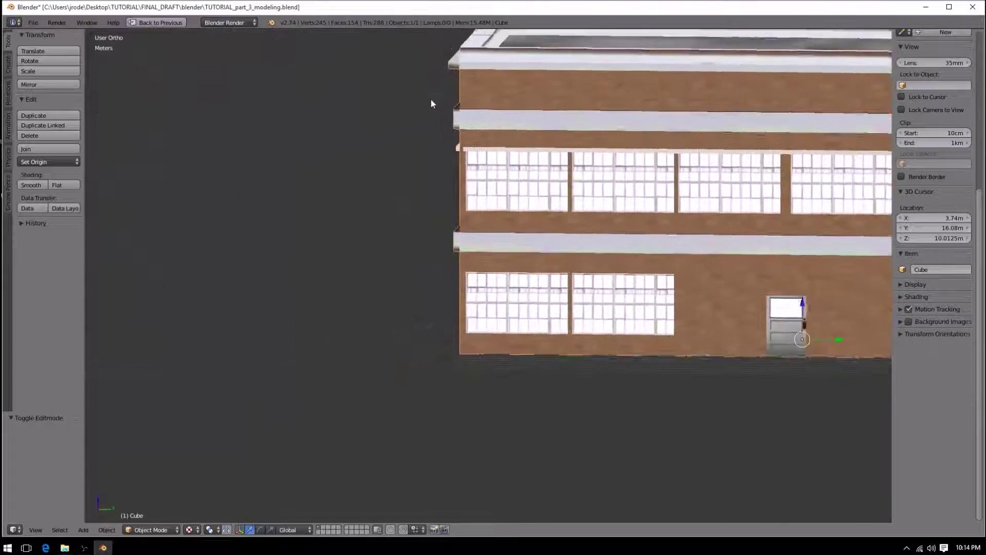
pyautogui.scroll(-3, 537, 135)
pyautogui.moveTo(584, 227); pyautogui.dragTo(663, 282, button='middle')
pyautogui.scroll(3, 461, 395)
pyautogui.moveTo(476, 384); pyautogui.dragTo(497, 365, button='middle')
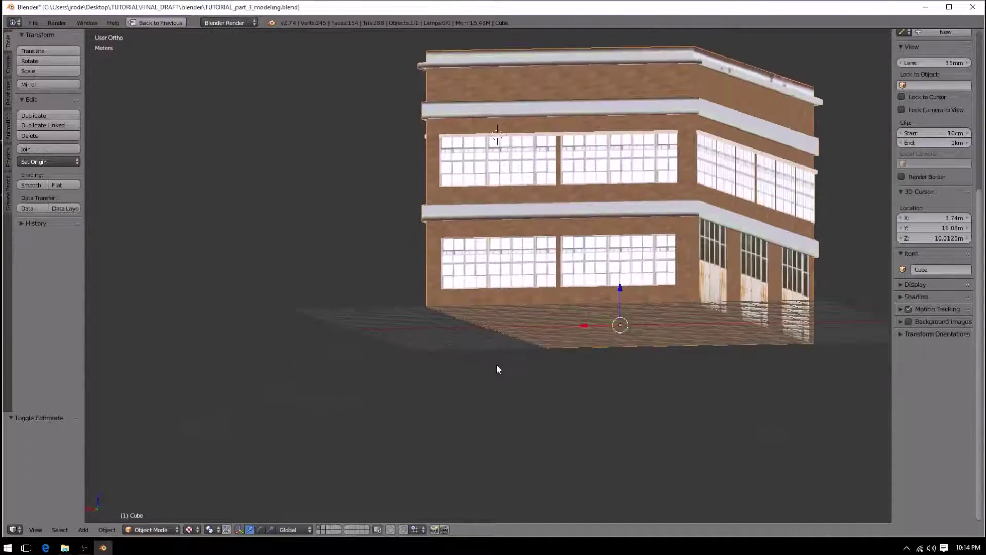
# Select the bar above the two upper windows on the short wall and duplicate it straight down to the lower window tops
pyautogui.press('Tab')
pyautogui.keyDown('alt'); pyautogui.rightClick(551, 133); pyautogui.keyUp('alt')
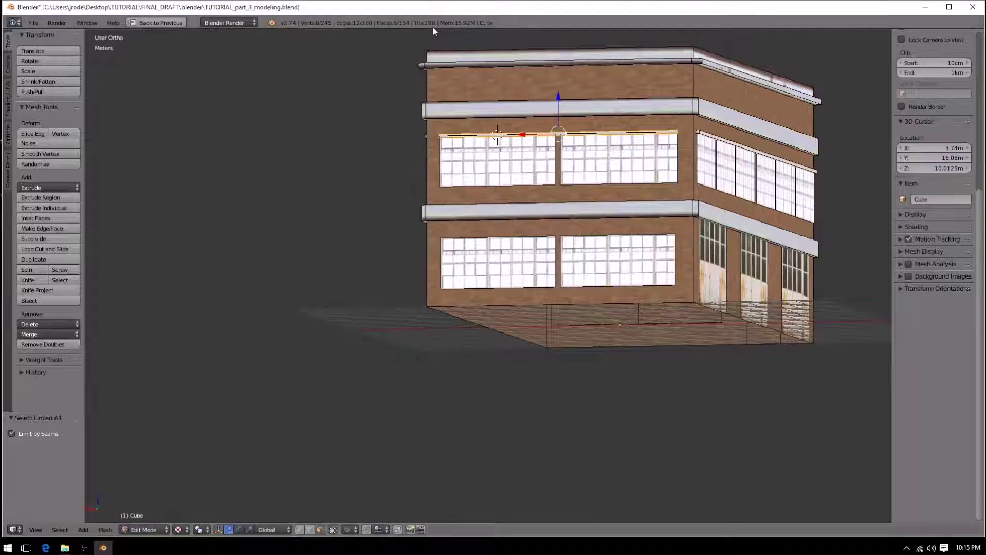
pyautogui.press('e')
pyautogui.press('z')
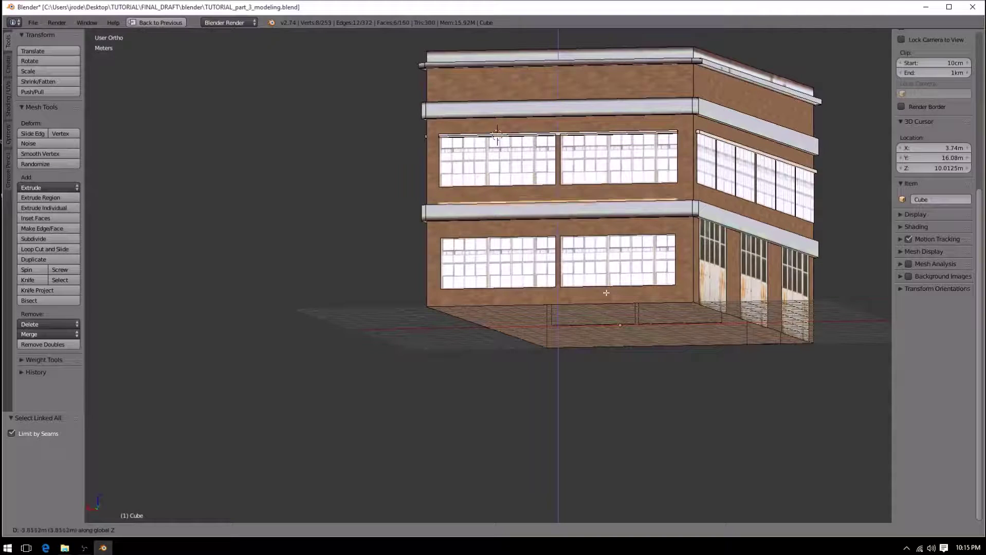
pyautogui.click(602, 332)
pyautogui.press('a')
pyautogui.moveTo(603, 332); pyautogui.dragTo(595, 302, button='middle')
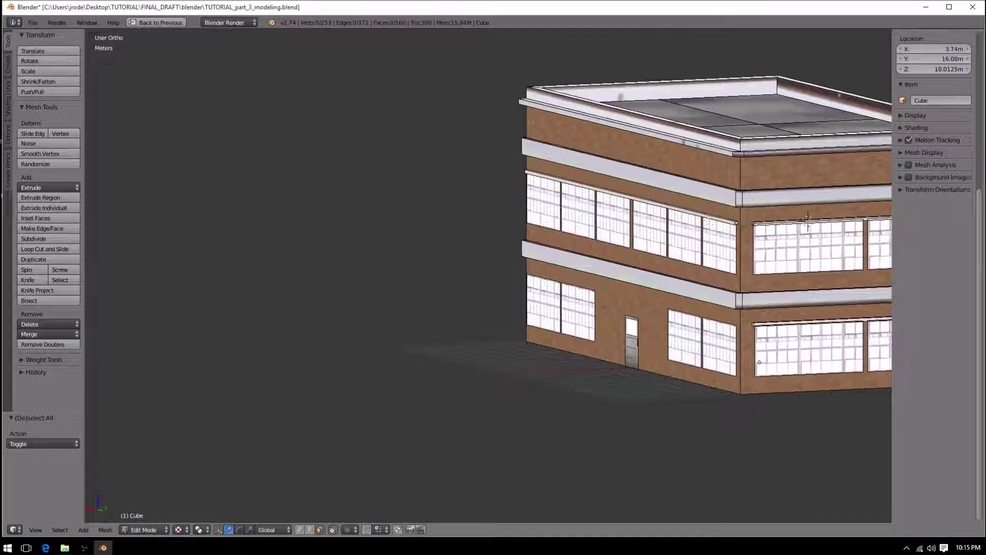
# Try duplicating one face of the long upper bar down to the lower windows and shifting it along Y
pyautogui.rightClick(709, 218)
pyautogui.hotkey('shift', 'd')
pyautogui.press('z')
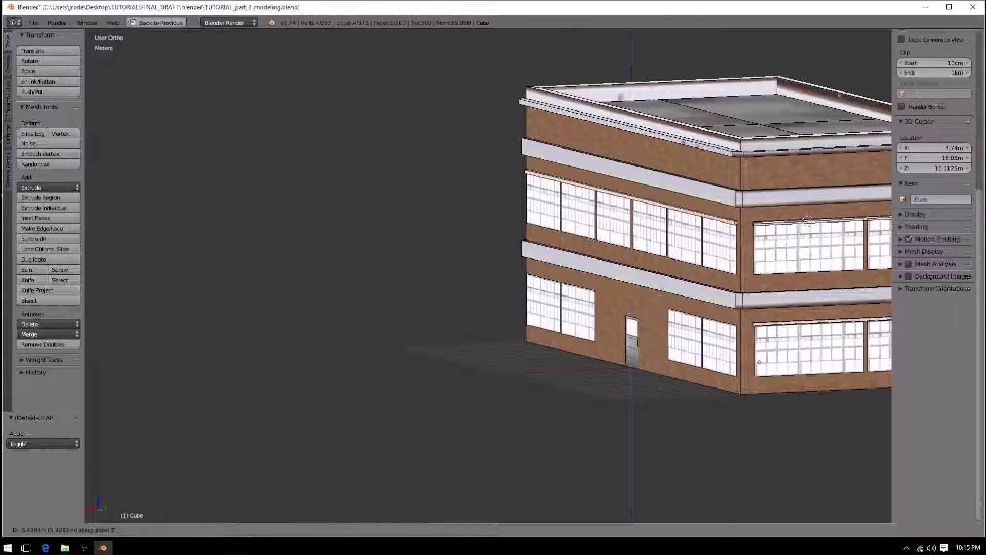
pyautogui.click(713, 322)
pyautogui.press('g')
pyautogui.press('x')
pyautogui.press('y')
pyautogui.click(807, 221)
# Raise the duplicated face 9.848 cm along Z to line up with the lower window tops
pyautogui.moveTo(807, 221); pyautogui.dragTo(652, 308, button='middle')
pyautogui.scroll(3, 686, 292)
pyautogui.press('g')
pyautogui.press('z')
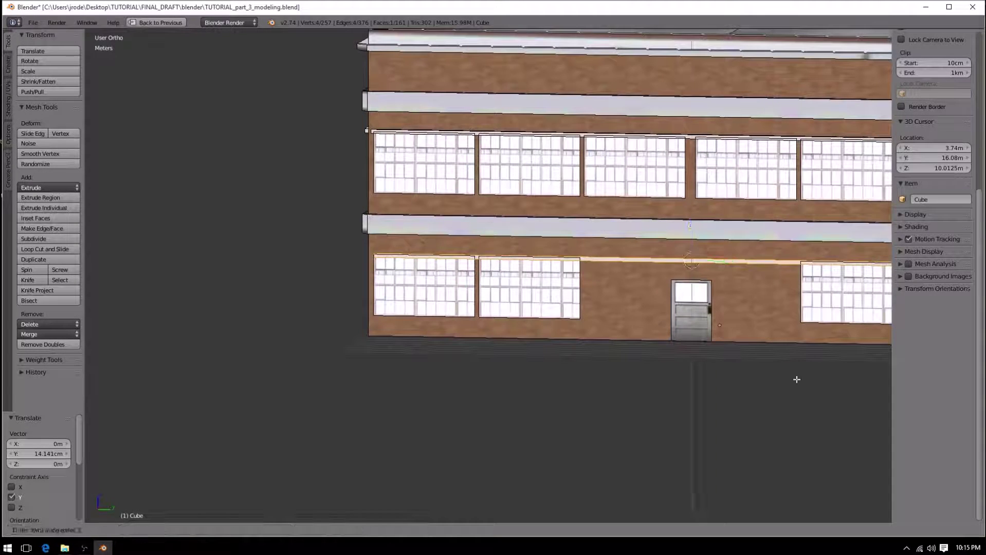
pyautogui.click(801, 361)
# Try duplicating the face 82.106 cm further down, just above the door, and scaling it down
pyautogui.moveTo(803, 357); pyautogui.dragTo(831, 327, button='middle')
pyautogui.hotkey('shift', 'd')
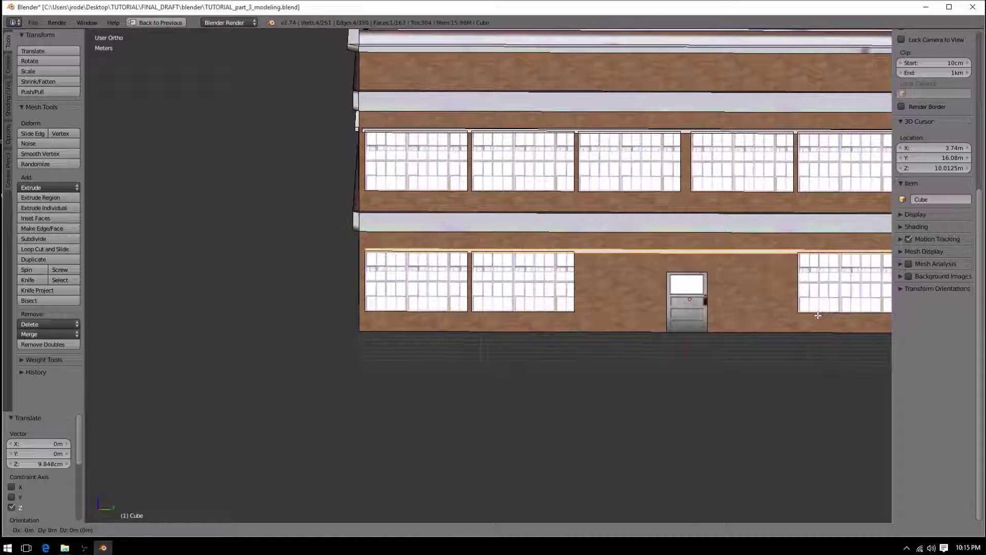
pyautogui.press('z')
pyautogui.click(821, 332)
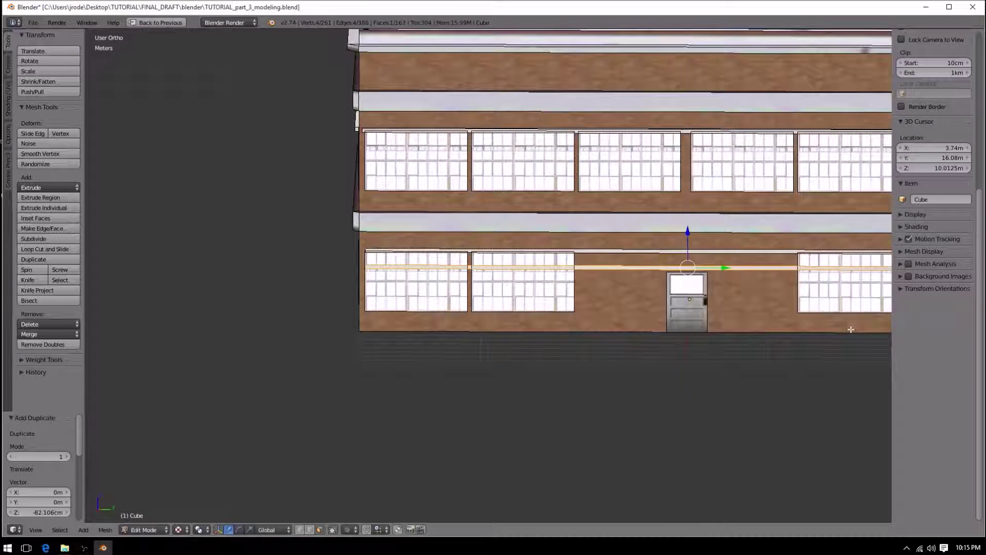
pyautogui.press('s')
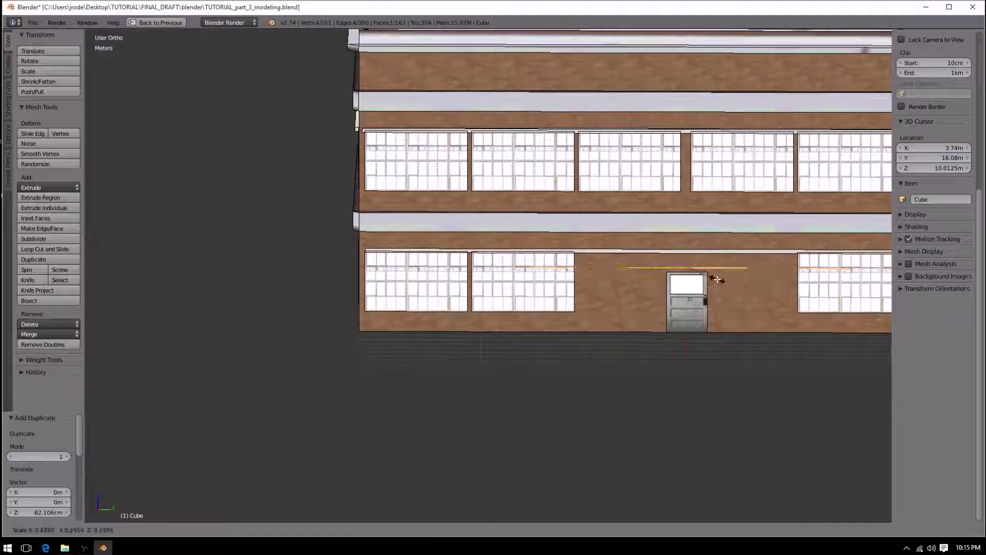
pyautogui.click(776, 319)
pyautogui.moveTo(772, 293); pyautogui.dragTo(683, 334, button='middle')
# Try shifting the scaled face 38.126 cm along X, and undo both duplicated faces
pyautogui.press('g')
pyautogui.press('x')
pyautogui.click(672, 324)
pyautogui.moveTo(712, 323); pyautogui.dragTo(715, 317, button='middle')
pyautogui.moveTo(652, 285); pyautogui.dragTo(613, 286, button='middle')
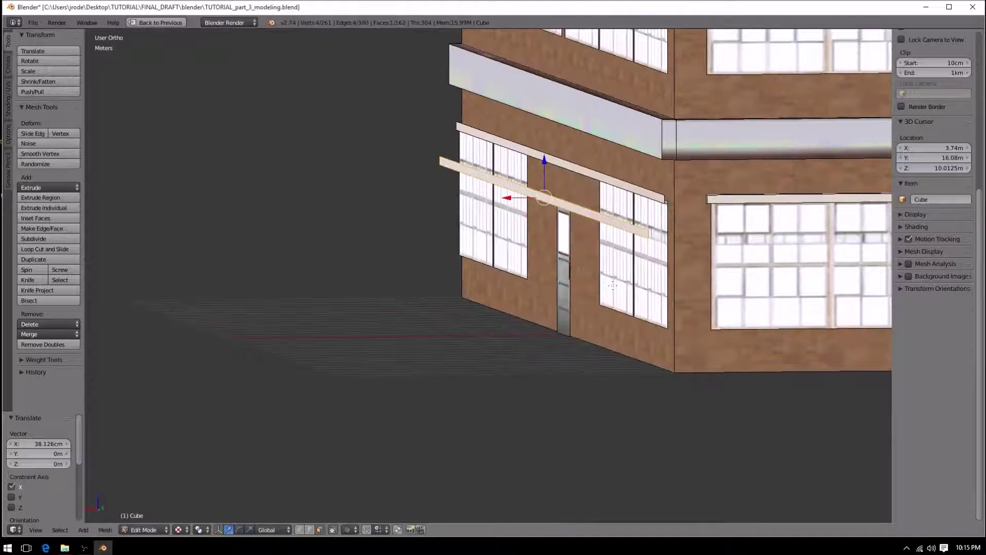
pyautogui.hotkey('ctrl', 'z')
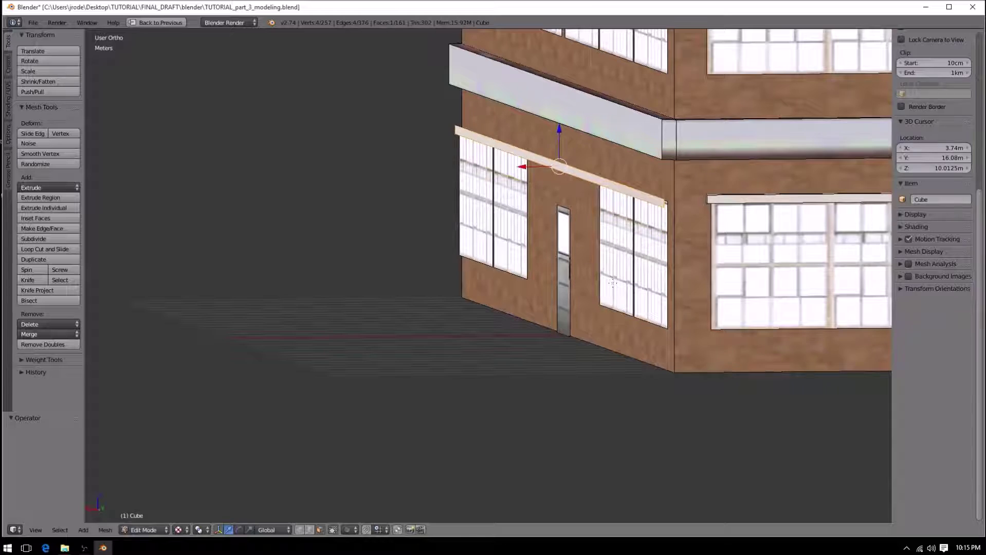
pyautogui.hotkey('ctrl', 'z')
# Select the whole linked upper bar on the long wall and duplicate it 6.001 m down to the lower window tops
pyautogui.moveTo(613, 284); pyautogui.dragTo(618, 248, button='middle')
pyautogui.moveTo(480, 196); pyautogui.dragTo(526, 221, button='middle')
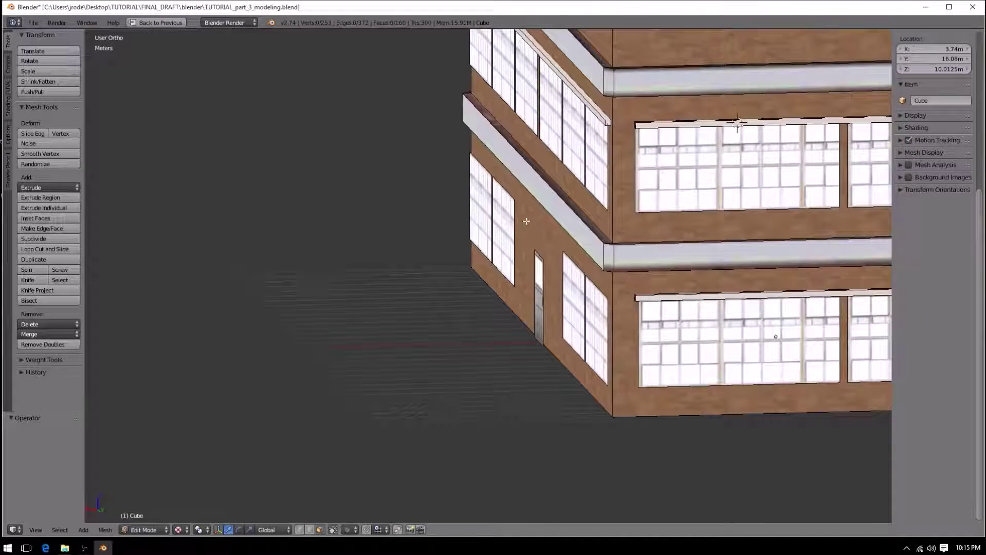
pyautogui.rightClick(602, 112)
pyautogui.hotkey('ctrl', 'l')
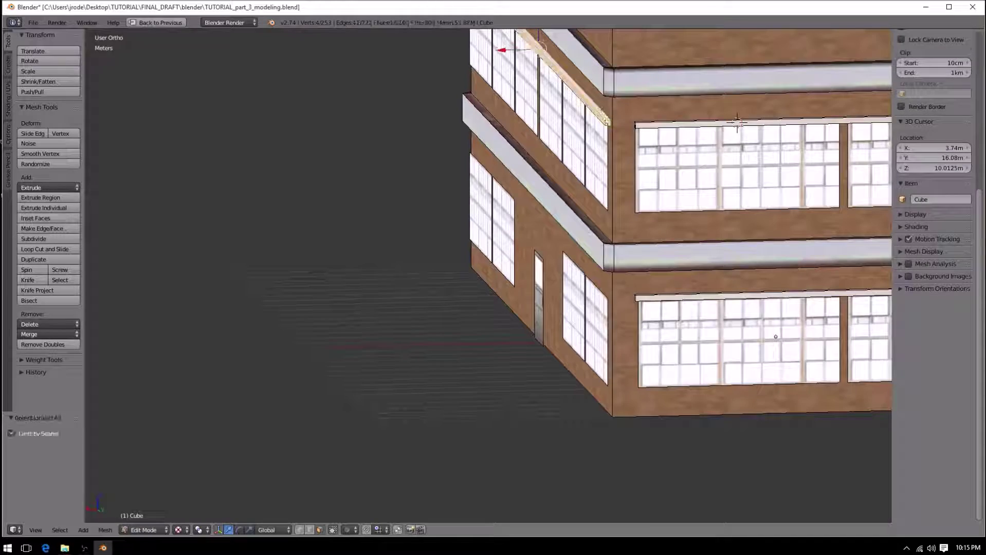
pyautogui.moveTo(600, 235); pyautogui.dragTo(608, 213, button='middle')
pyautogui.keyDown('shift'); pyautogui.moveTo(674, 291); pyautogui.dragTo(587, 206, button='middle'); pyautogui.keyUp('shift')
pyautogui.press('e')
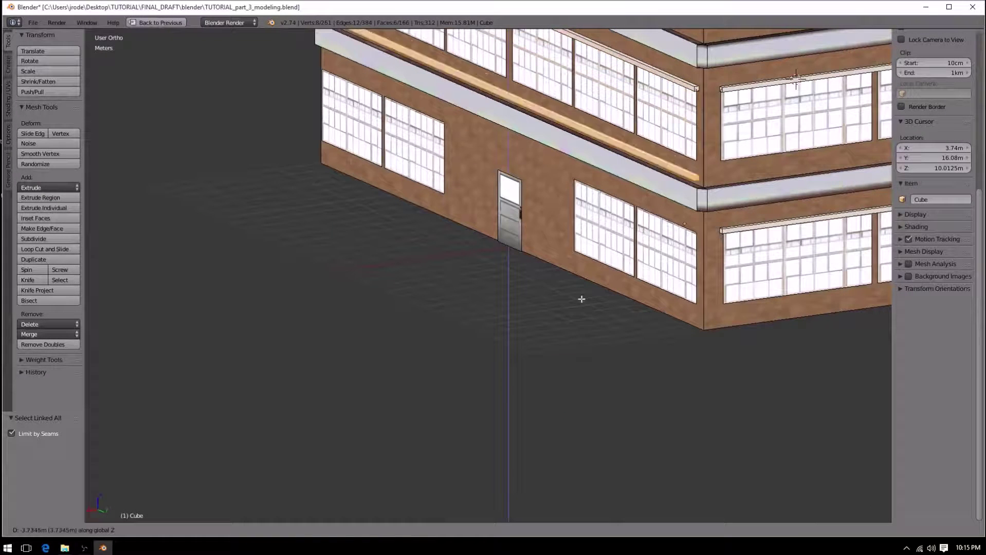
pyautogui.click(586, 350)
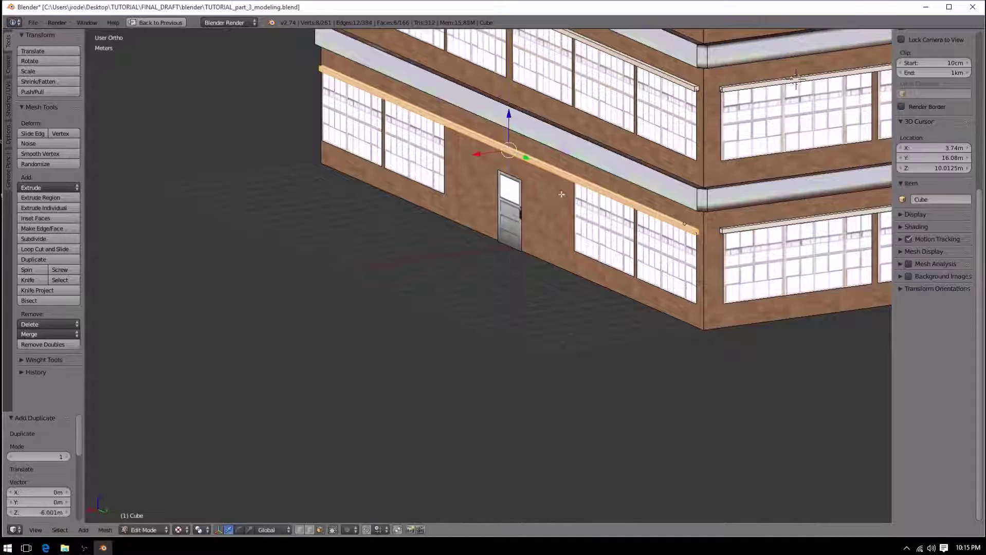
# Duplicate the lower bar another 79.871 cm down so that the copy sits just above the door
pyautogui.hotkey('shift', 'd')
pyautogui.press('z')
pyautogui.click(563, 214)
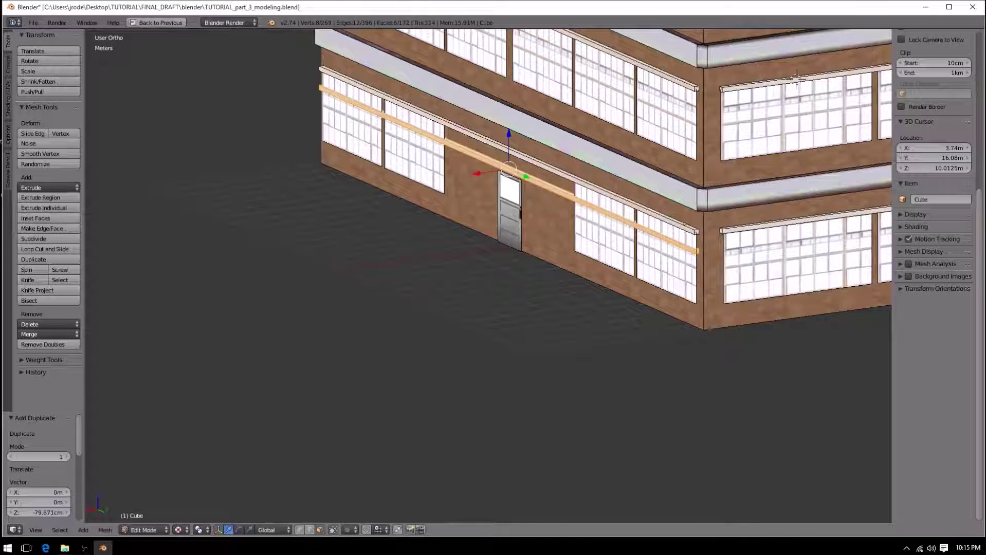
# Select both end faces of the new bar and scale them to 0.104 along Y to shorten it to the door
pyautogui.rightClick(698, 252)
pyautogui.moveTo(439, 178); pyautogui.dragTo(591, 184, button='middle')
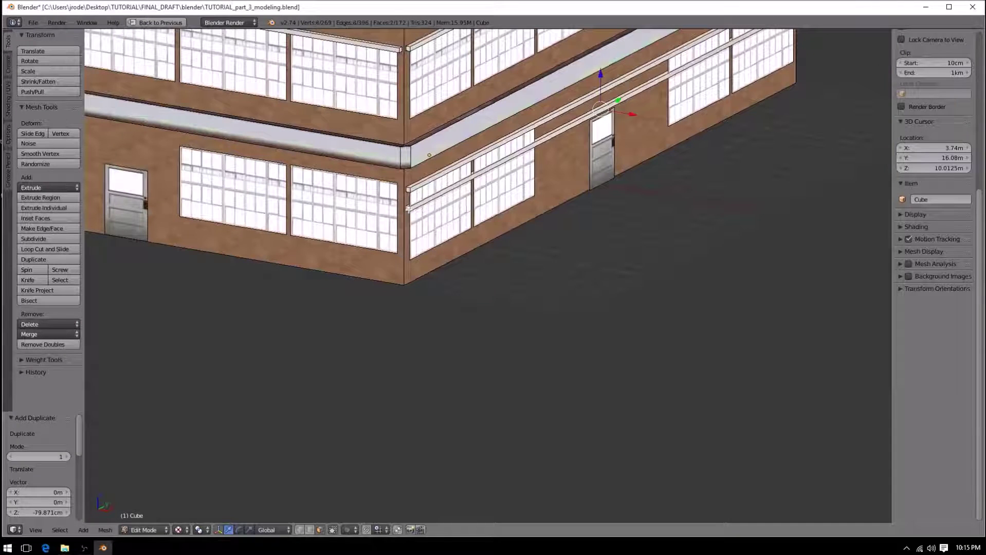
pyautogui.press('s')
pyautogui.press('x')
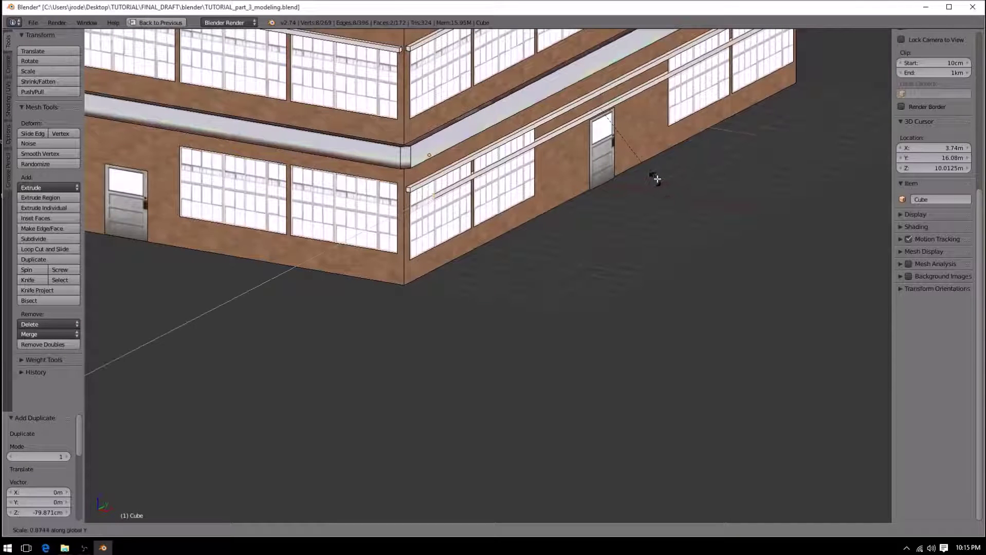
pyautogui.click(611, 106)
pyautogui.moveTo(629, 114); pyautogui.dragTo(489, 134, button='middle')
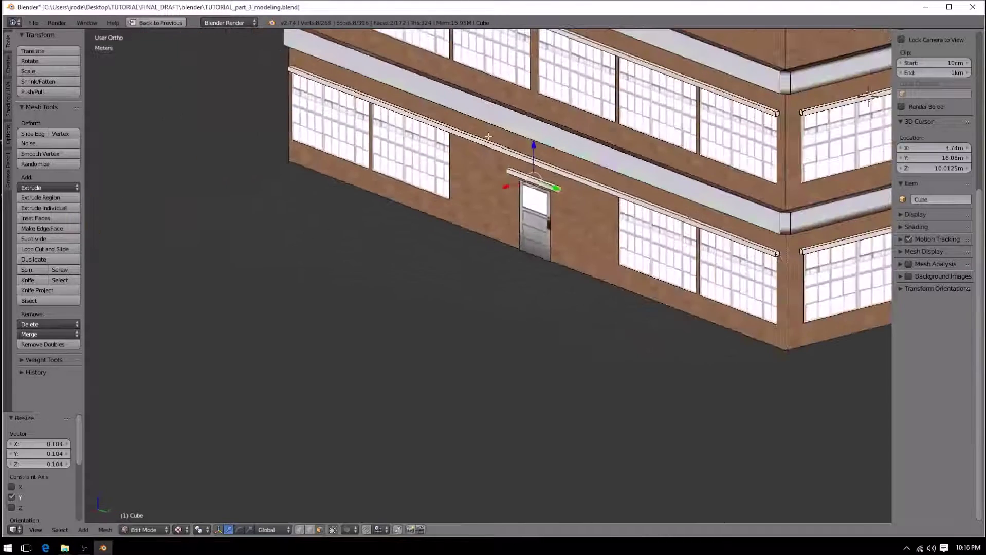
# Lower the short door bar 16.57 cm along Z to the top of the door frame
pyautogui.scroll(3, 620, 183)
pyautogui.press('g')
pyautogui.press('z')
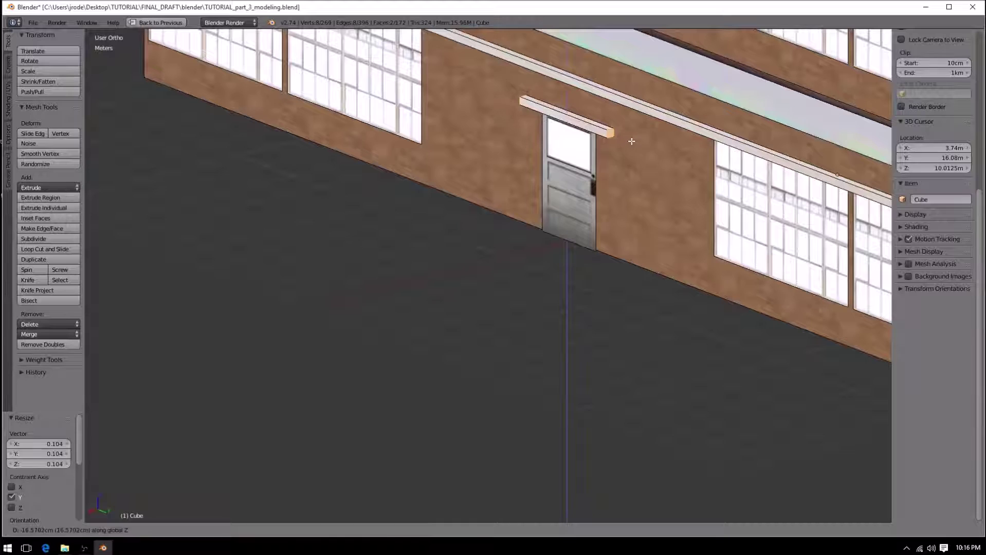
pyautogui.click(632, 141)
# Scale the two end faces of the short door bar to 0.732 along Y to fit the door width
pyautogui.press('s')
pyautogui.press('z')
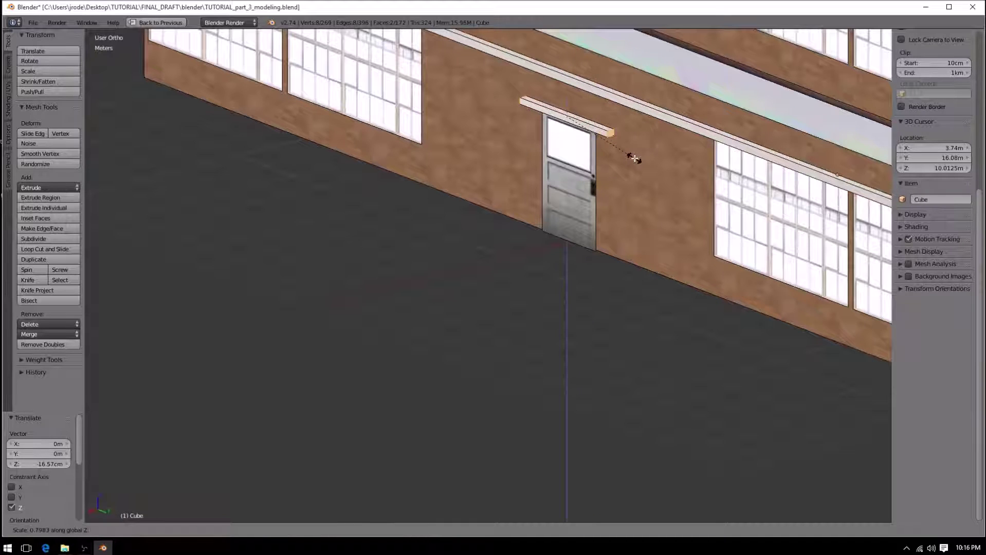
pyautogui.press('y')
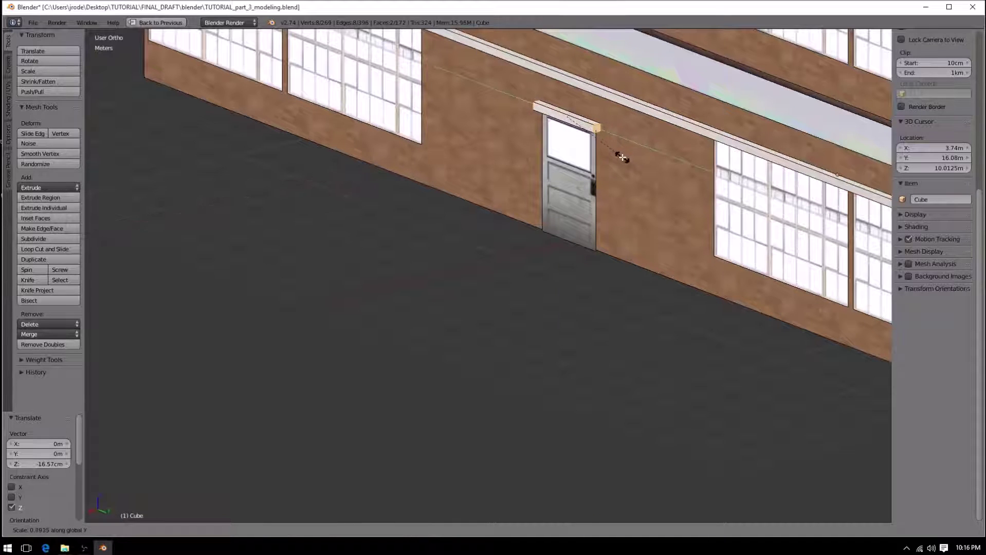
pyautogui.click(623, 159)
pyautogui.press('a')
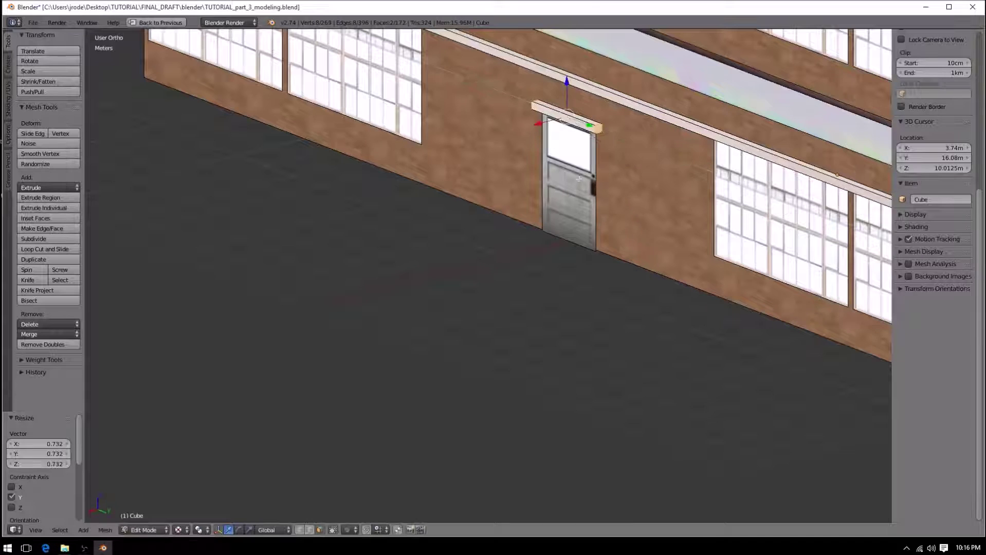
# Select the whole linked door bar and move it 9.773 cm along Y to centre it over the long-wall door
pyautogui.scroll(-3, 623, 158)
pyautogui.moveTo(624, 158); pyautogui.dragTo(591, 188, button='middle')
pyautogui.rightClick(678, 105)
pyautogui.hotkey('ctrl', 'l')
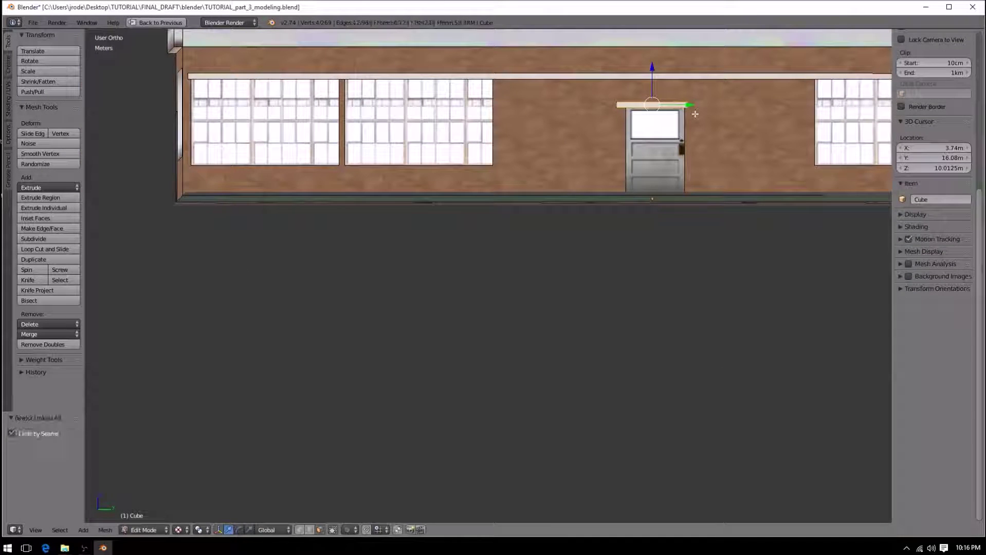
pyautogui.press('KP_5')
pyautogui.press('KP_3')
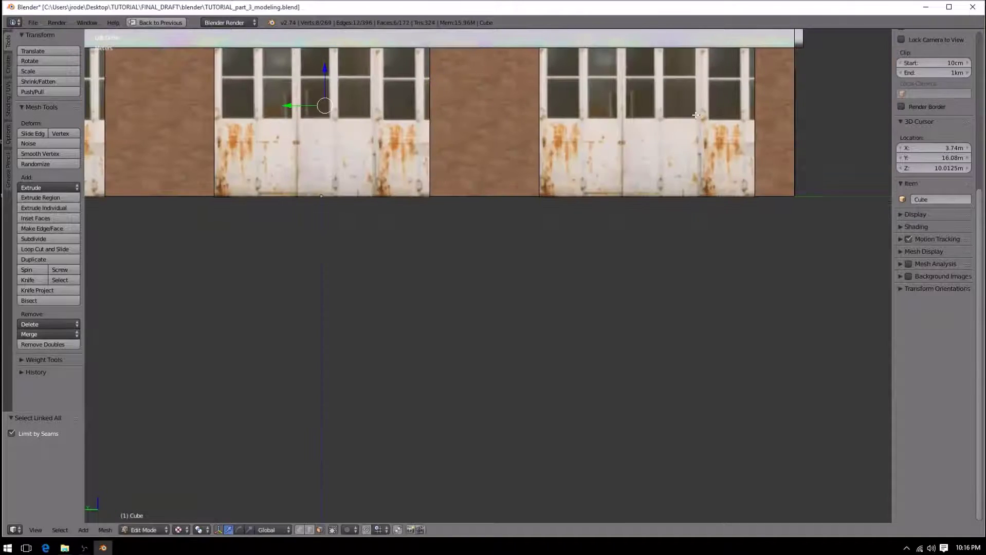
pyautogui.press('g')
pyautogui.press('y')
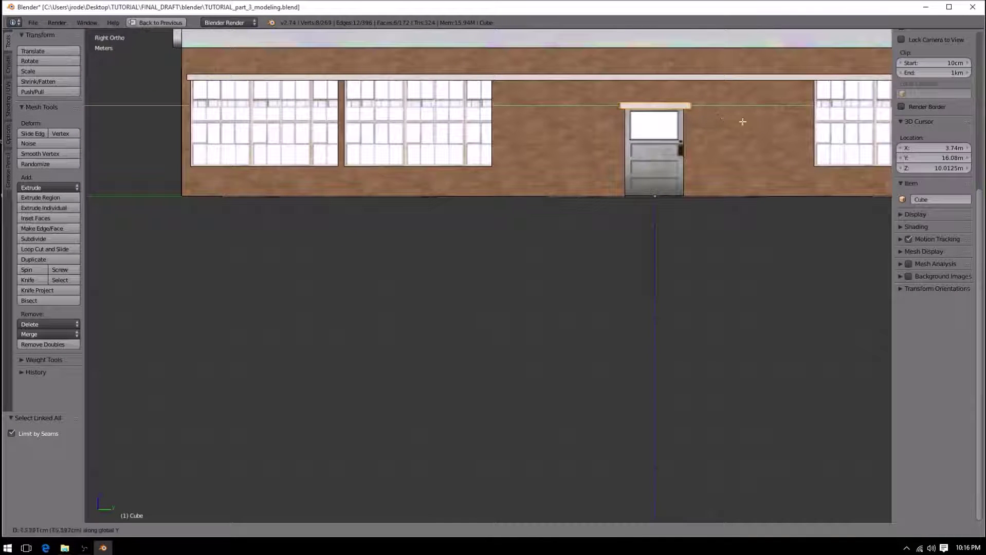
pyautogui.click(724, 125)
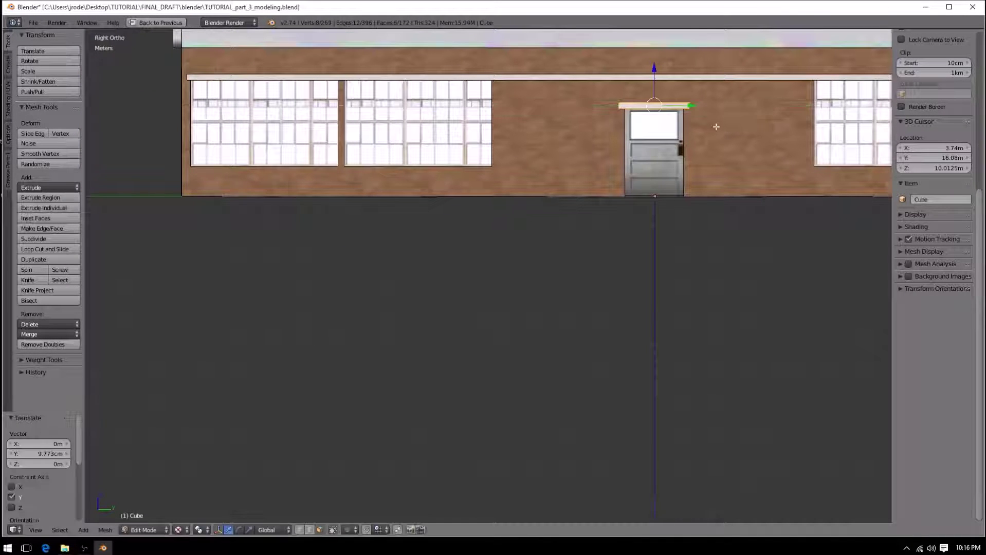
pyautogui.press('Tab')
# Duplicate the linked door bar along Y towards the end wall with the door and rotate the copy 90° about Z
pyautogui.scroll(-3, 695, 142)
pyautogui.moveTo(596, 184); pyautogui.dragTo(572, 185, button='middle')
pyautogui.press('a')
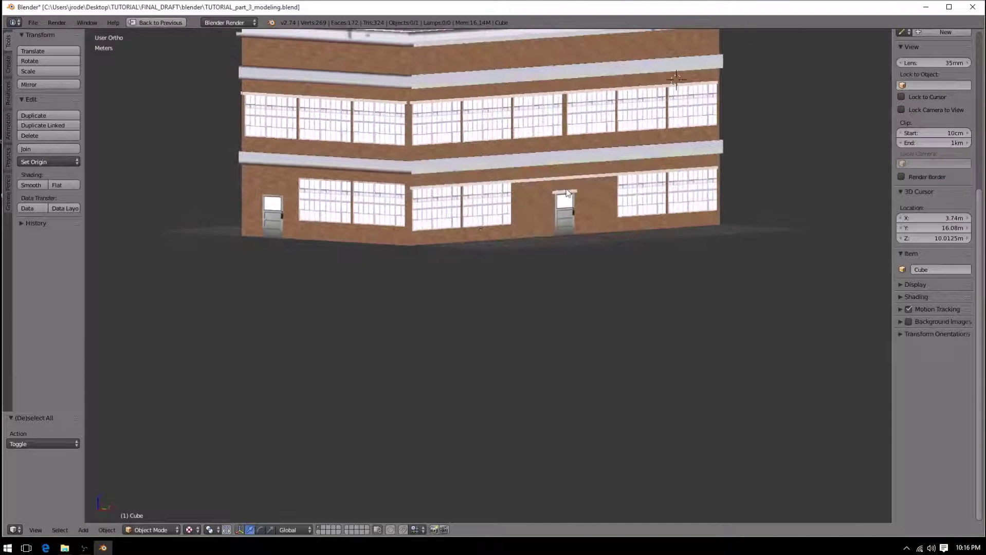
pyautogui.press('Tab')
pyautogui.rightClick(567, 193)
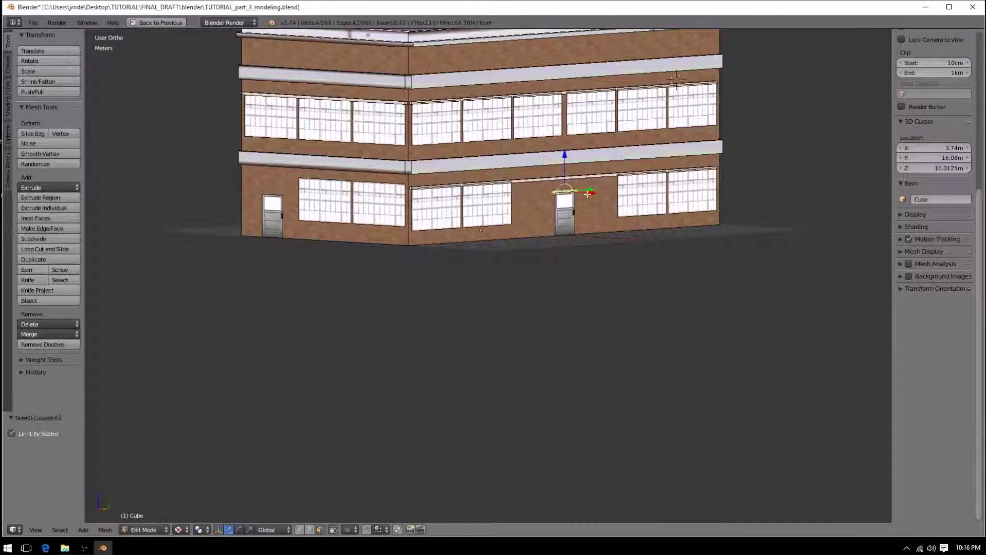
pyautogui.press('g')
pyautogui.press('x')
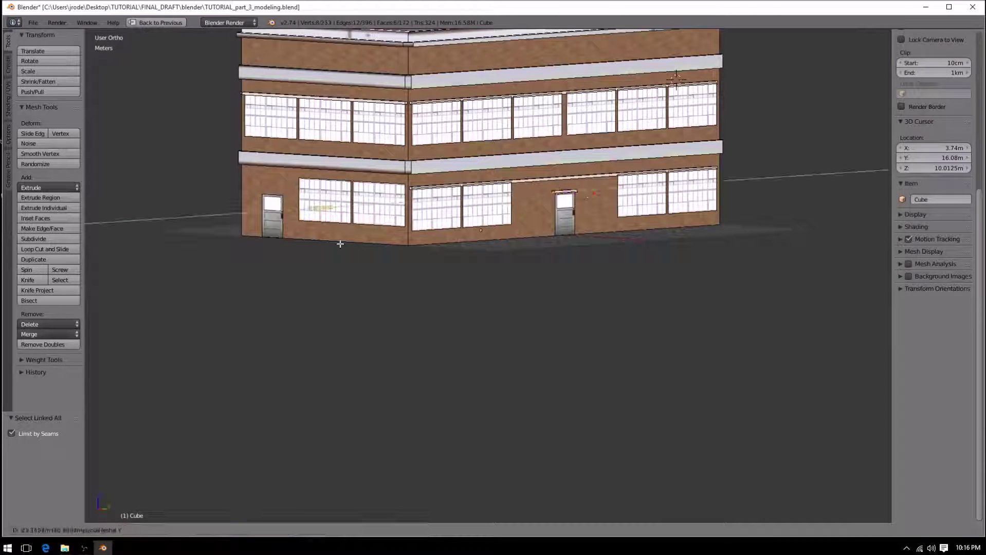
pyautogui.click(334, 245)
pyautogui.write('rz90')
pyautogui.press('Return')
# Move the rotated copy 9.725 m along Y and -14.694 m along X to the end-wall door
pyautogui.moveTo(361, 218); pyautogui.dragTo(545, 200, button='middle')
pyautogui.press('g')
pyautogui.press('x')
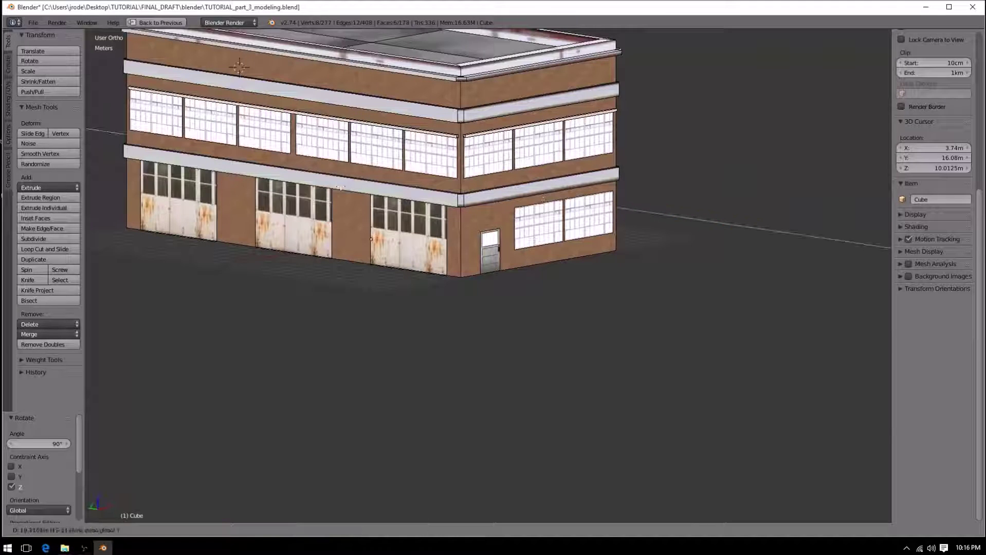
pyautogui.click(391, 216)
pyautogui.press('g')
pyautogui.press('x')
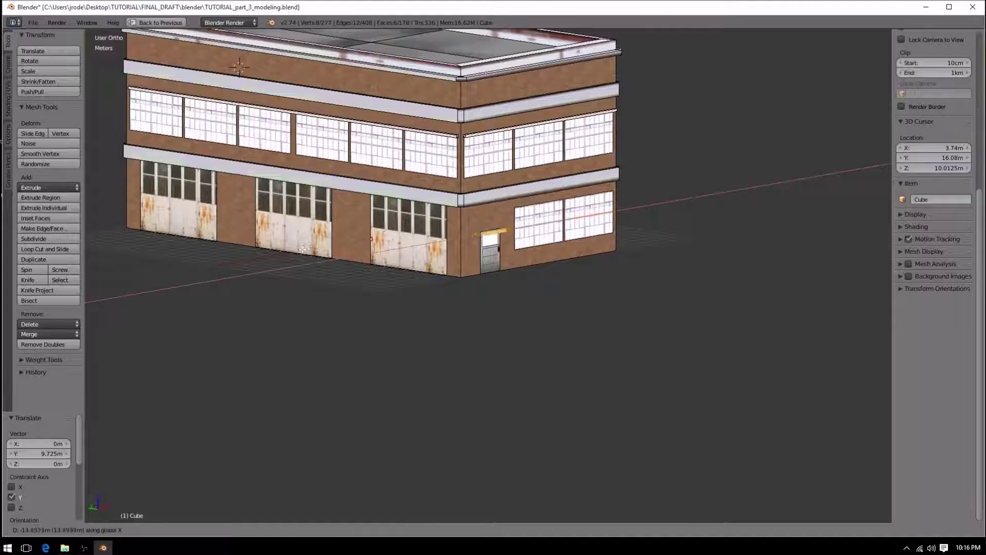
pyautogui.click(301, 252)
# Shift the copy 59.445 cm and another 99.375 cm along X to centre it above the end-wall door
pyautogui.scroll(6, 460, 207)
pyautogui.press('g')
pyautogui.press('x')
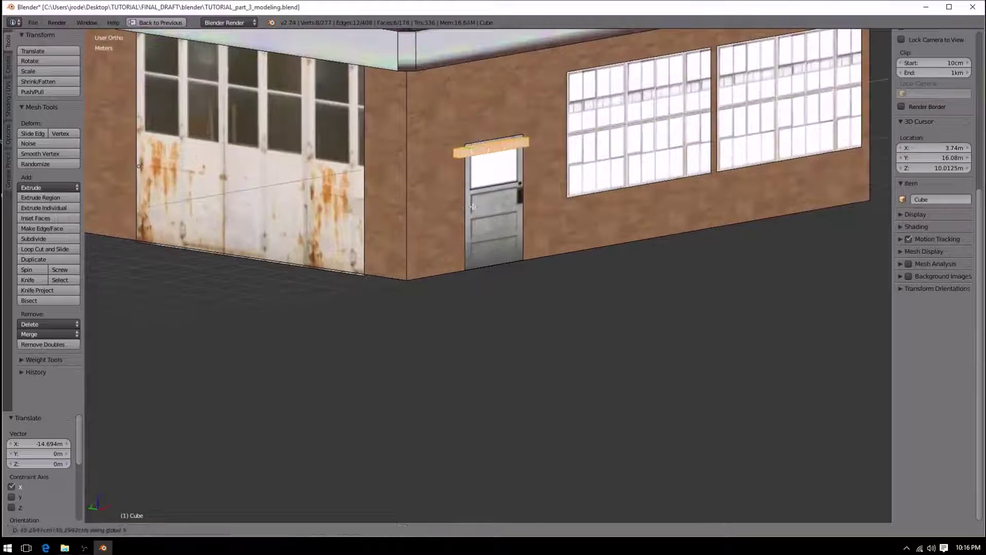
pyautogui.click(477, 207)
pyautogui.press('KP_1')
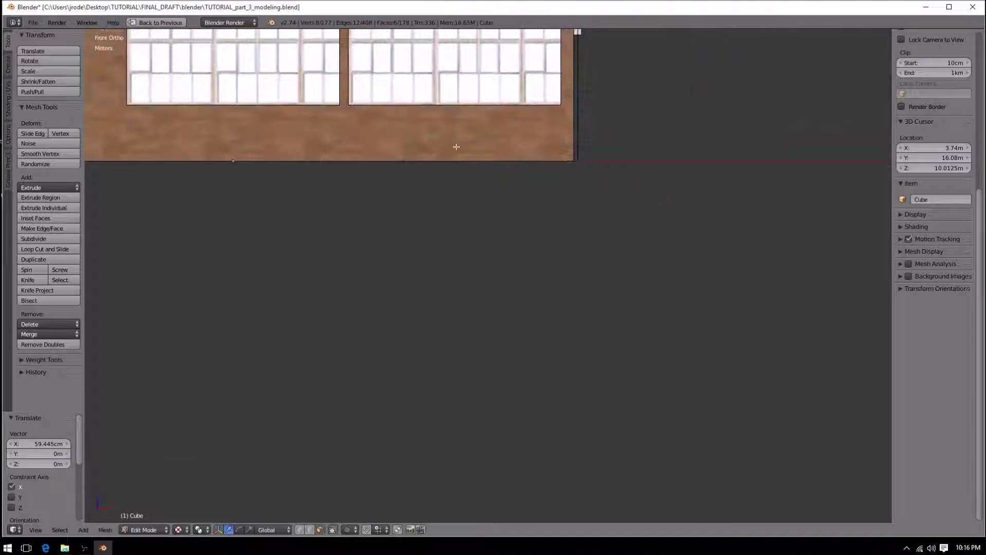
pyautogui.keyDown('shift'); pyautogui.moveTo(479, 146); pyautogui.dragTo(803, 249, button='middle'); pyautogui.keyUp('shift')
pyautogui.press('g')
pyautogui.press('x')
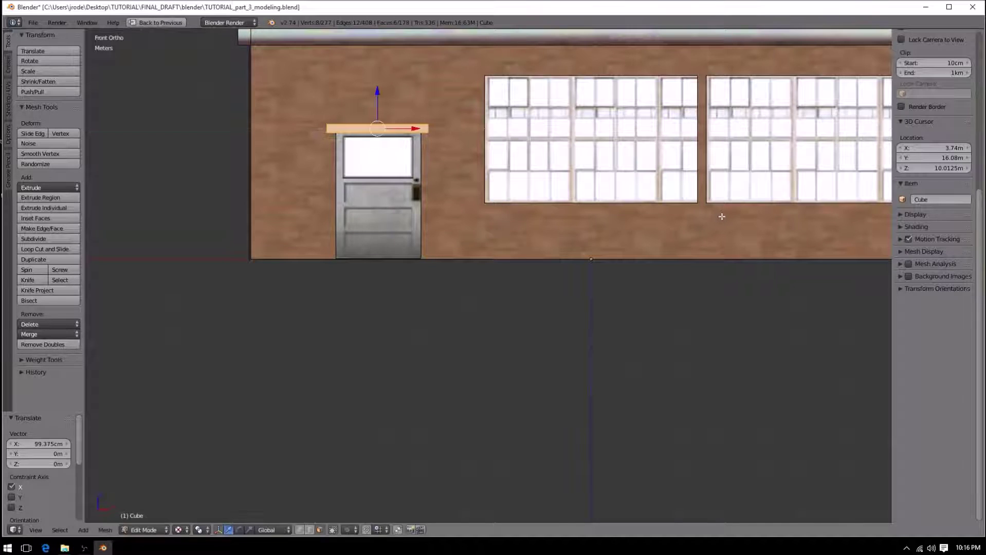
pyautogui.click(721, 216)
pyautogui.press('a')
pyautogui.press('Tab')
pyautogui.scroll(-3, 468, 175)
# Select the whole bar floating off the end wall and move it along Y until it sits against the wall
pyautogui.moveTo(467, 175); pyautogui.dragTo(597, 202, button='middle')
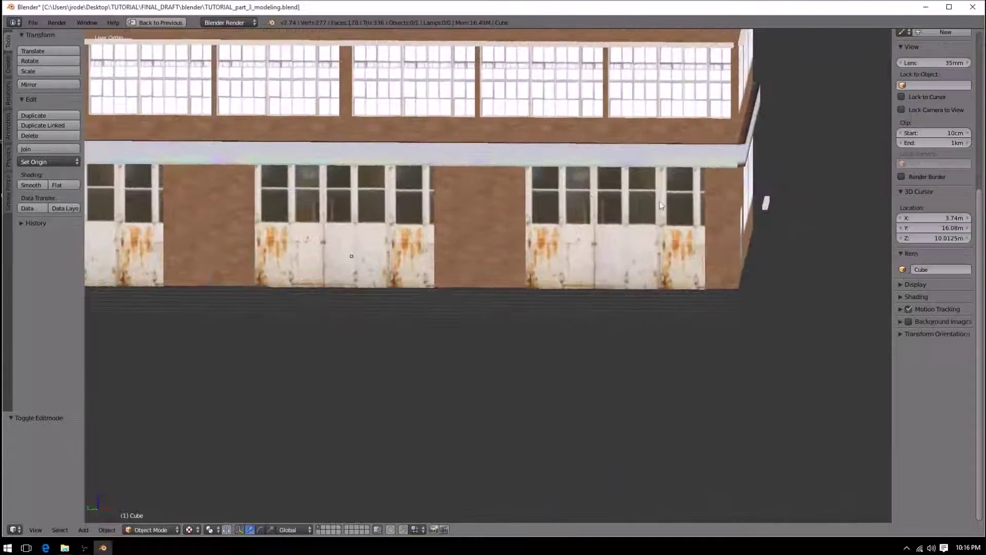
pyautogui.press('Tab')
pyautogui.rightClick(764, 205)
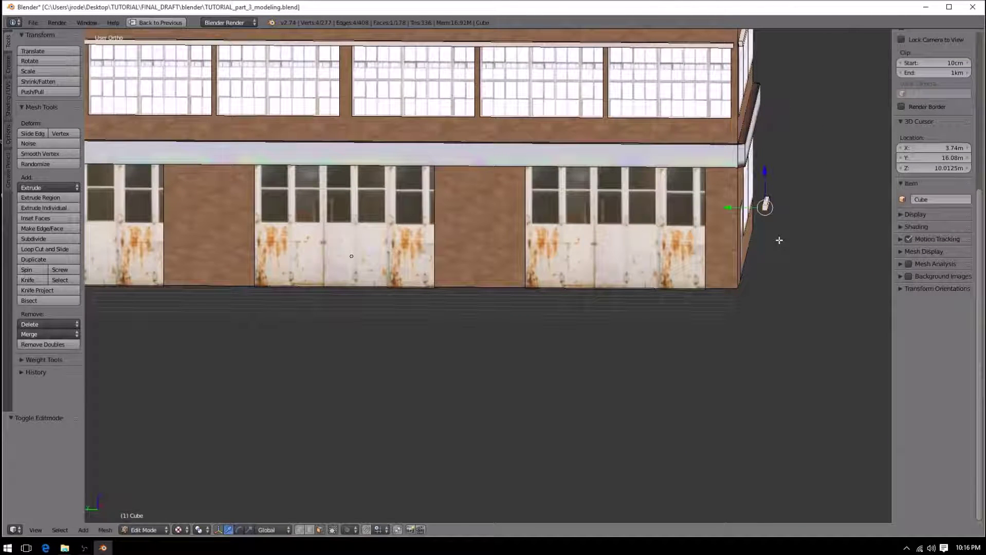
pyautogui.hotkey('ctrl', 'l')
pyautogui.press('g')
pyautogui.press('y')
pyautogui.click(604, 252)
pyautogui.press('Tab')
# Restore the split layout with the UV editor and rotate the near-right roof panel's UVs in 90° increments
pyautogui.moveTo(796, 202); pyautogui.dragTo(566, 272, button='middle')
pyautogui.scroll(-5, 672, 193)
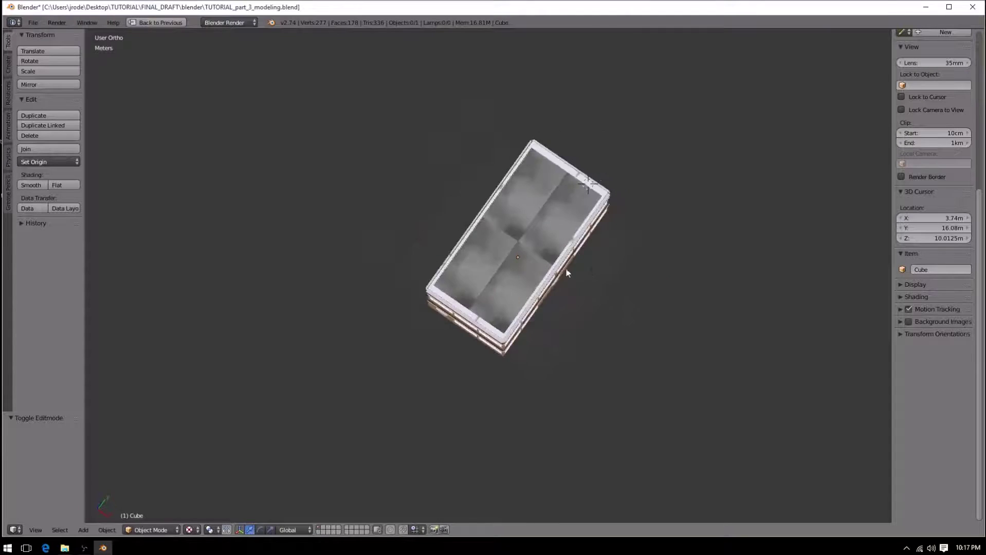
pyautogui.scroll(3, 588, 190)
pyautogui.moveTo(473, 256); pyautogui.dragTo(536, 226, button='middle')
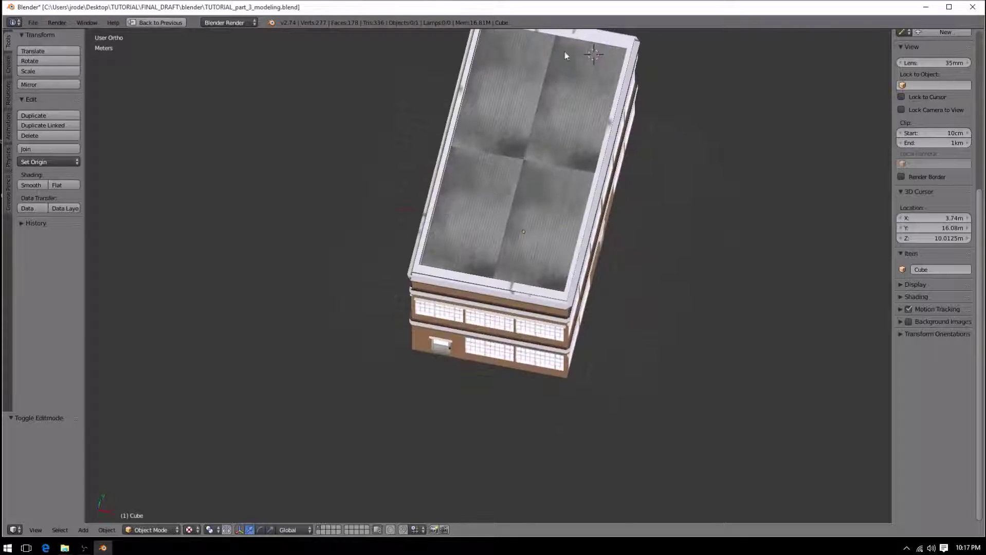
pyautogui.scroll(1, 516, 185)
pyautogui.moveTo(526, 173)
pyautogui.mouseDown(button='middle')
pyautogui.moveTo(589, 137)
pyautogui.moveTo(524, 170)
pyautogui.mouseUp(button='middle')
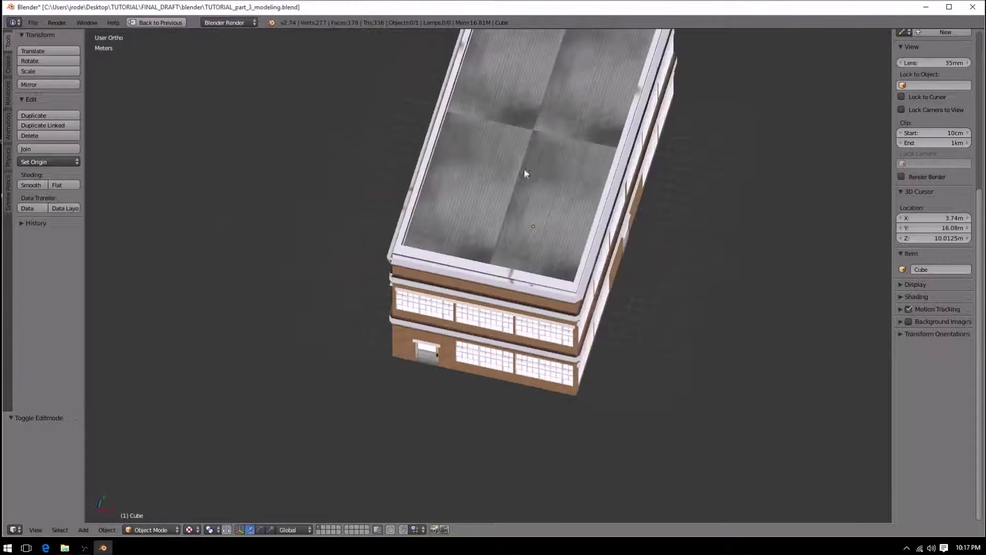
pyautogui.press('Tab')
pyautogui.hotkey('ctrl', 'Up')
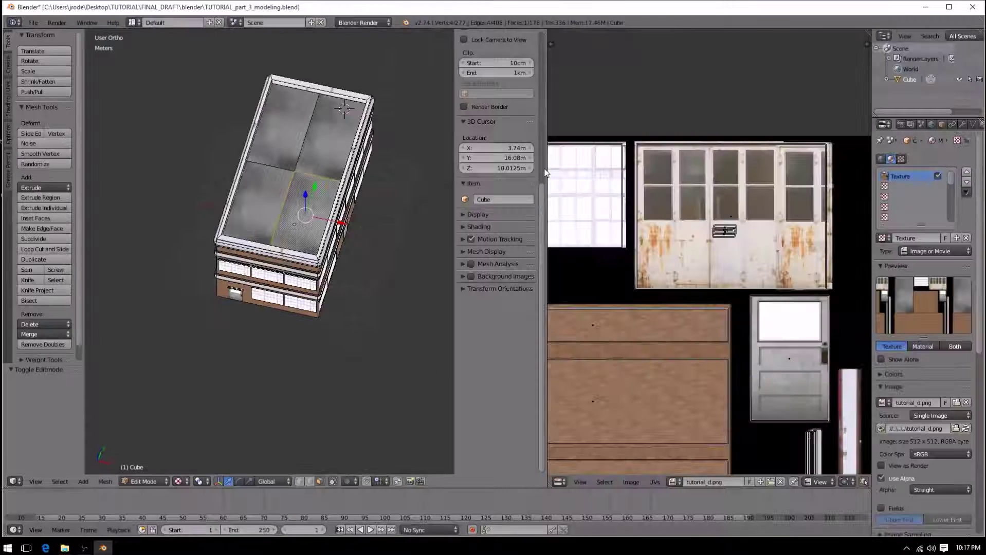
pyautogui.moveTo(556, 237); pyautogui.dragTo(739, 284, button='middle')
pyautogui.press('r')
pyautogui.press('9')
pyautogui.press('0')
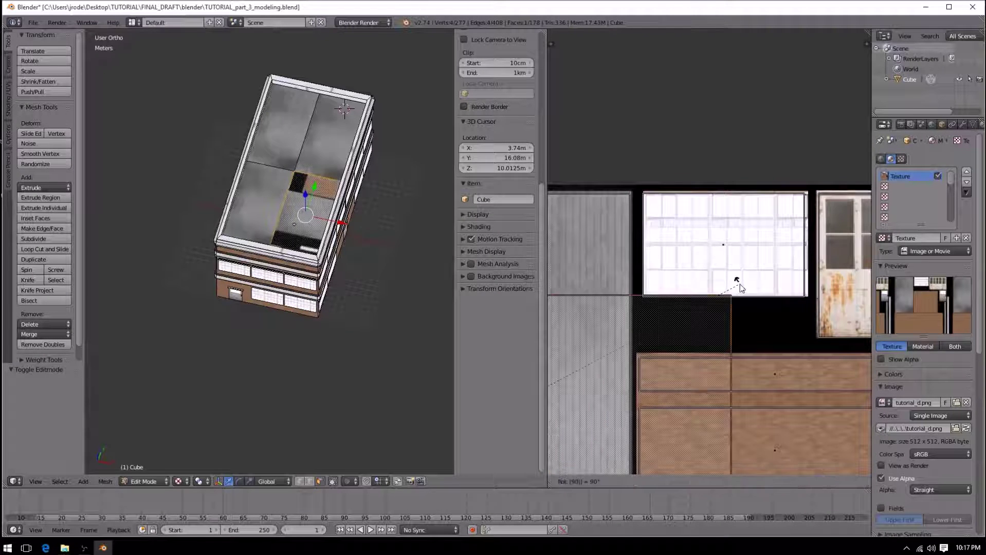
pyautogui.press('Return')
# Select the far-right roof panel and rotate its UVs by 90° twice
pyautogui.rightClick(340, 146)
pyautogui.press('r')
pyautogui.press('9')
pyautogui.press('0')
pyautogui.press('Return')
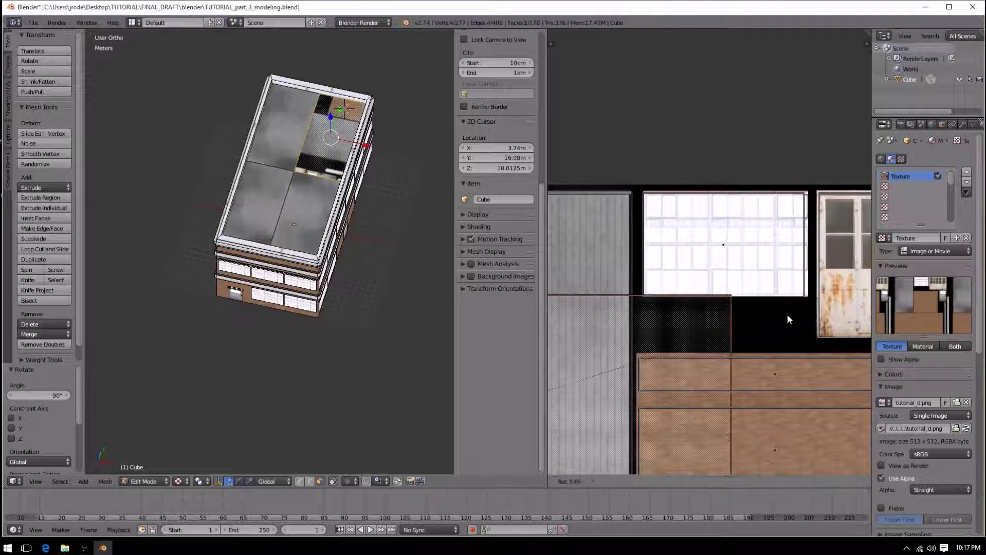
pyautogui.press('r')
pyautogui.press('9')
pyautogui.press('0')
pyautogui.press('Return')
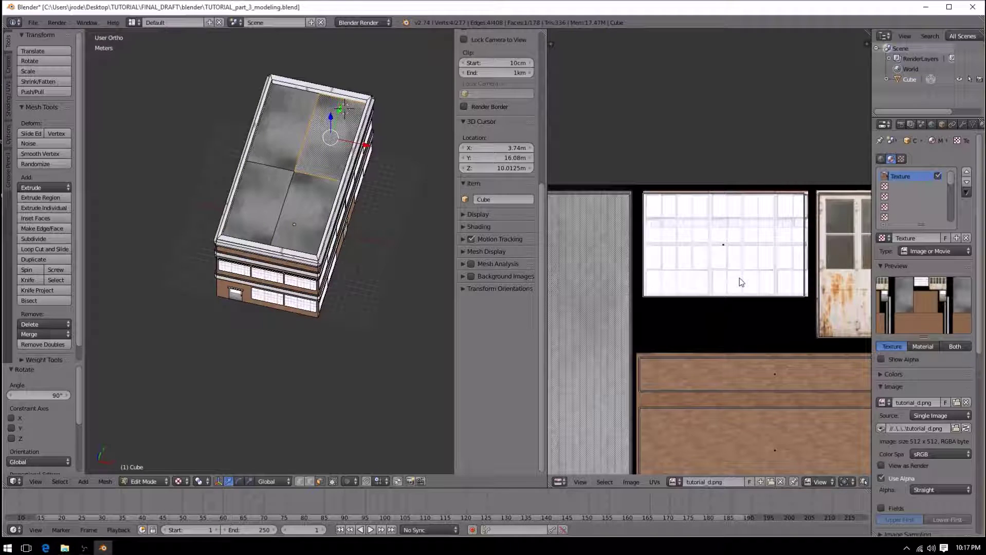
# Mirror the far-right roof panel's UVs with a scale of -1 along X and rotate them by 90° twice
pyautogui.press('s')
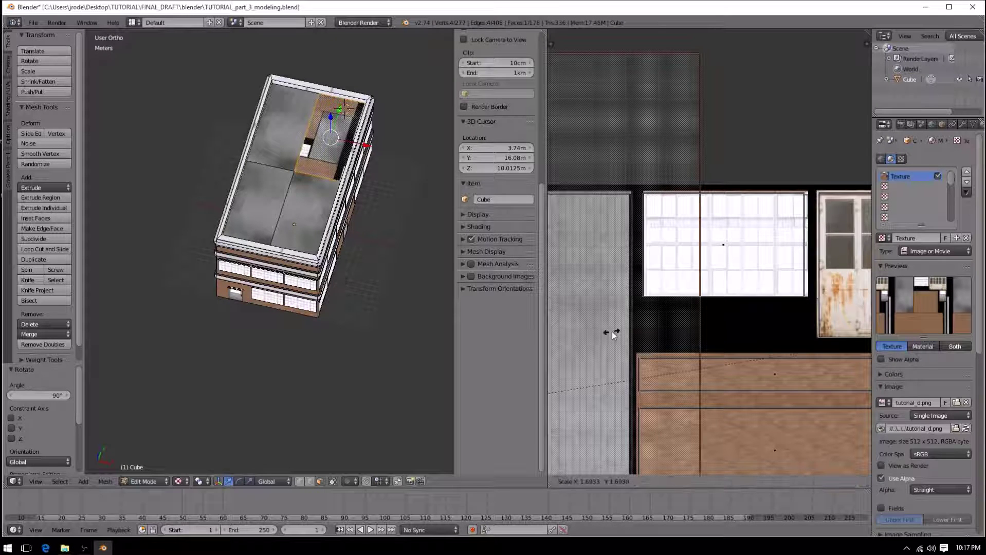
pyautogui.press('Escape')
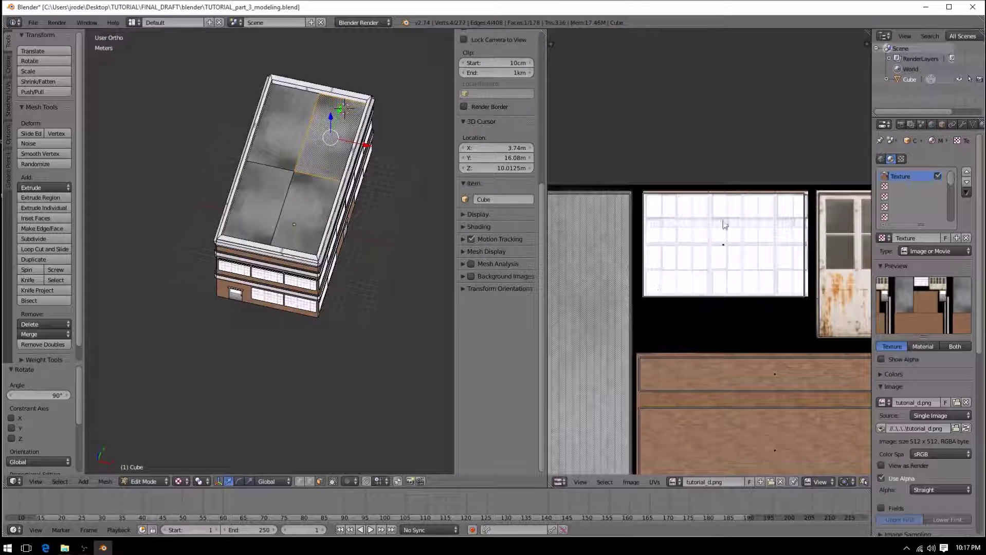
pyautogui.write('s')
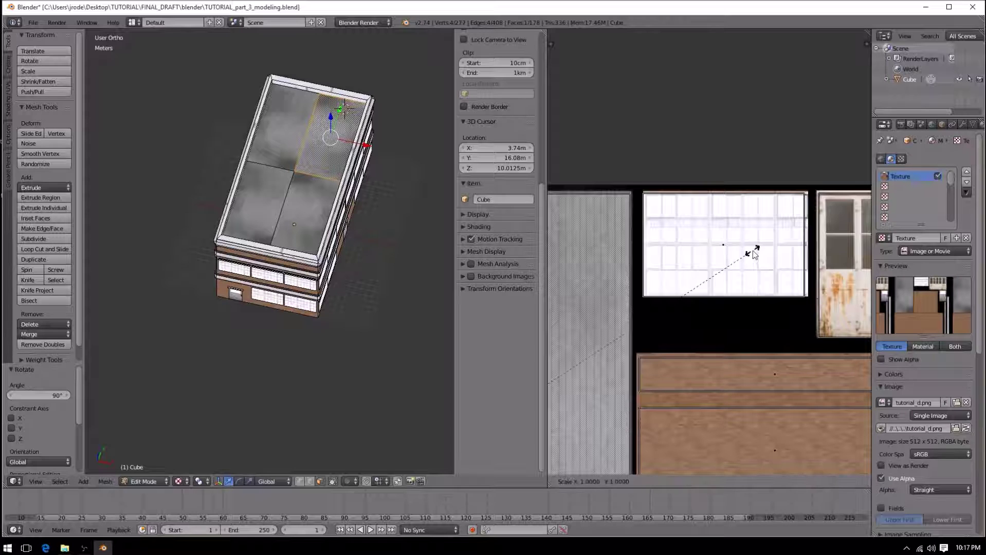
pyautogui.write('-1')
pyautogui.press('Return')
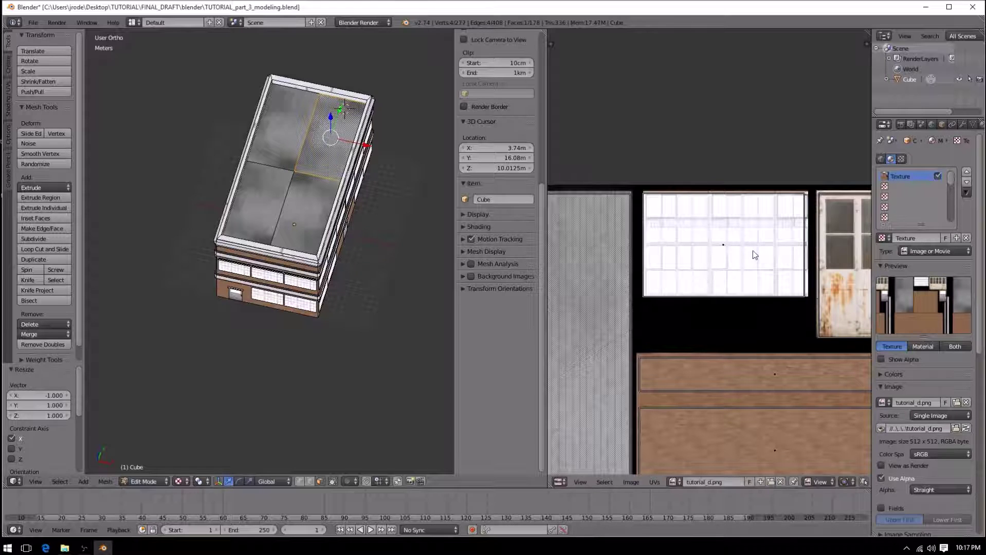
pyautogui.write('r90')
pyautogui.press('Return')
pyautogui.write('r90')
pyautogui.press('Return')
# Mirror the near-left roof panel's UVs with a scale of -1 along X, rotate them in 90° increments, and leave Edit Mode
pyautogui.rightClick(269, 187)
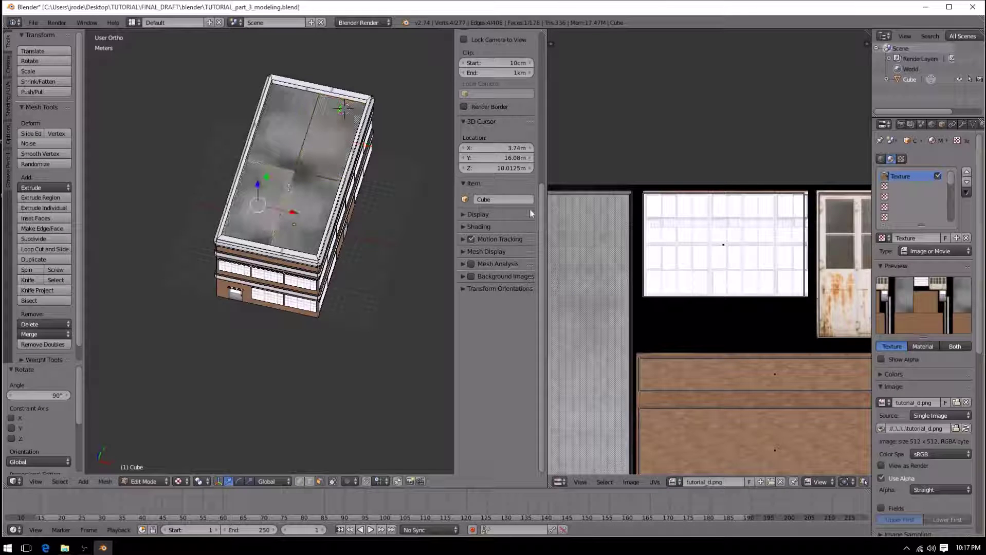
pyautogui.write('sx-1')
pyautogui.press('Return')
pyautogui.hotkey('ctrl', 'z')
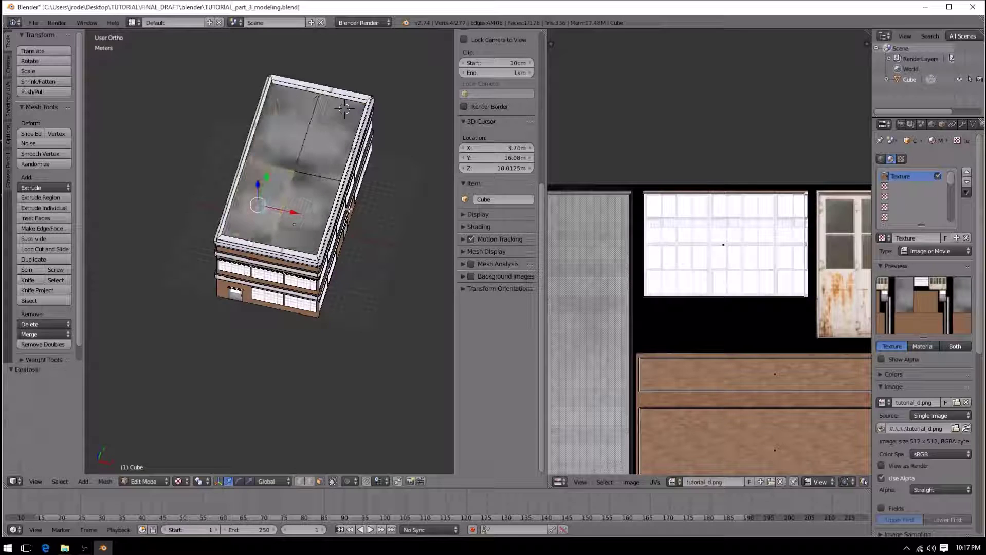
pyautogui.write('sx-1')
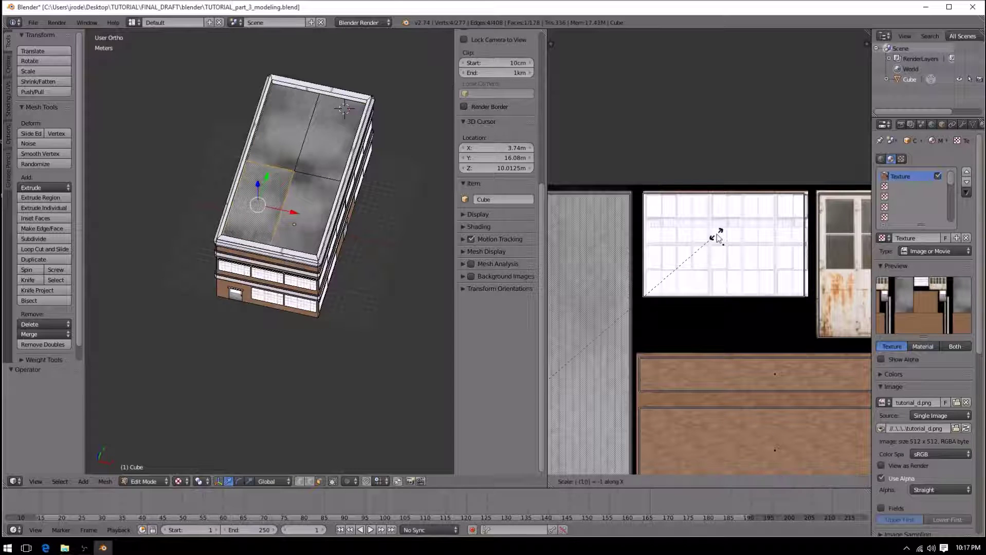
pyautogui.press('Return')
pyautogui.press('s')
pyautogui.press('Return')
pyautogui.write('r90')
pyautogui.press('Return')
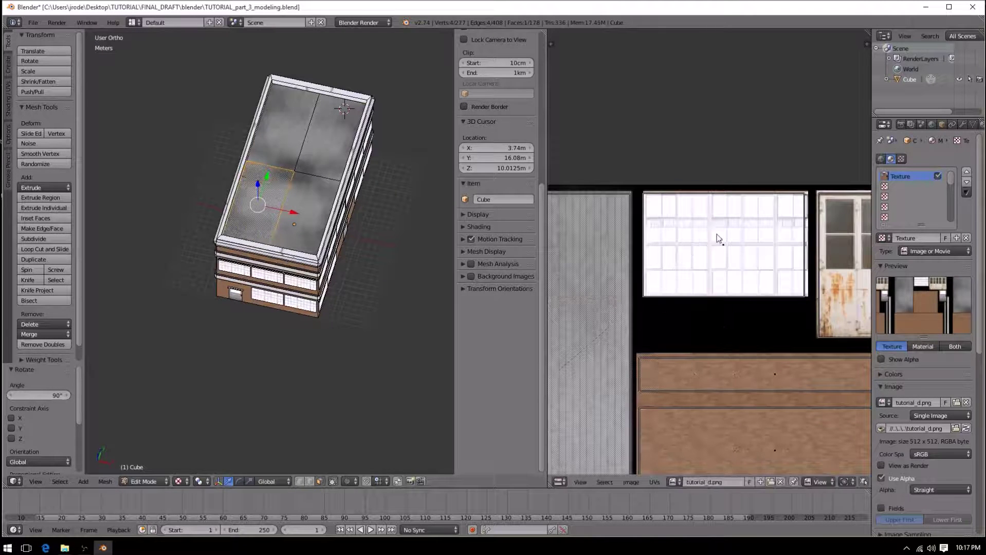
pyautogui.press('a')
pyautogui.press('Tab')
# Examine the roof texture, parapet and trim bars of the building from several sides
pyautogui.moveTo(300, 170); pyautogui.dragTo(329, 158, button='middle')
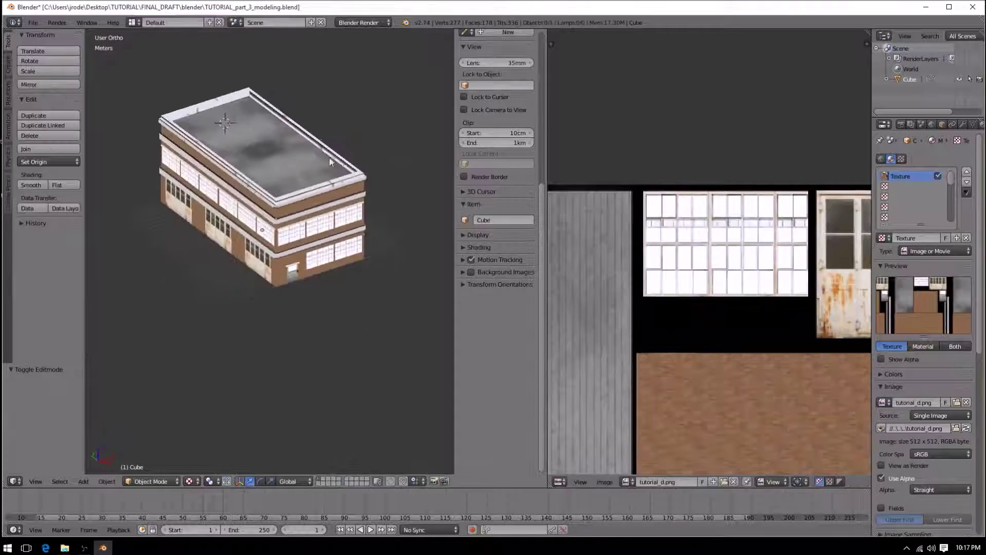
pyautogui.scroll(4, 220, 137)
pyautogui.scroll(-4, 212, 125)
pyautogui.moveTo(264, 165); pyautogui.dragTo(266, 246, button='middle')
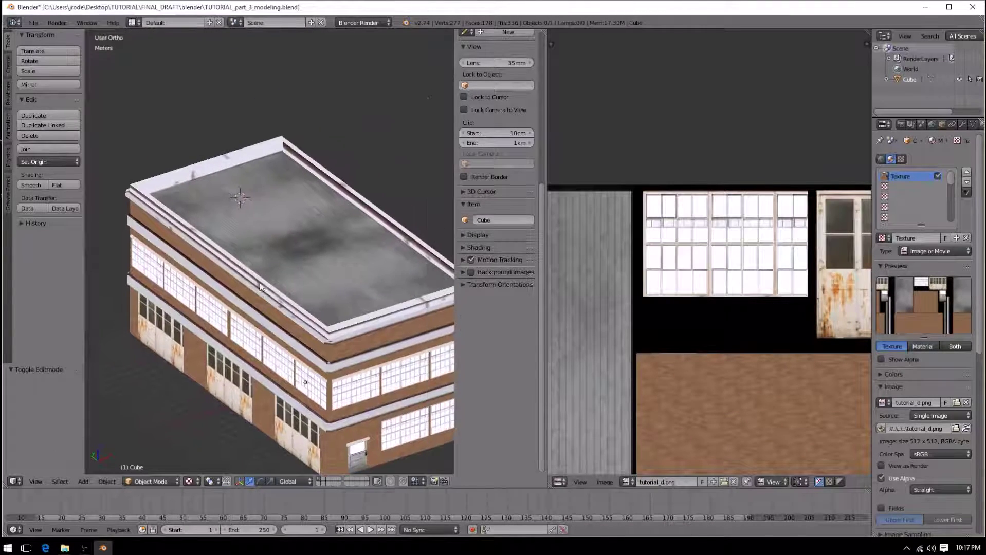
pyautogui.scroll(6, 268, 253)
pyautogui.scroll(-5, 209, 293)
pyautogui.moveTo(220, 286); pyautogui.dragTo(320, 298, button='middle')
pyautogui.scroll(4, 303, 273)
pyautogui.moveTo(276, 263); pyautogui.dragTo(208, 214, button='middle')
pyautogui.scroll(2, 312, 232)
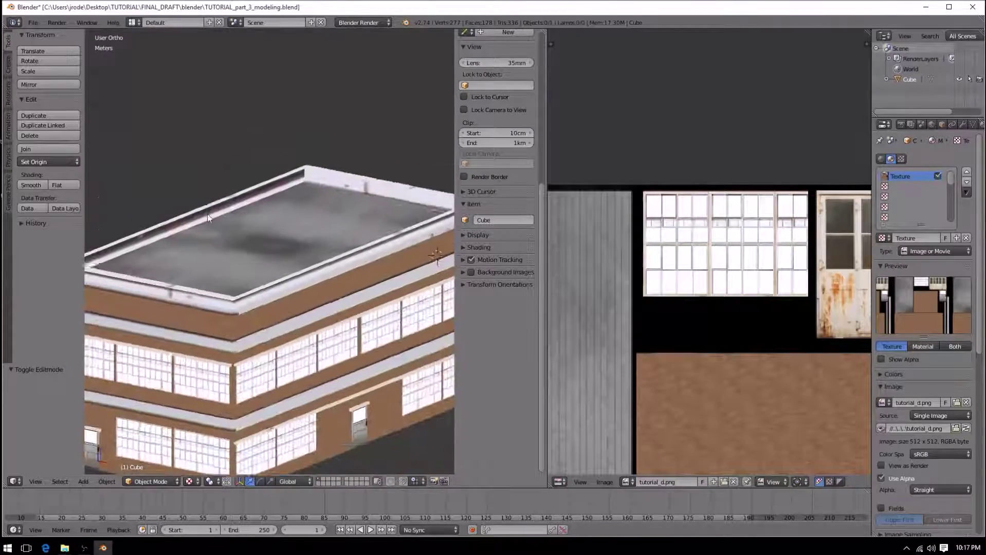
# In Edit Mode, shrink the UVs of the long garage-side parapet's inner face and move them along X onto the white trim strip
pyautogui.moveTo(375, 193); pyautogui.dragTo(207, 204, button='middle')
pyautogui.press('Tab')
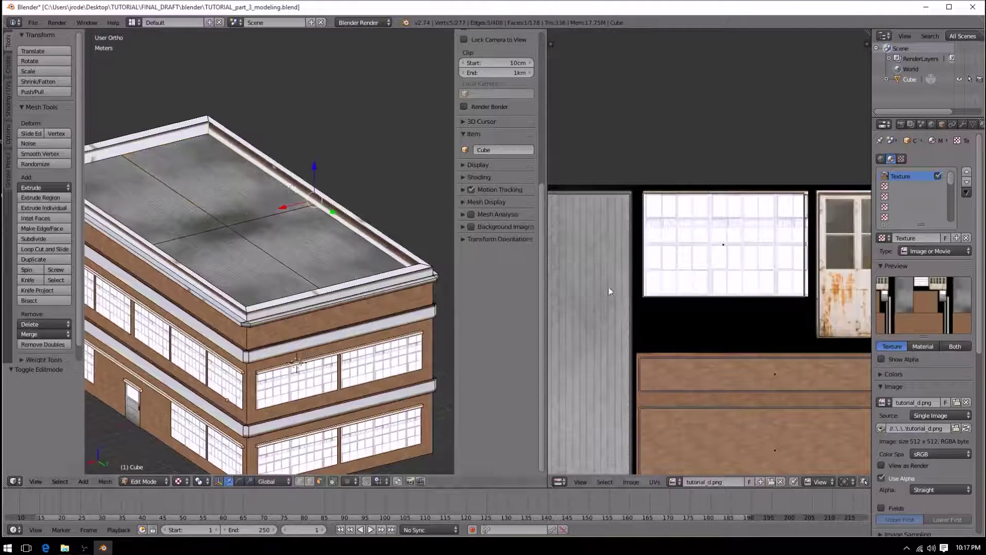
pyautogui.moveTo(766, 381); pyautogui.dragTo(828, 158, button='middle')
pyautogui.moveTo(800, 398); pyautogui.dragTo(780, 227, button='middle')
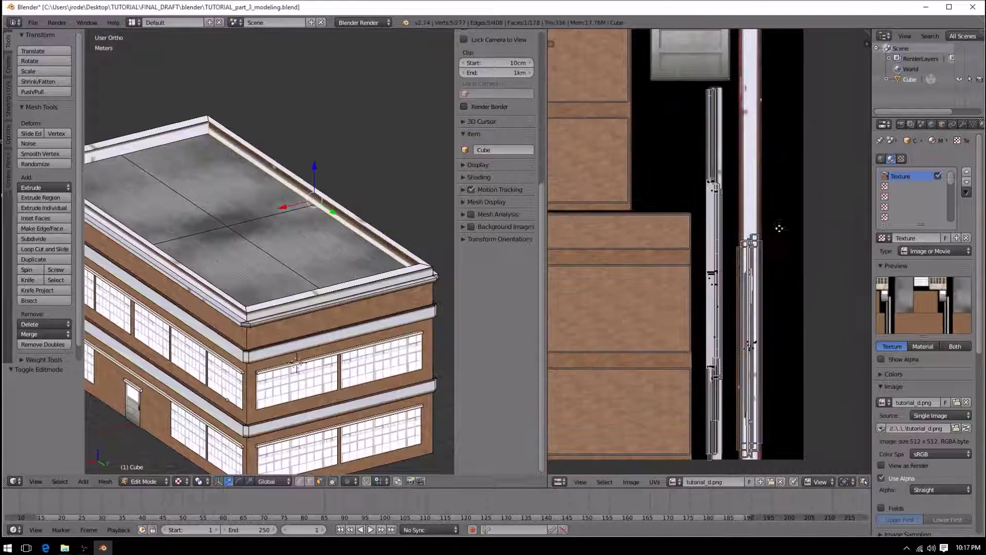
pyautogui.press('s')
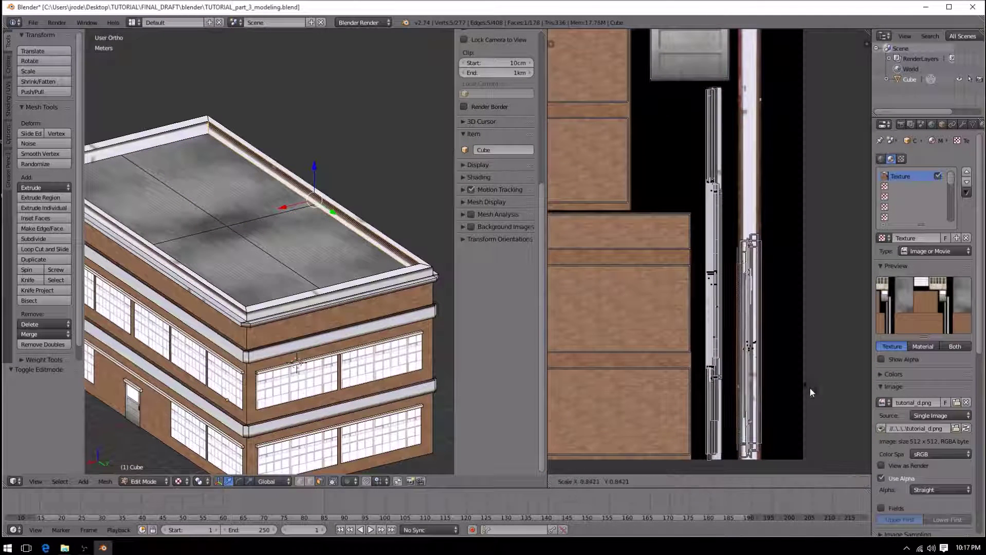
pyautogui.click(791, 350)
pyautogui.press('g')
pyautogui.press('x')
pyautogui.click(794, 349)
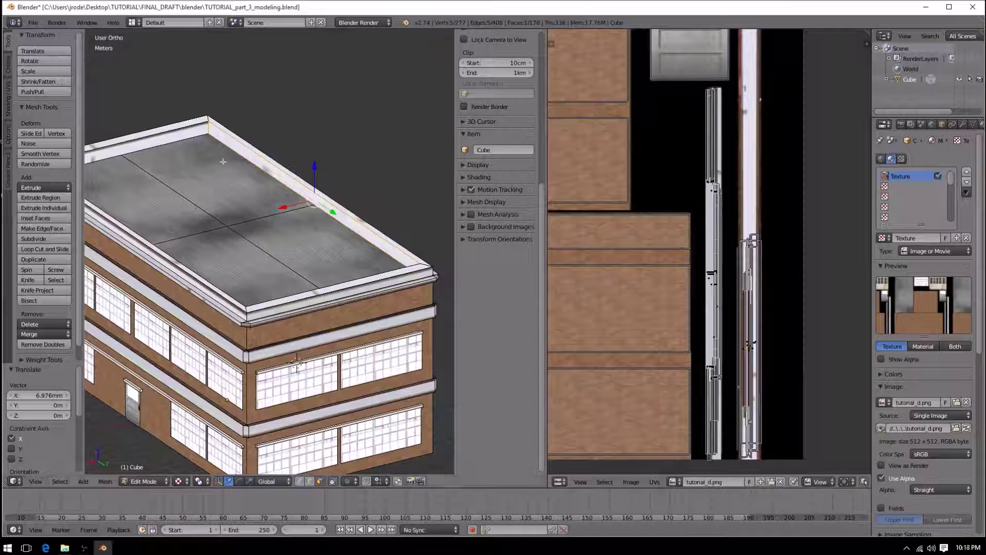
# Select the inner face of the adjoining short parapet wall and move its UVs along X within the white trim strip
pyautogui.rightClick(180, 138)
pyautogui.press('g')
pyautogui.press('x')
pyautogui.click(763, 367)
pyautogui.press('a')
# Scale the UVs of the opposite long parapet's inner face to about 0.31 and shift them along X onto the white strip
pyautogui.moveTo(322, 217); pyautogui.dragTo(238, 209, button='middle')
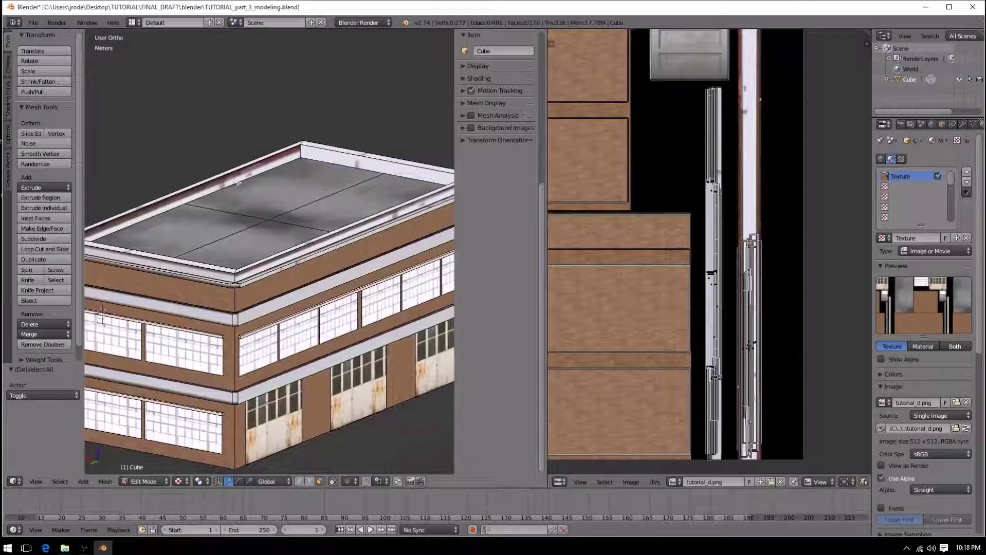
pyautogui.rightClick(201, 184)
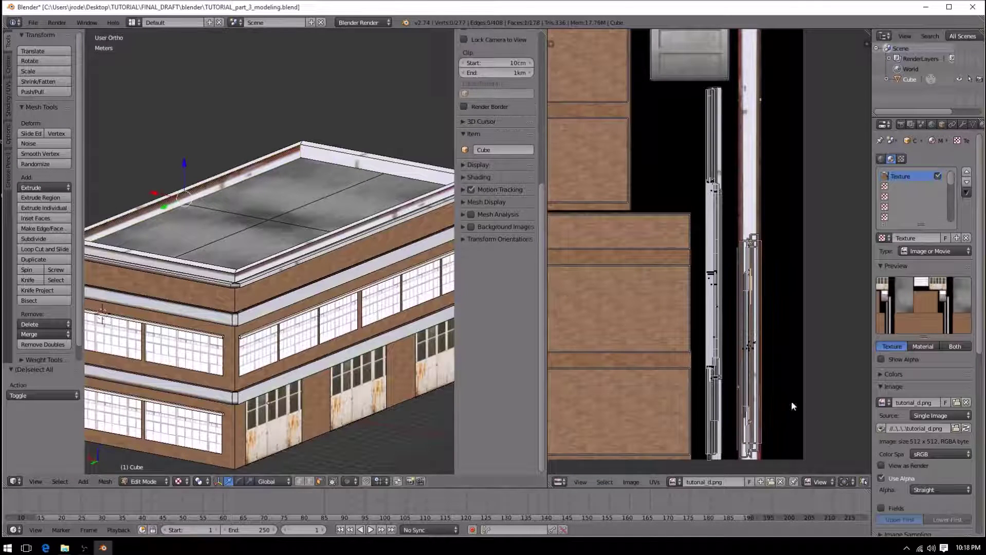
pyautogui.press('s')
pyautogui.click(766, 361)
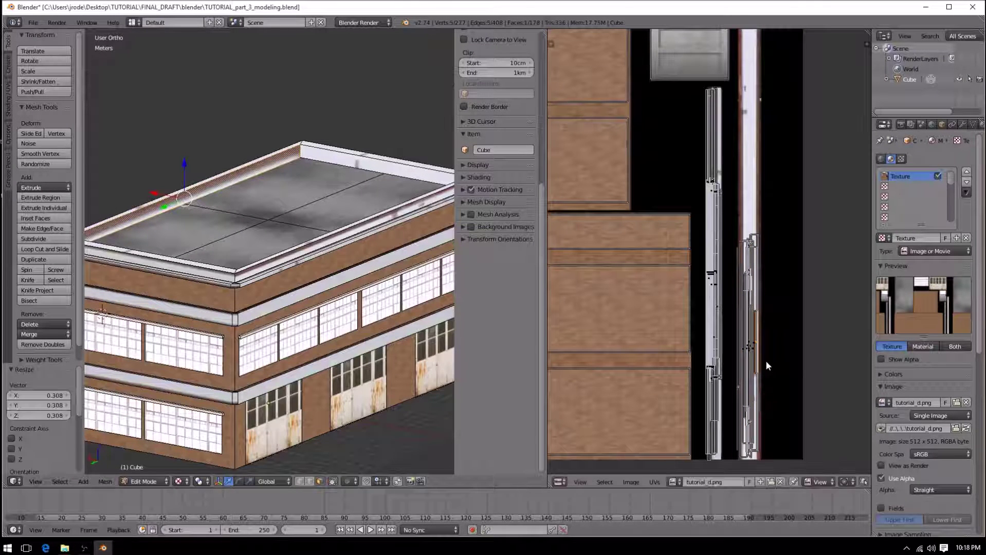
pyautogui.press('g')
pyautogui.press('x')
pyautogui.click(769, 363)
# Resize and move the UVs of the short parapet wall opposite the small-door end to fit the white trim strip
pyautogui.moveTo(288, 226); pyautogui.dragTo(260, 235, button='middle')
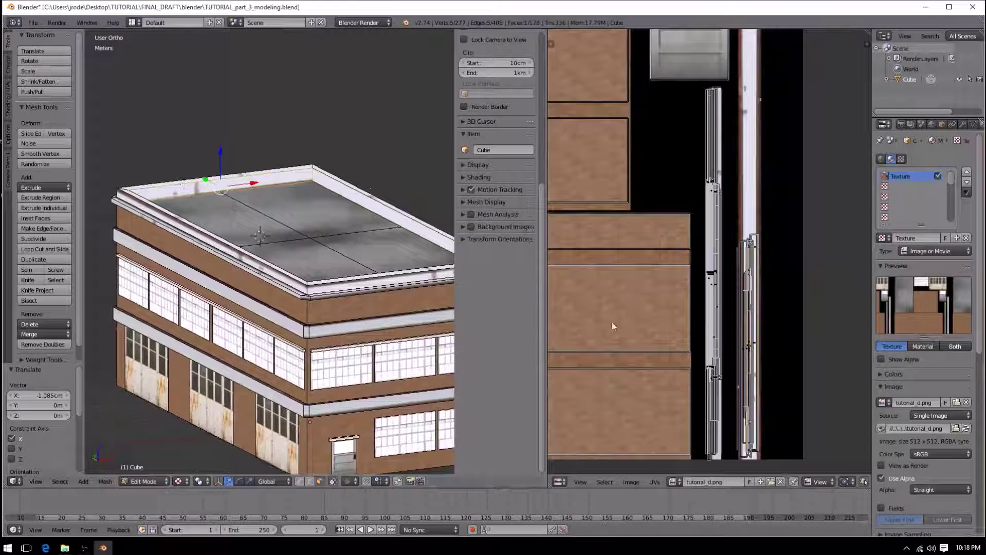
pyautogui.press('g')
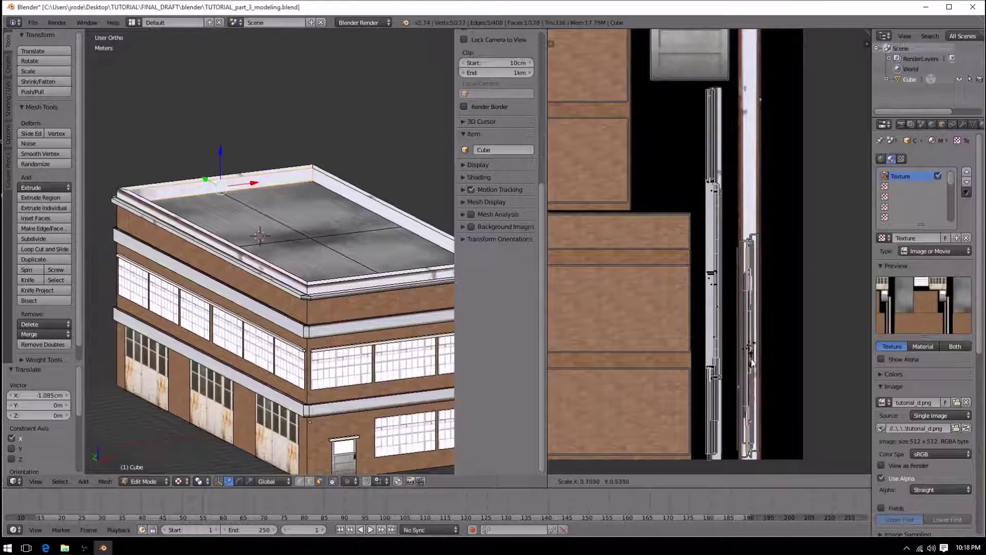
pyautogui.press('g')
pyautogui.click(743, 353)
pyautogui.press('a')
# Refine the garage-side parapet's inner face UVs by scaling them to about 0.51, repositioning them, and enlarging them by about 1.11
pyautogui.moveTo(367, 226); pyautogui.dragTo(268, 215, button='middle')
pyautogui.moveTo(208, 205); pyautogui.dragTo(208, 227, button='middle')
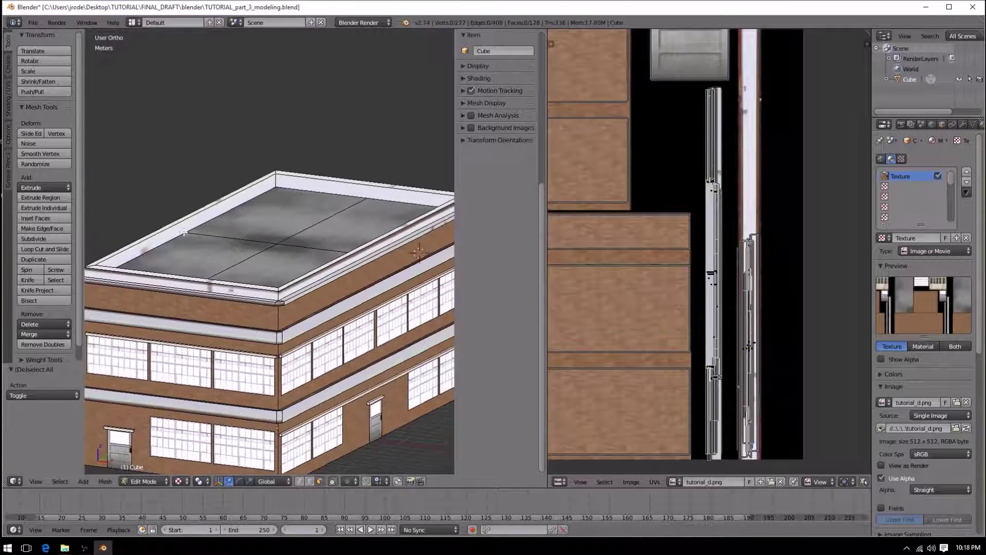
pyautogui.rightClick(184, 232)
pyautogui.press('s')
pyautogui.click(761, 371)
pyautogui.press('g')
pyautogui.press('x')
pyautogui.click(759, 374)
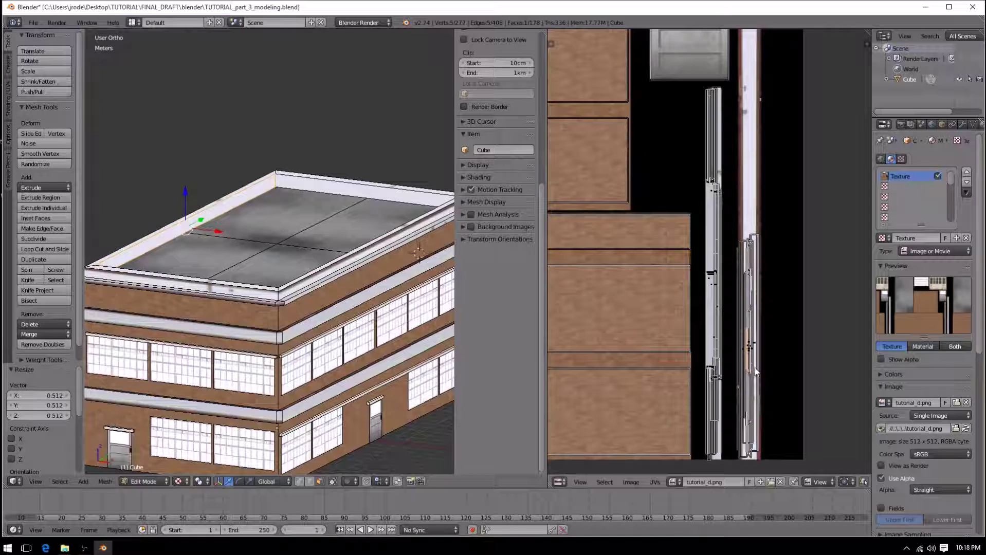
pyautogui.press('g')
pyautogui.click(765, 377)
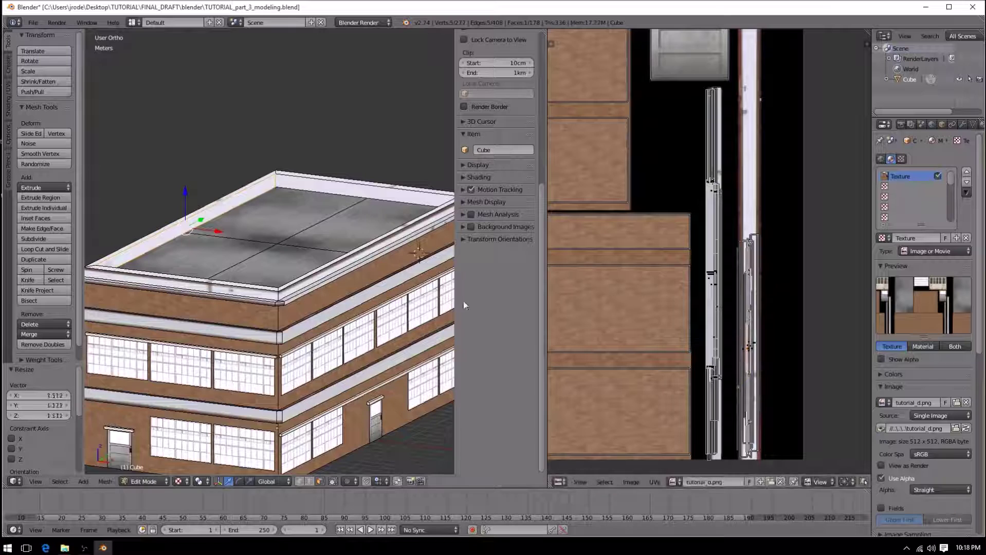
# Select the inner face of the short parapet at the small-door end and scale and move its UVs into the white strip
pyautogui.press('a')
pyautogui.moveTo(324, 286); pyautogui.dragTo(156, 299, button='middle')
pyautogui.rightClick(124, 171)
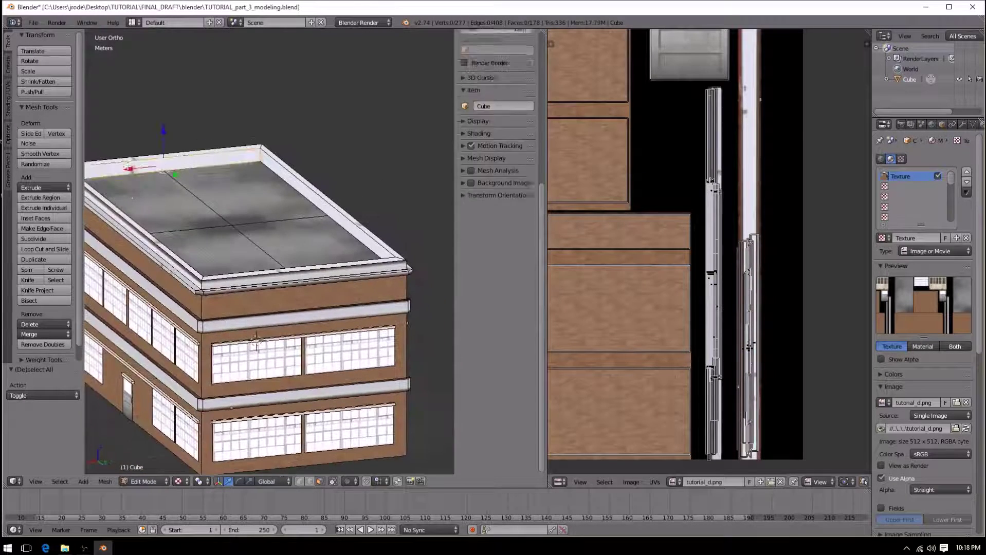
pyautogui.press('s')
pyautogui.click(754, 378)
pyautogui.press('g')
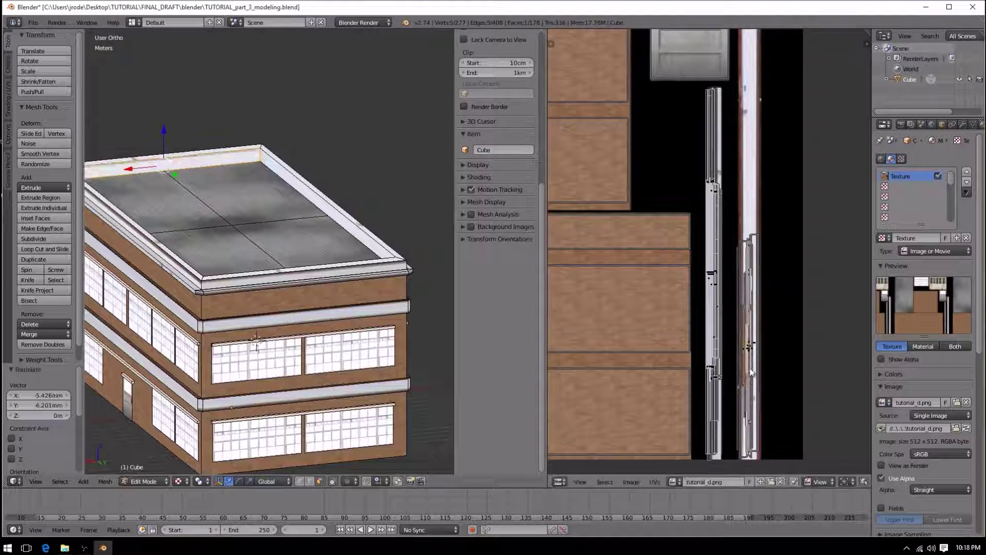
pyautogui.click(749, 348)
pyautogui.press('a')
# Scale the UVs of the remaining parapet face at the small-door end to about 0.36, reposition them on the white strip, and leave Edit Mode
pyautogui.moveTo(255, 340); pyautogui.dragTo(205, 343, button='middle')
pyautogui.scroll(4, 496, 128)
pyautogui.scroll(1, 496, 139)
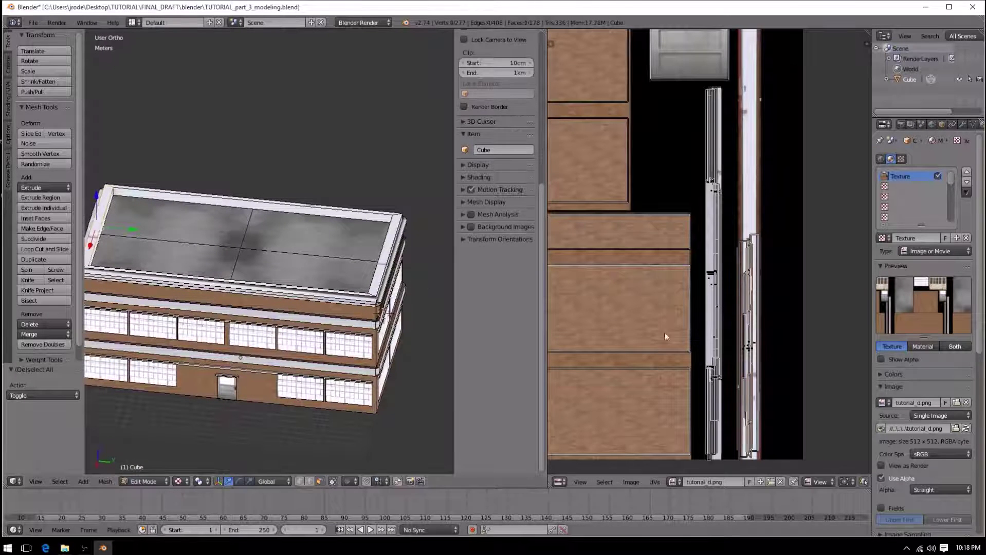
pyautogui.rightClick(758, 360)
pyautogui.press('s')
pyautogui.click(753, 352)
pyautogui.press('g')
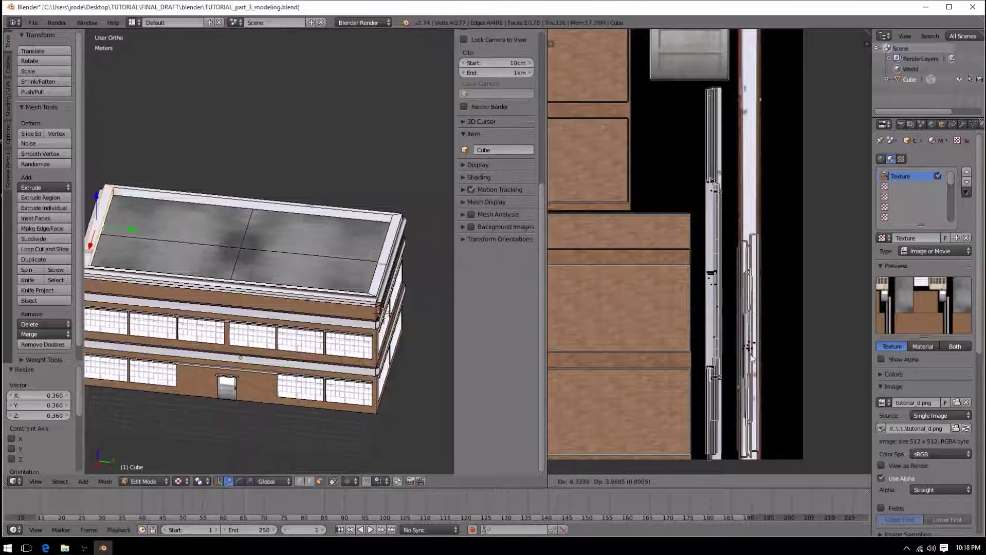
pyautogui.click(748, 355)
pyautogui.press('a')
pyautogui.moveTo(312, 299); pyautogui.dragTo(276, 254, button='middle')
pyautogui.scroll(5, 295, 337)
pyautogui.press('Tab')
# Examine the parapet, roof and facade textures of the building from all sides
pyautogui.scroll(-4, 299, 333)
pyautogui.scroll(-3, 275, 254)
pyautogui.press('Tab')
pyautogui.press('Tab')
pyautogui.moveTo(276, 308); pyautogui.dragTo(115, 327, button='middle')
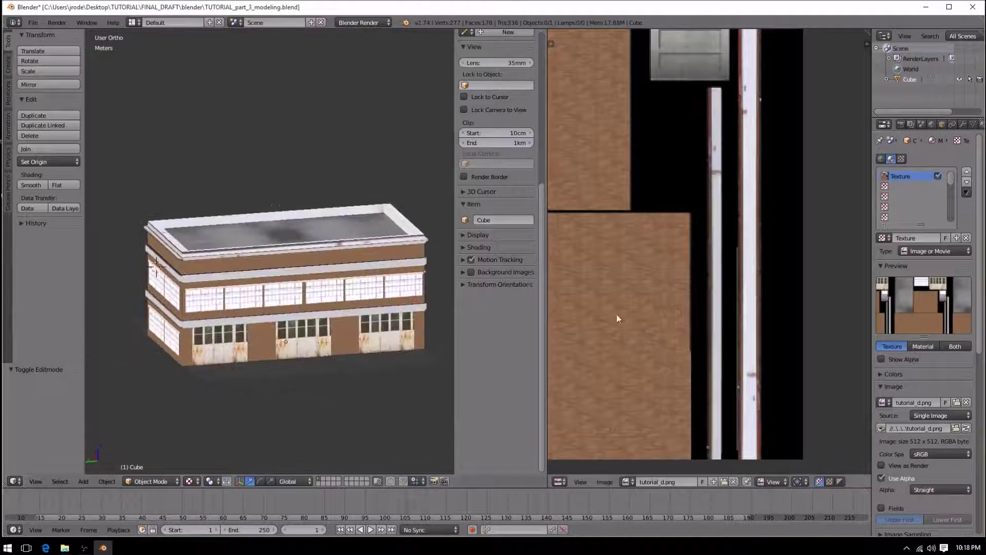
pyautogui.moveTo(381, 286); pyautogui.dragTo(231, 295, button='middle')
pyautogui.moveTo(328, 316); pyautogui.dragTo(220, 308, button='middle')
pyautogui.moveTo(292, 312); pyautogui.dragTo(241, 313, button='middle')
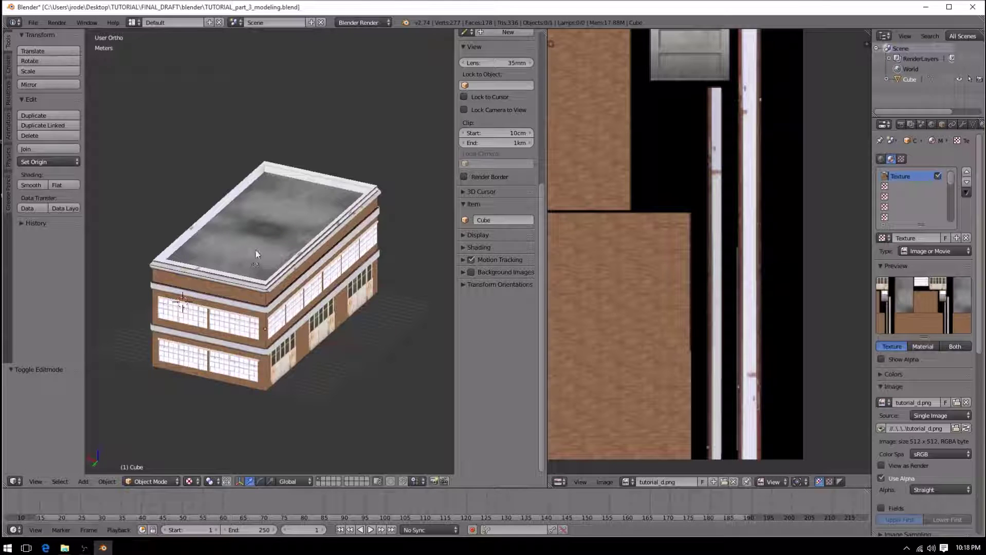
pyautogui.moveTo(360, 281); pyautogui.dragTo(224, 244, button='middle')
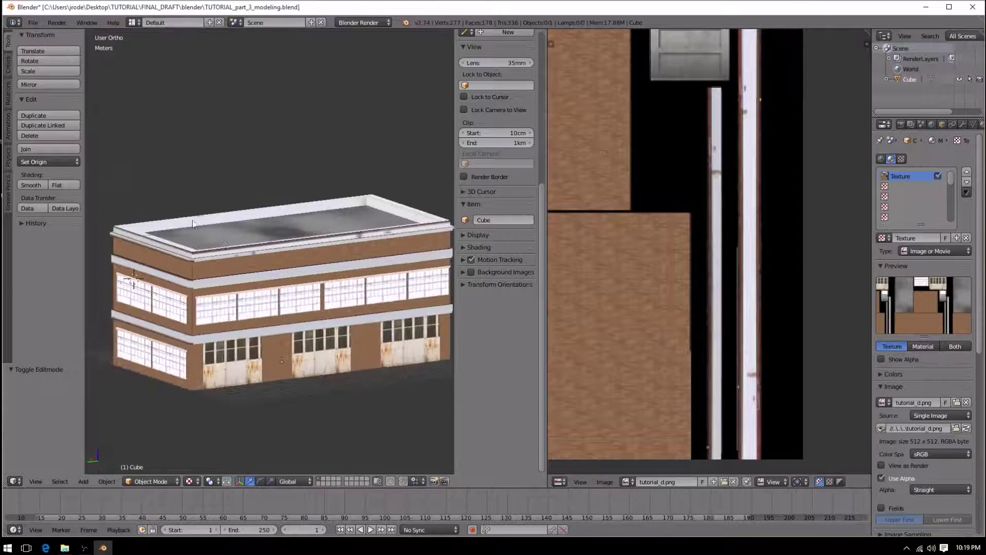
# Select the building and apply its location, rotation and scale
pyautogui.rightClick(273, 278)
pyautogui.moveTo(274, 278); pyautogui.dragTo(263, 303, button='middle')
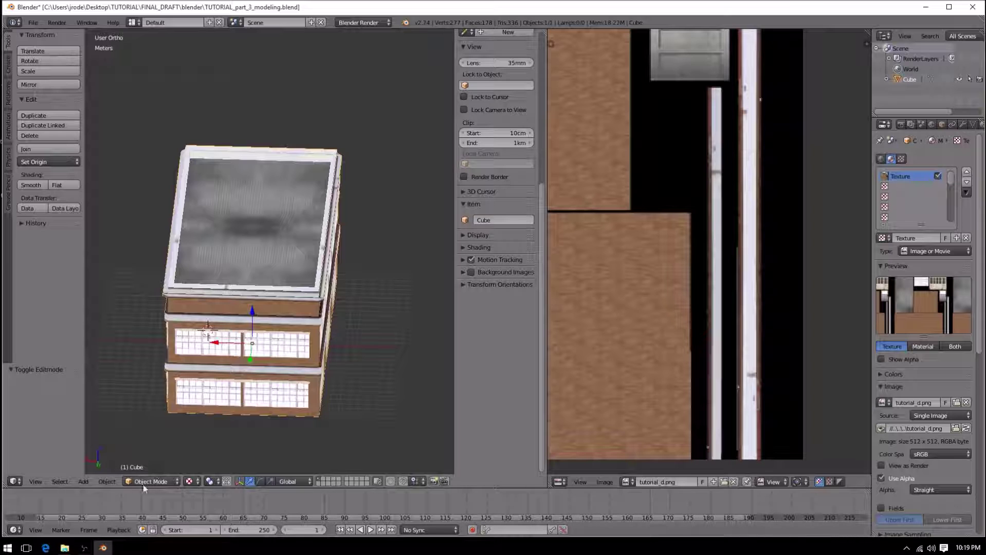
pyautogui.moveTo(330, 337); pyautogui.dragTo(333, 313, button='middle')
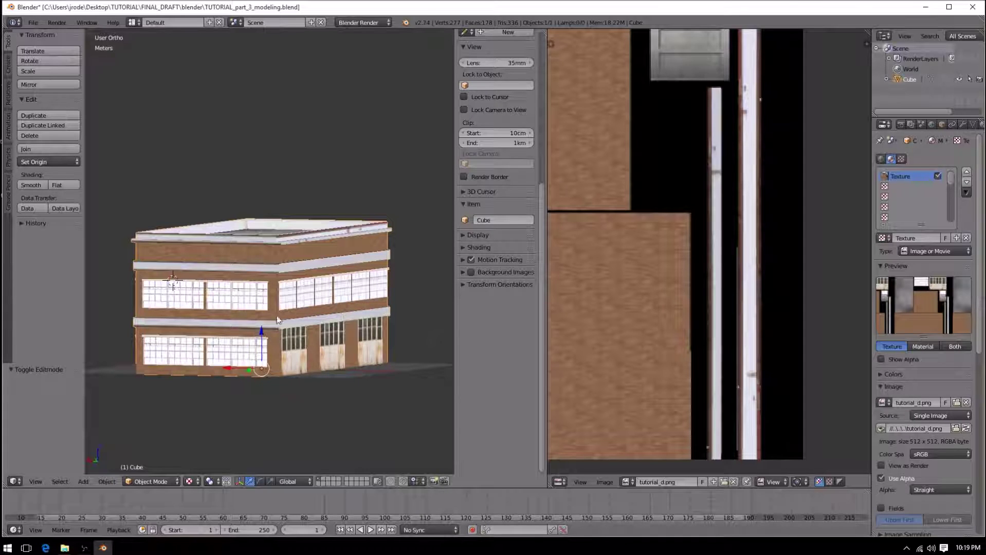
pyautogui.moveTo(277, 317); pyautogui.dragTo(296, 330, button='middle')
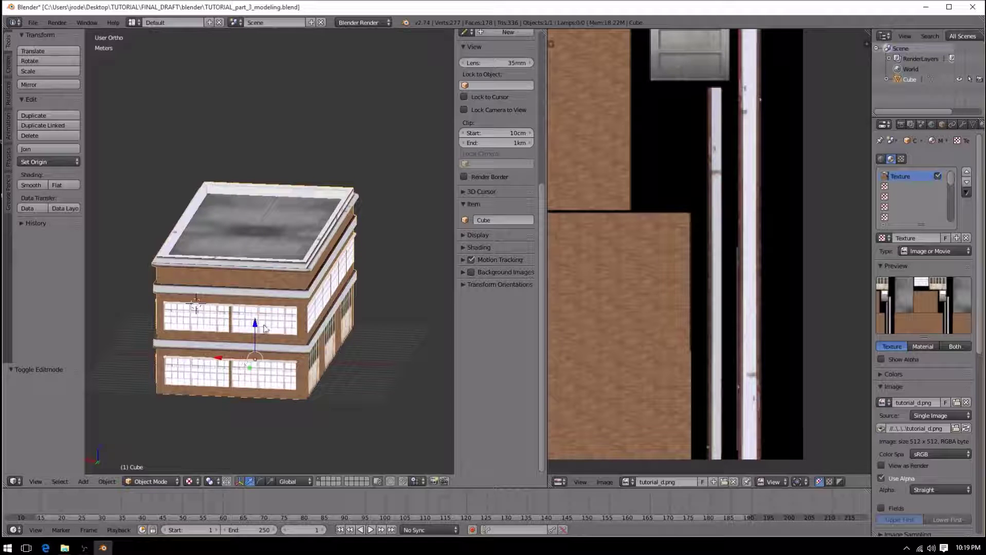
pyautogui.hotkey('ctrl', 'a')
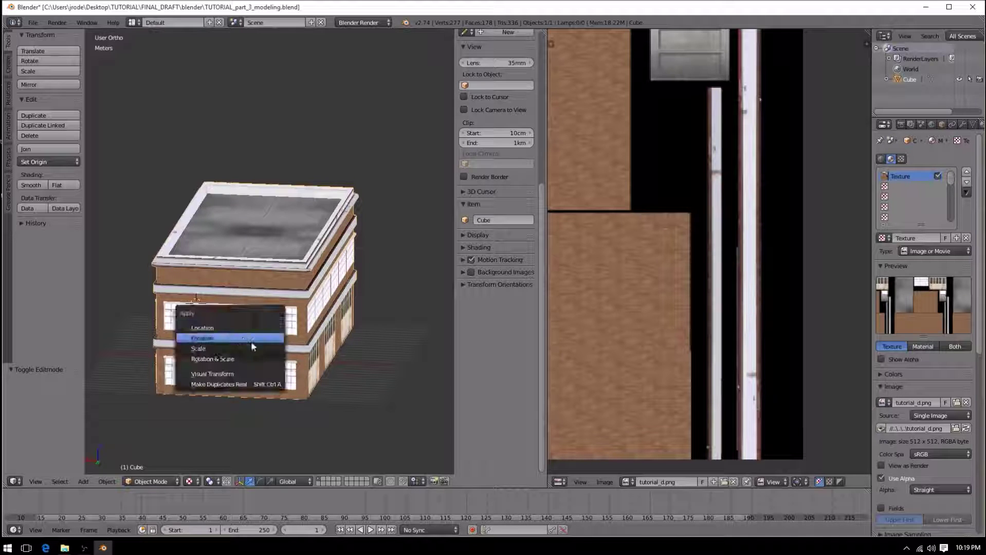
pyautogui.click(236, 357)
pyautogui.click(28, 386)
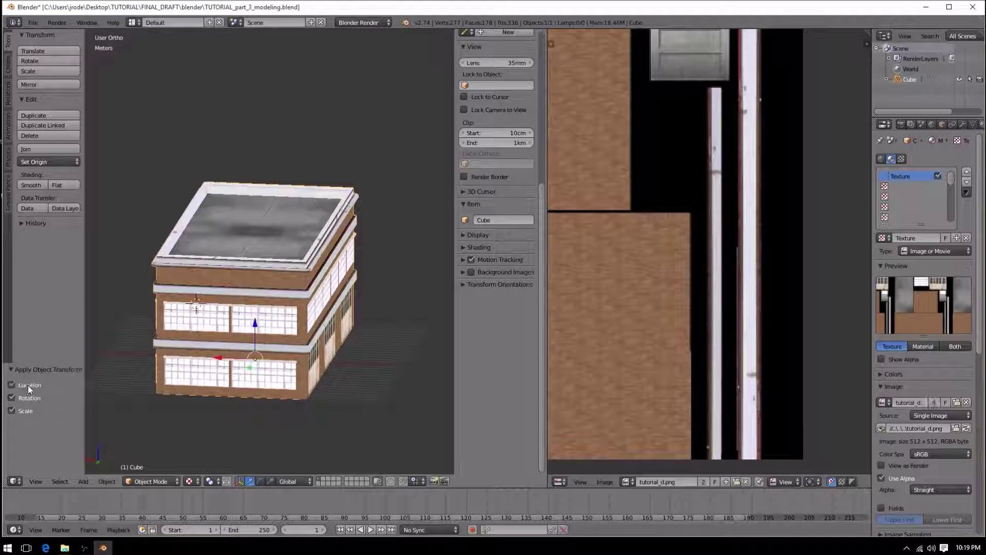
# Reselect the building and start an FBX export with the Desktop as the destination folder
pyautogui.press('a')
pyautogui.moveTo(356, 374); pyautogui.dragTo(143, 383, button='middle')
pyautogui.rightClick(228, 312)
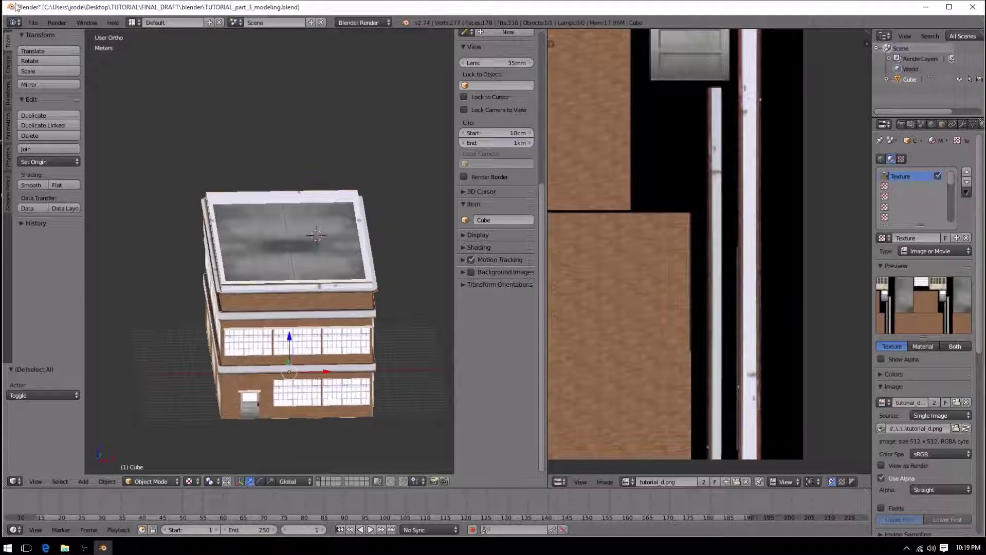
pyautogui.click(33, 22)
pyautogui.moveTo(103, 219)
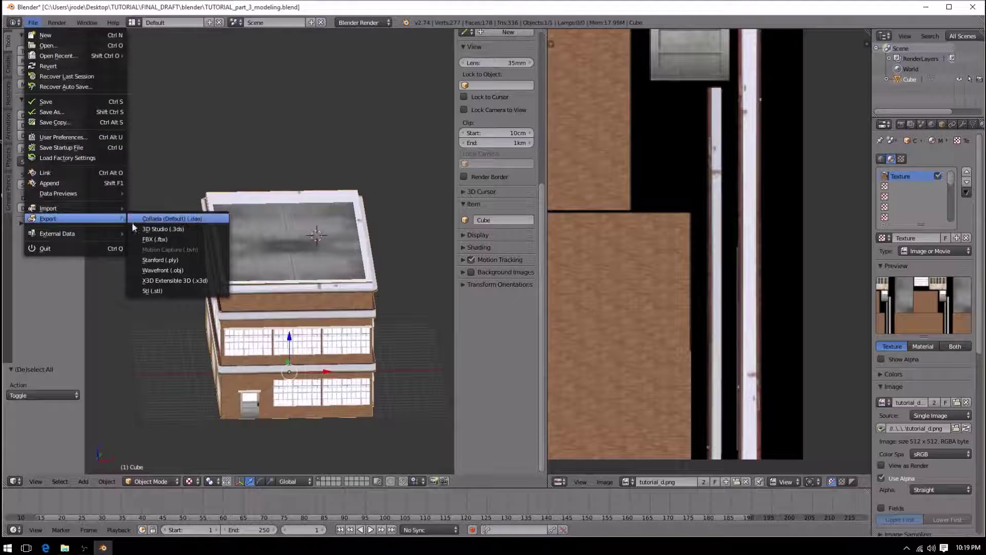
pyautogui.click(155, 240)
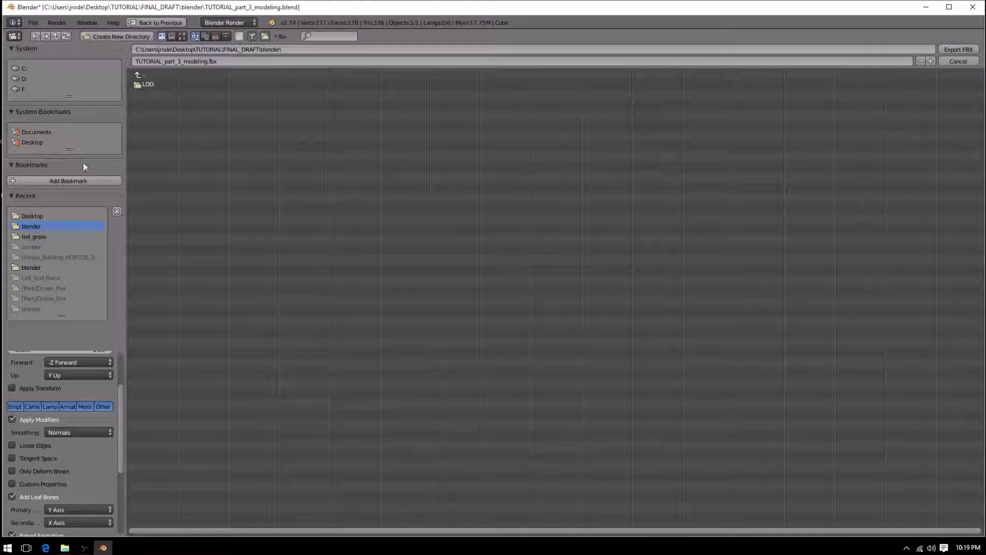
pyautogui.click(34, 144)
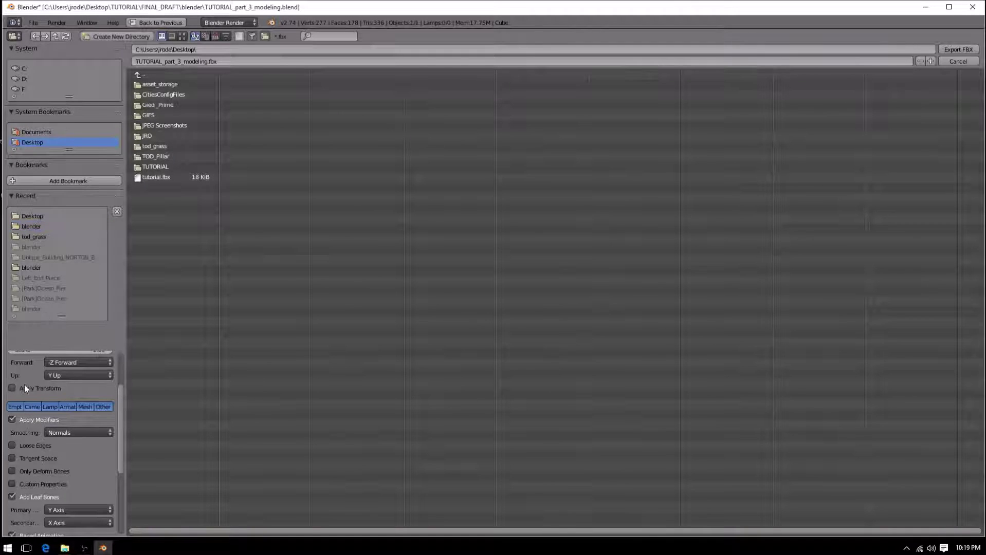
# Export the FBX with only selected objects, scale 100, Apply Transform enabled and Add Leaf Bones disabled
pyautogui.scroll(3, 59, 378)
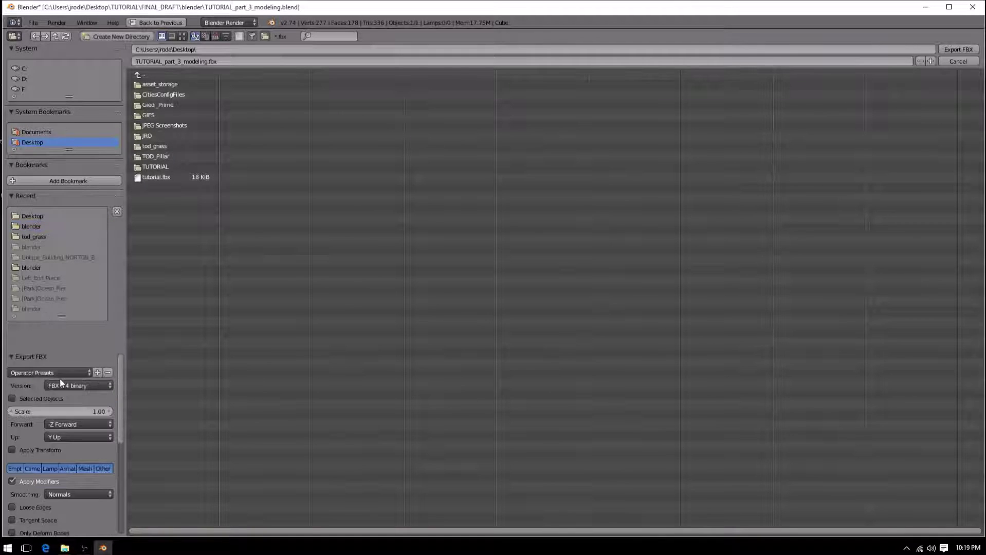
pyautogui.click(29, 399)
pyautogui.click(31, 409)
pyautogui.write('100')
pyautogui.press('Return')
pyautogui.click(22, 451)
pyautogui.scroll(-3, 23, 452)
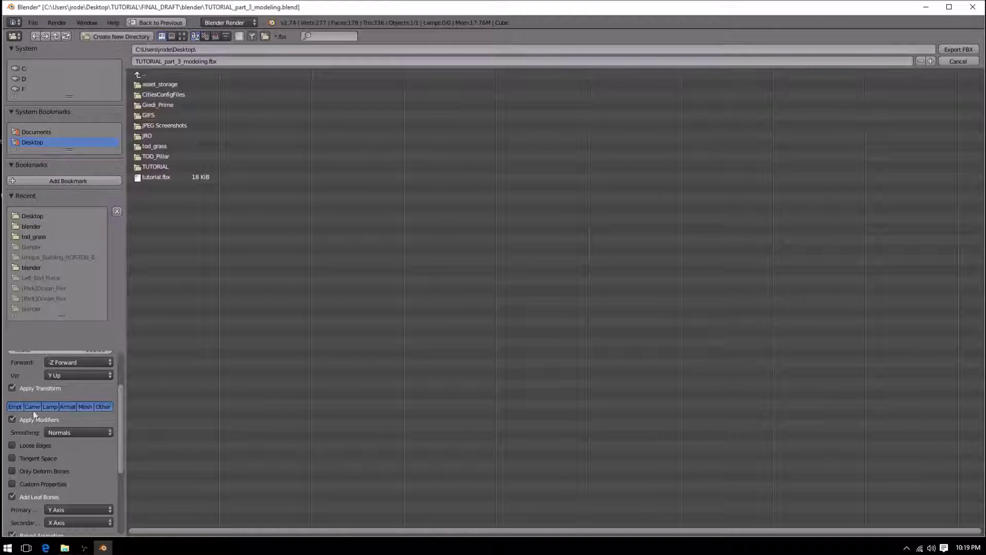
pyautogui.scroll(-3, 30, 421)
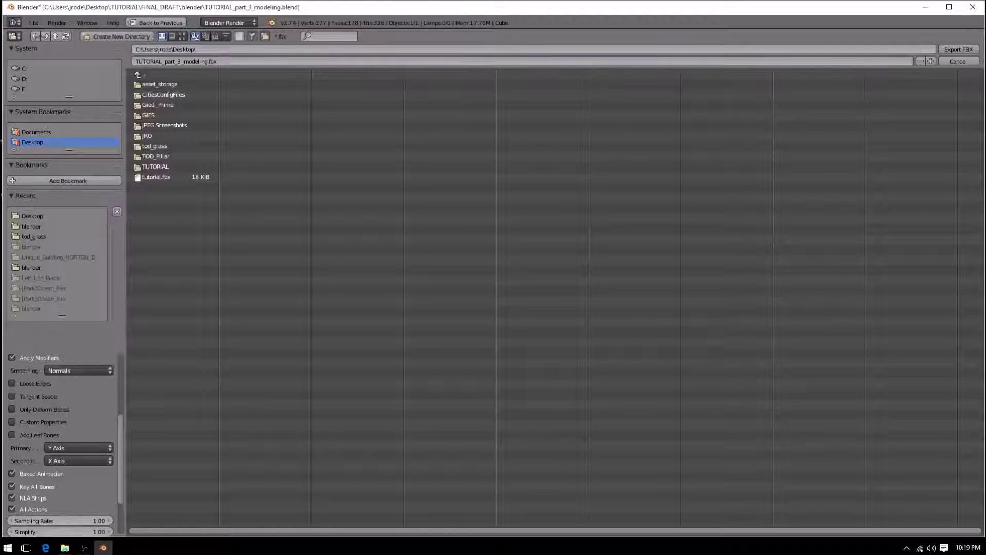
pyautogui.click(960, 50)
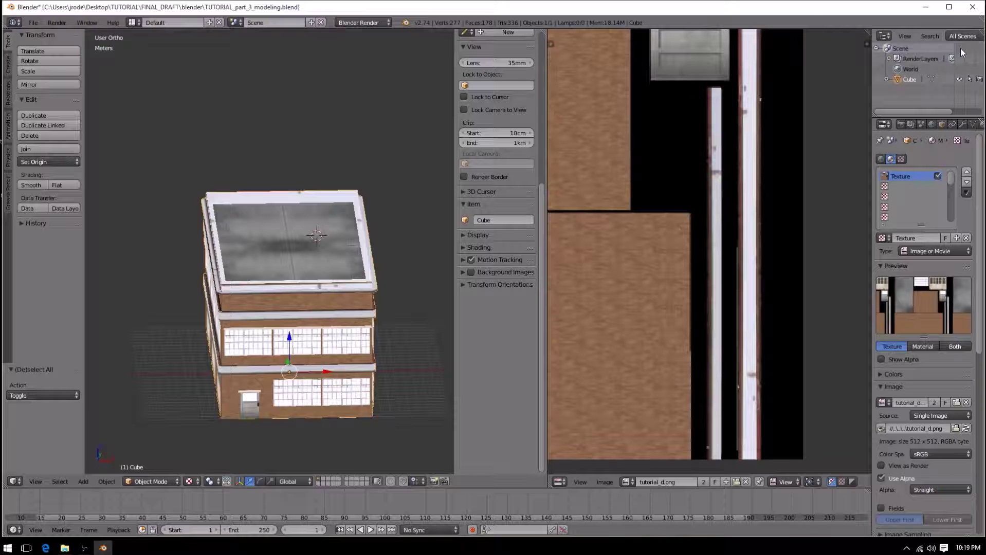
# Export the building as FBX again with the same settings, overwriting tutorial.fbx on the Desktop
pyautogui.click(34, 22)
pyautogui.moveTo(67, 219)
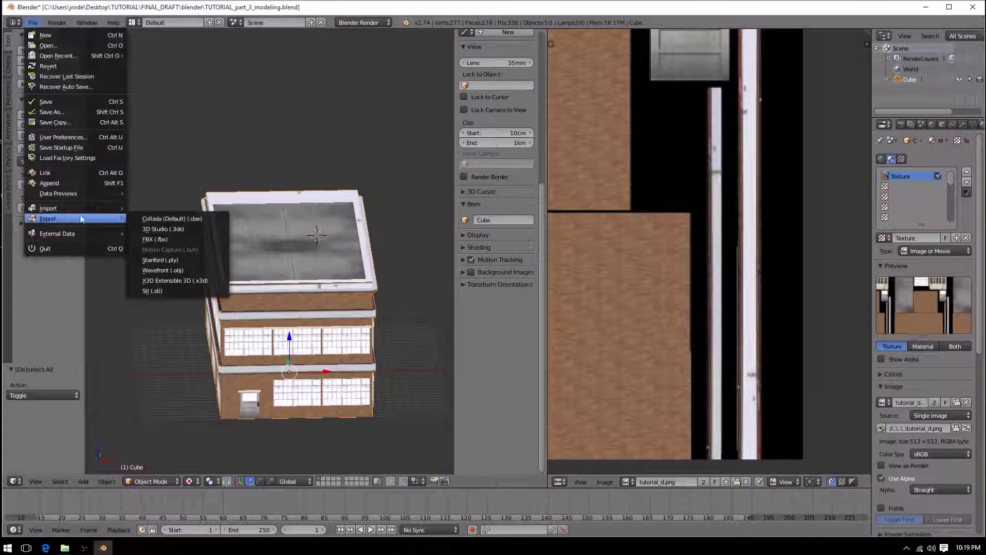
pyautogui.click(153, 239)
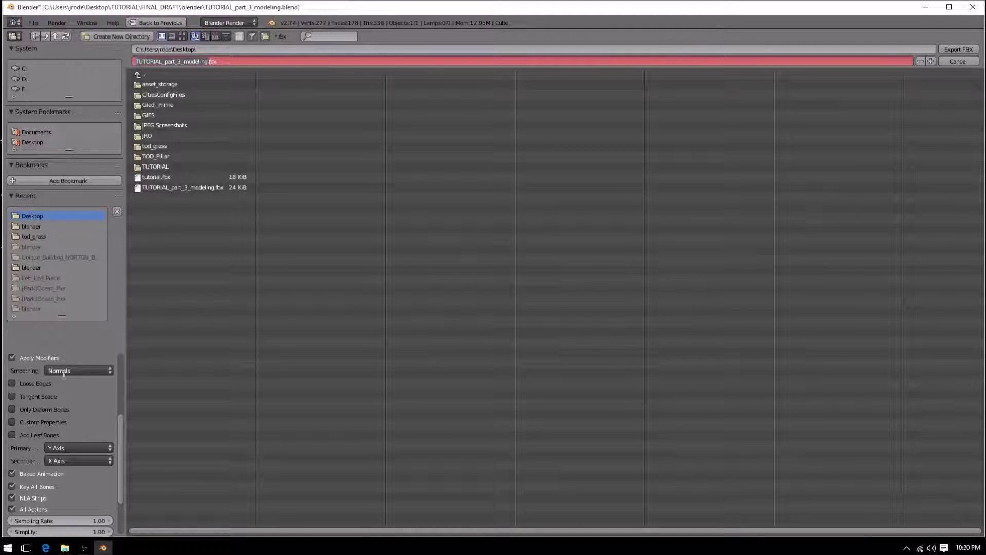
pyautogui.write('TUTORIAL')
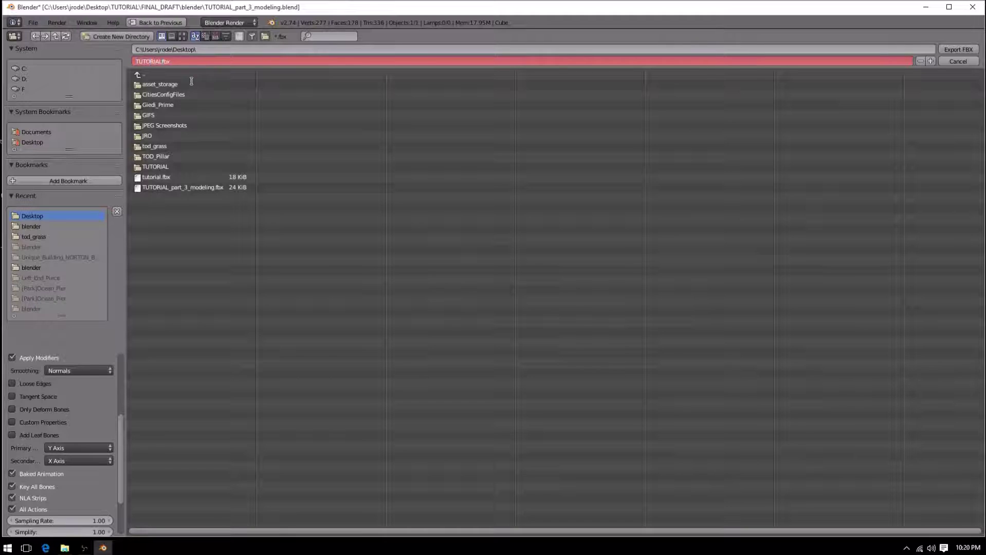
pyautogui.press('Home')
pyautogui.press('Delete')
pyautogui.press('Delete')
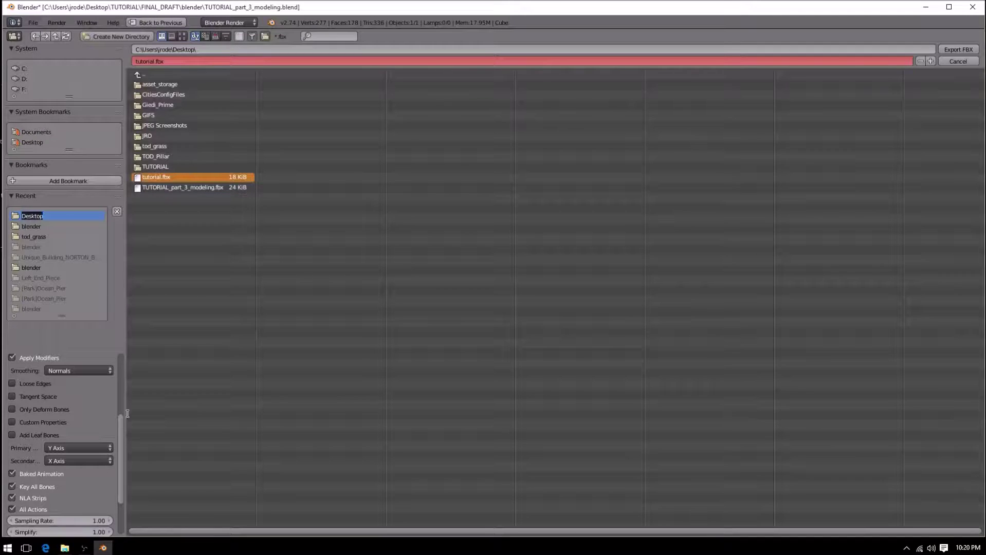
pyautogui.moveTo(122, 425); pyautogui.dragTo(121, 366)
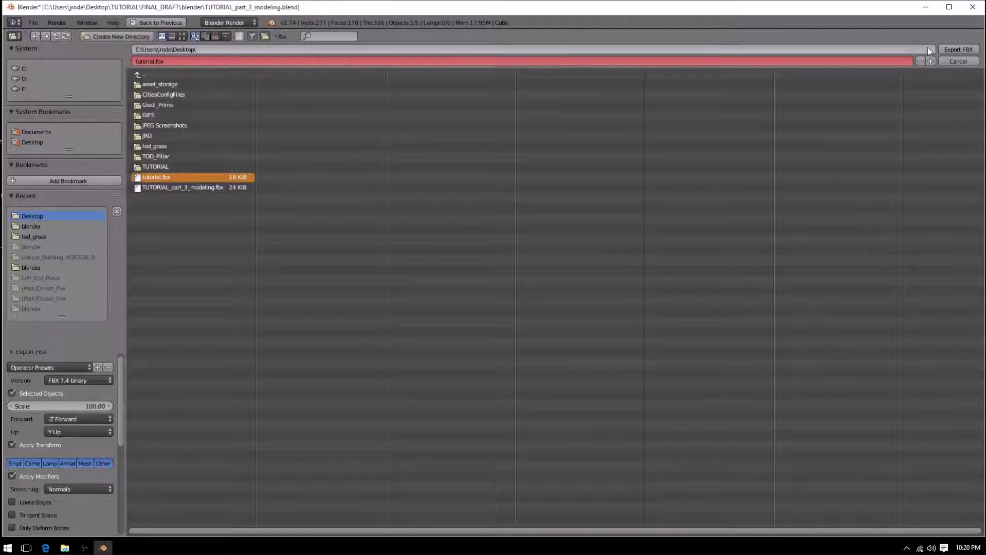
pyautogui.click(949, 50)
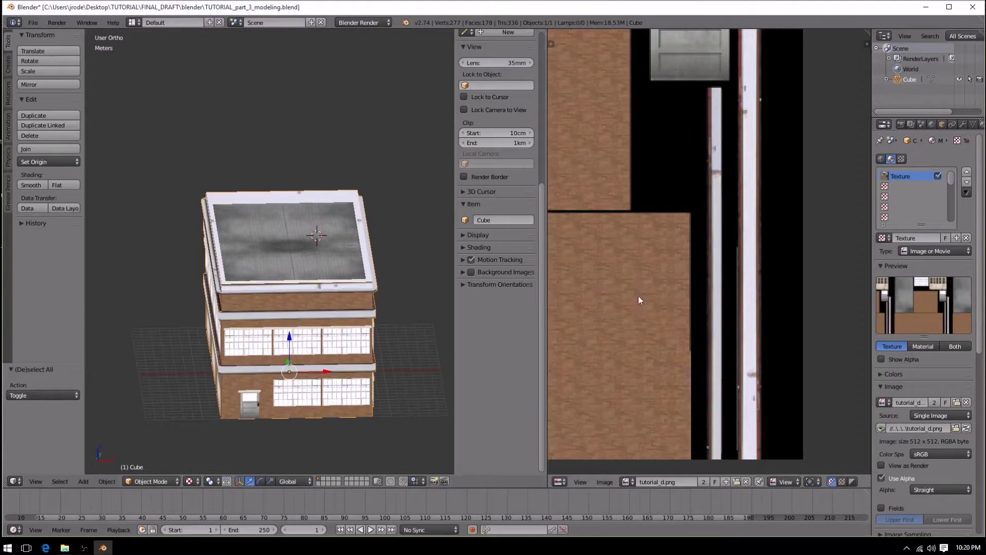
pyautogui.moveTo(303, 333); pyautogui.dragTo(329, 341, button='middle')
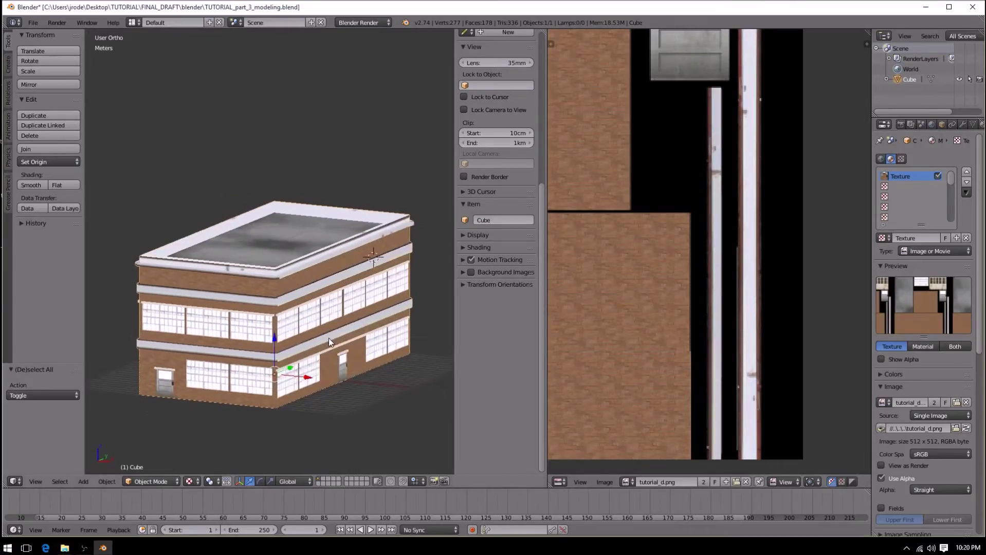